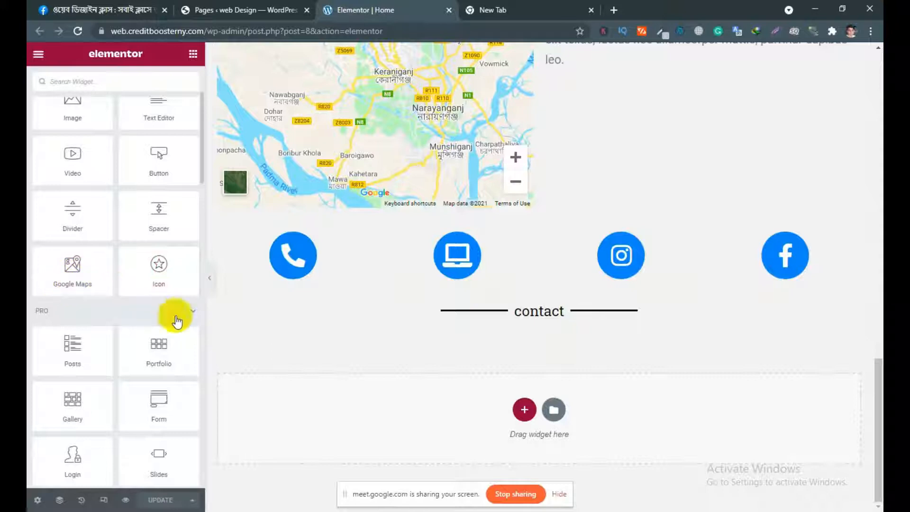
- Examine the Pro widgets available for the Home page in the widget list
left_click(188, 342)
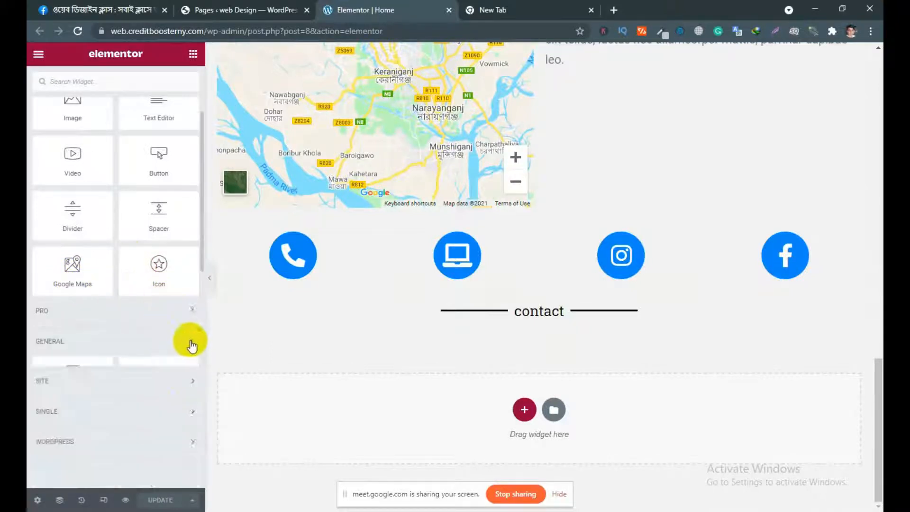
scroll(183, 341, "up", 5)
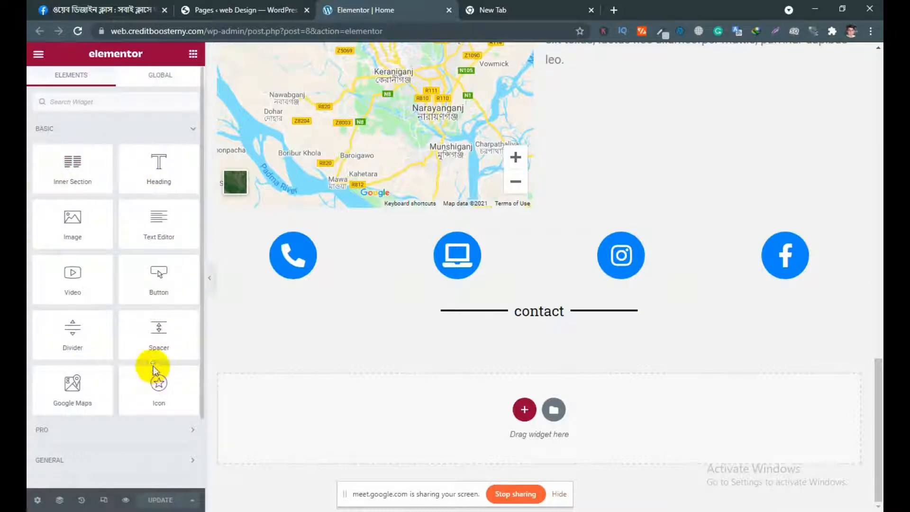
scroll(152, 381, "down", 2)
left_click(199, 358)
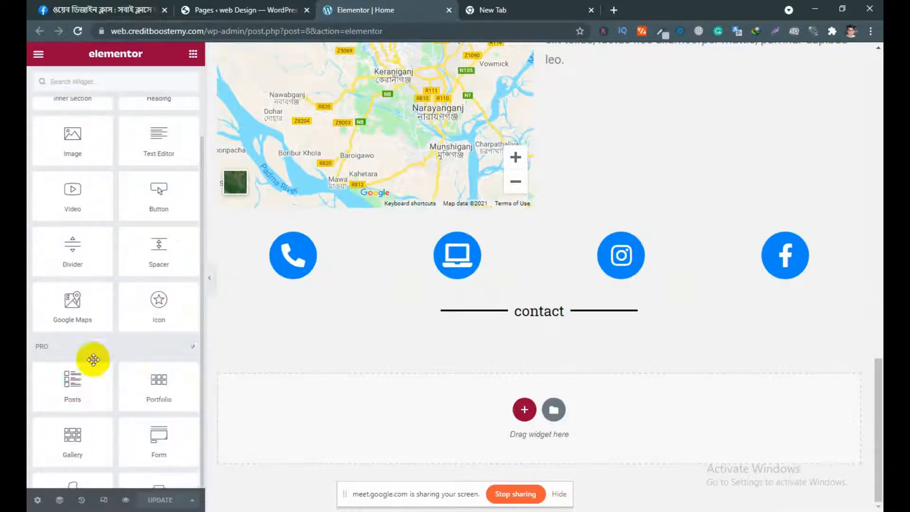
scroll(109, 369, "down", 5)
scroll(120, 361, "down", 10)
scroll(121, 360, "up", 10)
scroll(130, 357, "up", 3)
scroll(142, 354, "down", 3)
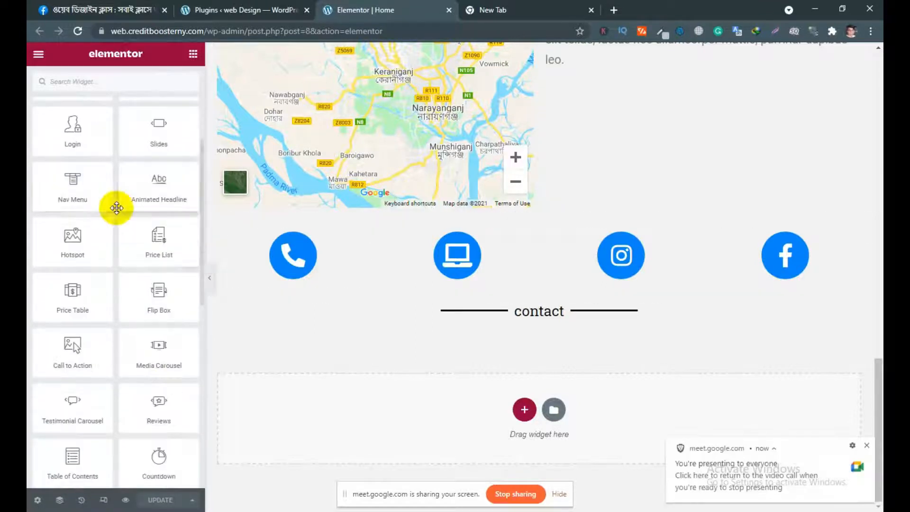
scroll(114, 217, "up", 4)
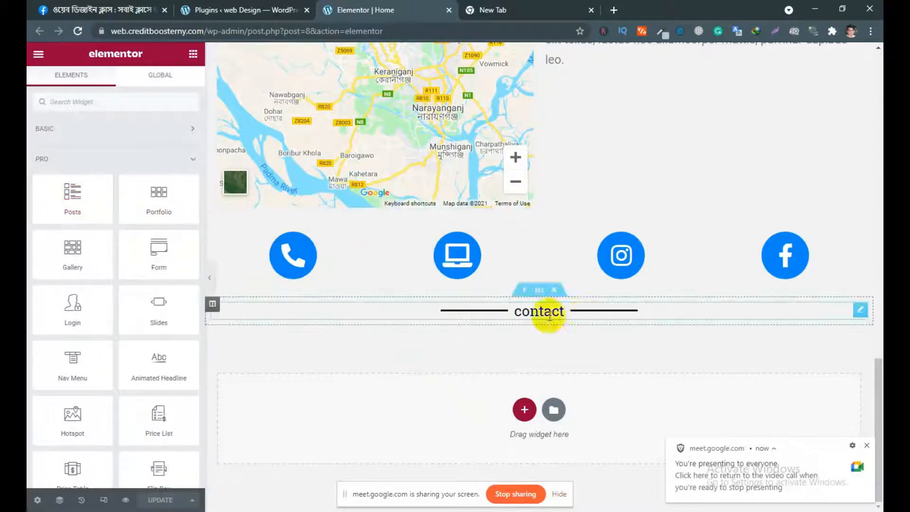
left_click(869, 444)
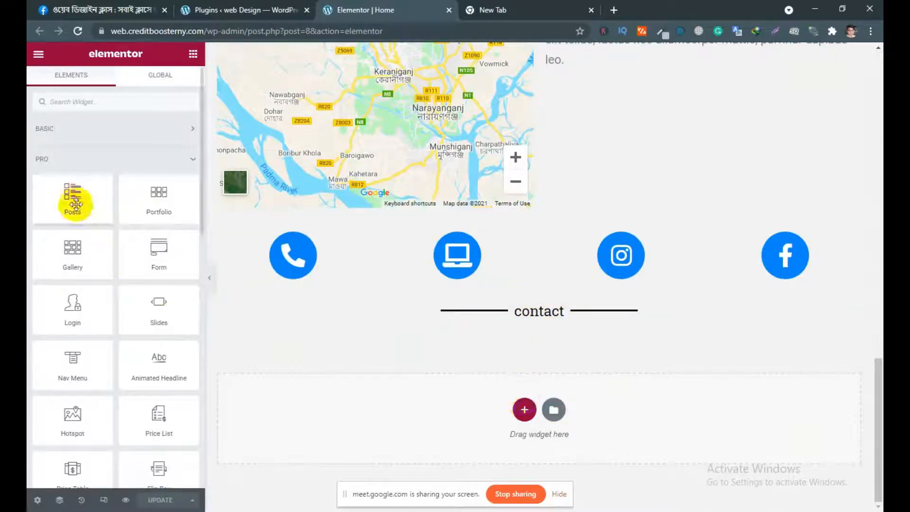
left_click(235, 11)
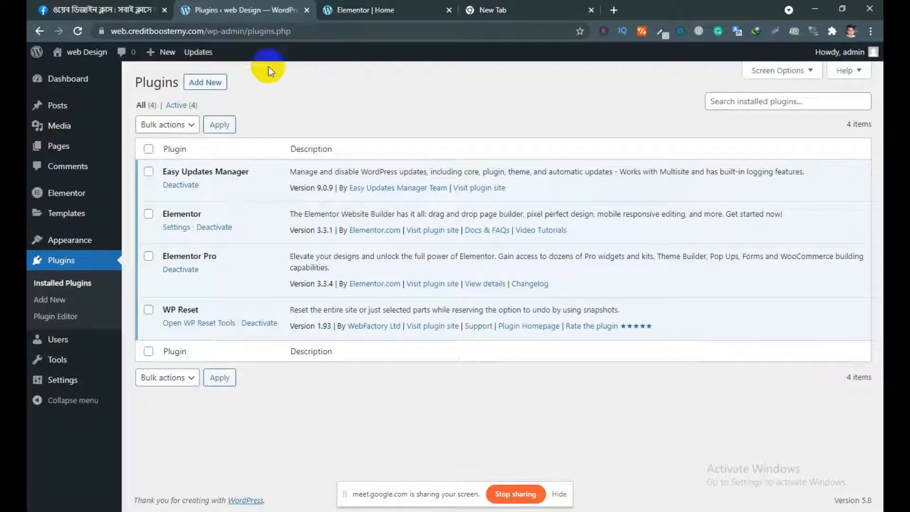
left_click(78, 150)
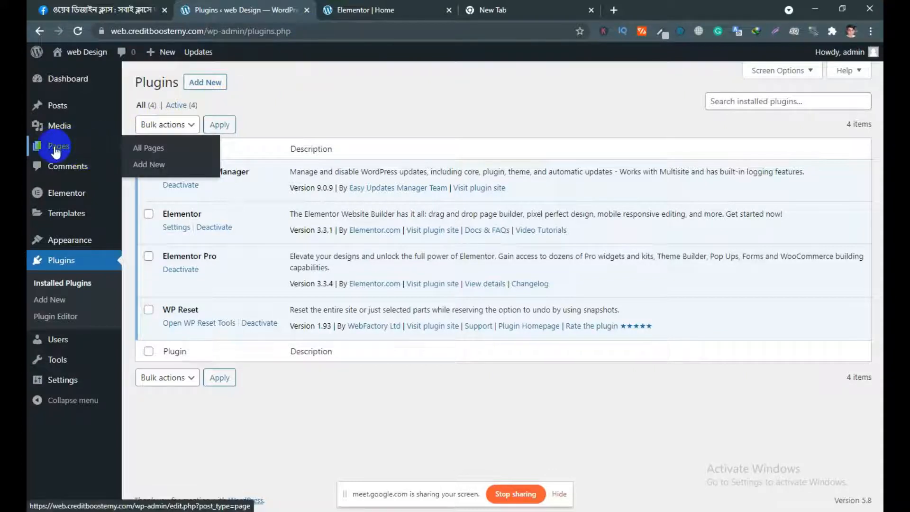
left_click(148, 165)
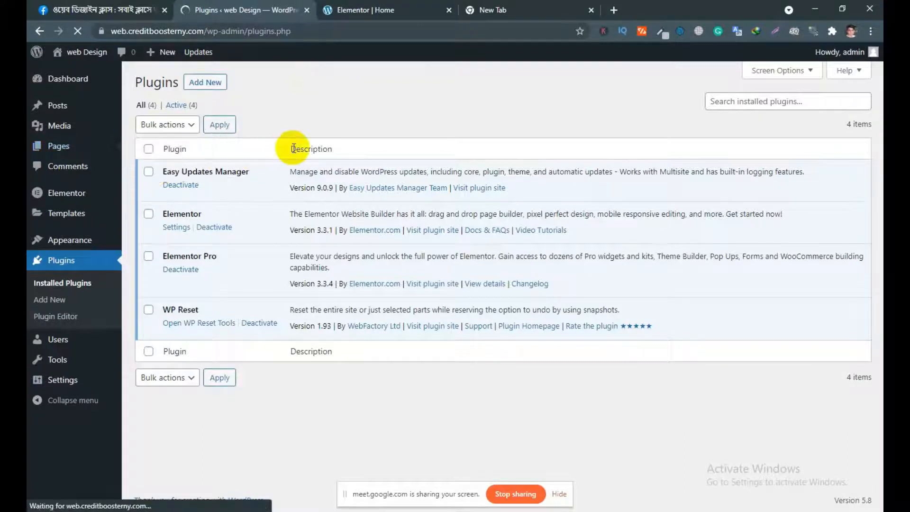
- Return to the Elementor editor and add a single-column section below the contact heading
left_click(373, 9)
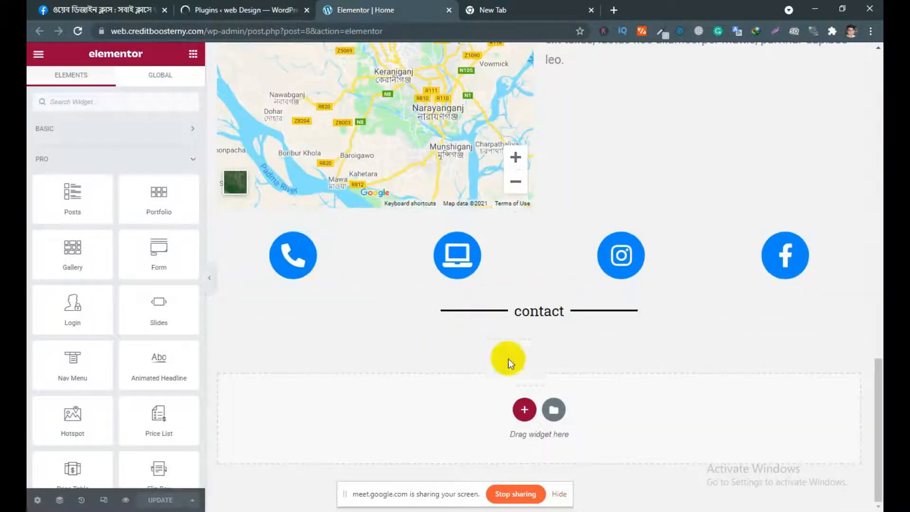
left_click(524, 409)
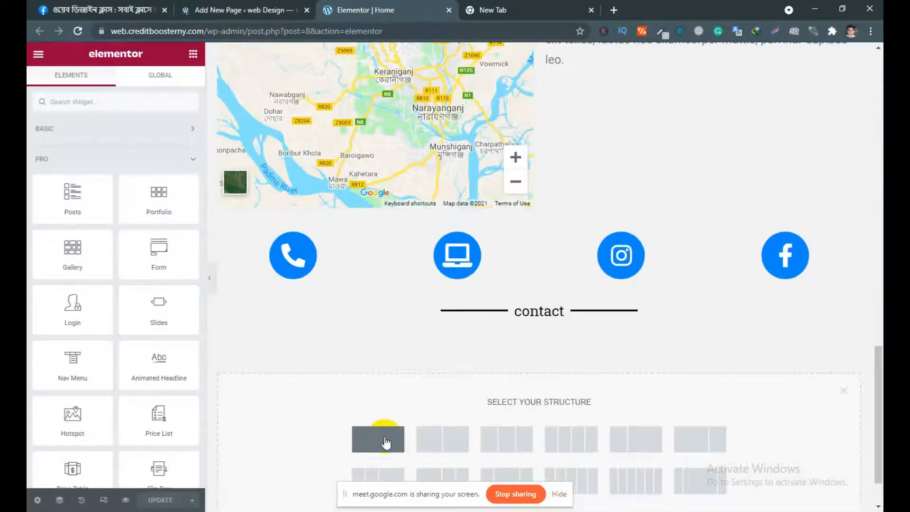
left_click(385, 439)
left_click(539, 340)
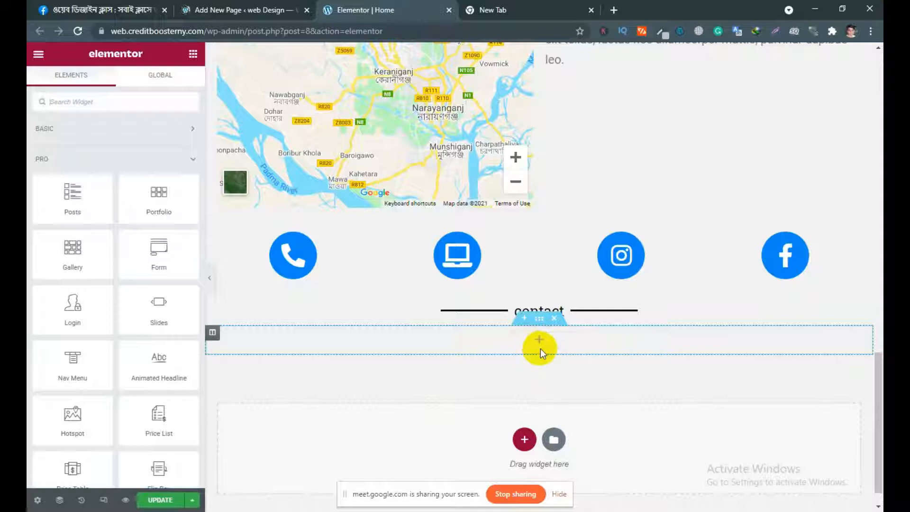
- Place the Pro Posts widget in the empty section below the contact heading
left_click(229, 13)
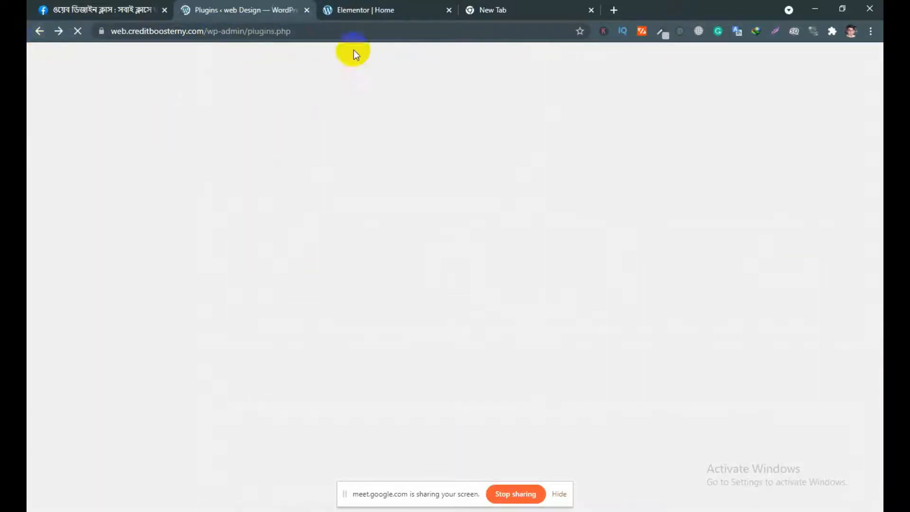
left_click(360, 10)
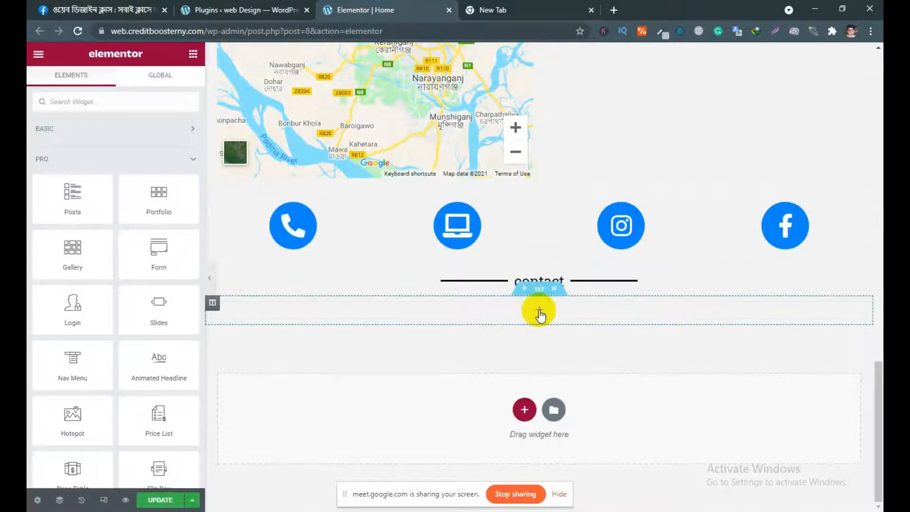
scroll(126, 364, "down", 4)
scroll(128, 274, "up", 4)
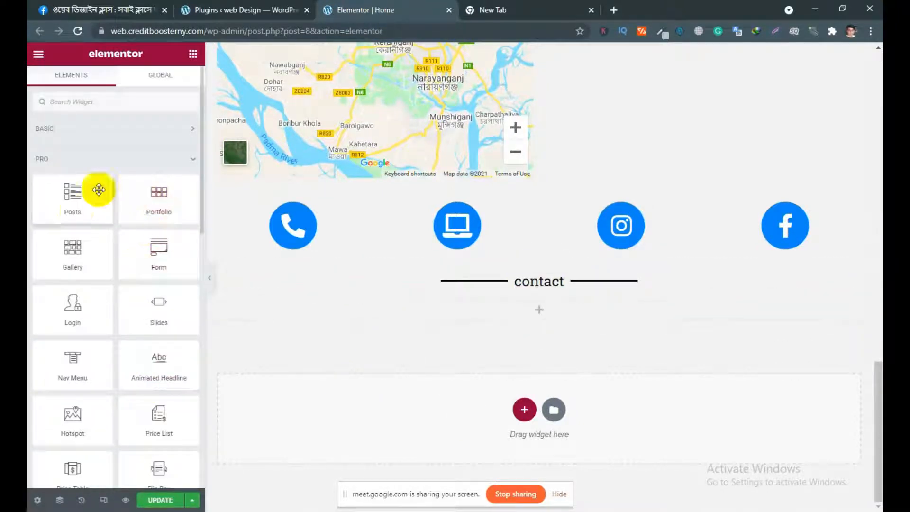
left_click_drag(72, 204, 536, 314)
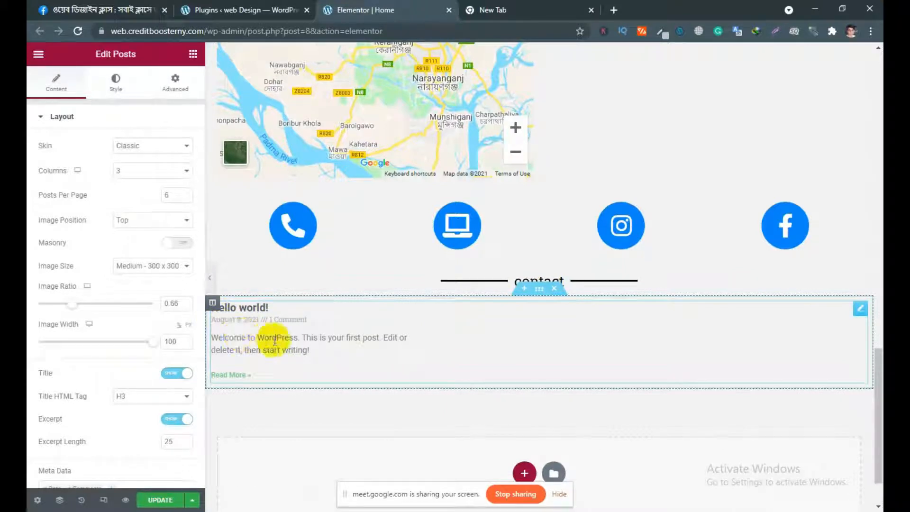
- Compare the Posts widget with the WordPress admin and start a new post there
left_click(266, 9)
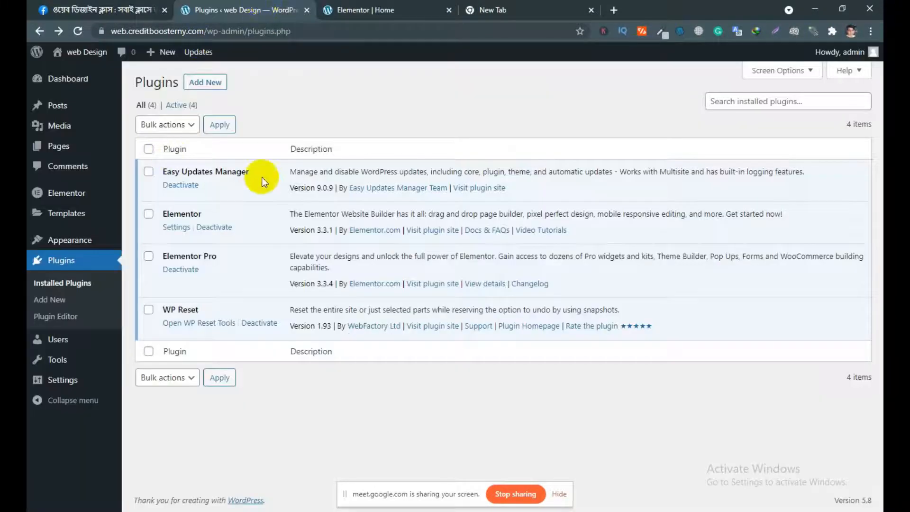
left_click(324, 15)
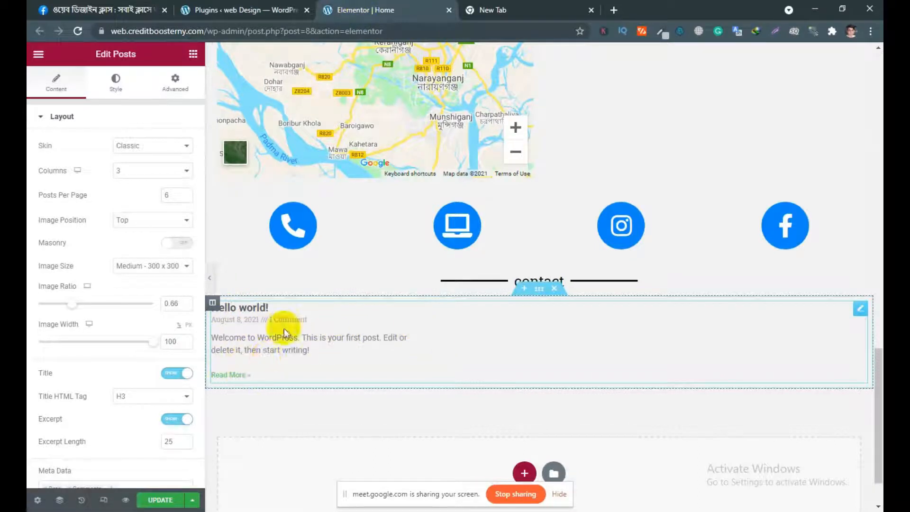
left_click(261, 10)
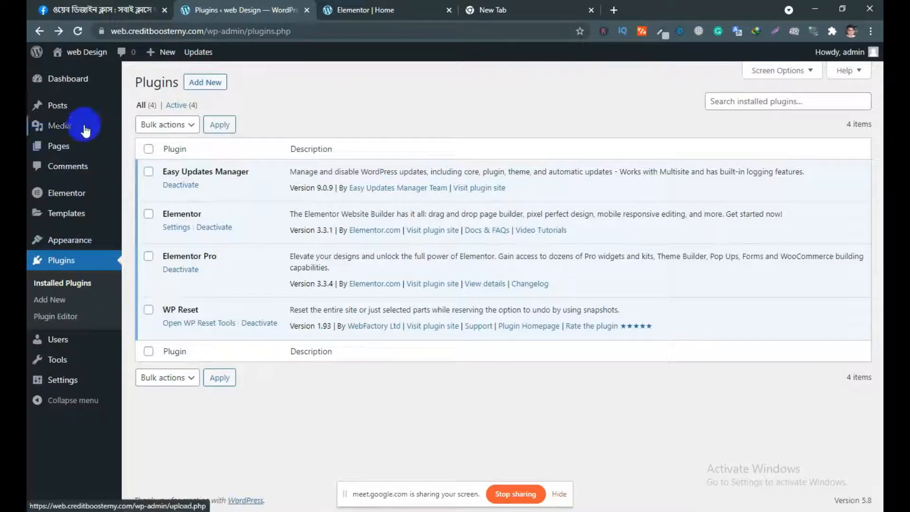
mouse_move(47, 109)
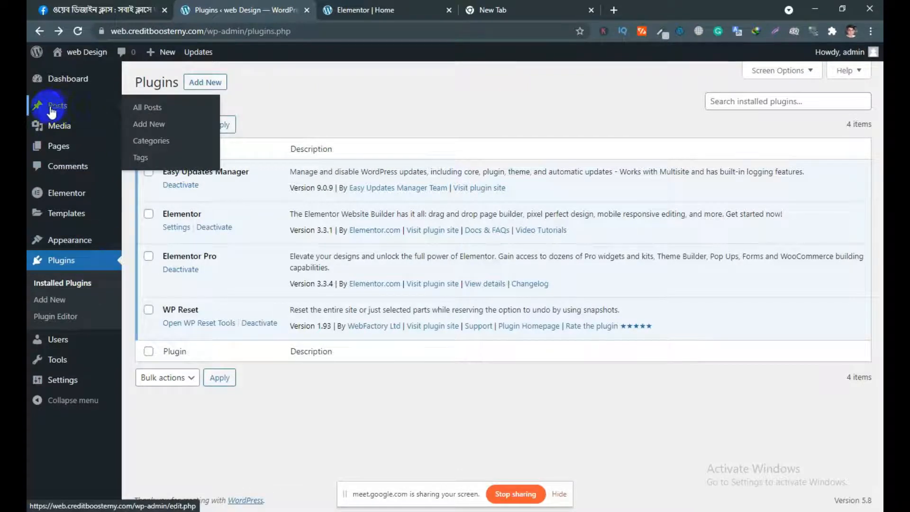
left_click(147, 125)
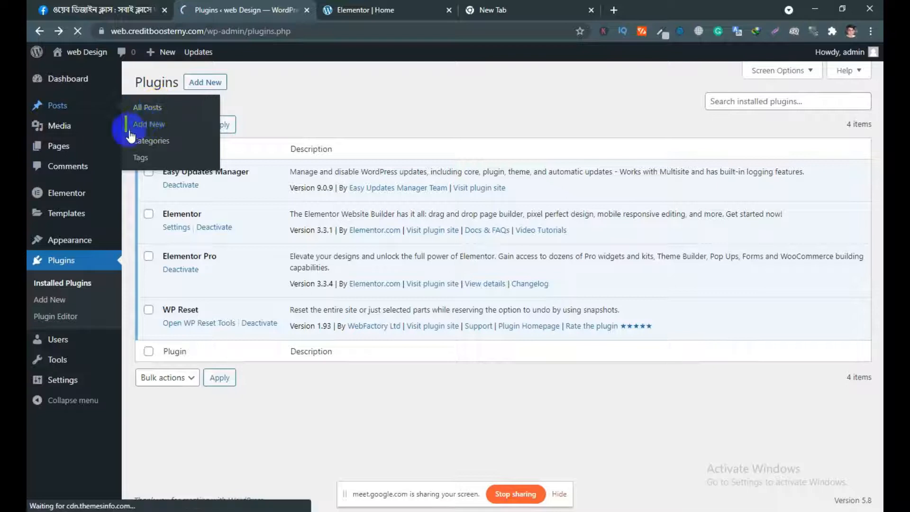
- Delete the Posts widget and its section below the contact heading of the Home page
left_click(379, 10)
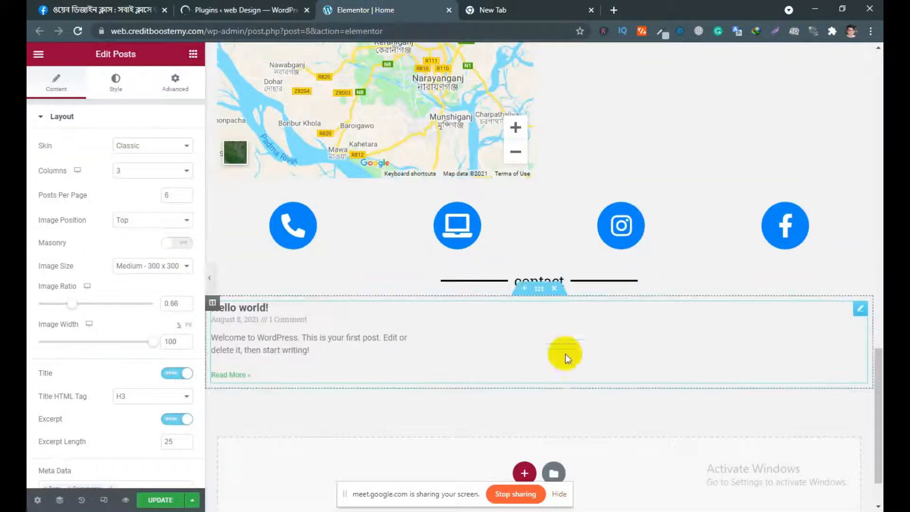
right_click(837, 318)
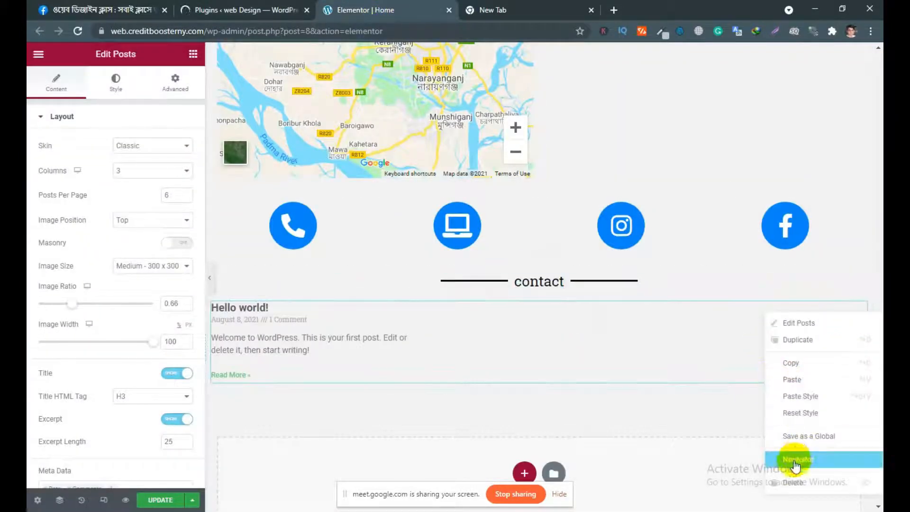
left_click(790, 482)
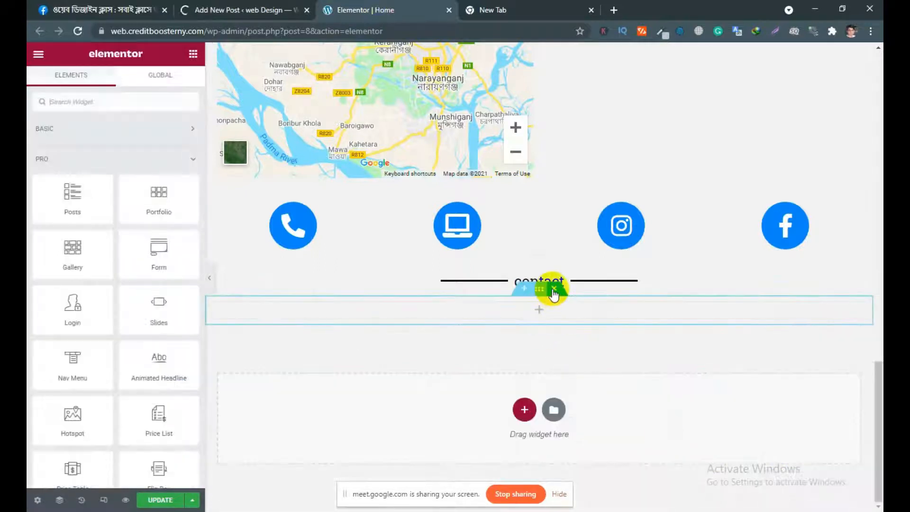
left_click(553, 290)
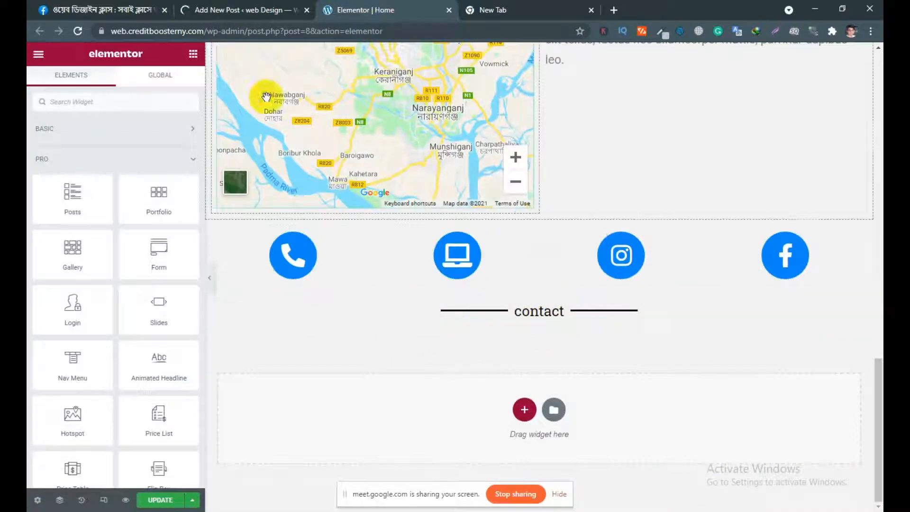
- Switch to the blank post editor and dismiss the screen-sharing notification
left_click(234, 12)
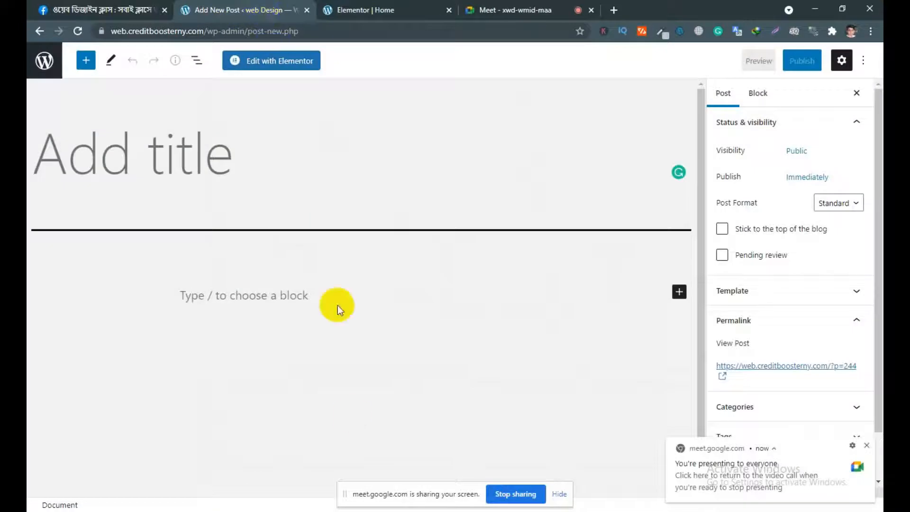
left_click(376, 13)
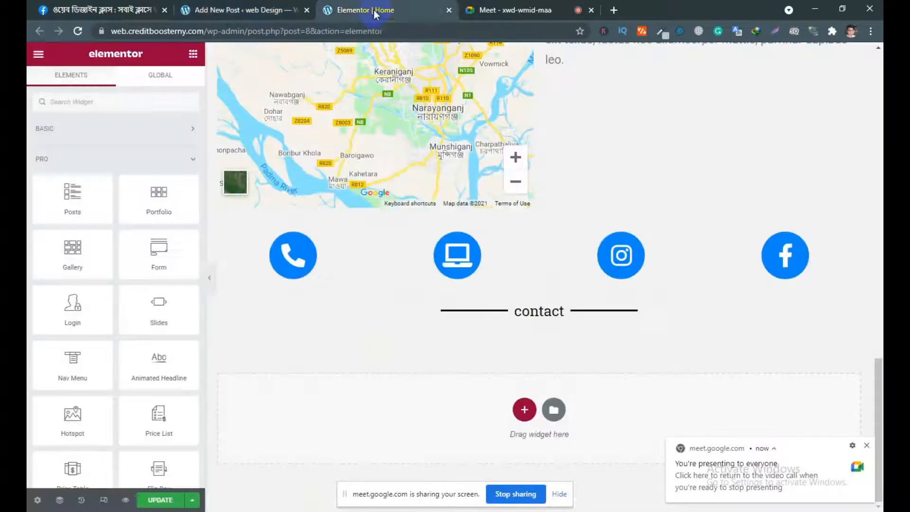
left_click(224, 12)
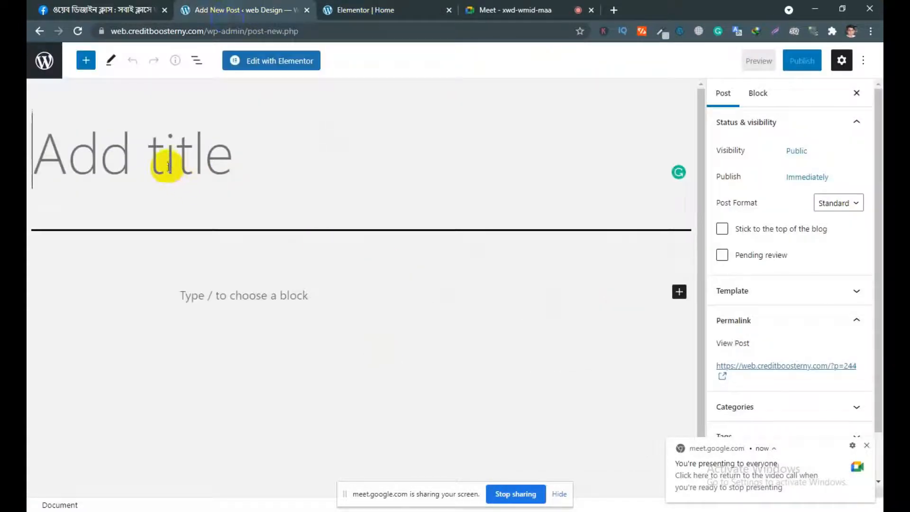
left_click(866, 445)
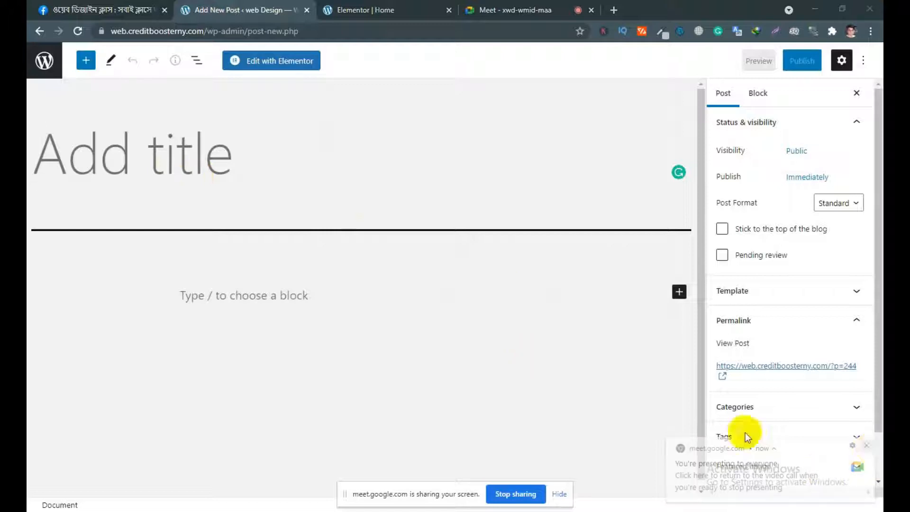
- Search Google for "newspaper" in a new browser tab
key("ctrl+Tab")
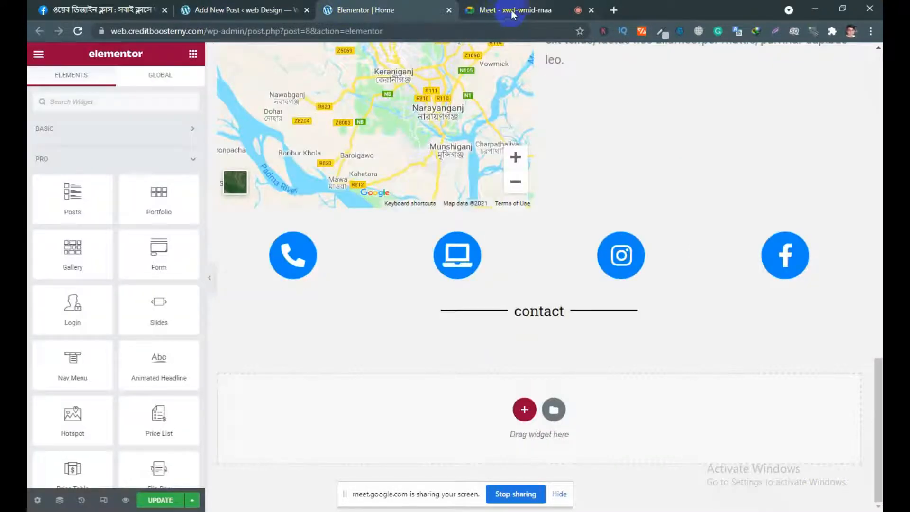
left_click(613, 10)
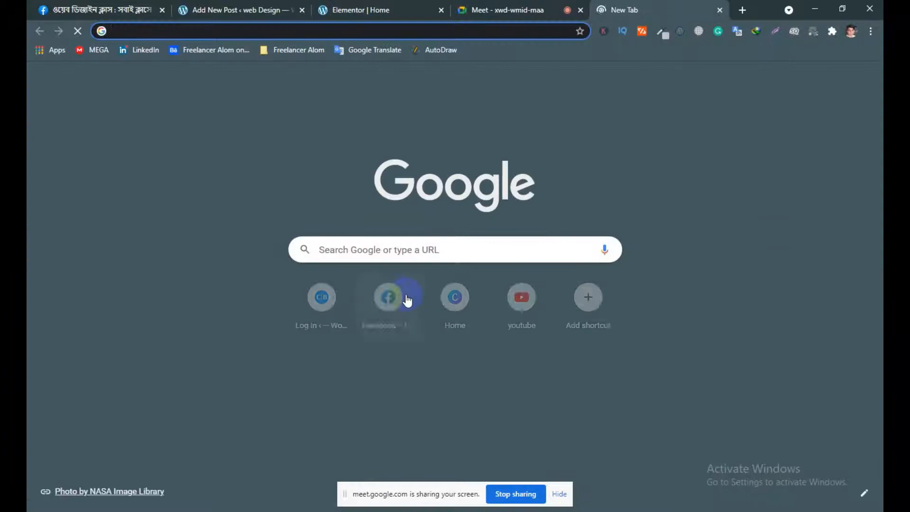
left_click(382, 249)
type("news")
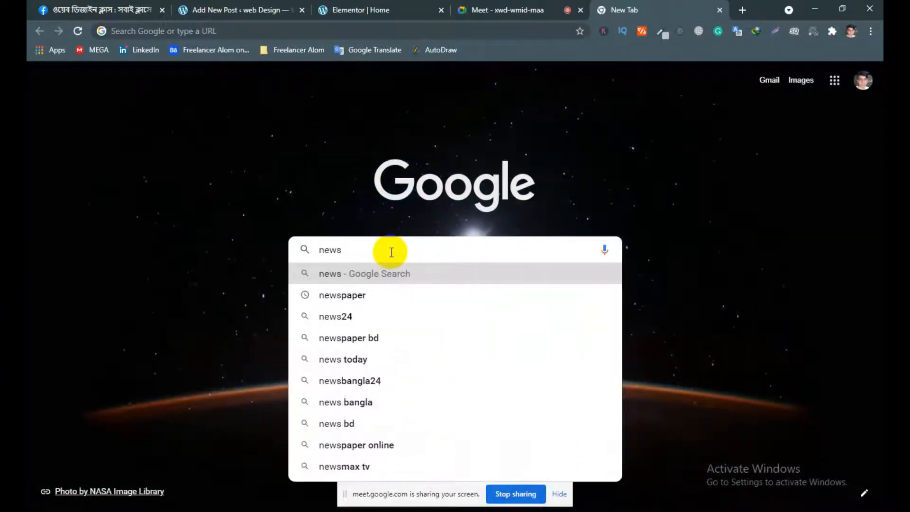
key("Down")
key("Return")
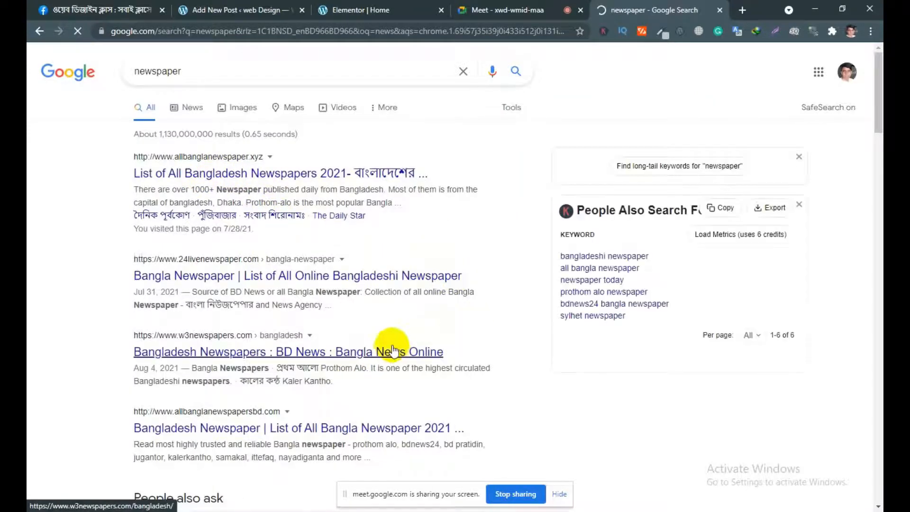
left_click(223, 74)
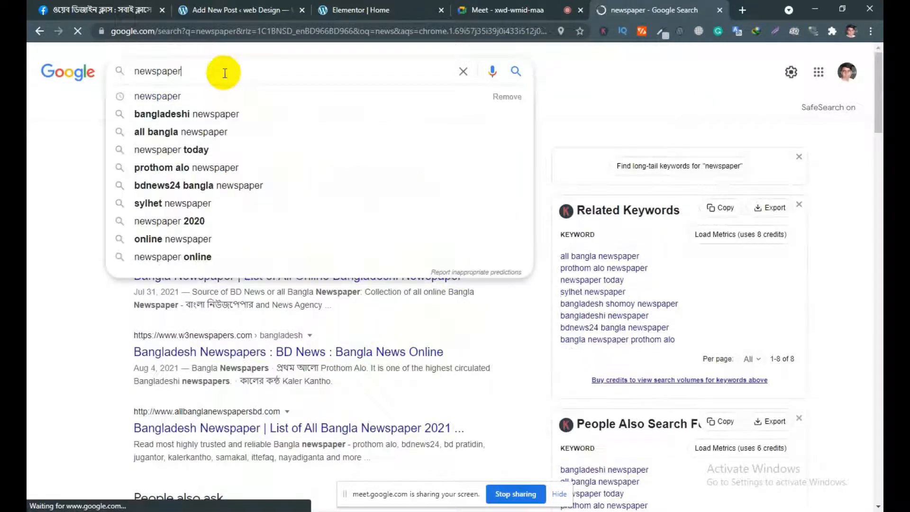
left_click(127, 295)
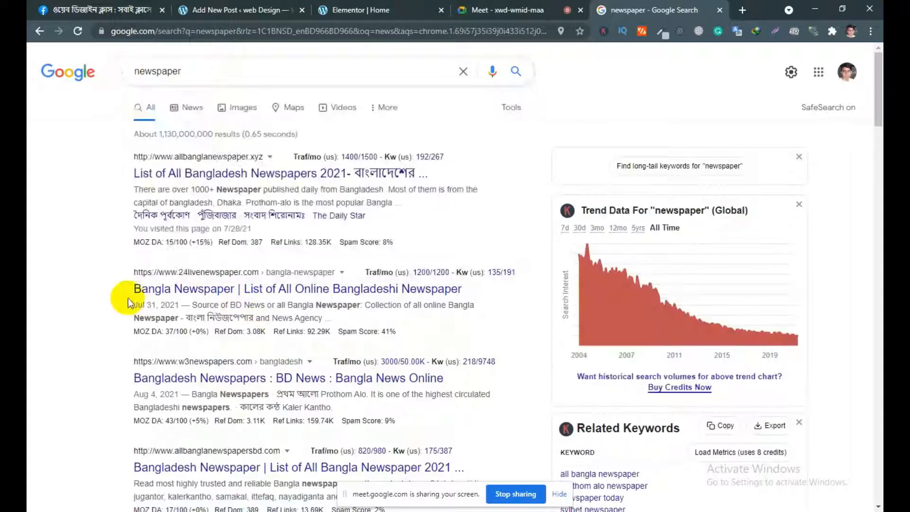
- Search Google for "prothom alo newspaper" and open the prothomalo.com website from the results
scroll(237, 290, "down", 7)
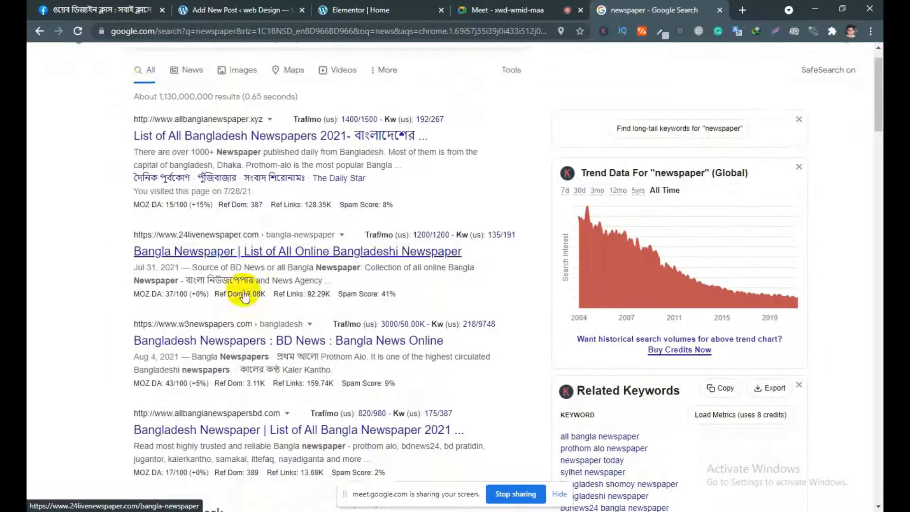
scroll(260, 290, "up", 7)
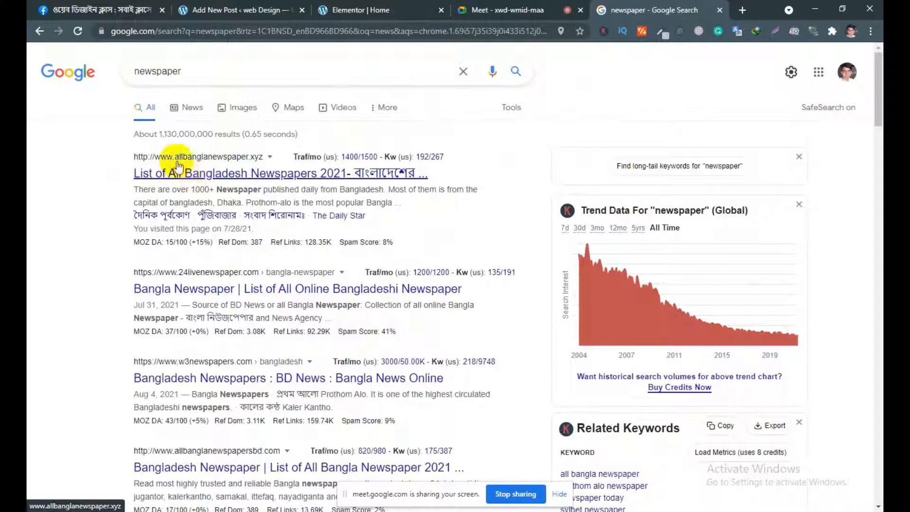
left_click(186, 73)
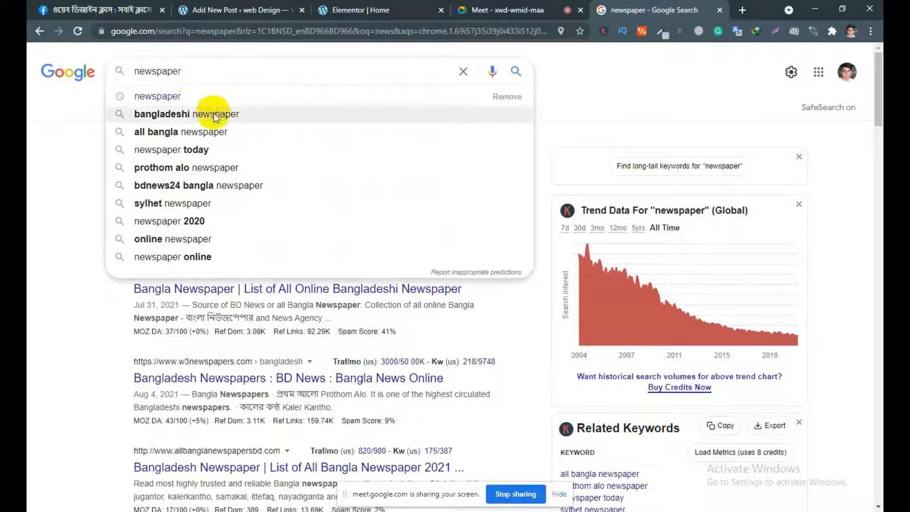
left_click(213, 166)
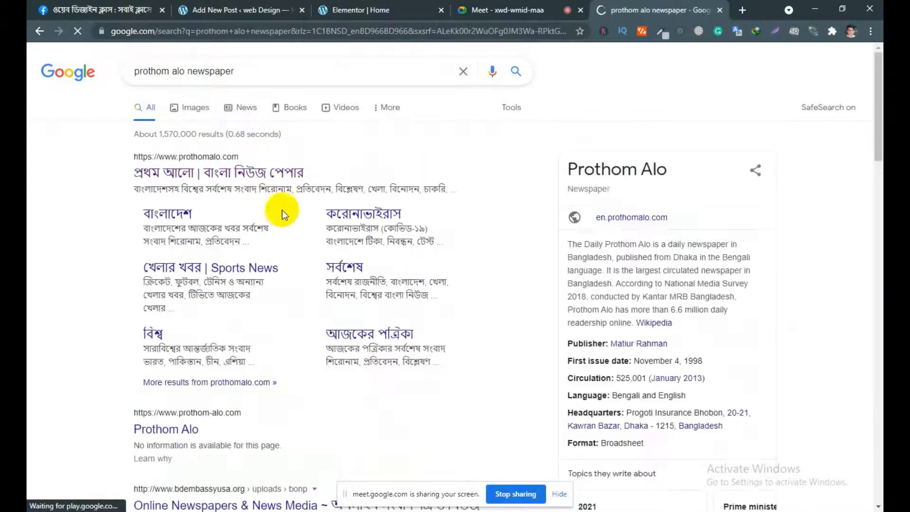
left_click(223, 173)
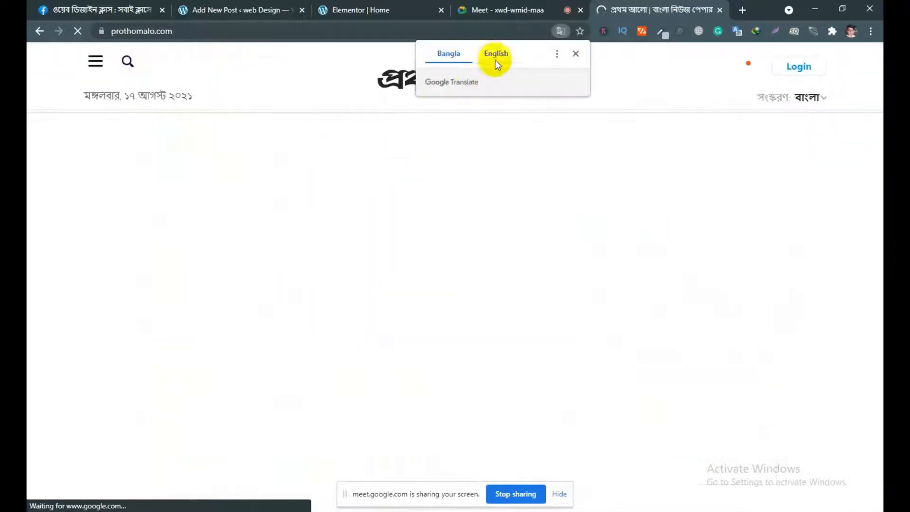
- Try to translate the Prothom Alo home page into English, closing the advertisement overlay and the translation prompt
left_click(623, 14)
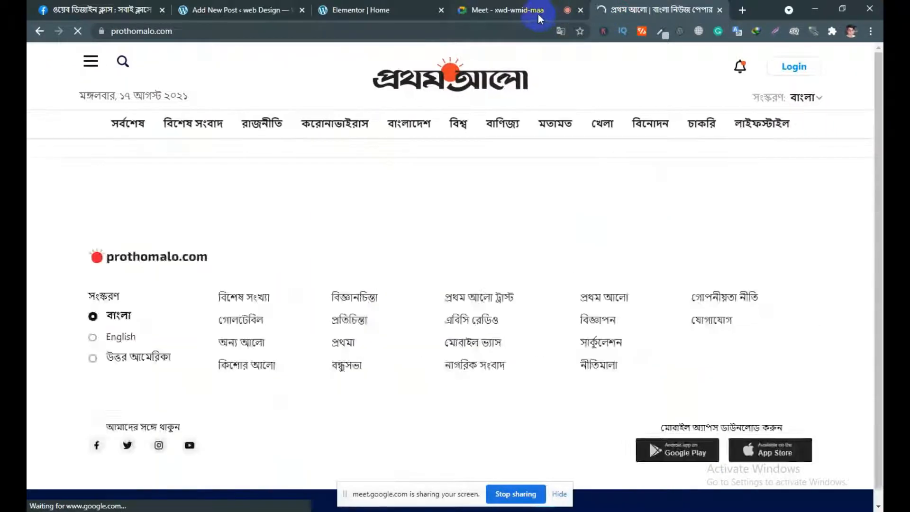
left_click(561, 32)
left_click(499, 52)
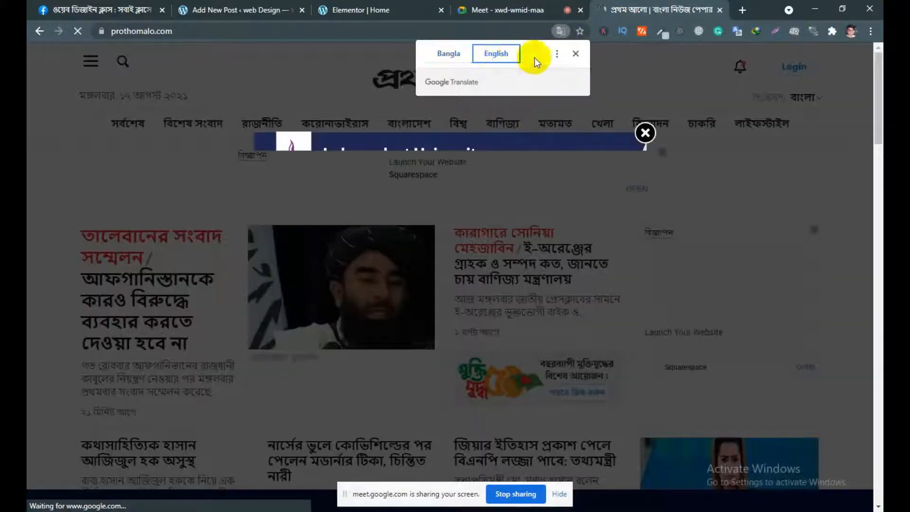
left_click(644, 132)
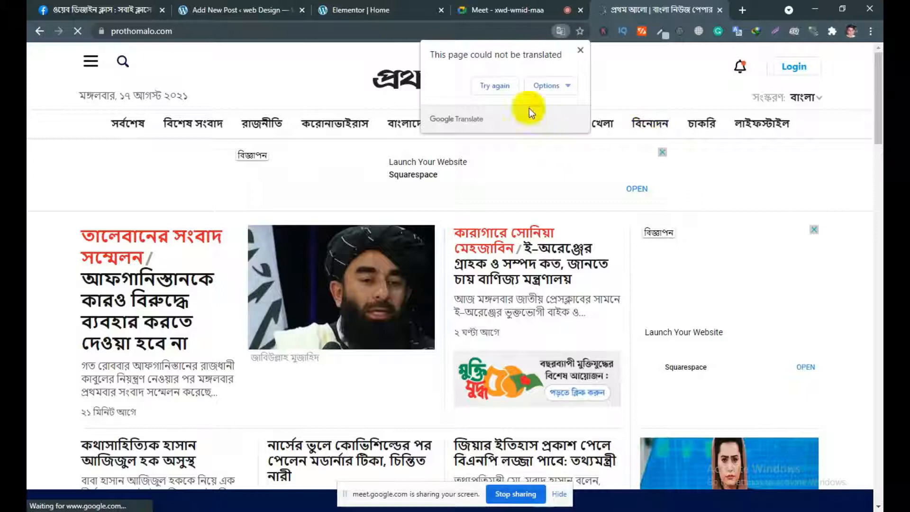
left_click(495, 85)
scroll(256, 270, "down", 3)
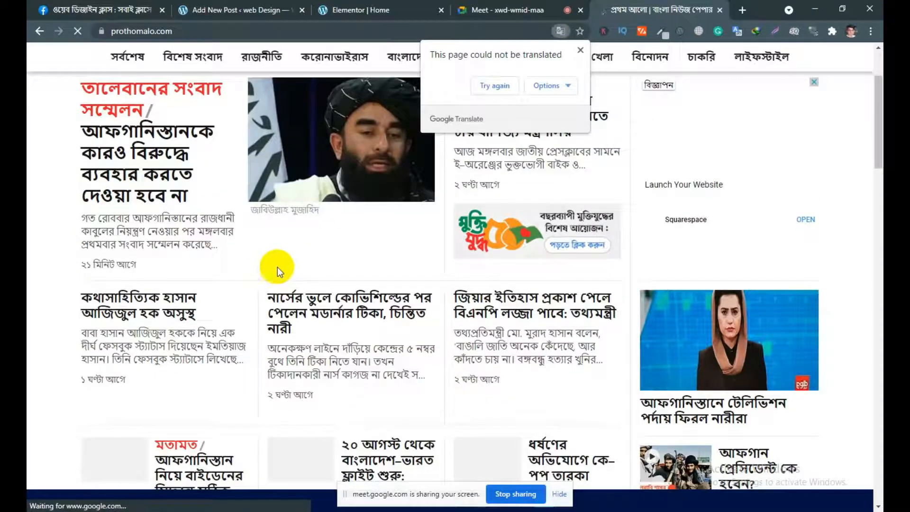
scroll(277, 267, "up", 3)
left_click(579, 49)
- Examine how the Prothom Alo home page lays out its news posts with headlines, images and excerpts
scroll(388, 284, "down", 3)
scroll(388, 284, "down", 6)
scroll(396, 284, "up", 10)
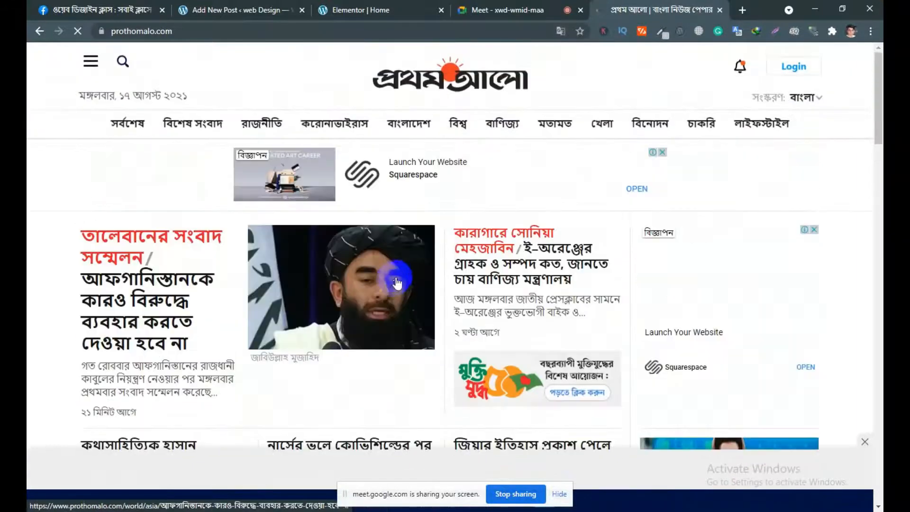
scroll(393, 313, "down", 3)
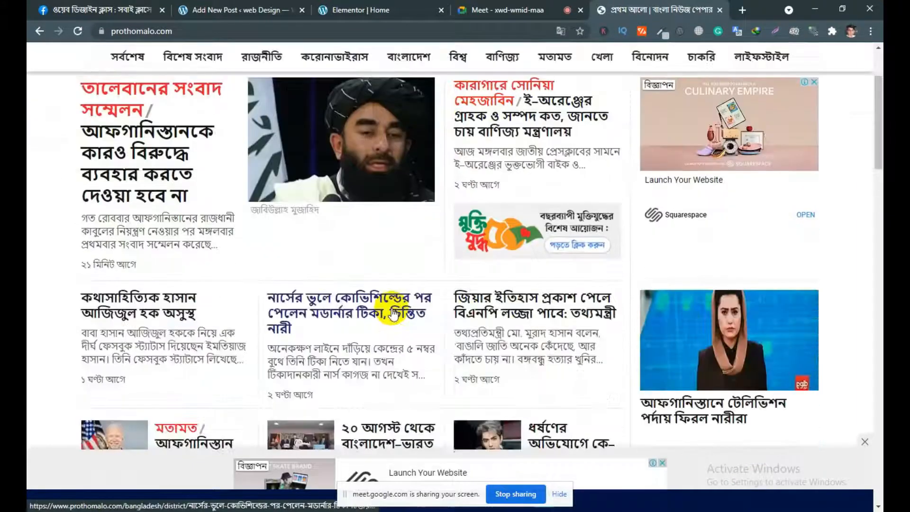
scroll(393, 313, "down", 5)
scroll(382, 308, "up", 4)
left_click(553, 101)
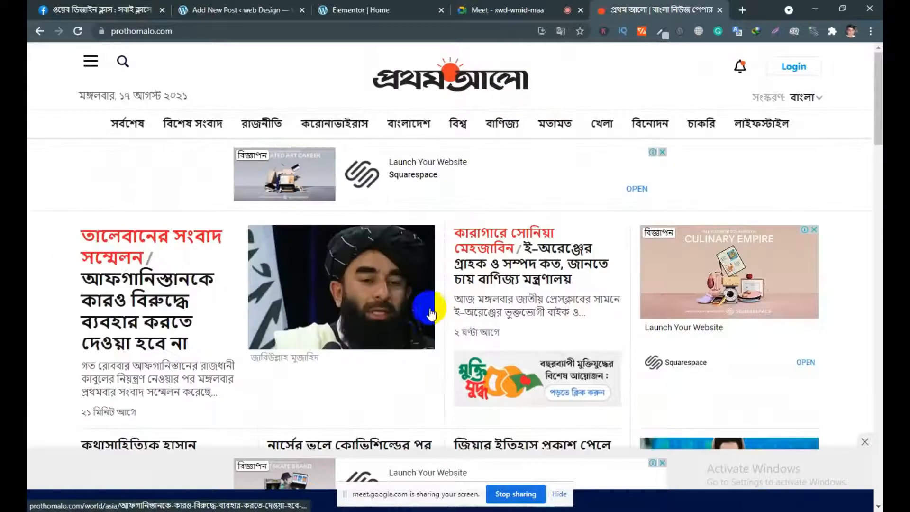
scroll(430, 314, "down", 5)
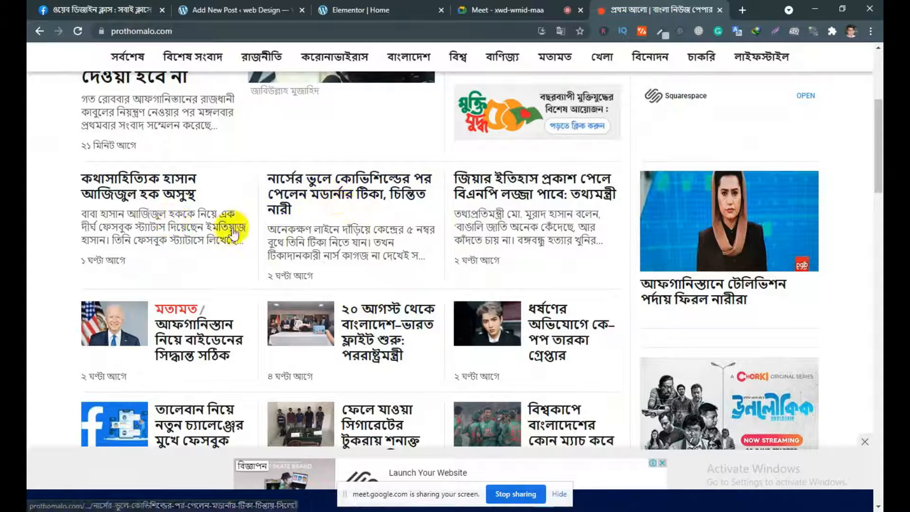
scroll(494, 340, "down", 3)
scroll(325, 308, "up", 12)
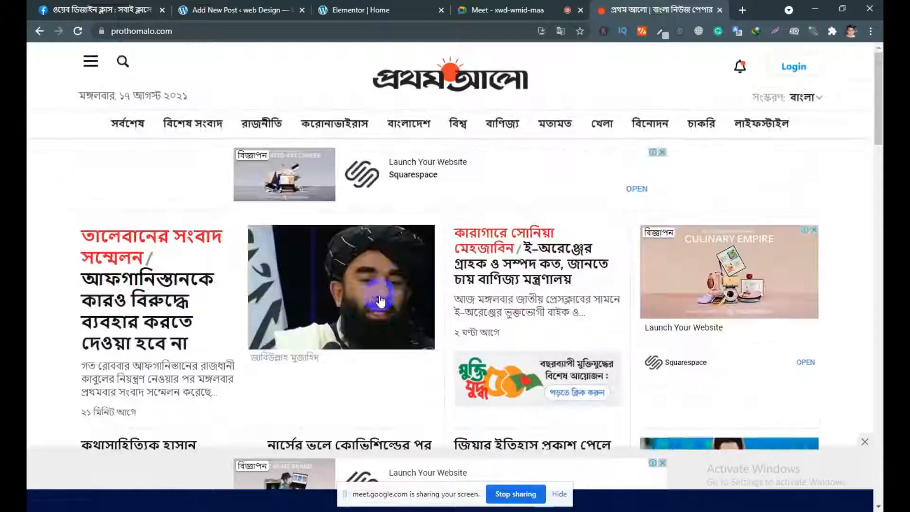
scroll(249, 295, "down", 1)
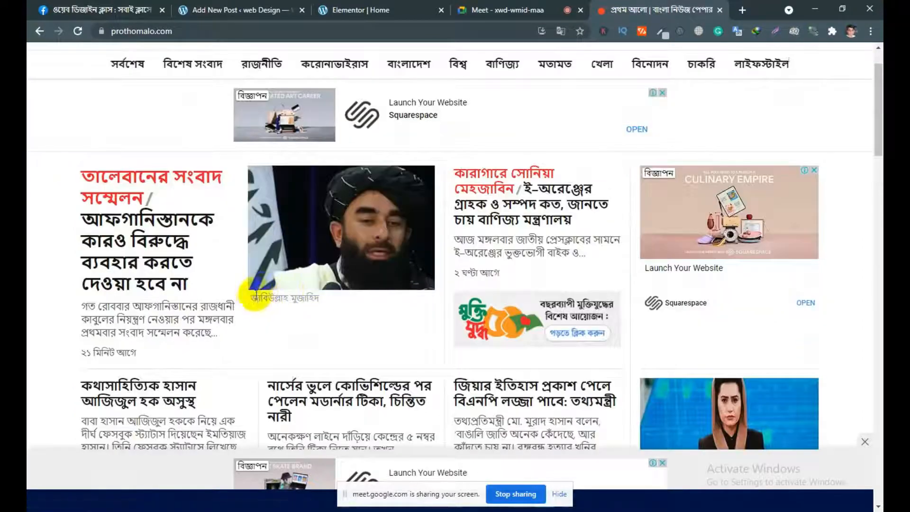
scroll(403, 265, "down", 6)
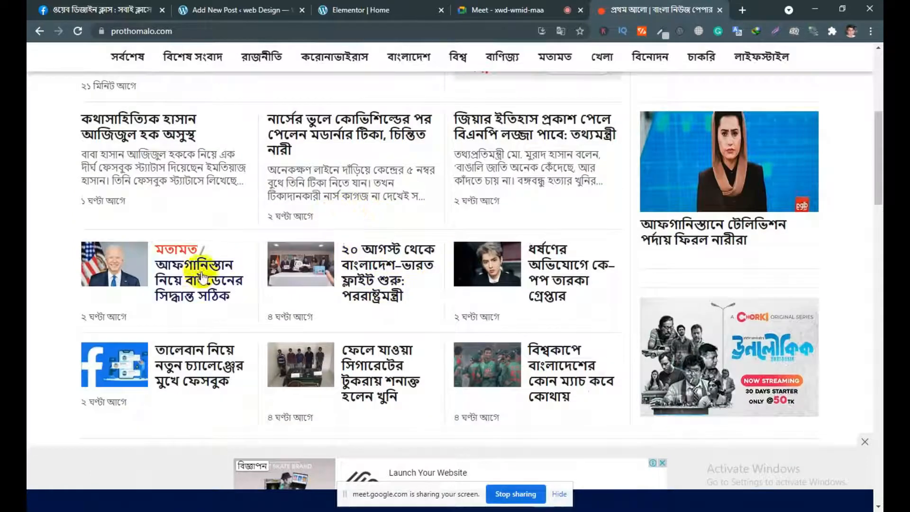
scroll(238, 158, "down", 3)
scroll(349, 187, "up", 4)
scroll(228, 296, "down", 2)
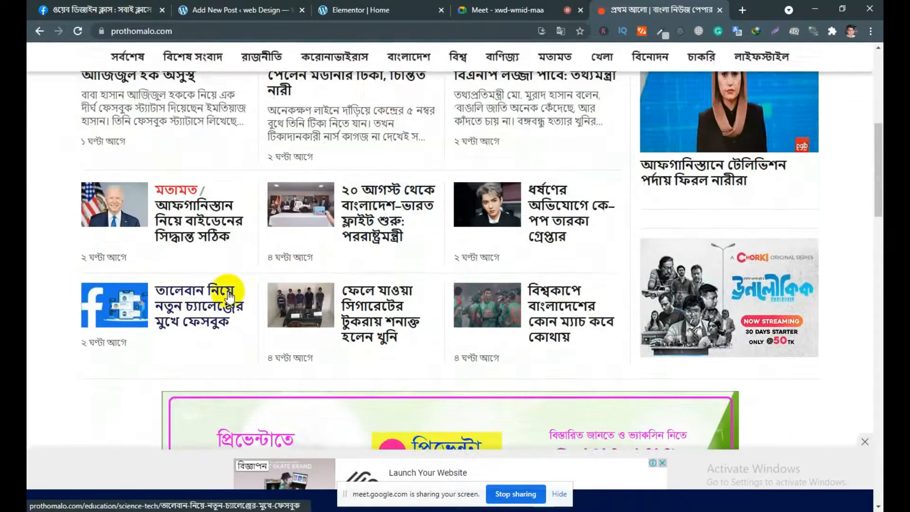
- Open the news article "তালেবান নিয়ে নতুন চ্যালেঞ্জের মুখে ফেসবুক" and examine its headline, image and body text
left_click(191, 305)
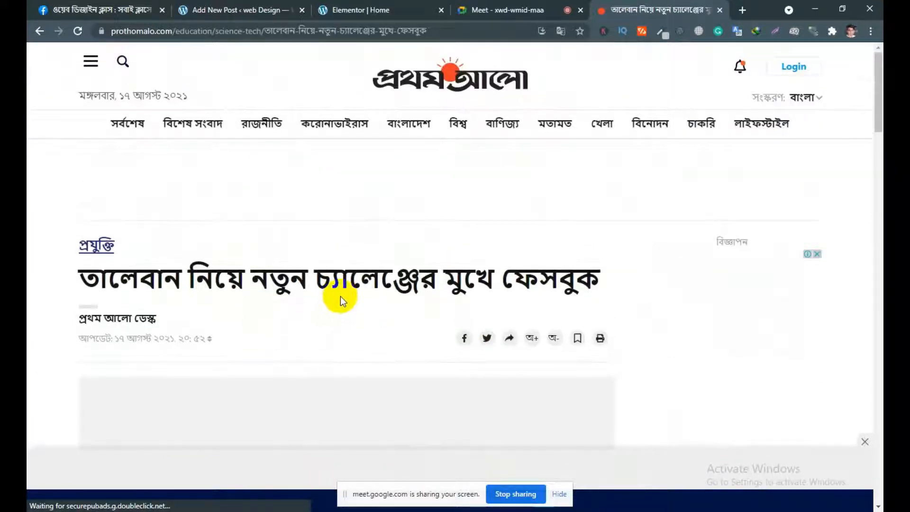
scroll(340, 296, "down", 2)
scroll(343, 295, "up", 1)
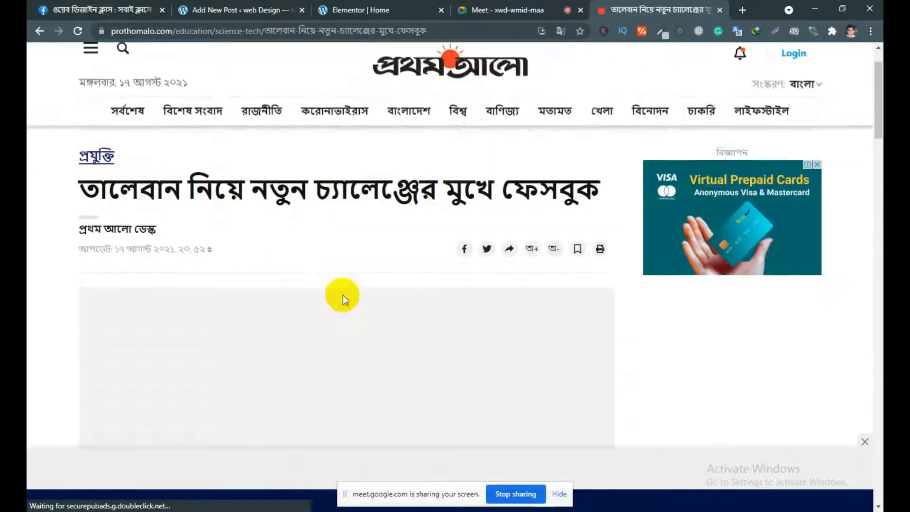
scroll(349, 304, "down", 10)
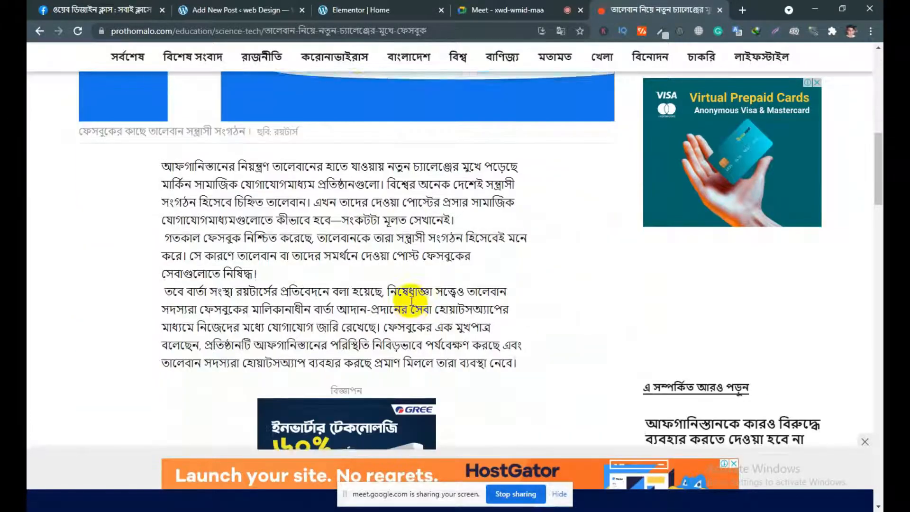
scroll(410, 301, "down", 5)
scroll(412, 303, "up", 15)
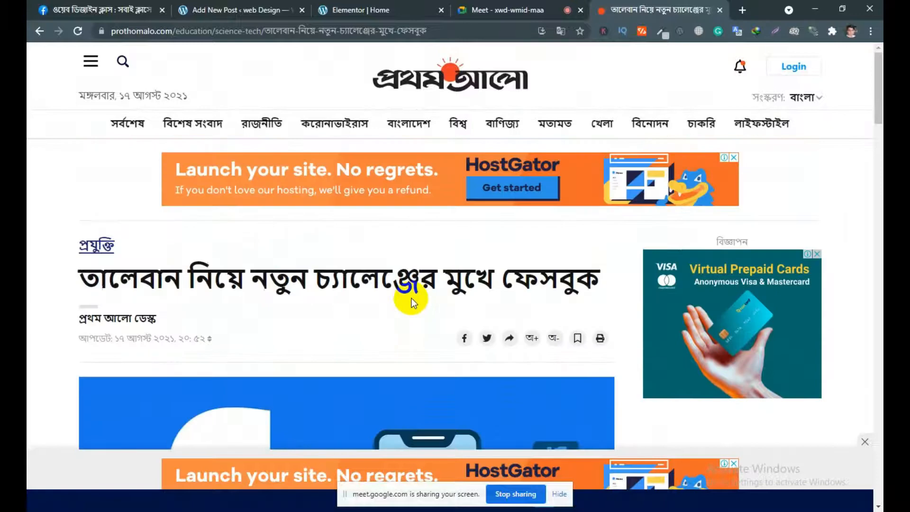
scroll(411, 301, "down", 15)
scroll(412, 299, "down", 3)
scroll(410, 299, "up", 8)
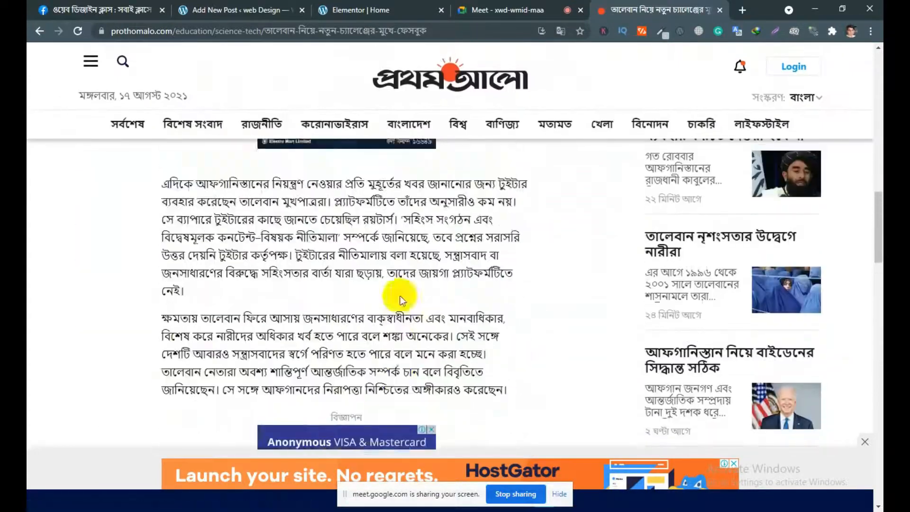
scroll(400, 298, "up", 12)
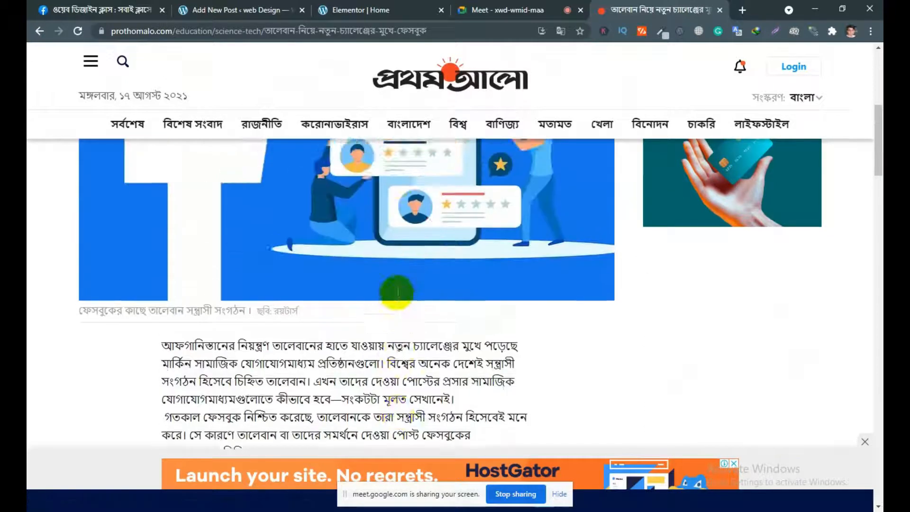
scroll(397, 291, "up", 8)
scroll(387, 288, "down", 2)
scroll(354, 277, "up", 1)
left_click_drag(84, 216, 594, 223)
left_click(596, 222)
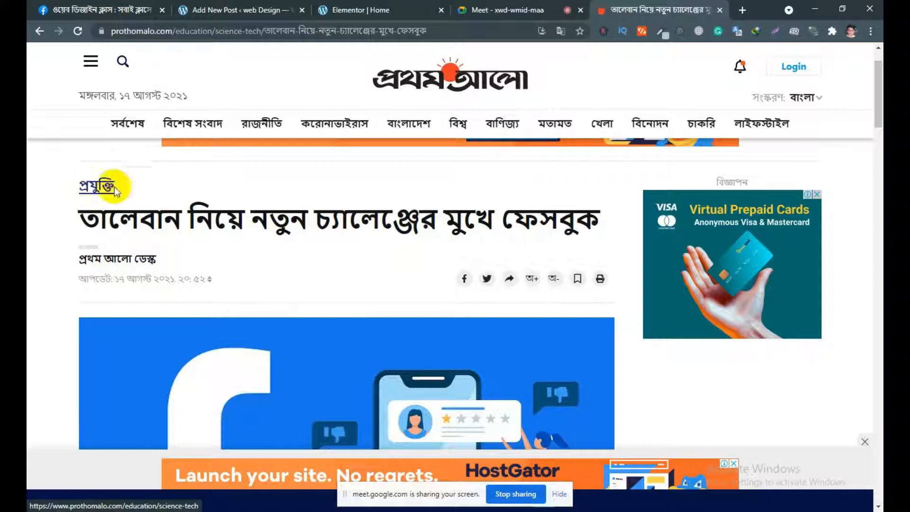
- Copy the article headline "তালেবান নিয়ে নতুন চ্যালেঞ্জের মুখে ফেসবুক" into the new WordPress post as its title
left_click(229, 13)
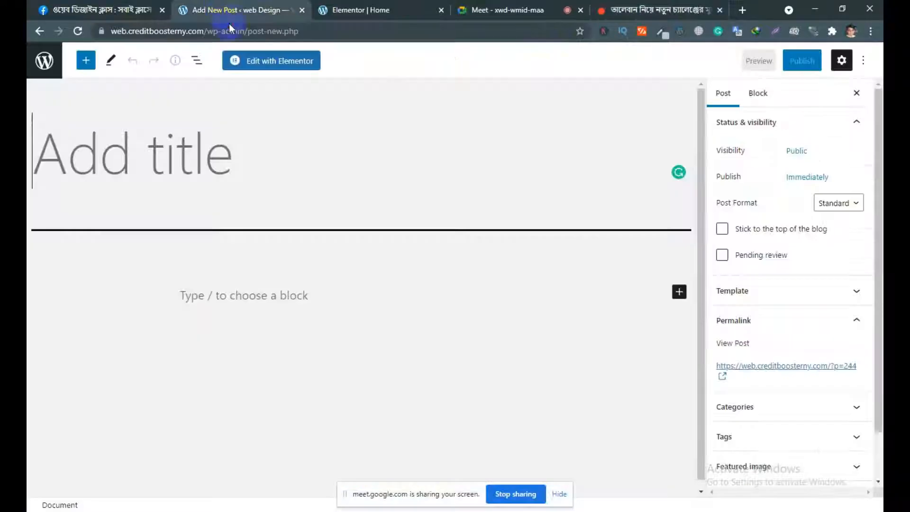
left_click(619, 13)
left_click_drag(80, 219, 551, 225)
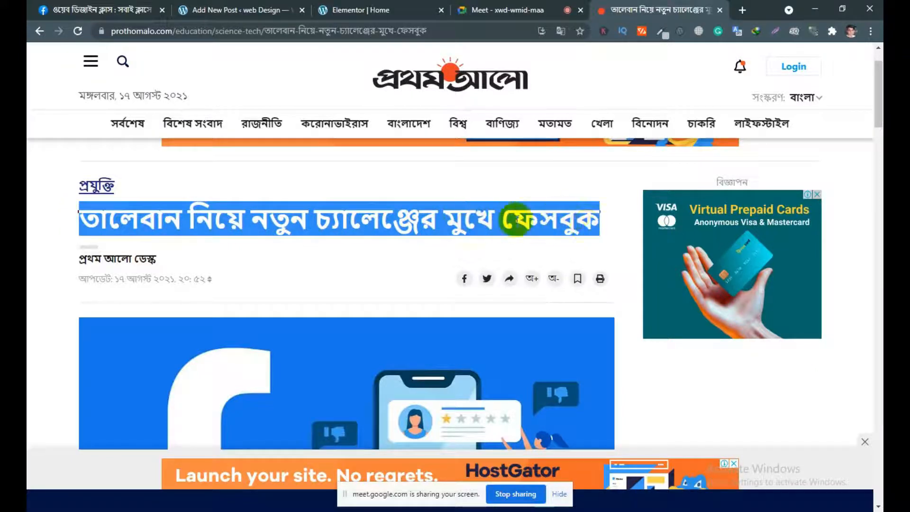
right_click(277, 221)
left_click(306, 232)
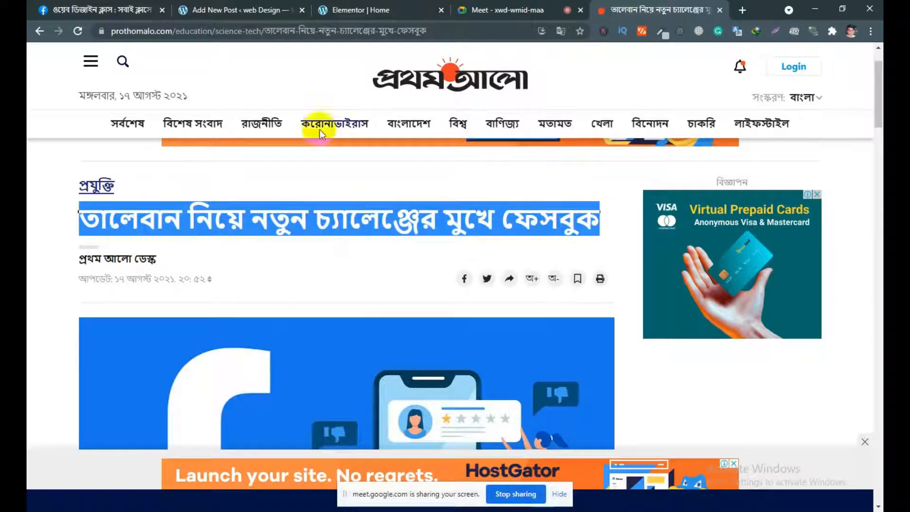
left_click(219, 14)
right_click(135, 162)
left_click(176, 229)
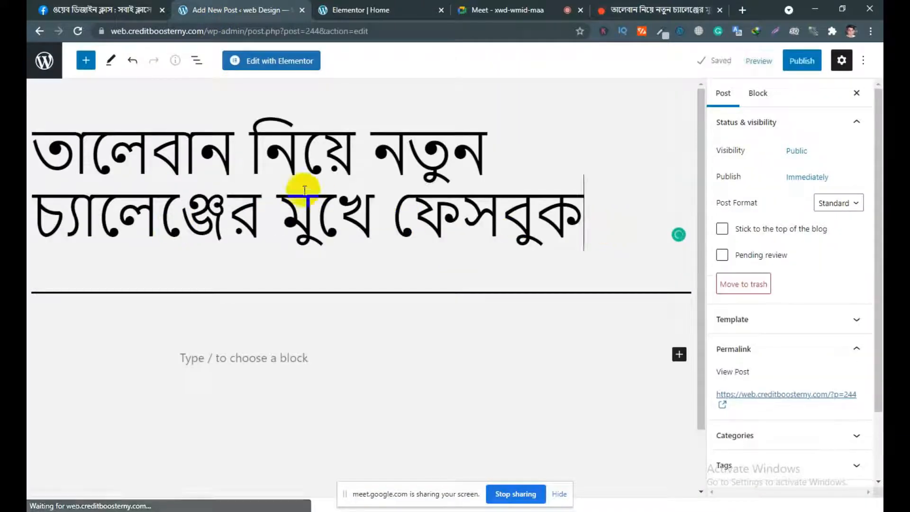
- Copy the article text between the image caption and the first in-text advertisement into the WordPress post's body
scroll(457, 187, "down", 2)
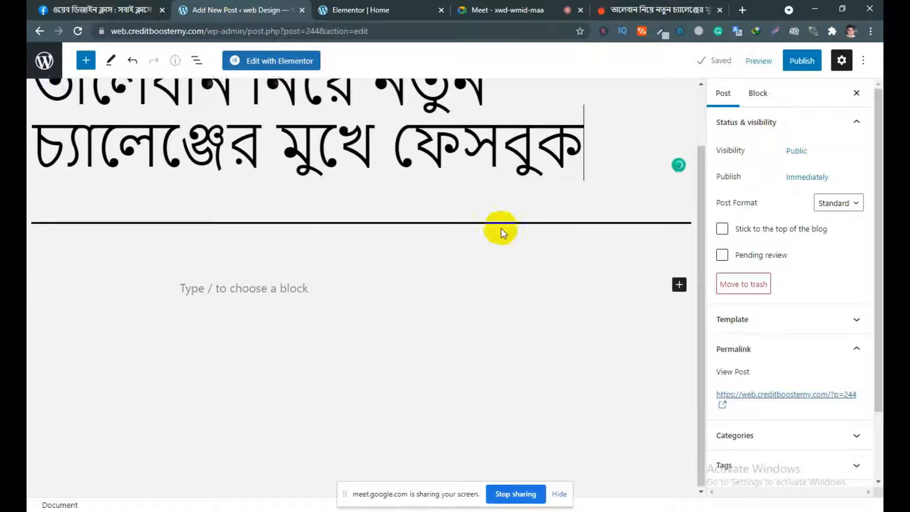
left_click(284, 285)
scroll(380, 286, "down", 1)
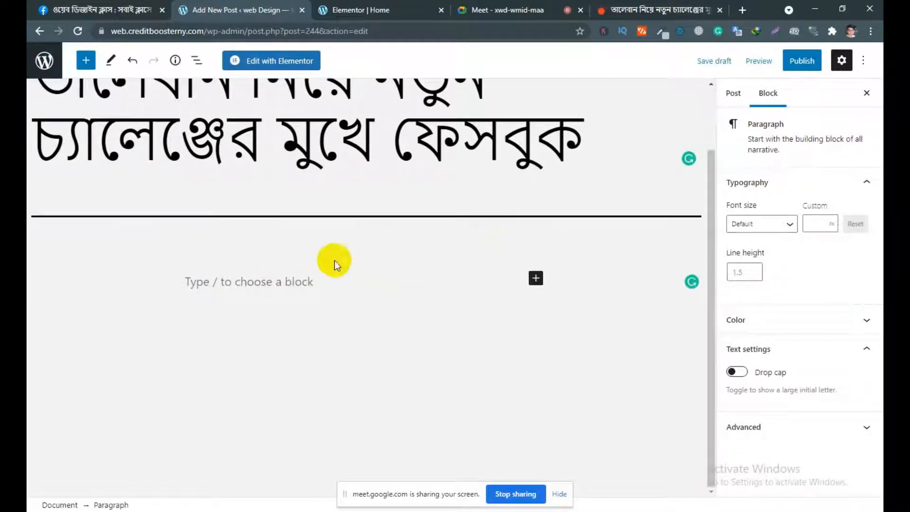
left_click(649, 13)
scroll(360, 199, "down", 10)
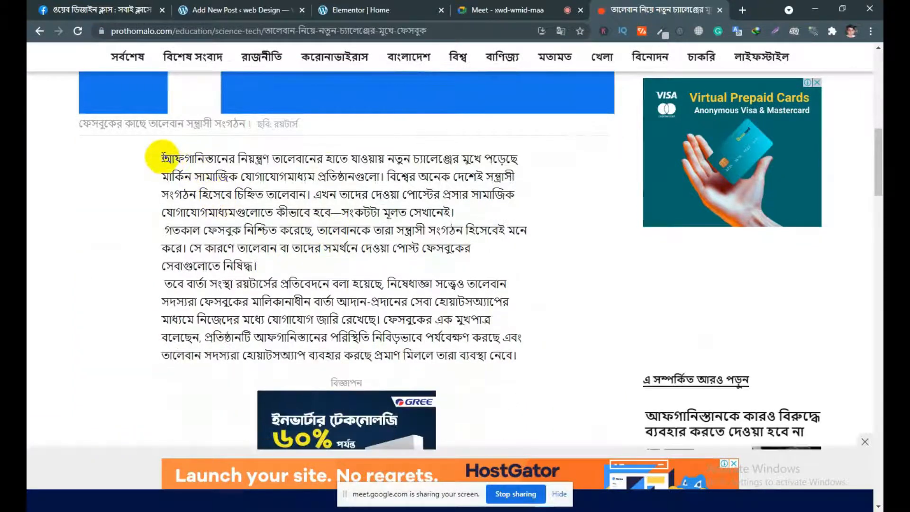
scroll(291, 209, "down", 11)
scroll(291, 208, "up", 6)
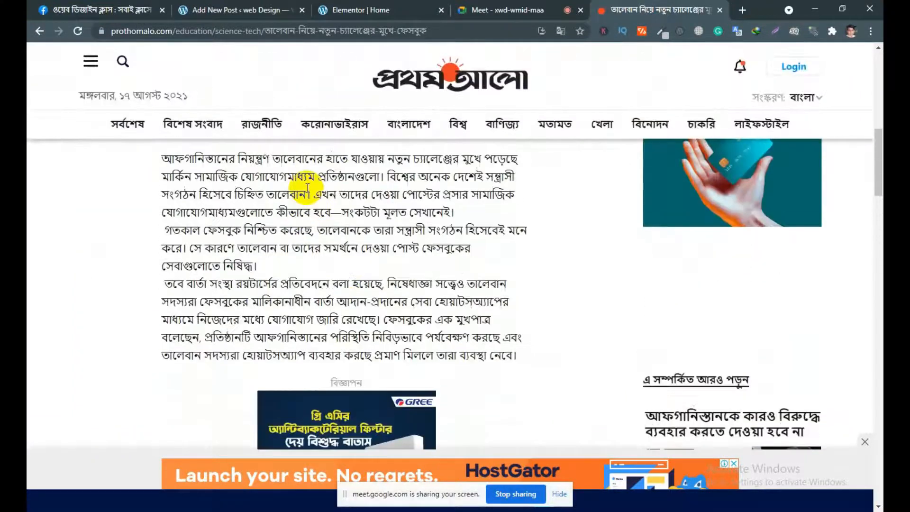
left_click_drag(164, 163, 534, 361)
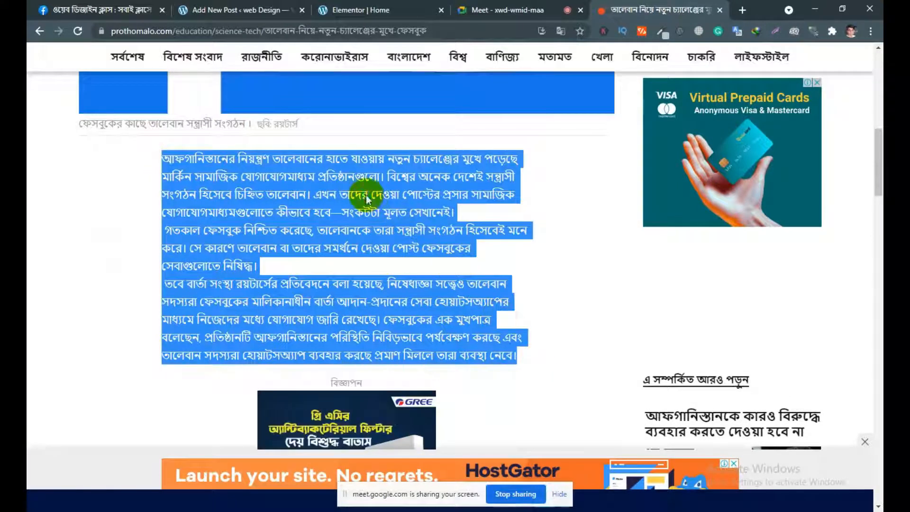
left_click(230, 10)
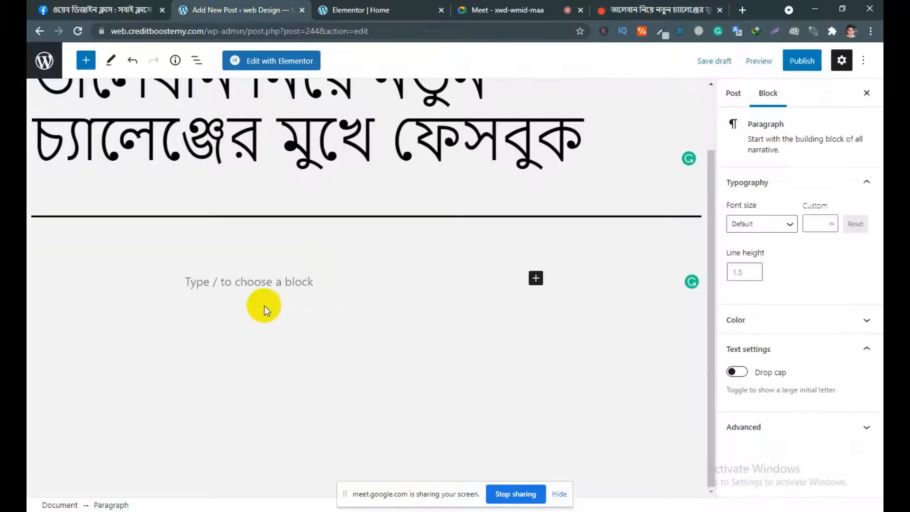
right_click(202, 281)
left_click(240, 346)
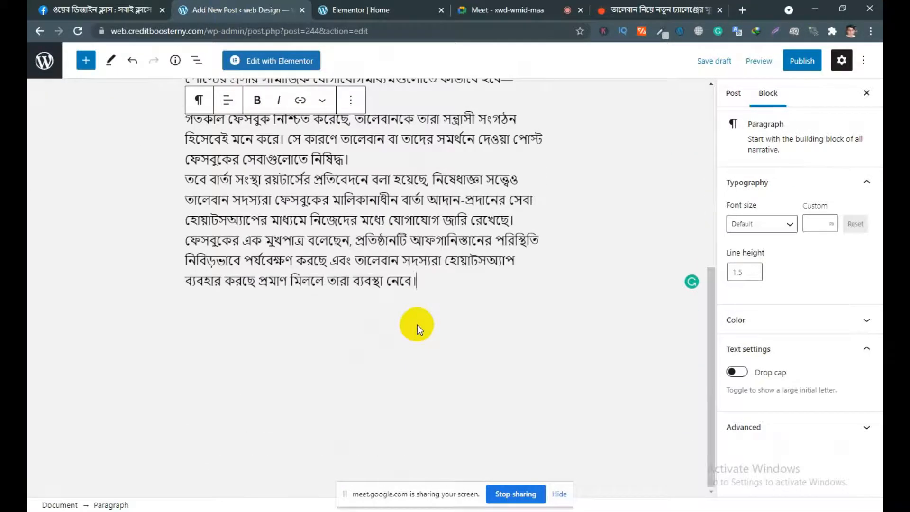
- Capture the Facebook illustration at the head of the Prothom Alo article with Lightshot, selecting an area of about 898x506 pixels
scroll(416, 325, "up", 7)
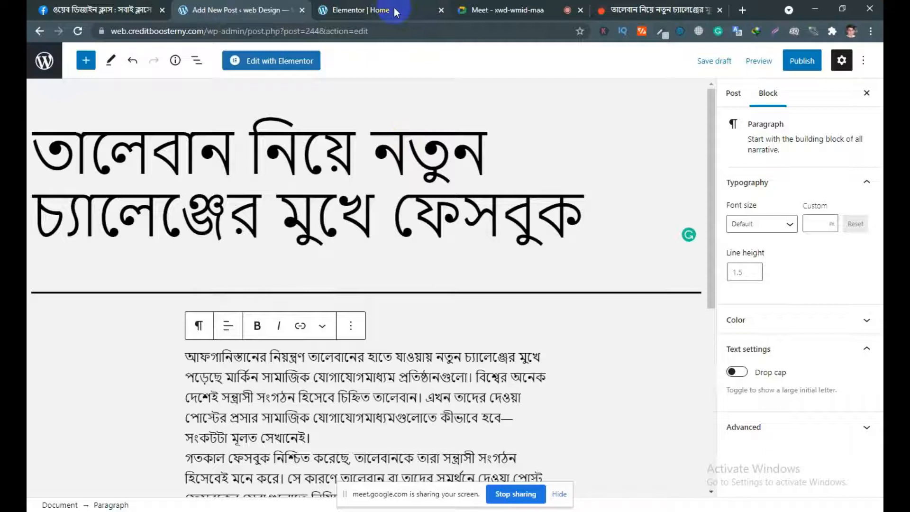
left_click(654, 10)
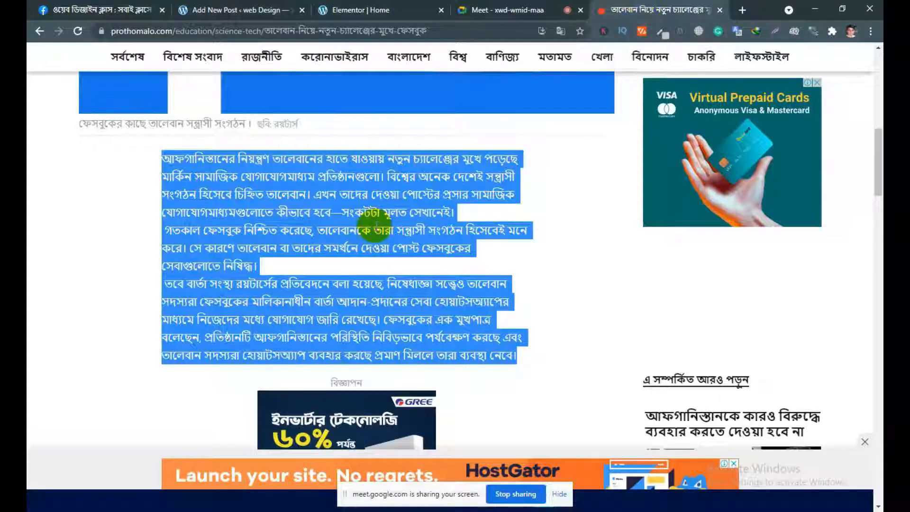
left_click(463, 209)
scroll(464, 211, "up", 7)
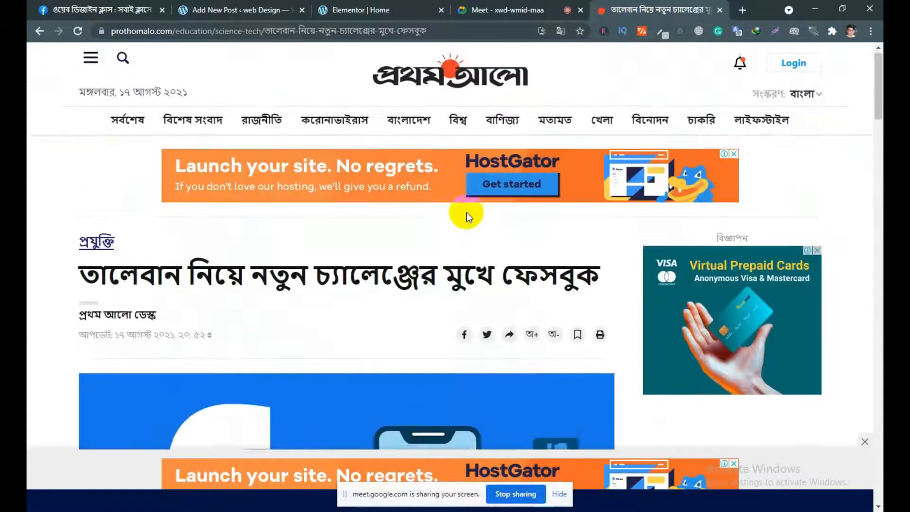
scroll(466, 212, "down", 6)
scroll(426, 220, "up", 4)
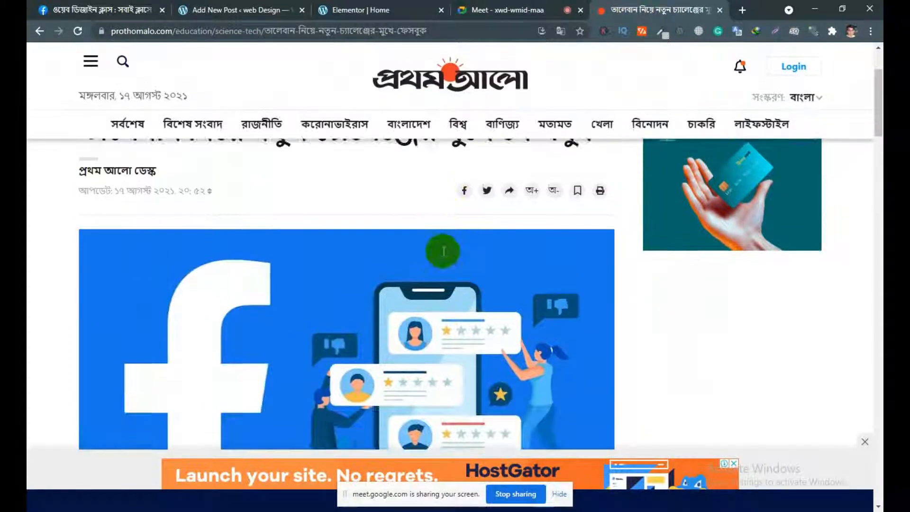
scroll(444, 250, "down", 1)
scroll(417, 251, "down", 3)
scroll(396, 254, "up", 5)
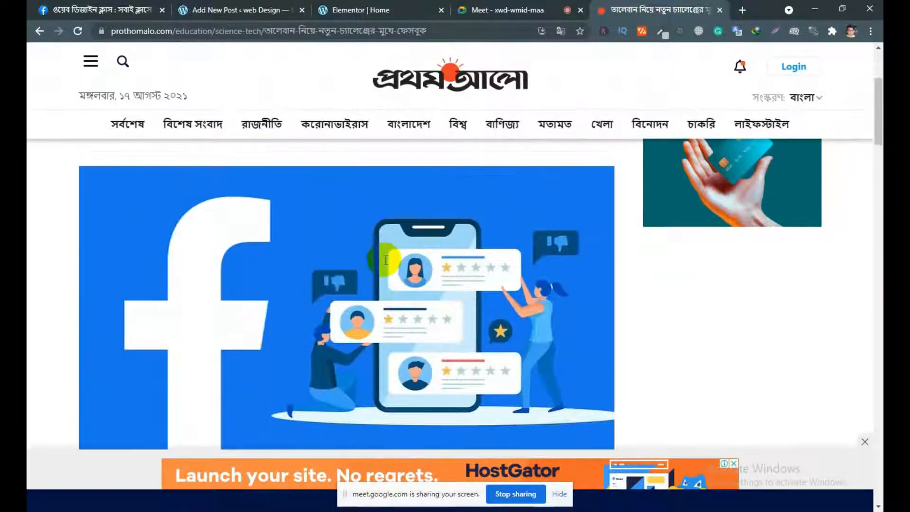
scroll(387, 260, "down", 2)
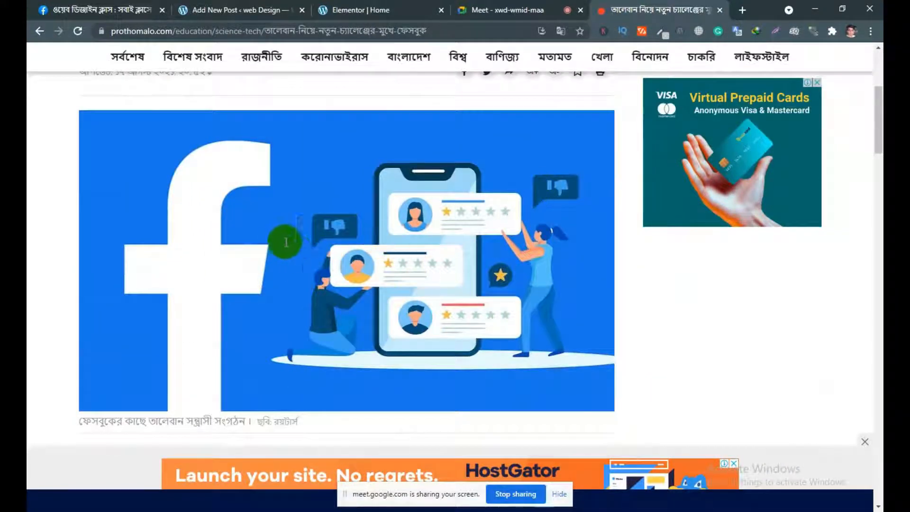
left_click(776, 32)
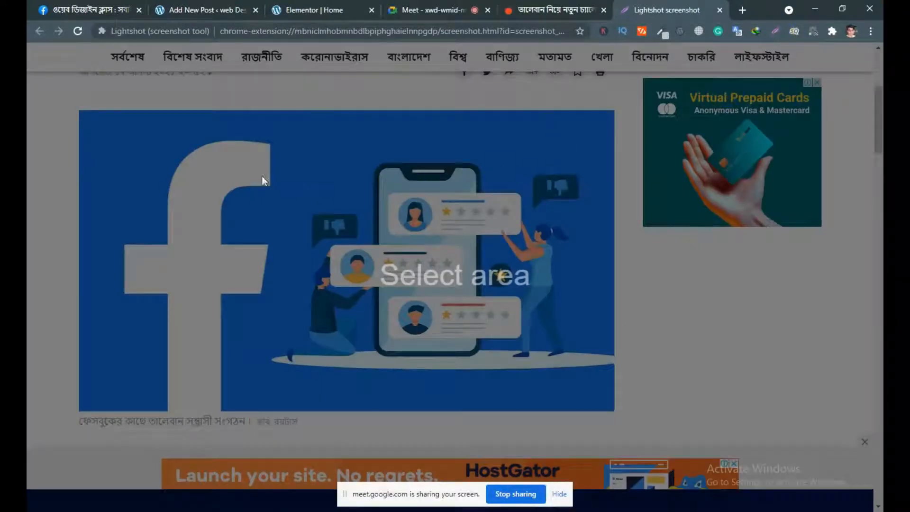
left_click_drag(79, 110, 613, 411)
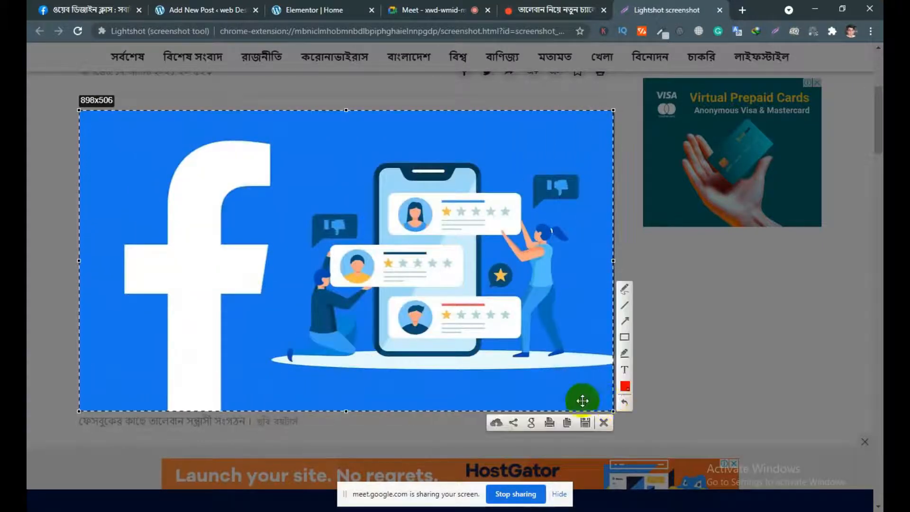
- Save the captured article image to the Desktop as Screenshot.png in PNG format
left_click(586, 422)
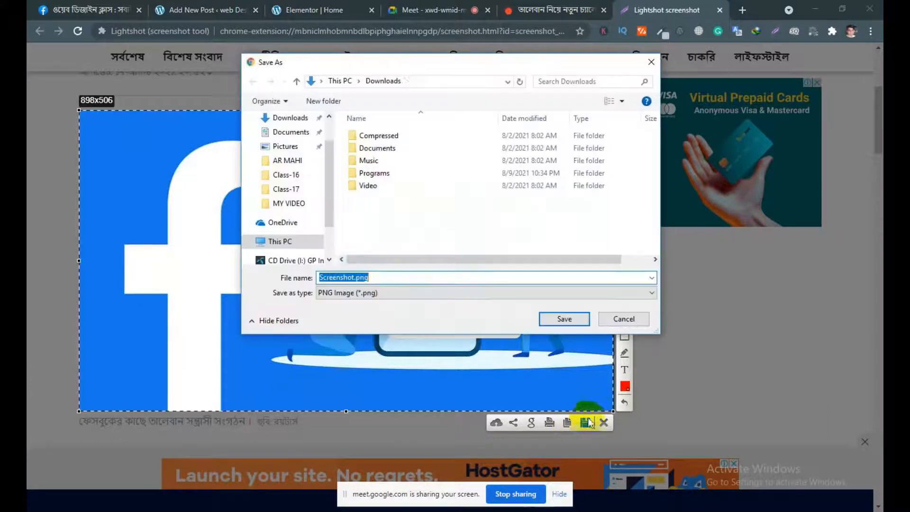
left_click(290, 140)
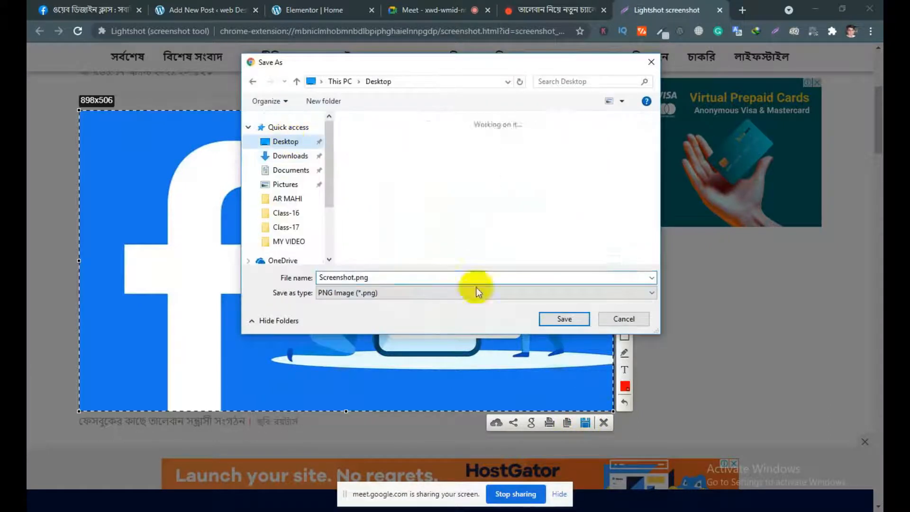
left_click(565, 318)
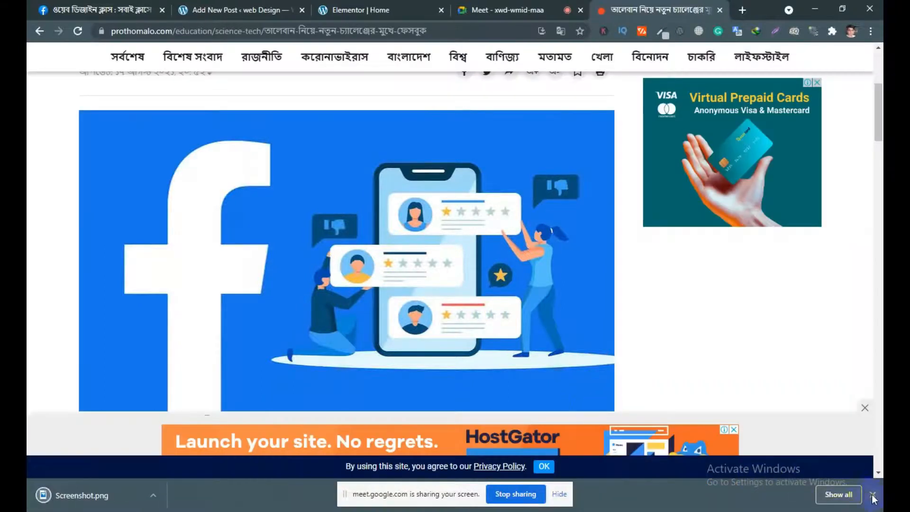
left_click(872, 495)
- Return to the WordPress post and review its title and body text from beginning to end
left_click(222, 9)
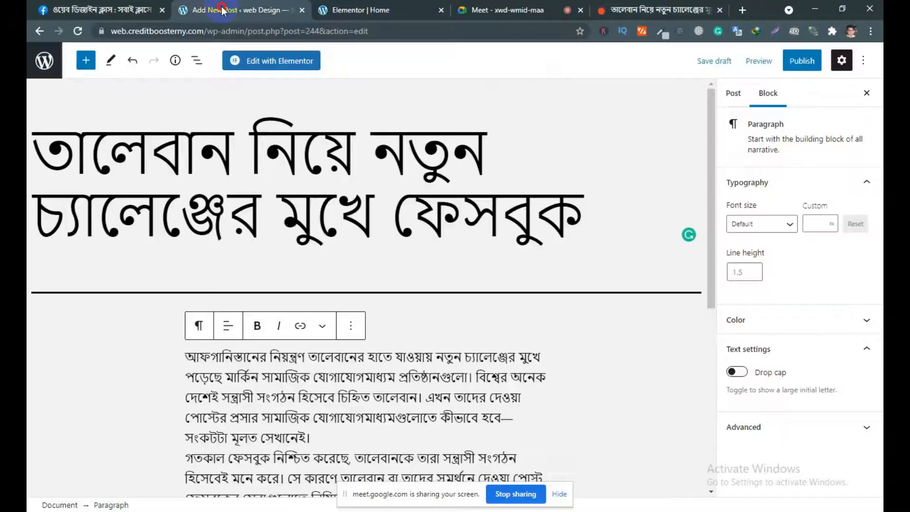
scroll(374, 259, "down", 4)
scroll(372, 264, "up", 3)
scroll(412, 254, "down", 3)
scroll(412, 254, "up", 3)
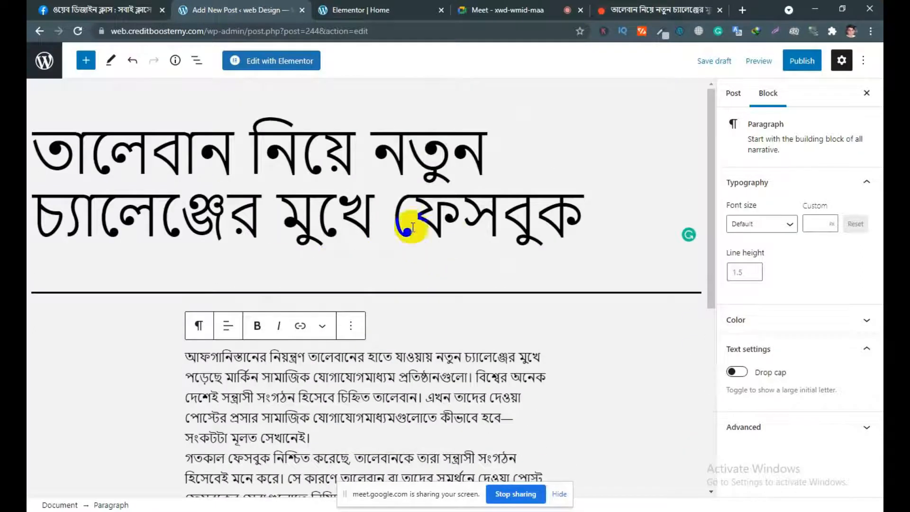
scroll(552, 297, "down", 6)
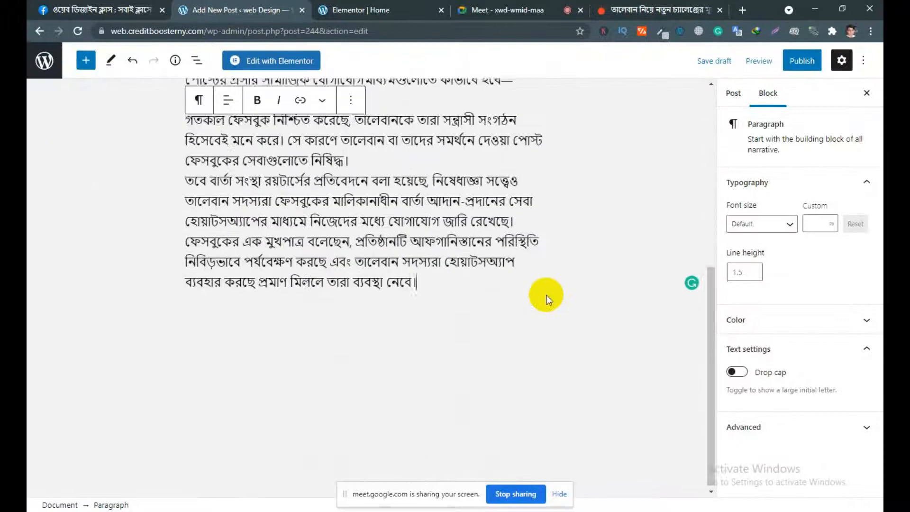
scroll(537, 296, "up", 5)
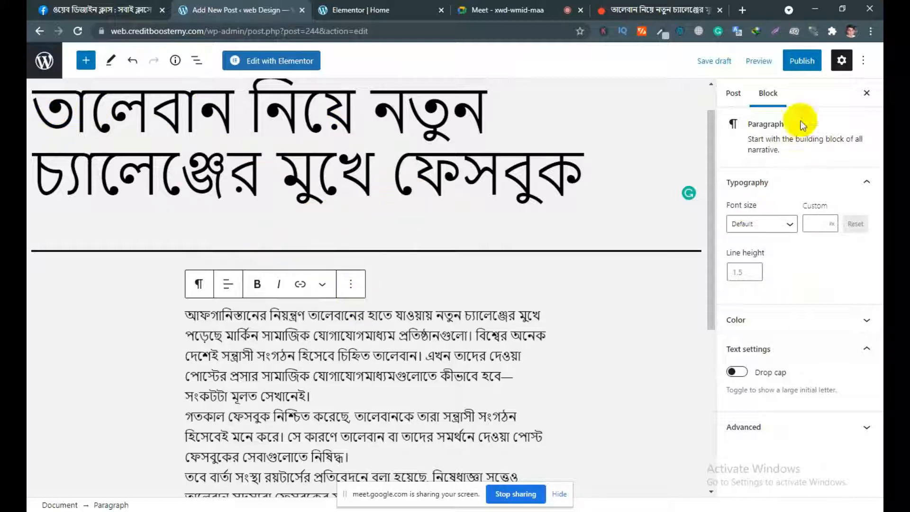
- Upload Screenshot.png from the Desktop and set it as the post's featured image
left_click(729, 95)
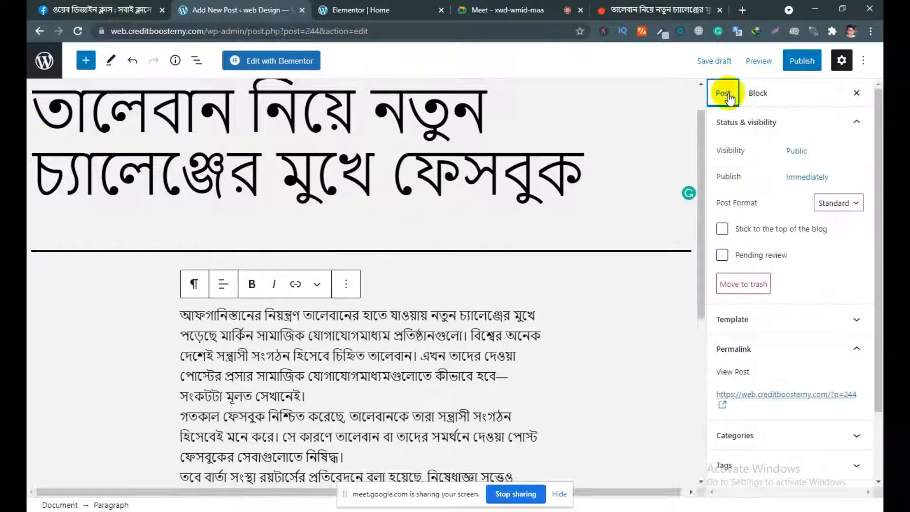
scroll(765, 233, "down", 2)
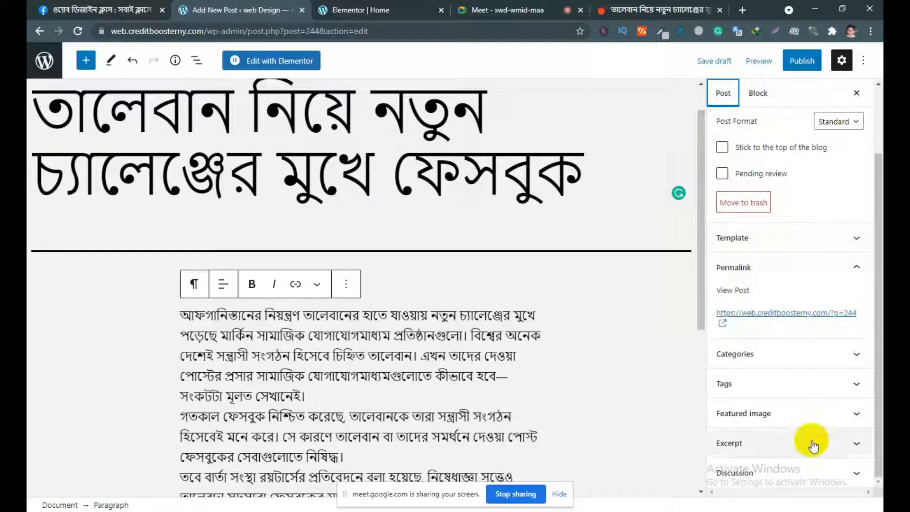
left_click(747, 419)
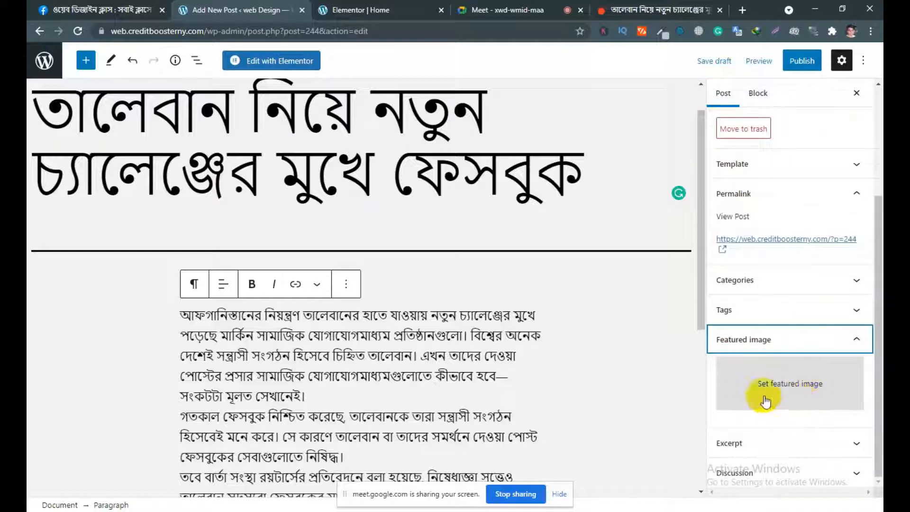
left_click(783, 384)
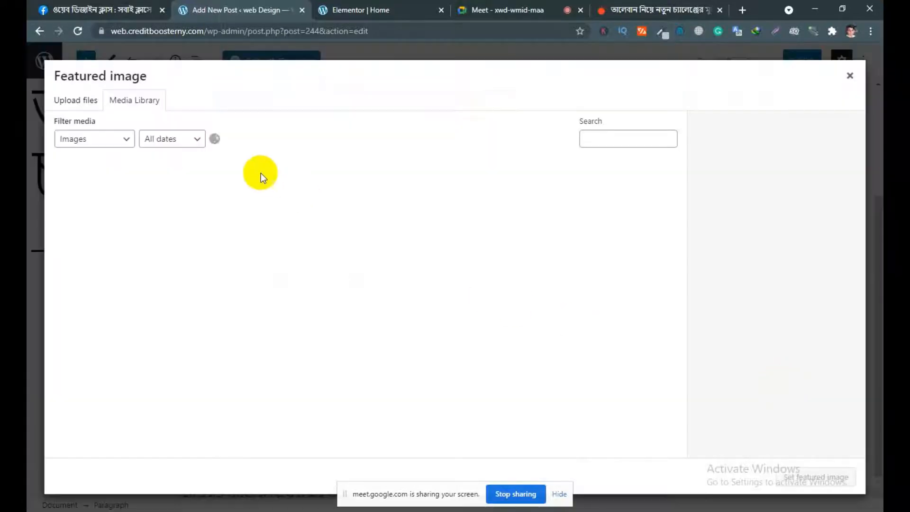
left_click(75, 100)
left_click(455, 274)
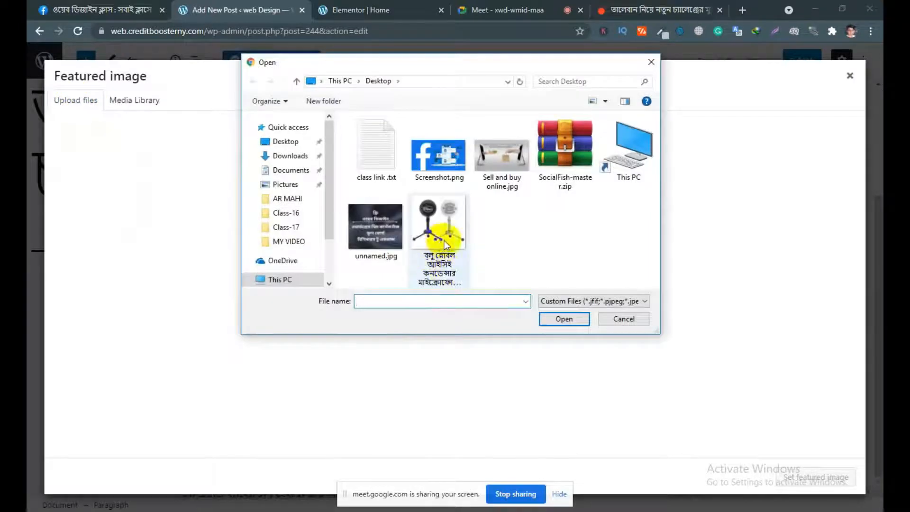
left_click(568, 321)
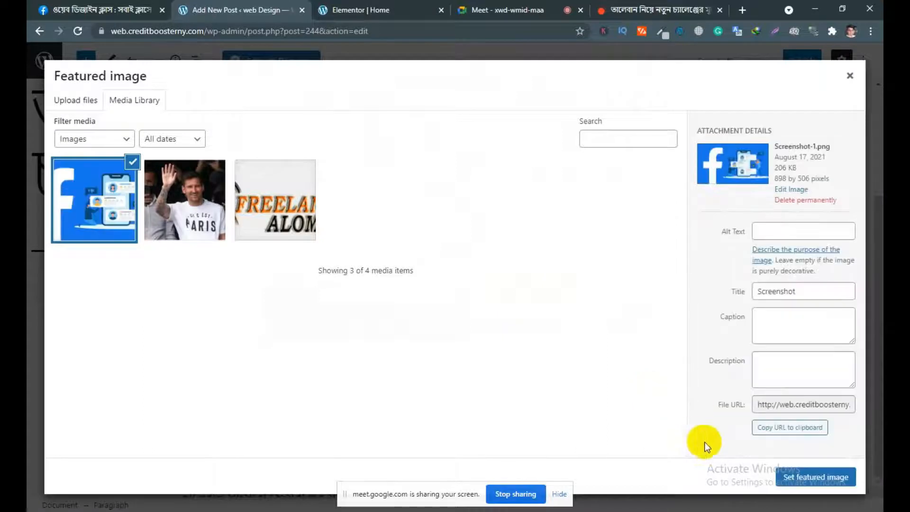
left_click(836, 472)
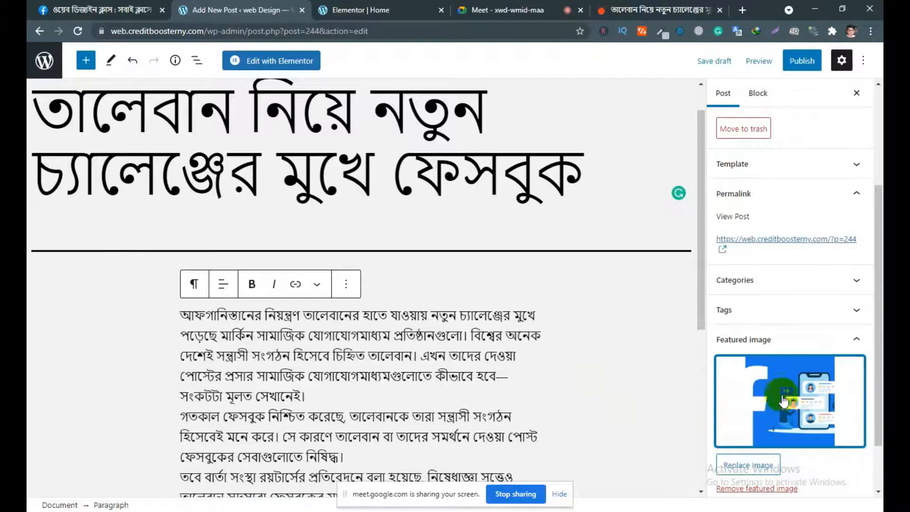
- Check the post's featured image, title and body text in the editor
scroll(704, 392, "down", 1)
scroll(716, 394, "down", 2)
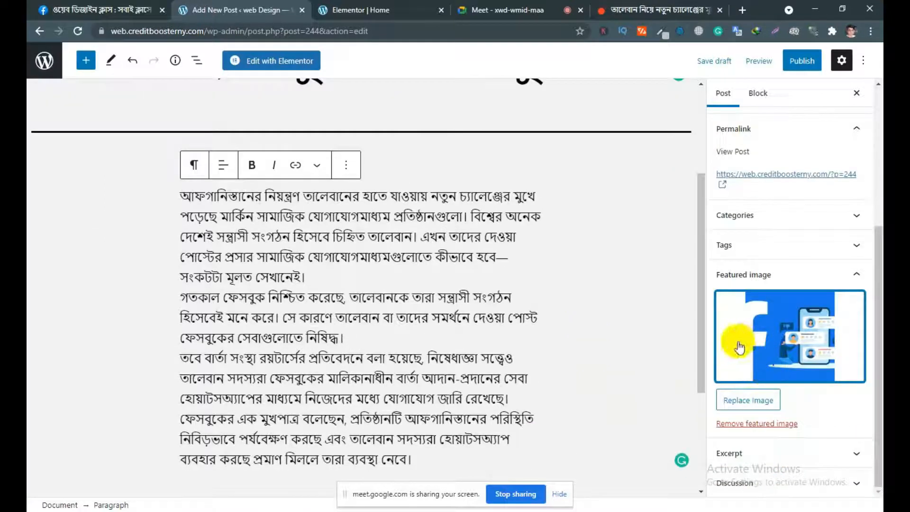
scroll(506, 329, "up", 3)
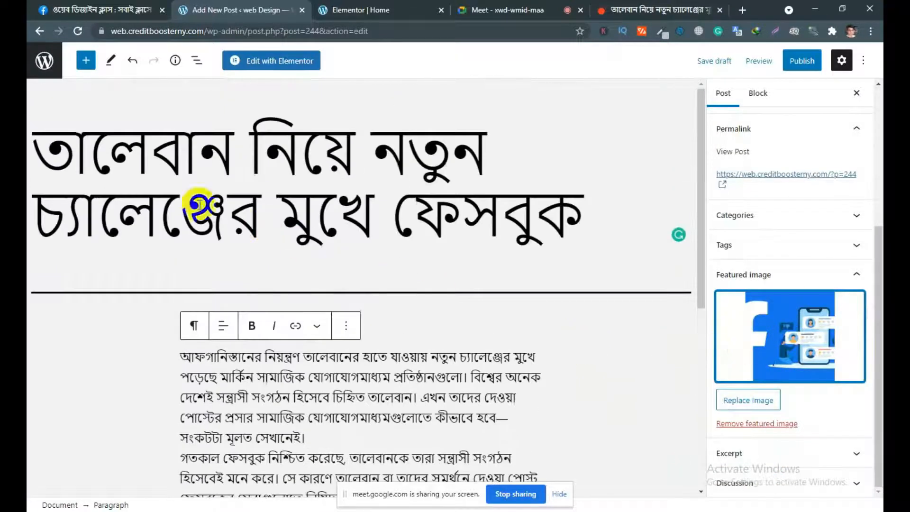
left_click_drag(37, 145, 578, 227)
left_click(487, 266)
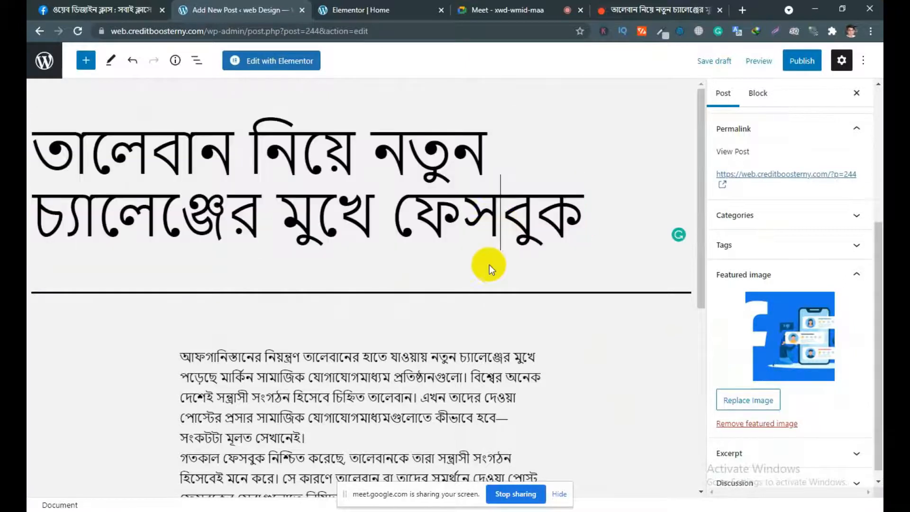
scroll(254, 236, "down", 4)
left_click_drag(184, 123, 469, 376)
scroll(371, 204, "up", 3)
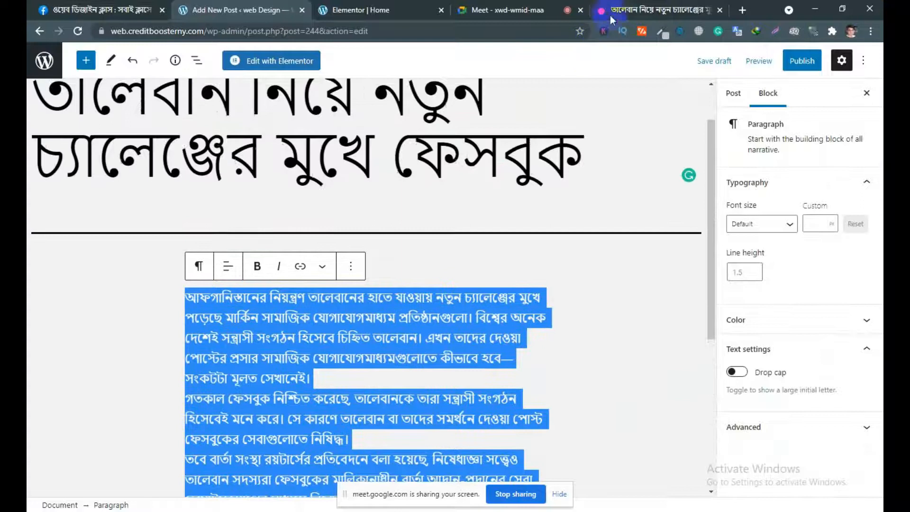
- Compare the post with the original Prothom Alo article's body text and return to the WordPress editor
left_click(616, 11)
scroll(390, 256, "up", 2)
scroll(390, 252, "down", 9)
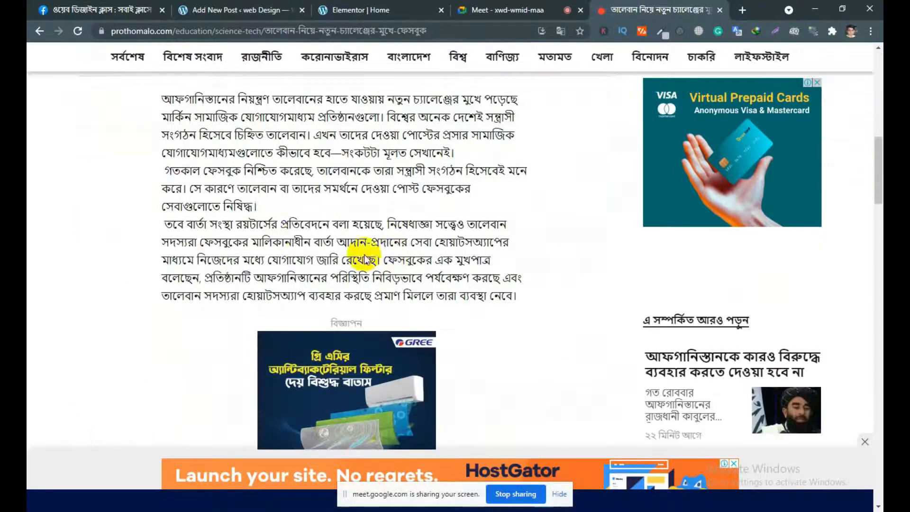
left_click_drag(164, 95, 514, 294)
left_click(487, 266)
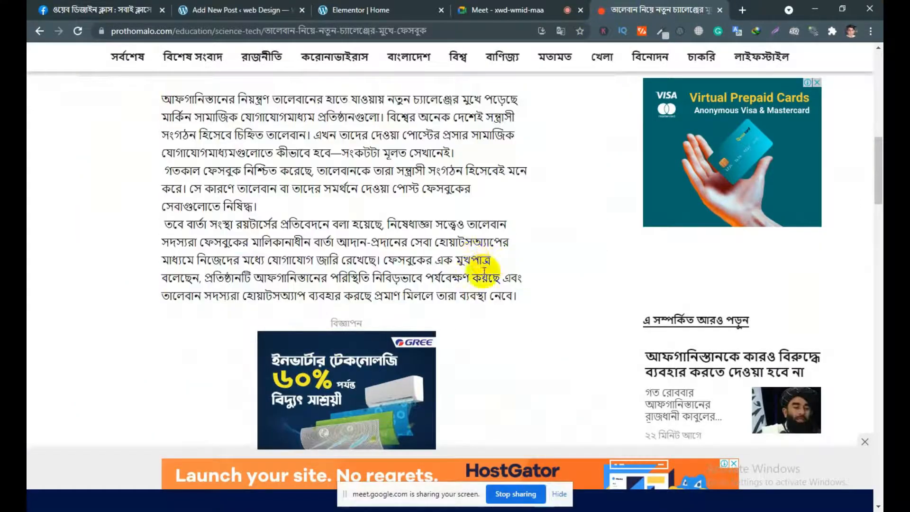
scroll(530, 140, "up", 8)
left_click(300, 10)
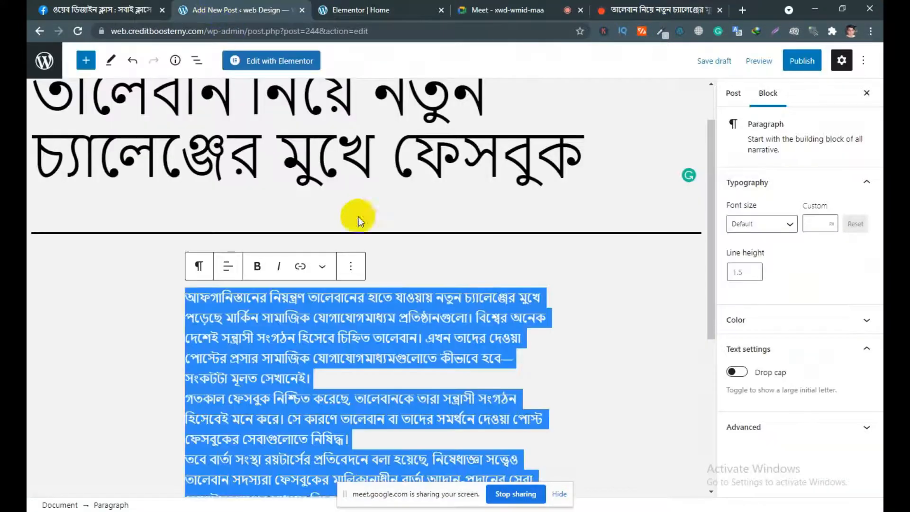
left_click(585, 277)
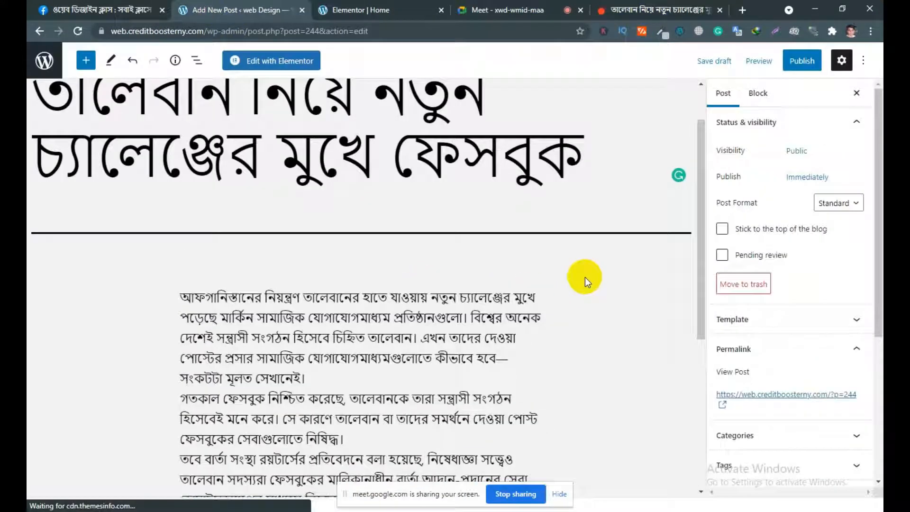
- Publish the post and view its live page in a new browser tab
left_click(802, 62)
left_click(759, 61)
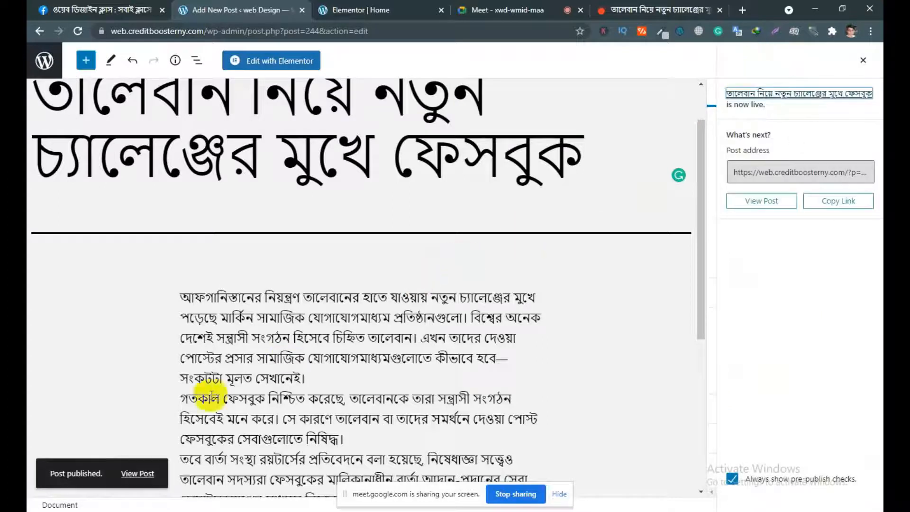
right_click(135, 475)
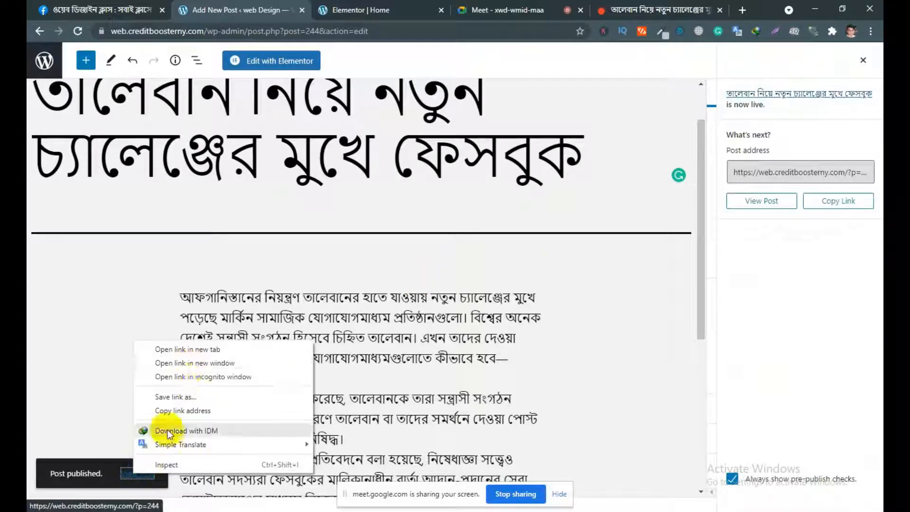
left_click(164, 347)
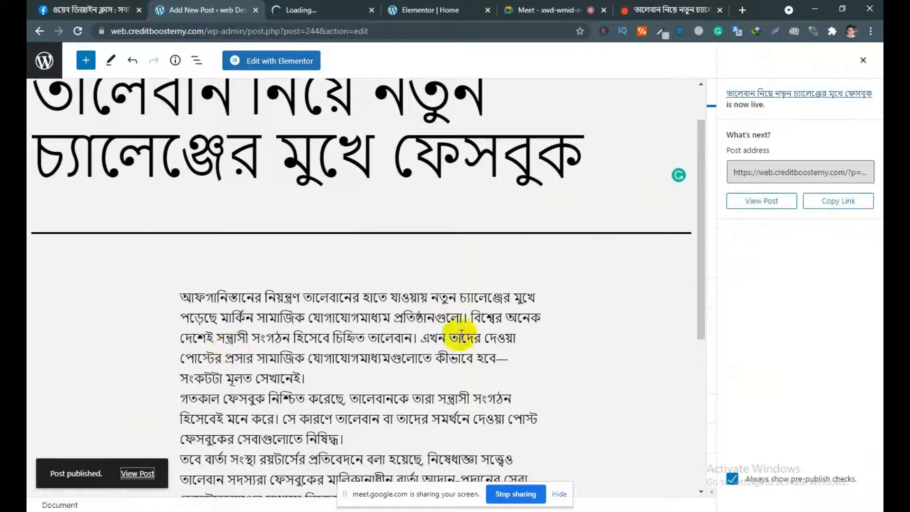
left_click(559, 494)
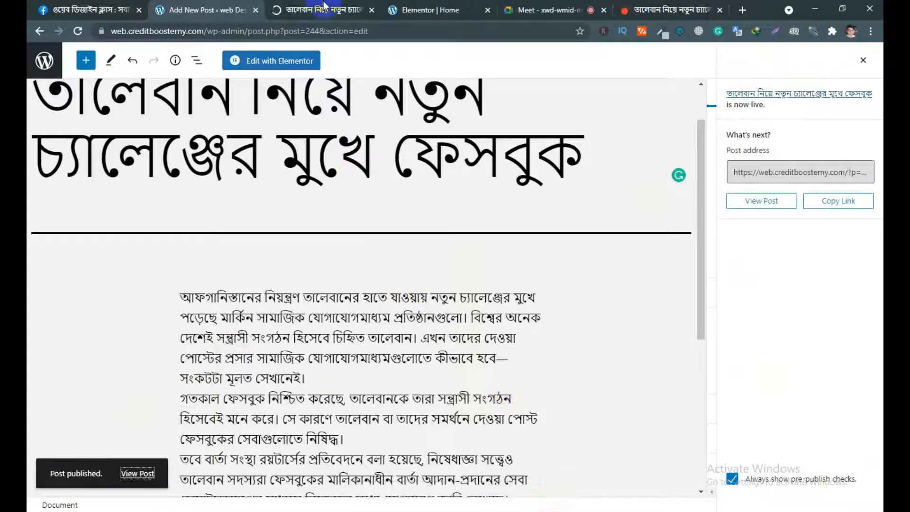
left_click(324, 6)
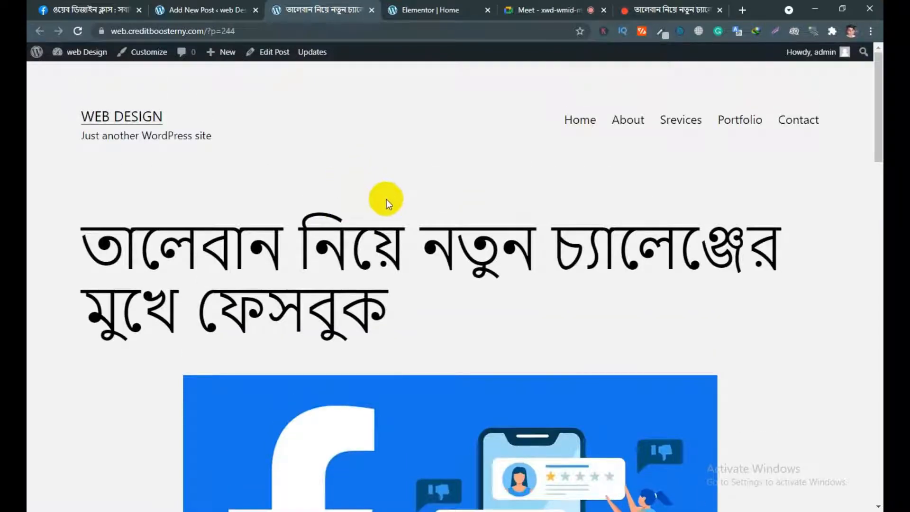
- Examine the published post's live page, from its title, featured image and body text to the comment form and footer widgets
scroll(390, 200, "down", 20)
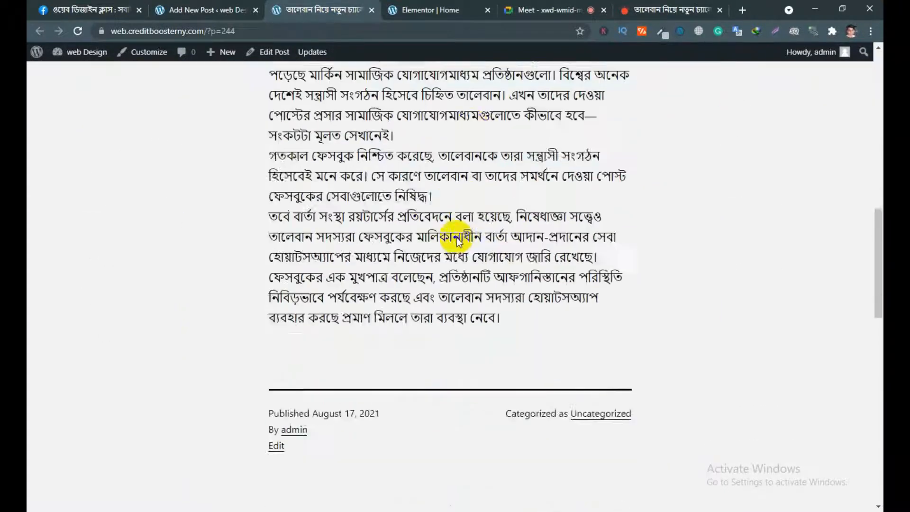
scroll(450, 234, "down", 8)
scroll(450, 234, "up", 15)
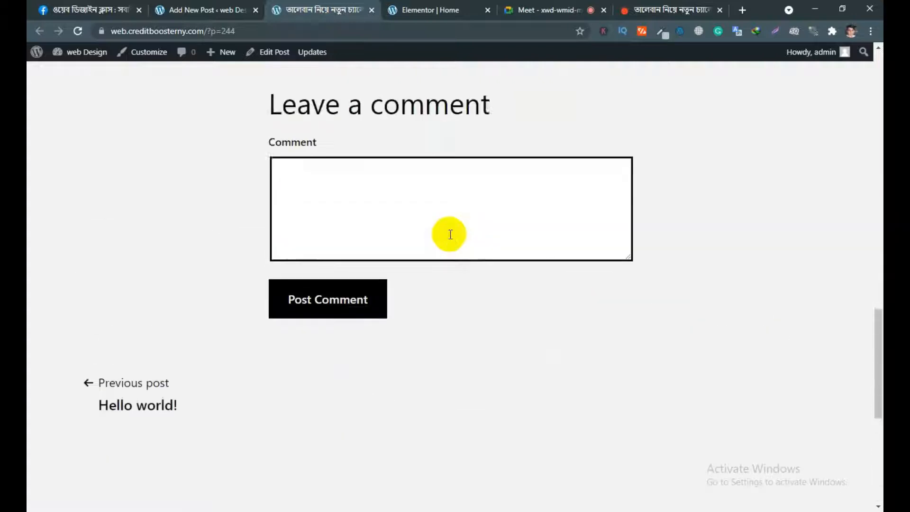
scroll(450, 234, "up", 10)
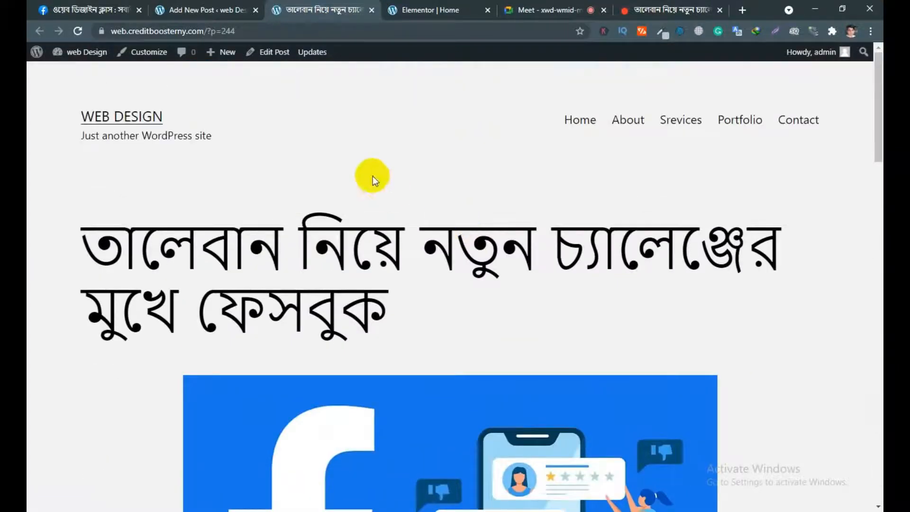
scroll(322, 204, "down", 2)
scroll(270, 227, "down", 15)
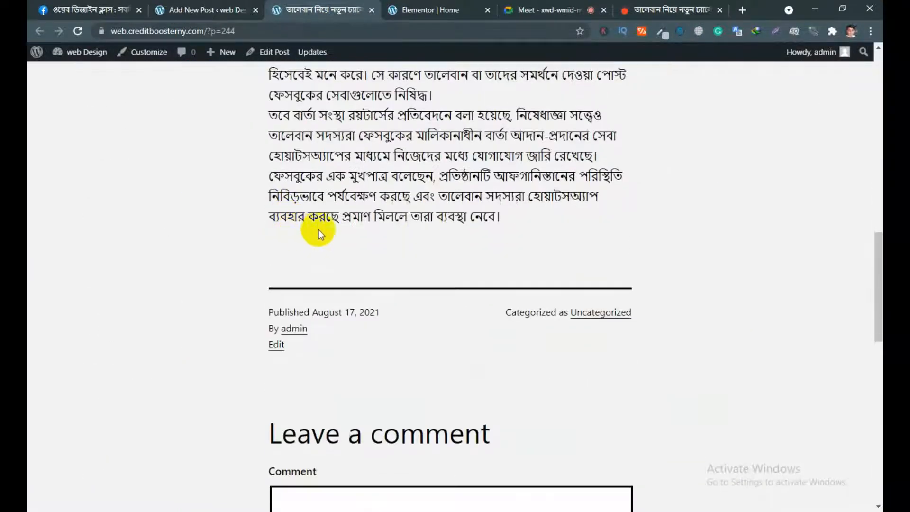
scroll(374, 229, "down", 8)
scroll(408, 237, "up", 11)
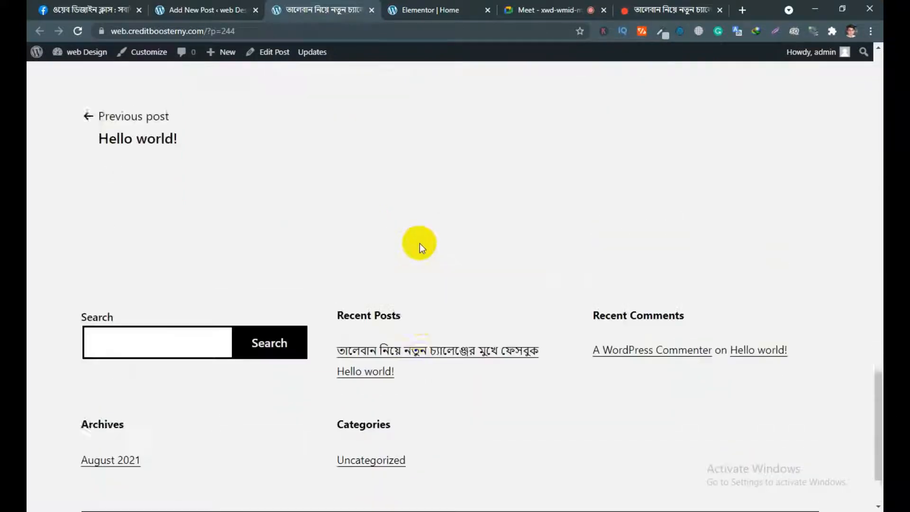
scroll(419, 243, "up", 15)
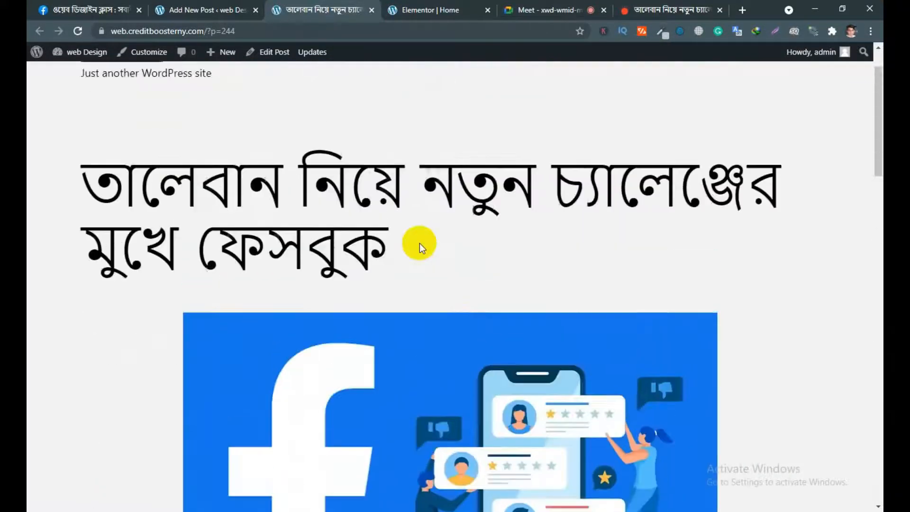
scroll(420, 243, "down", 12)
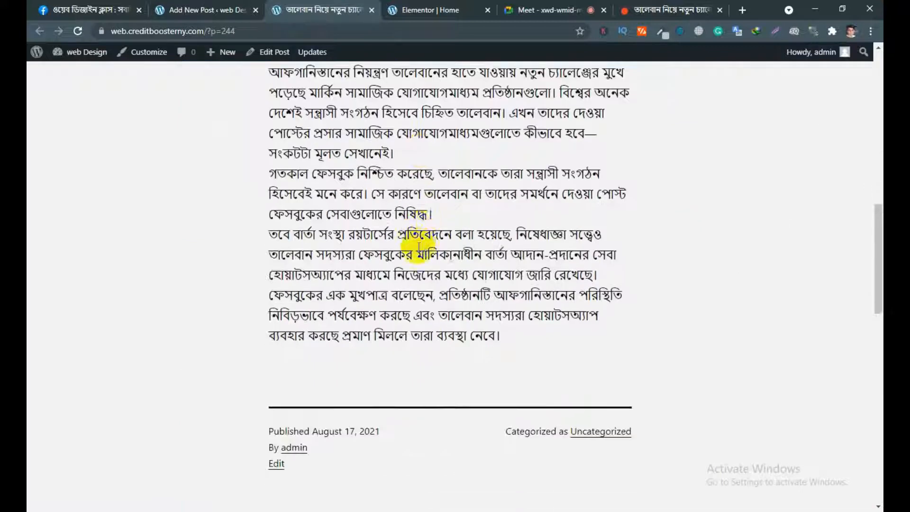
- Examine the original Prothom Alo article's page layout, including the related-news sidebar, topic tags and comment section
left_click(616, 16)
scroll(516, 220, "up", 6)
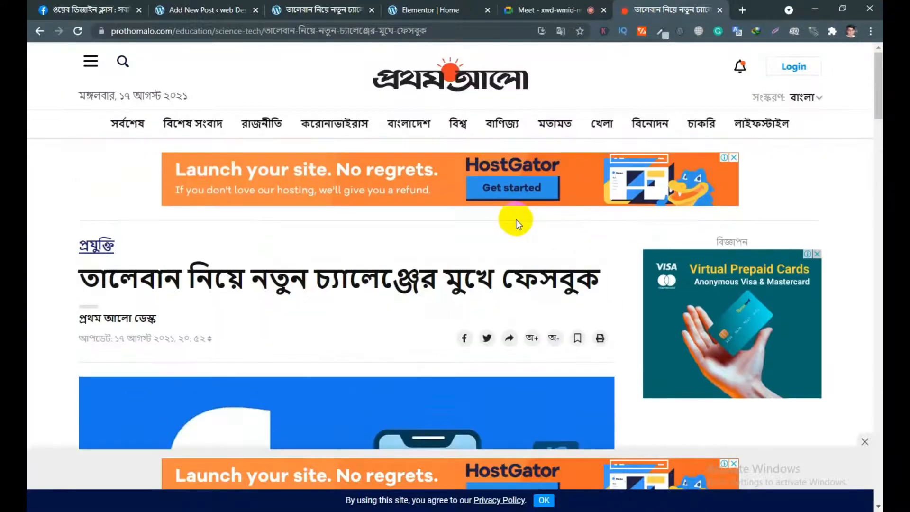
scroll(465, 215, "down", 5)
scroll(455, 204, "up", 4)
scroll(418, 236, "down", 3)
scroll(418, 236, "down", 15)
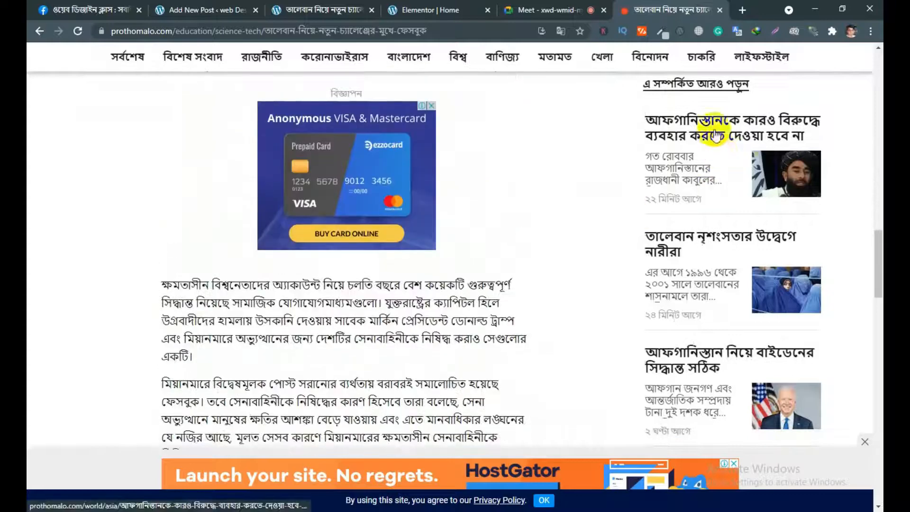
scroll(763, 221, "down", 4)
scroll(777, 172, "up", 11)
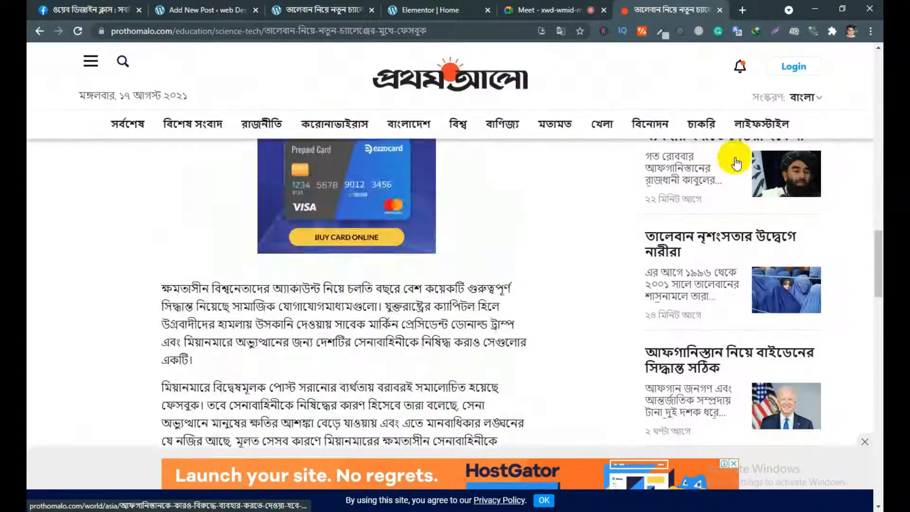
scroll(746, 213, "up", 13)
scroll(747, 274, "down", 18)
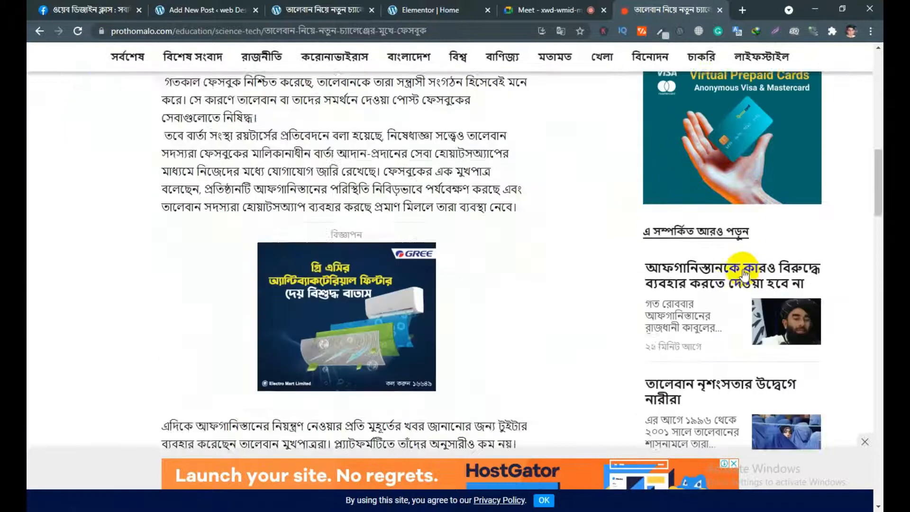
scroll(459, 283, "down", 15)
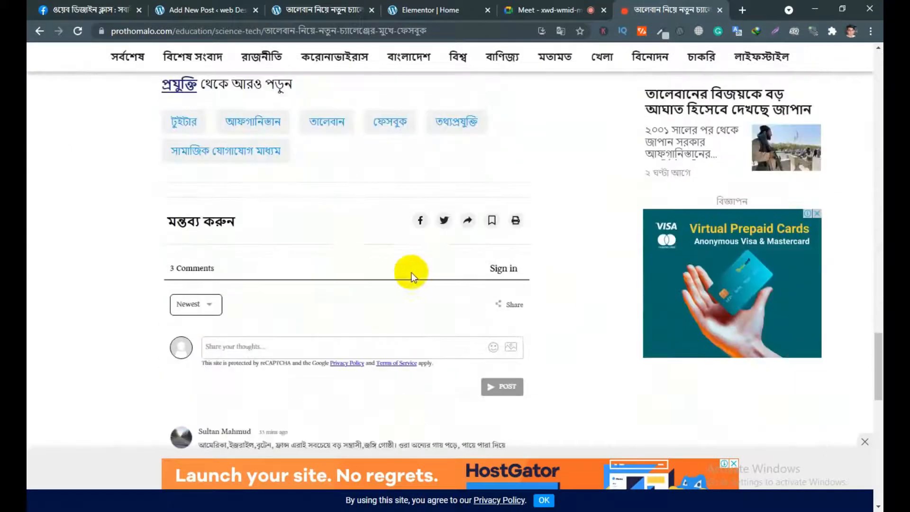
scroll(411, 272, "up", 4)
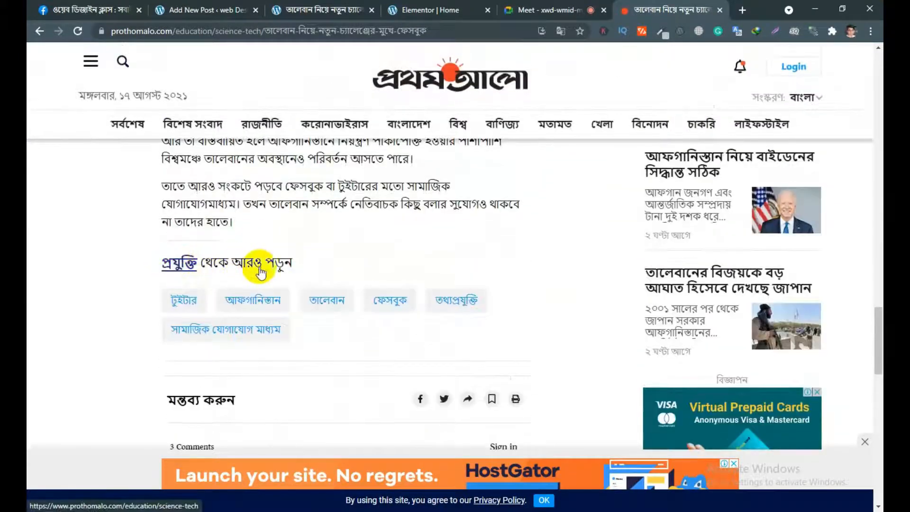
scroll(313, 327, "down", 2)
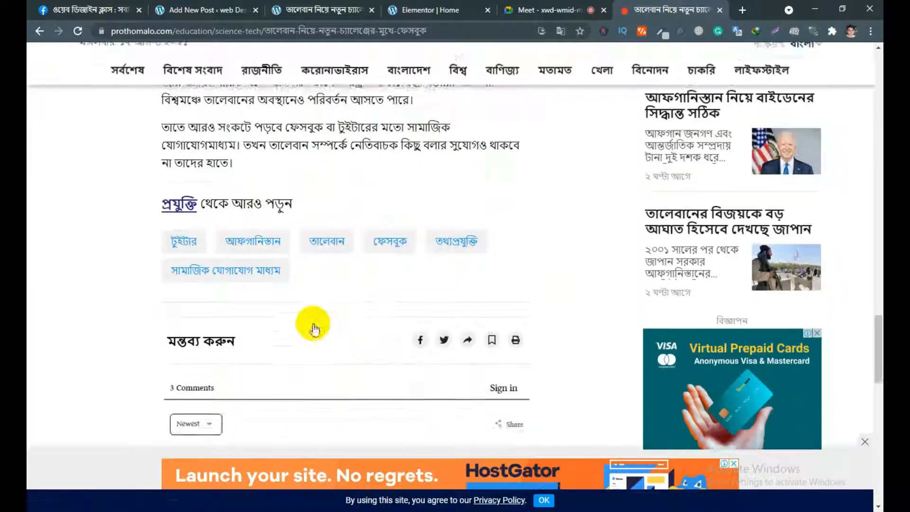
scroll(313, 327, "down", 5)
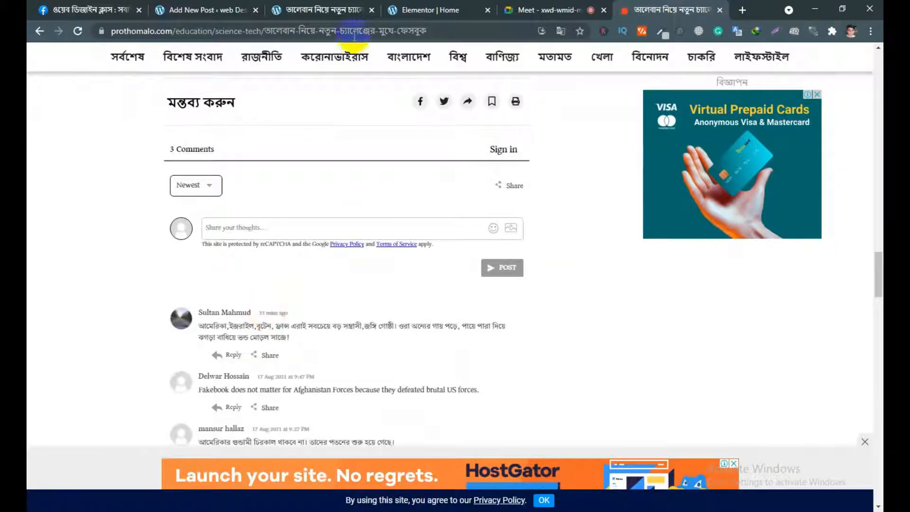
- Check the publication details and category on the published post's live page
left_click(309, 10)
scroll(444, 242, "down", 5)
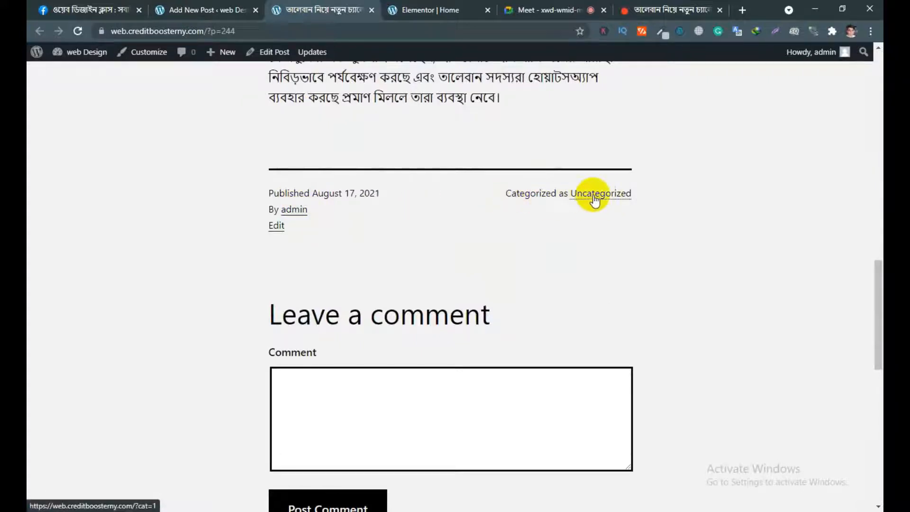
scroll(594, 199, "up", 18)
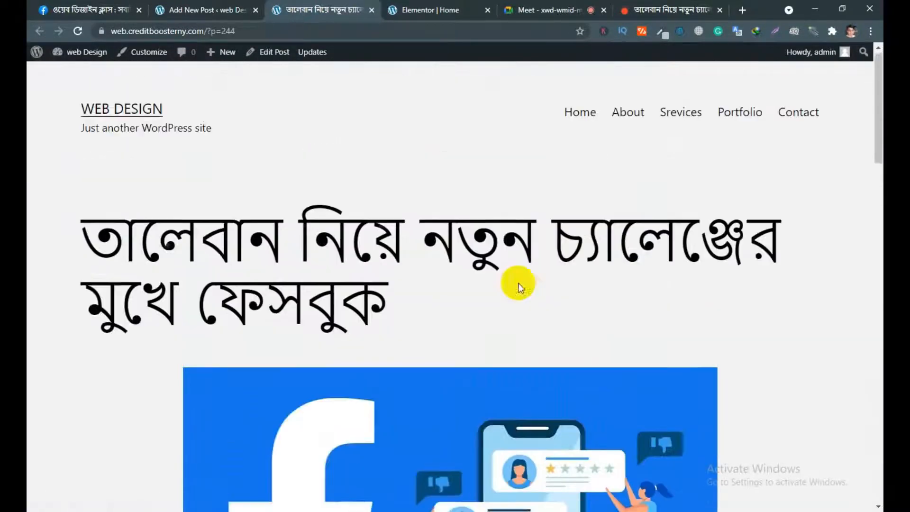
- Switch to the Home page in the Elementor editor and add a single-column section below the contact divider
left_click(431, 11)
scroll(445, 310, "up", 5)
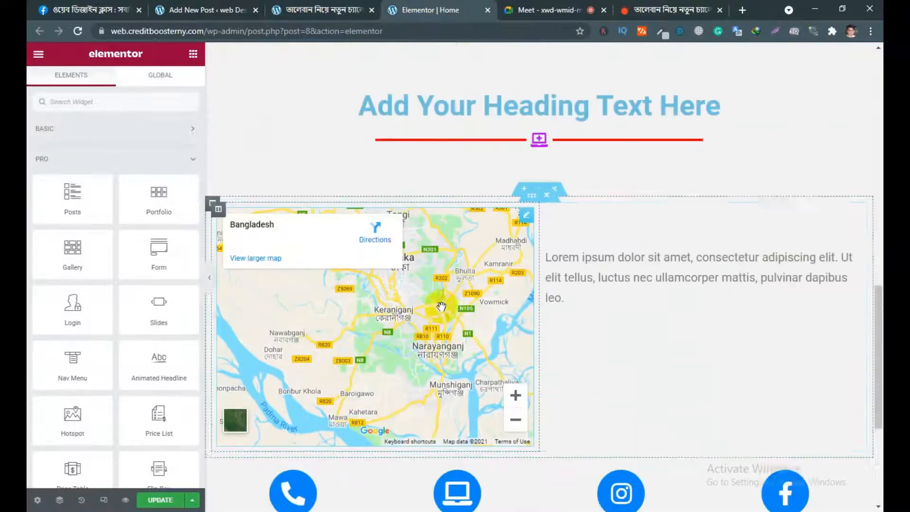
scroll(441, 306, "down", 5)
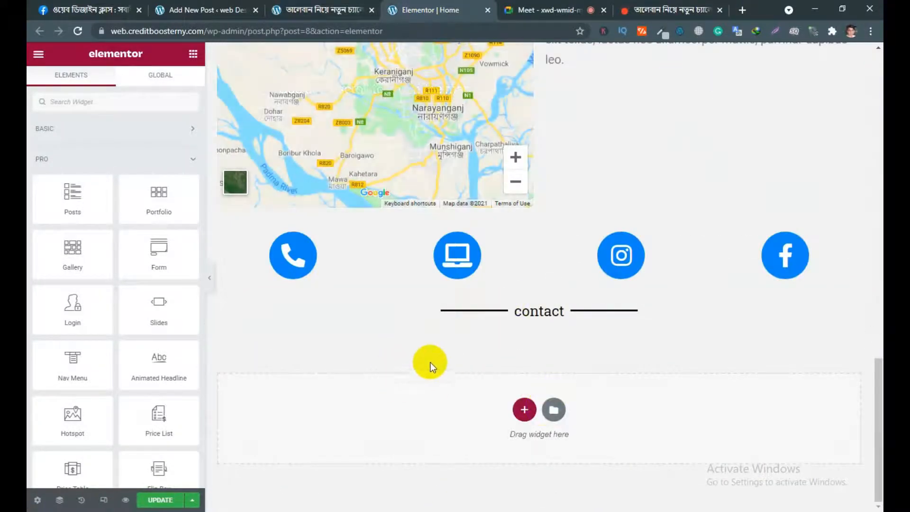
scroll(473, 326, "up", 10)
scroll(476, 325, "down", 10)
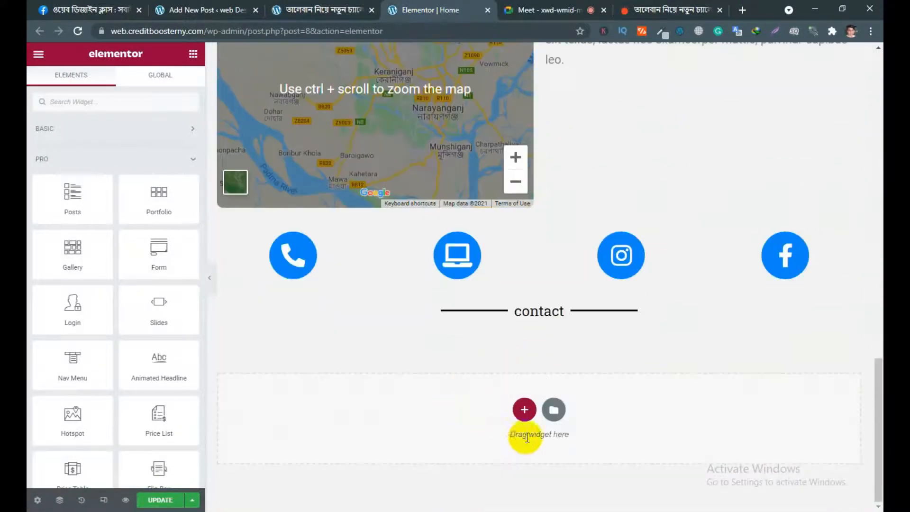
left_click(525, 409)
scroll(527, 409, "down", 1)
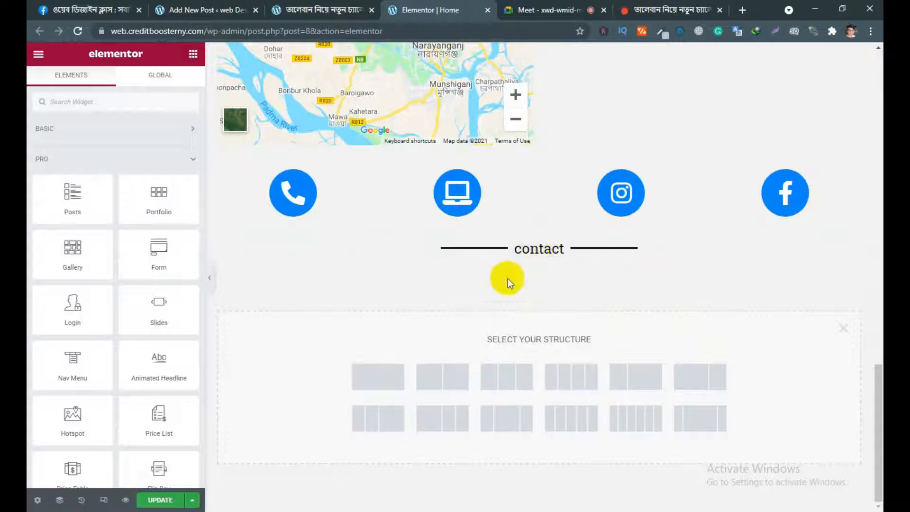
left_click(382, 382)
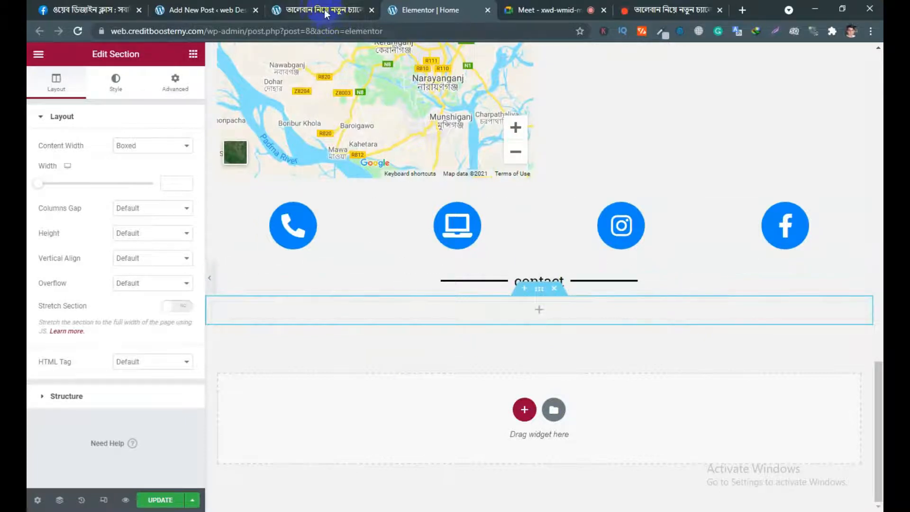
- Place a Posts widget in the empty section below the contact divider
left_click(539, 312)
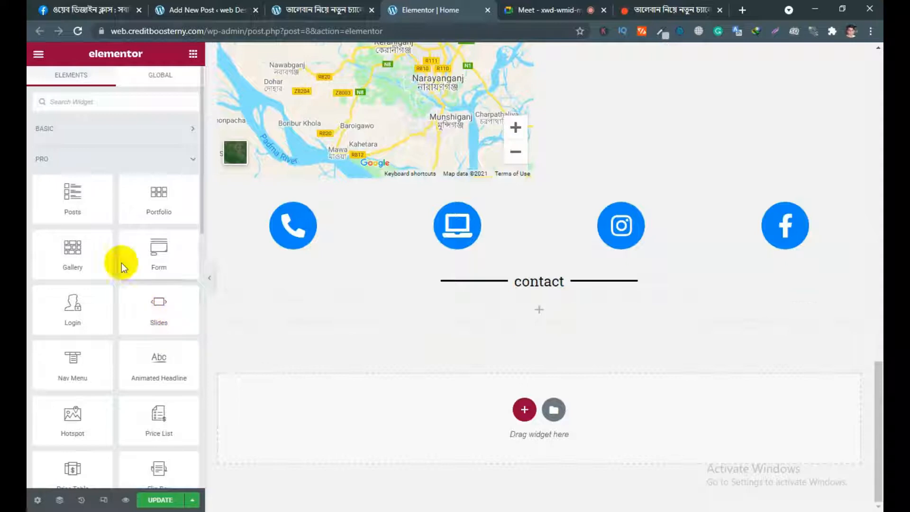
left_click_drag(72, 198, 542, 315)
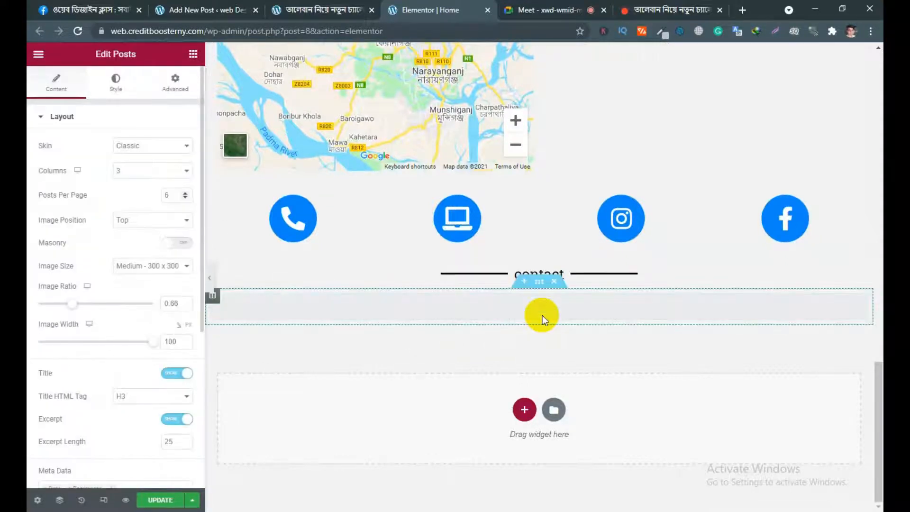
scroll(492, 354, "down", 4)
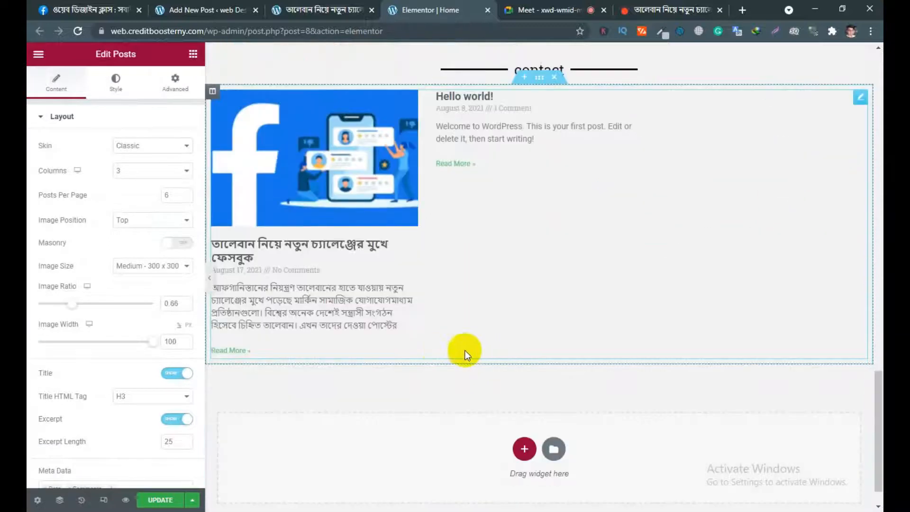
- Compare the Posts widget's output in Elementor with the live post page and the post's content in the WordPress editor
left_click(305, 10)
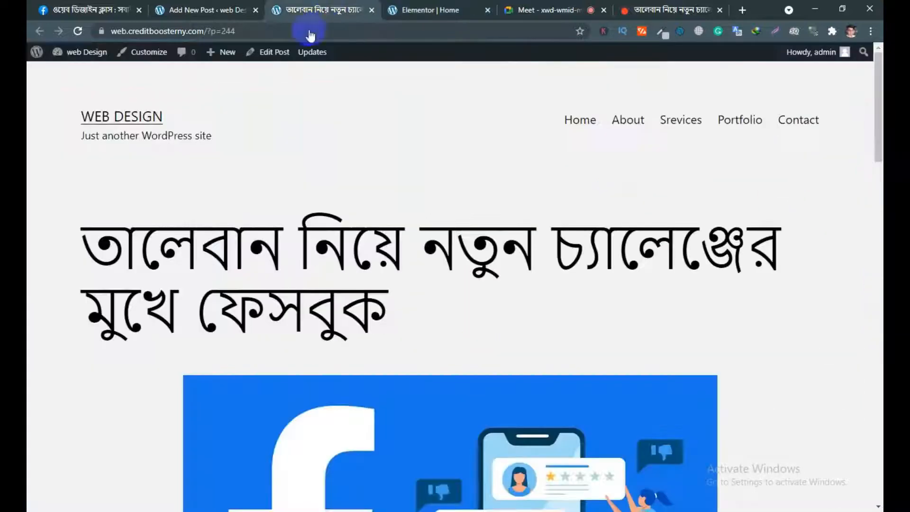
scroll(420, 266, "down", 6)
scroll(365, 205, "up", 3)
left_click(205, 10)
scroll(400, 314, "down", 1)
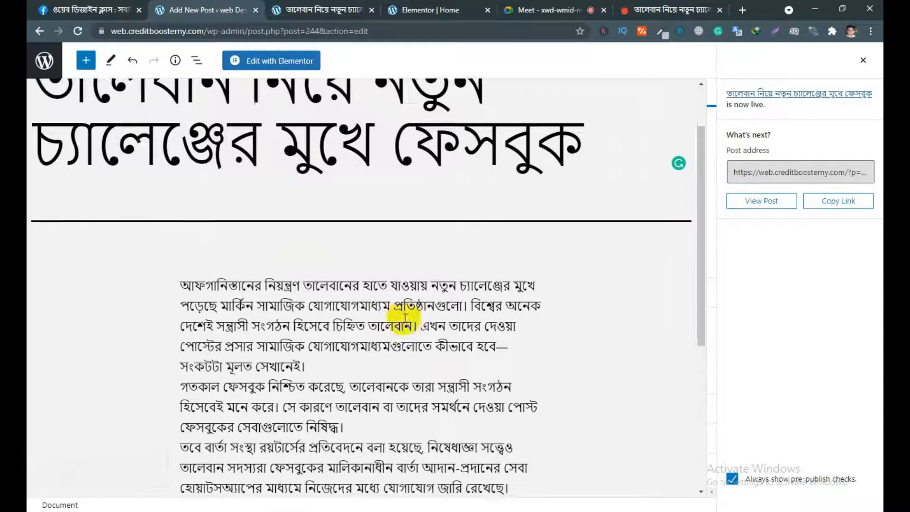
scroll(398, 318, "up", 3)
left_click(432, 12)
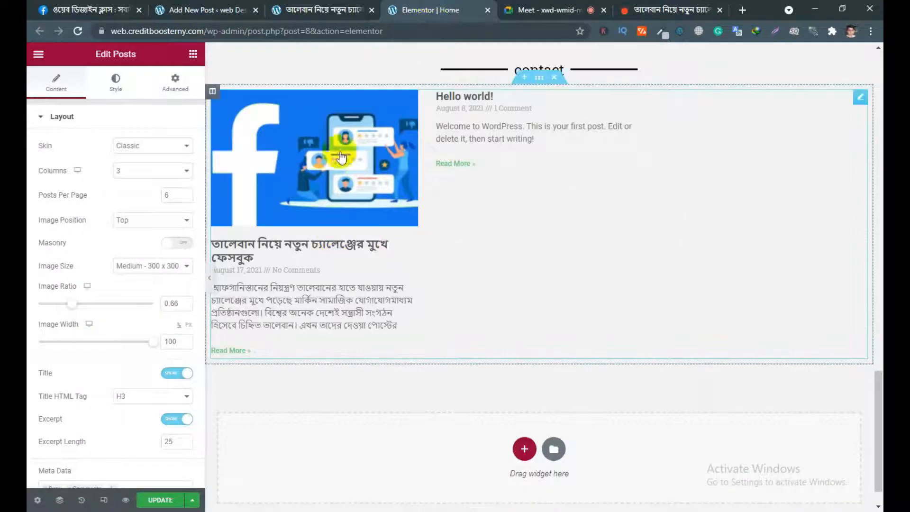
scroll(360, 184, "up", 3)
scroll(368, 201, "down", 3)
scroll(368, 201, "down", 1)
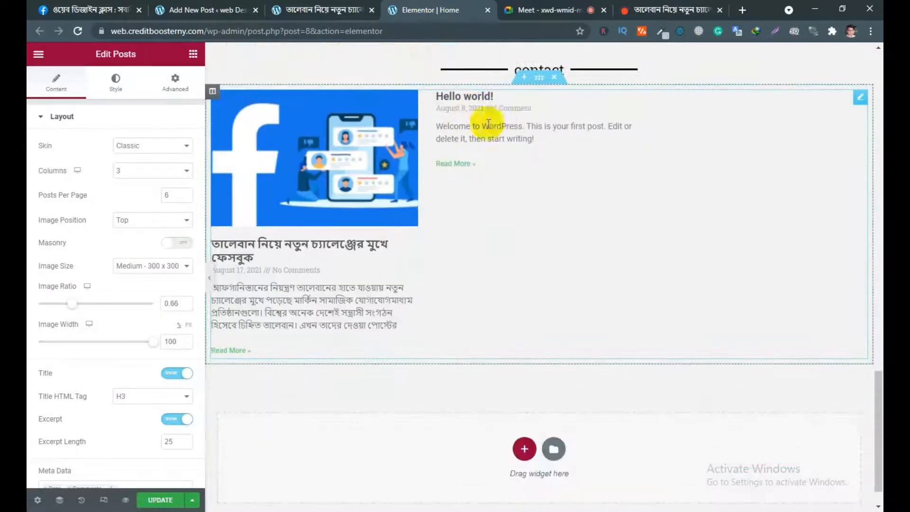
- Leave the post editor for the list of all posts and move the "Hello world!" post to the Trash
left_click(205, 11)
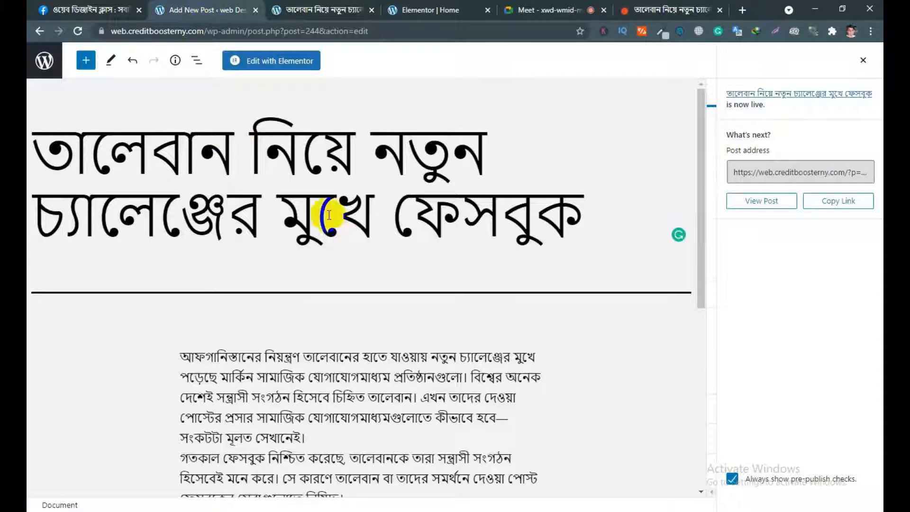
left_click(43, 66)
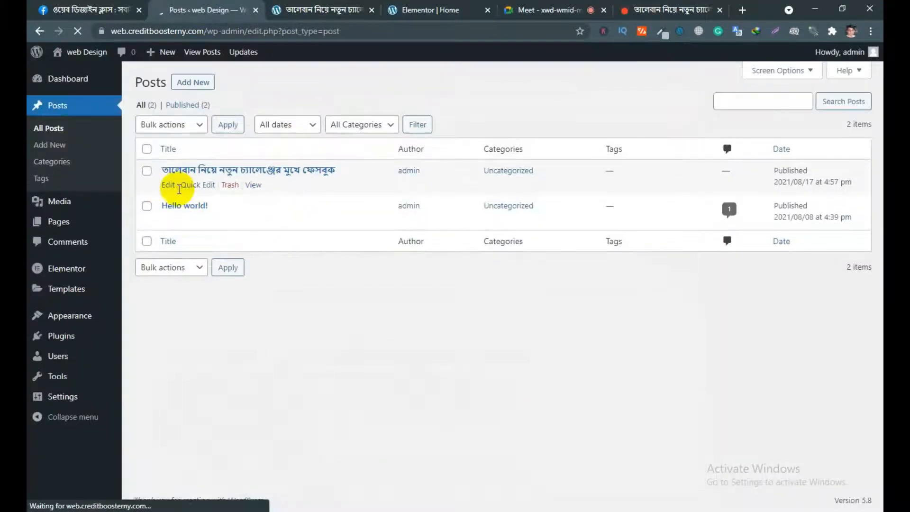
left_click(298, 9)
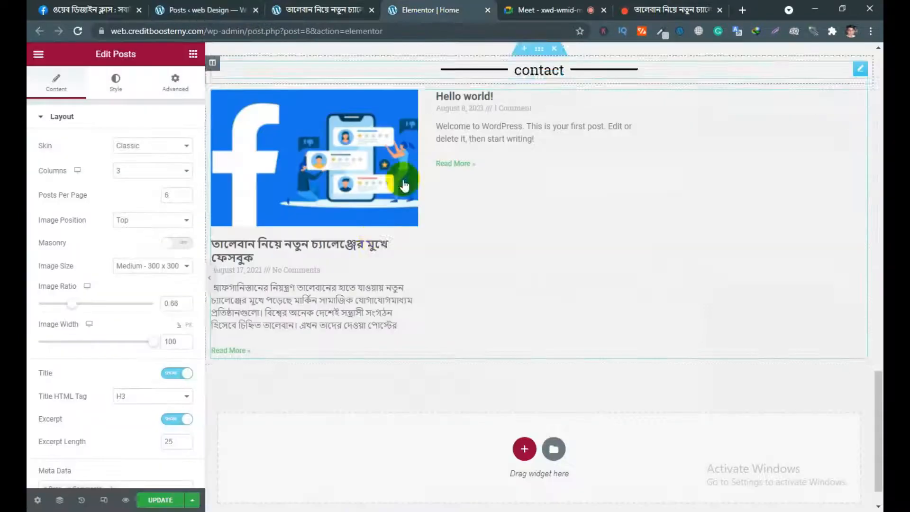
left_click(292, 6)
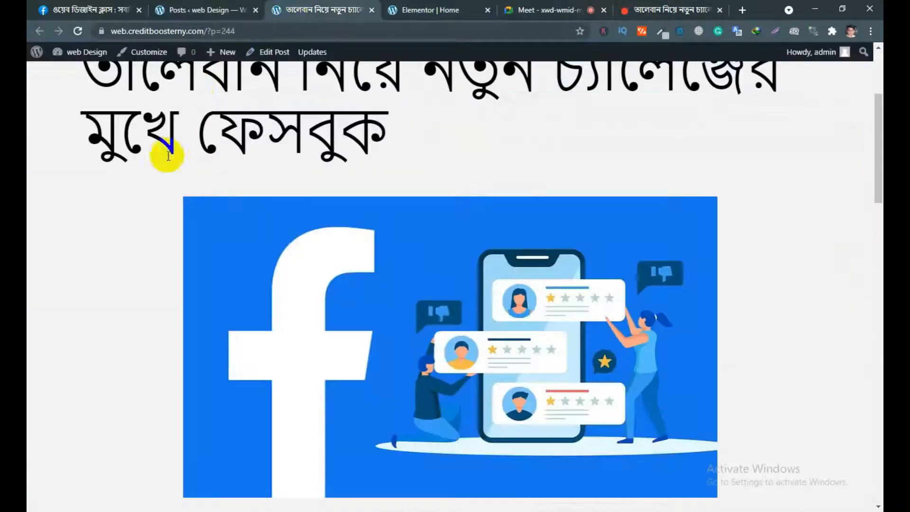
left_click(212, 6)
left_click(230, 220)
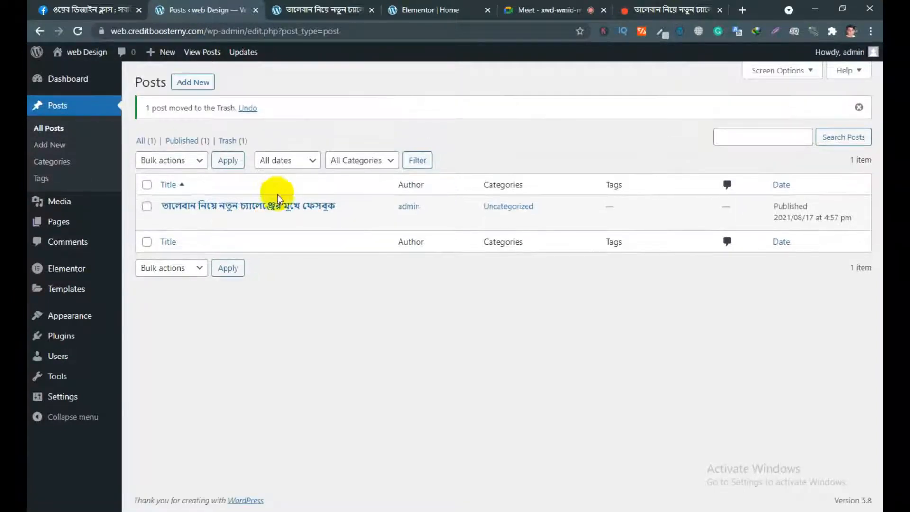
- Permanently delete the "Hello world!" post from the Trash and return to the list of all posts
left_click(229, 140)
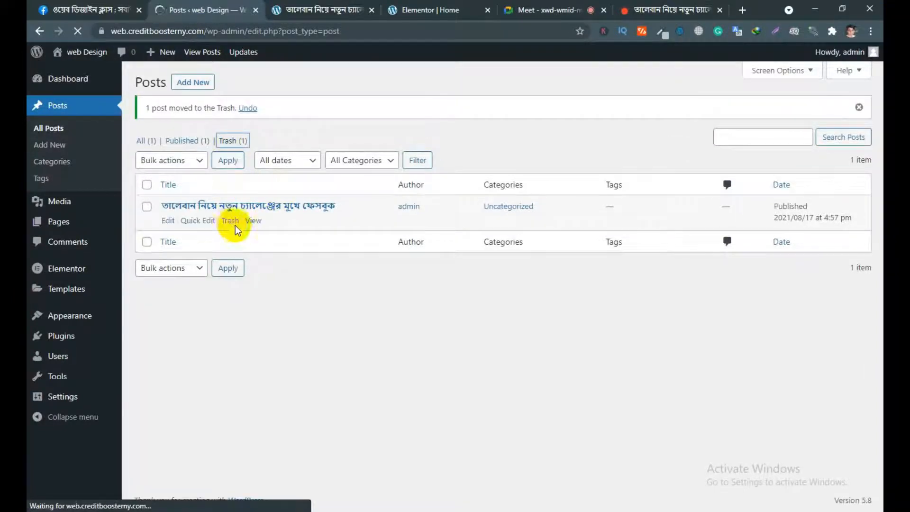
left_click(233, 105)
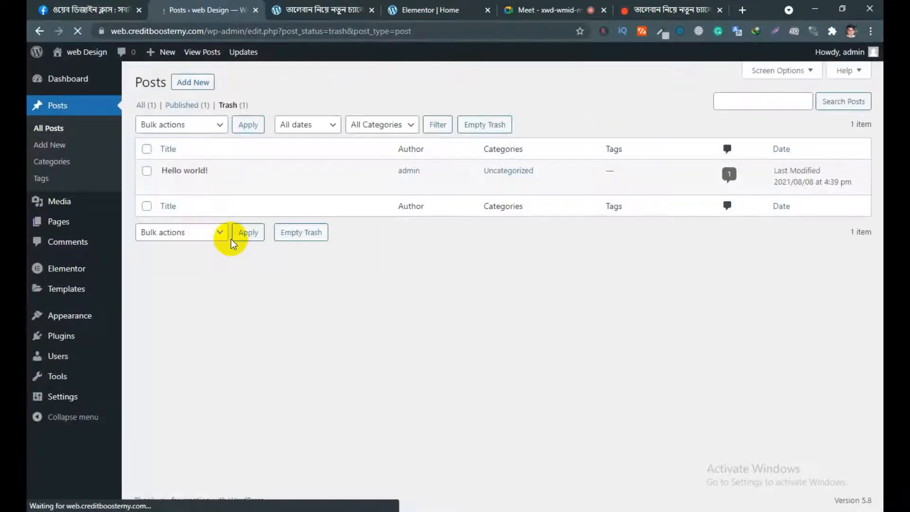
left_click(216, 184)
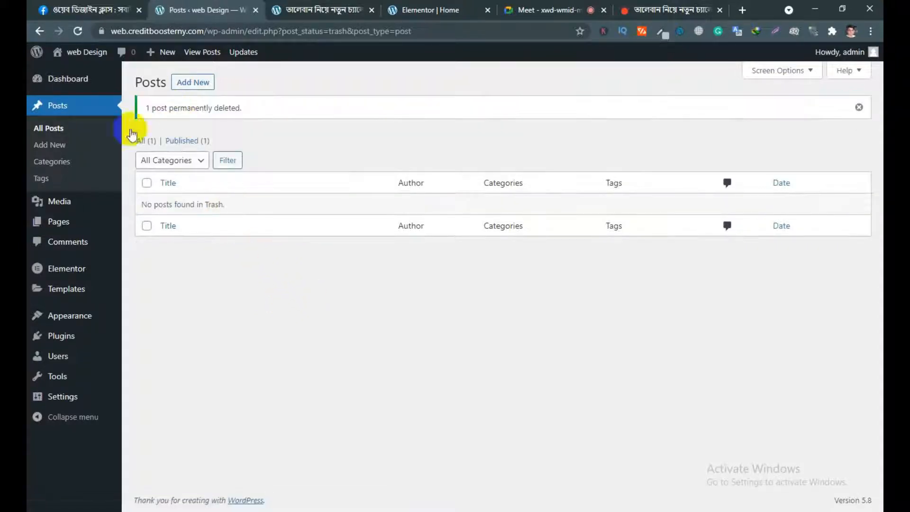
left_click(42, 105)
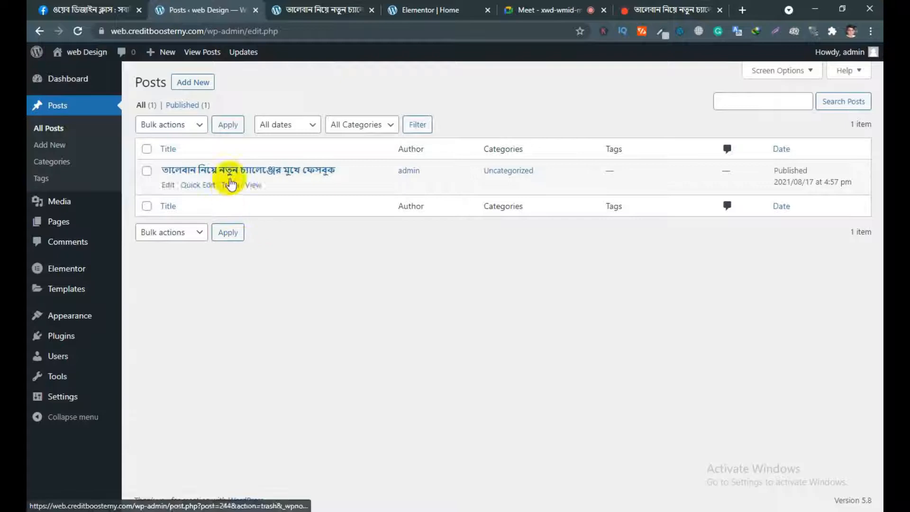
- Reload the Home page in the Elementor editor and examine the Posts widget's output below the contact divider
left_click(437, 10)
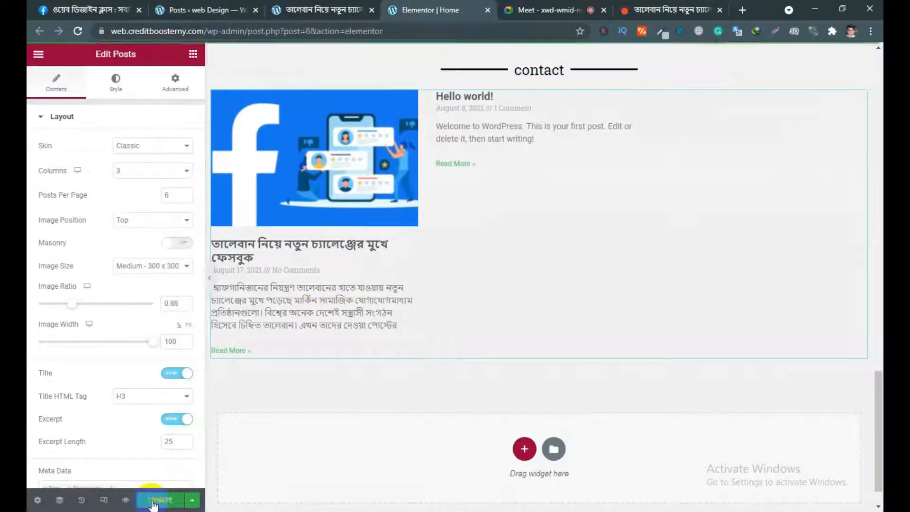
left_click(78, 31)
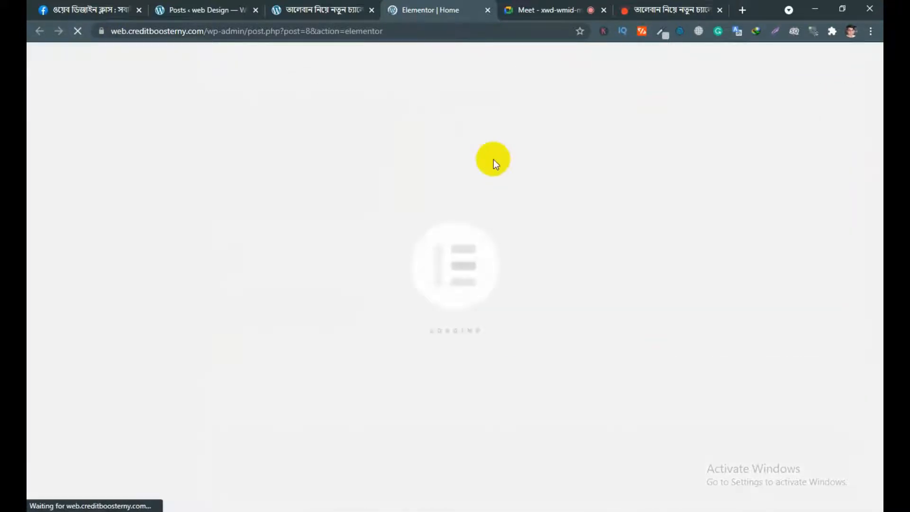
scroll(550, 254, "down", 8)
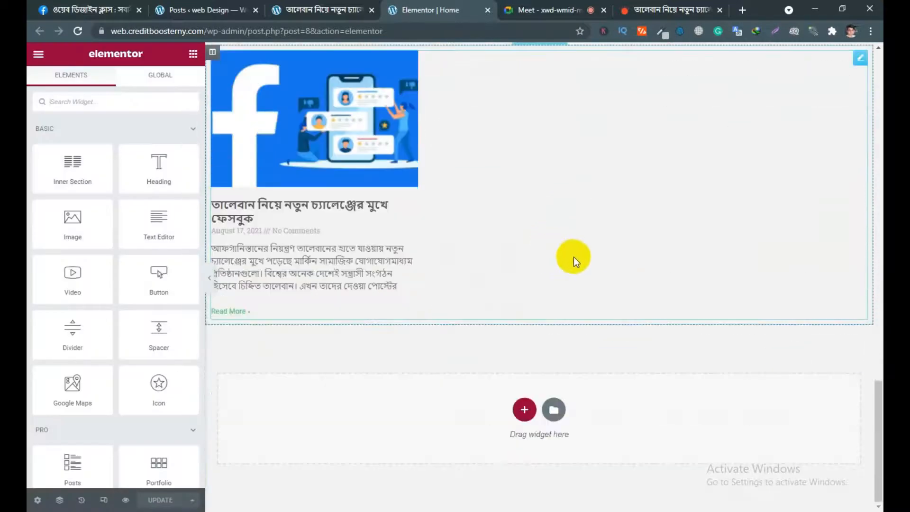
scroll(400, 235, "up", 1)
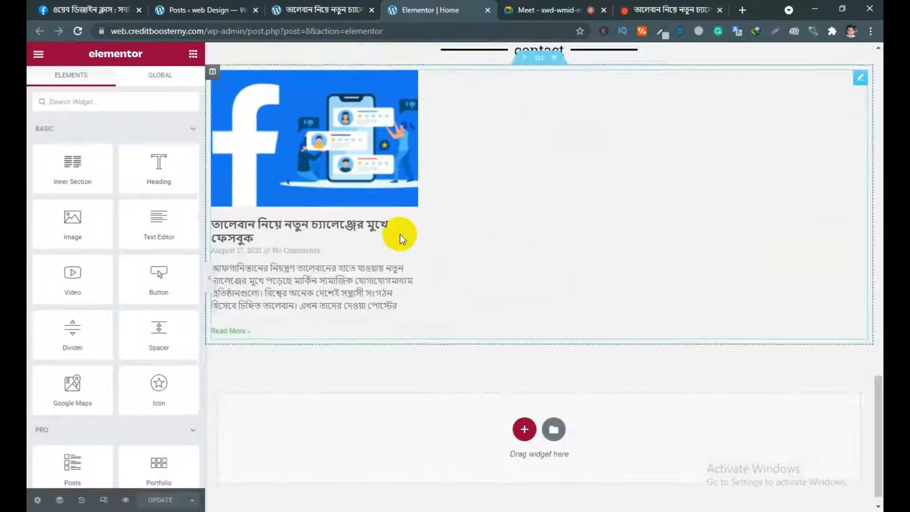
scroll(496, 244, "up", 3)
scroll(432, 198, "down", 2)
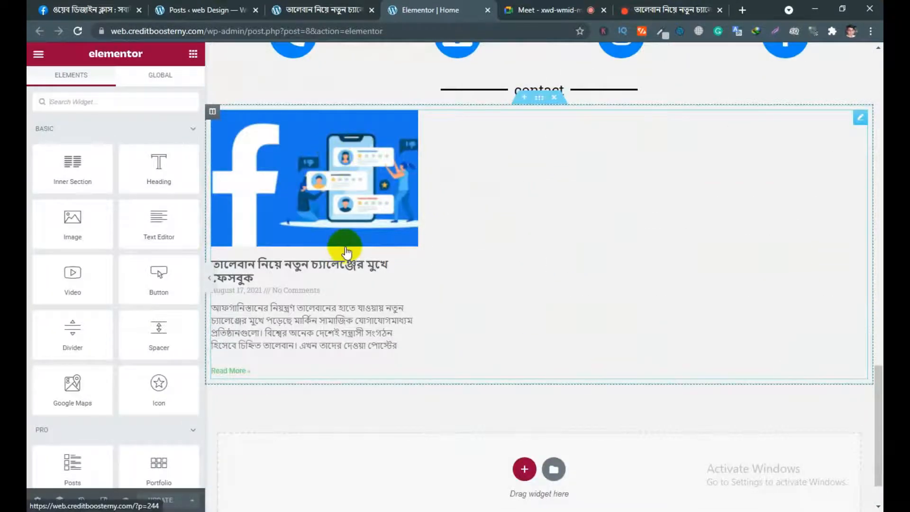
scroll(346, 243, "down", 1)
scroll(360, 228, "up", 3)
scroll(400, 234, "down", 1)
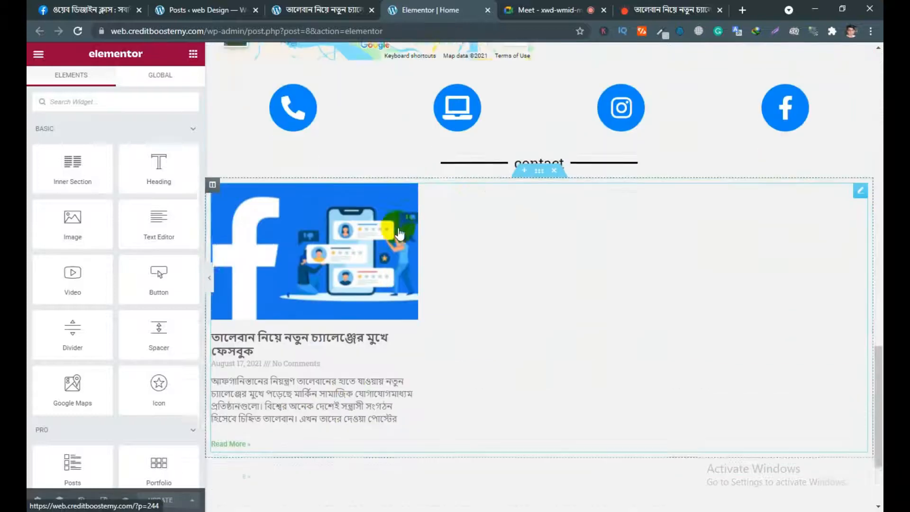
scroll(399, 234, "down", 1)
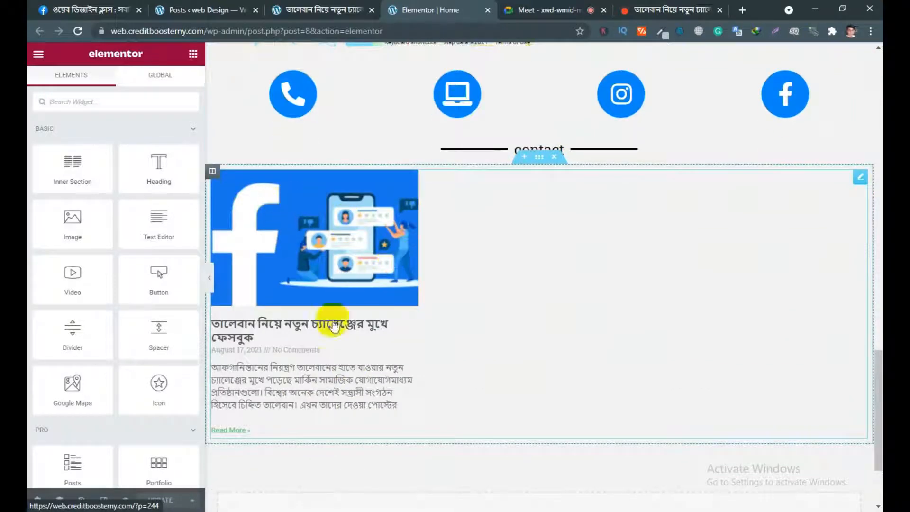
scroll(254, 322, "down", 1)
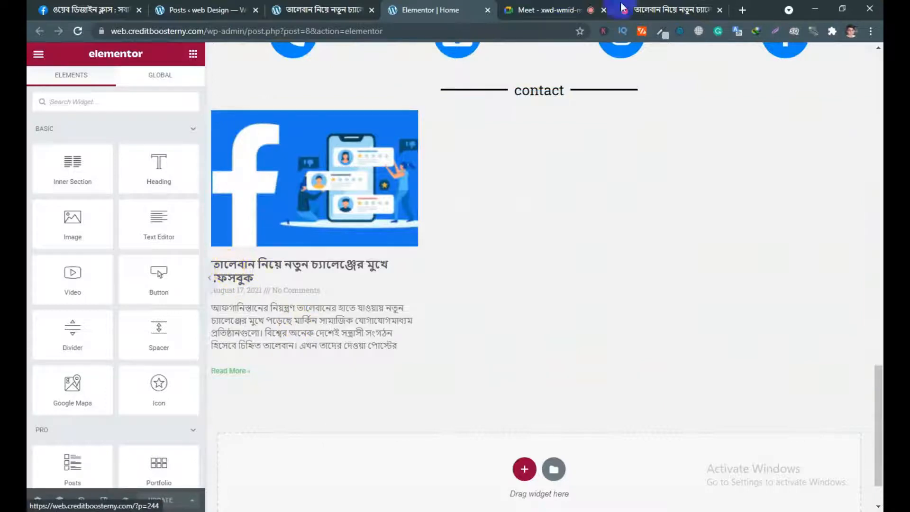
- Return to the Prothom Alo home page, open the article "নার্সের ভুলে কোভিশিল্ডের পর পেলেন মডার্নার টিকা, চিন্তিত নারী" and skim through it
left_click(663, 10)
scroll(564, 189, "up", 20)
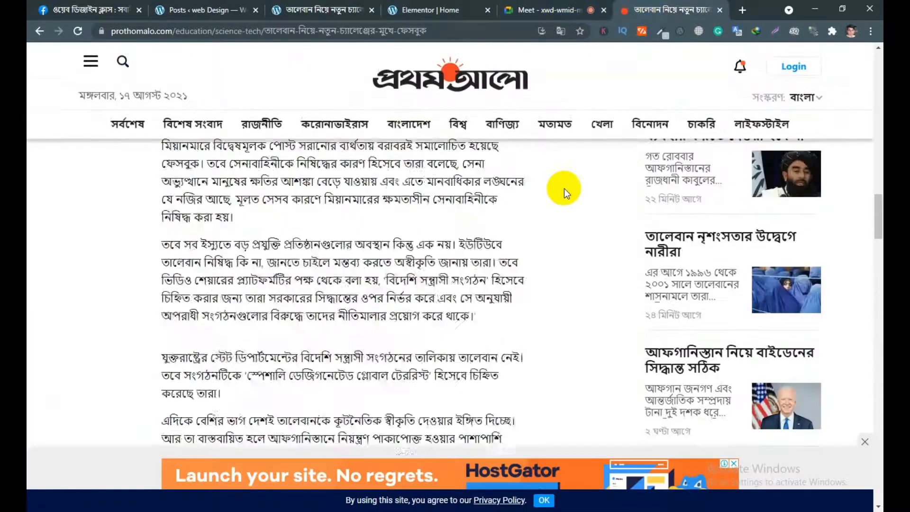
scroll(483, 182, "up", 5)
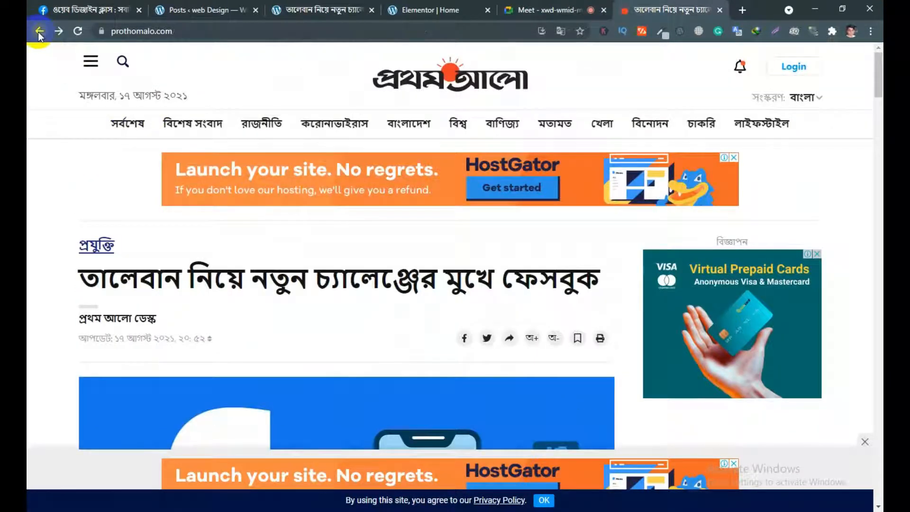
left_click(39, 32)
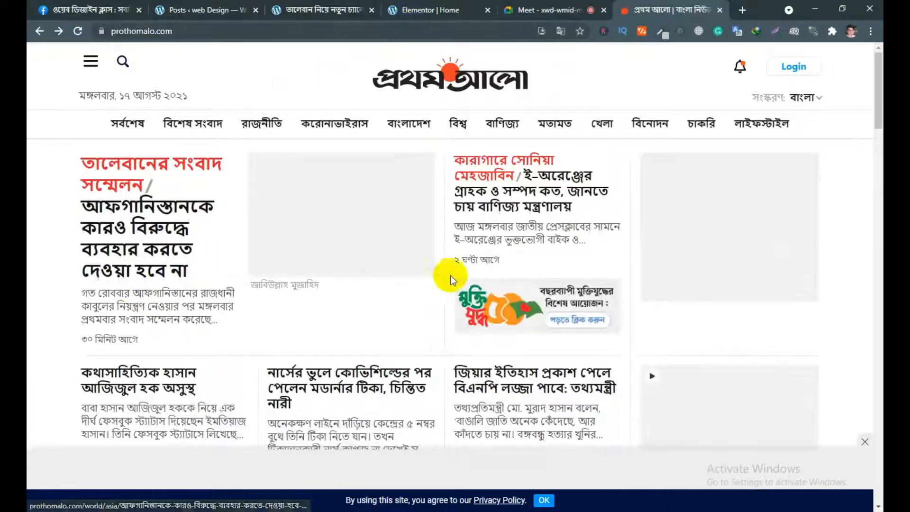
scroll(450, 275, "down", 4)
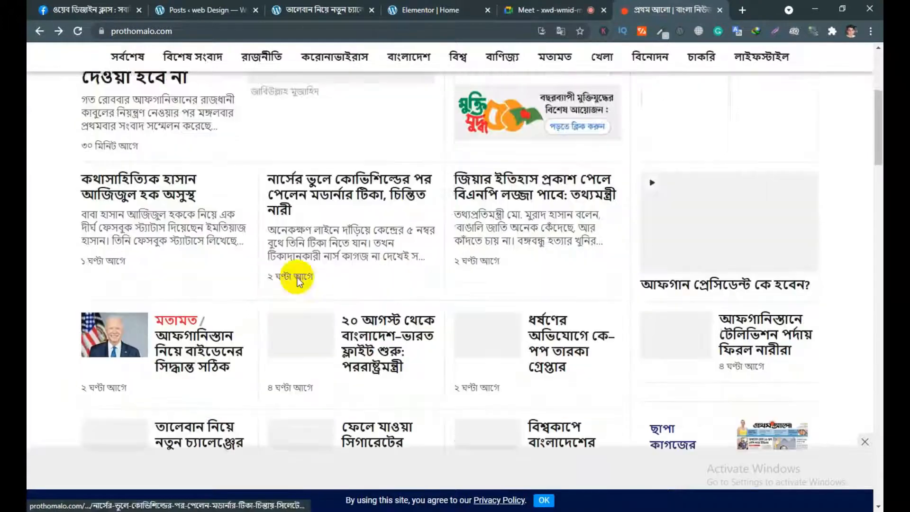
scroll(313, 277, "down", 2)
scroll(376, 263, "up", 2)
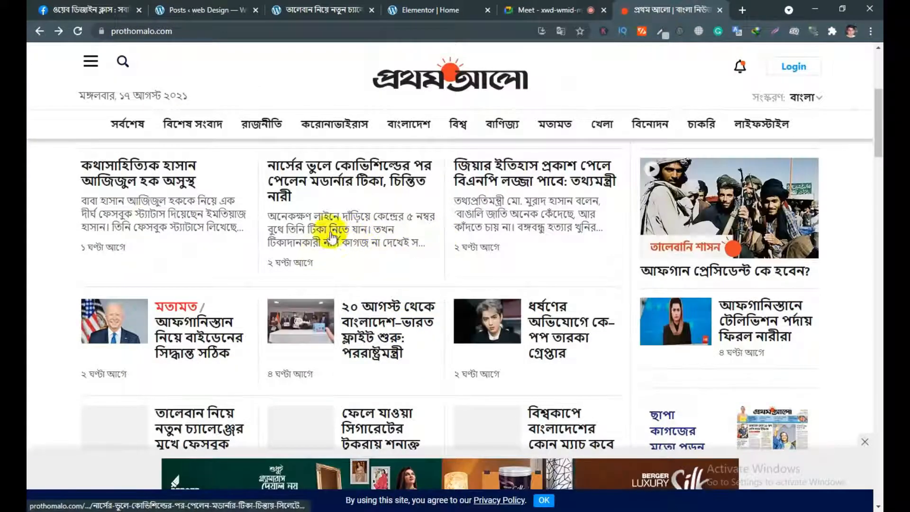
left_click(366, 183)
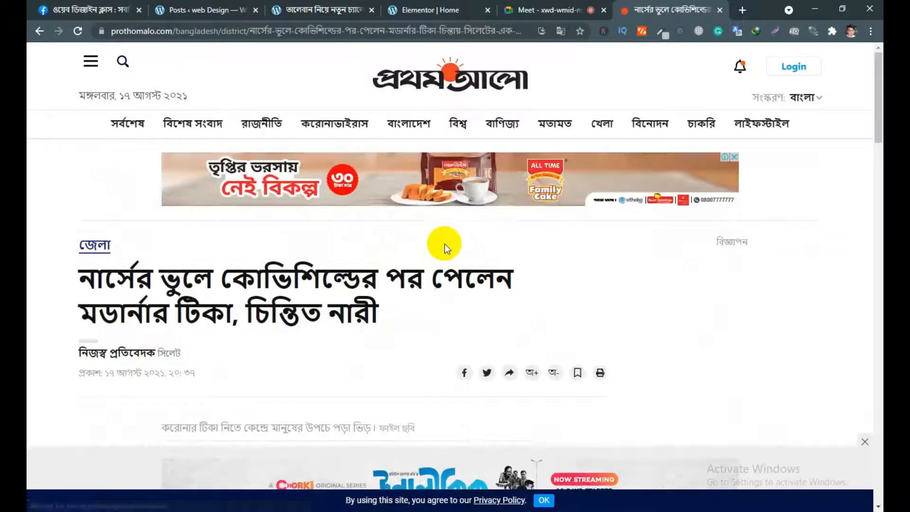
scroll(444, 244, "down", 12)
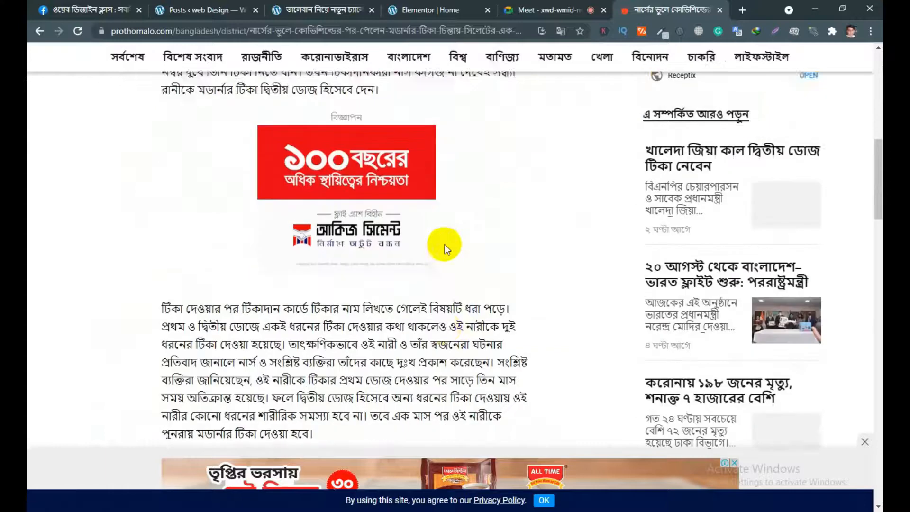
scroll(444, 244, "up", 10)
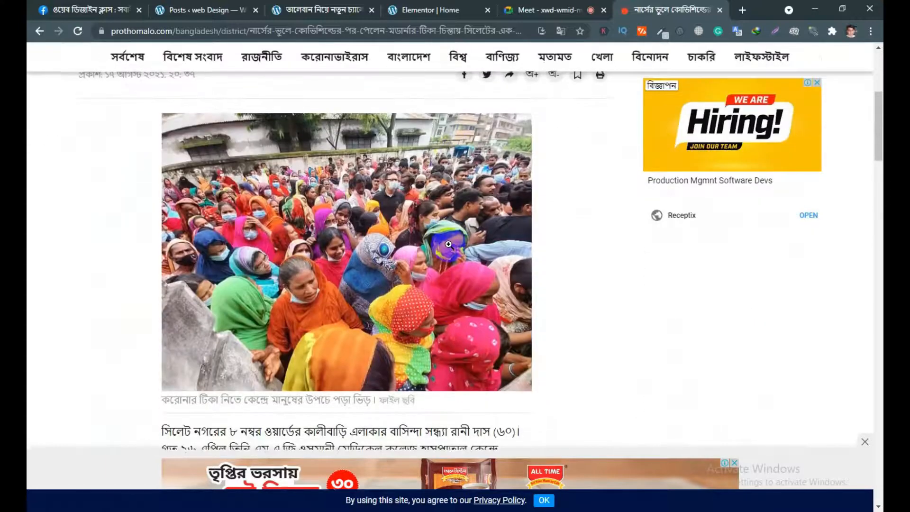
scroll(448, 245, "up", 6)
- Create a new WordPress post and copy the article's headline "নার্সের ভুলে কোভিশিল্ডের পর পেলেন মডার্নার টিকা, চিন্তিত নারী" in as its title
left_click(200, 10)
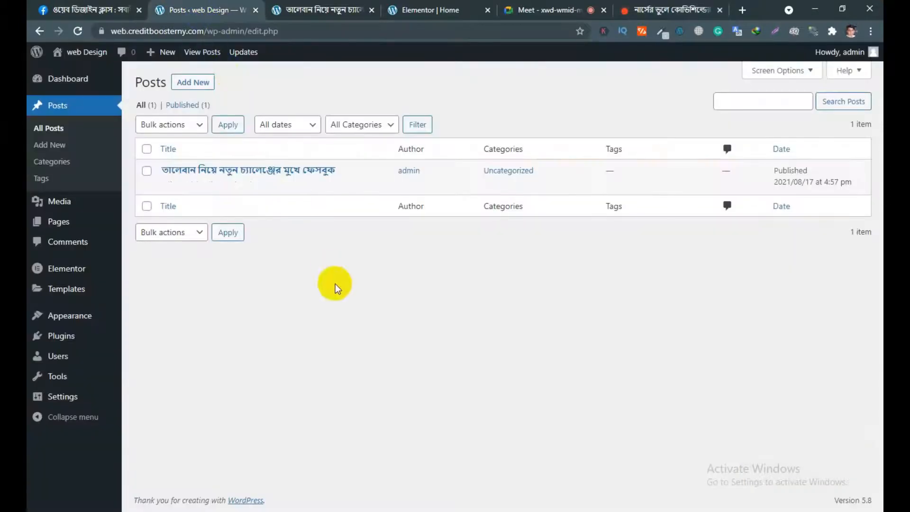
left_click(51, 147)
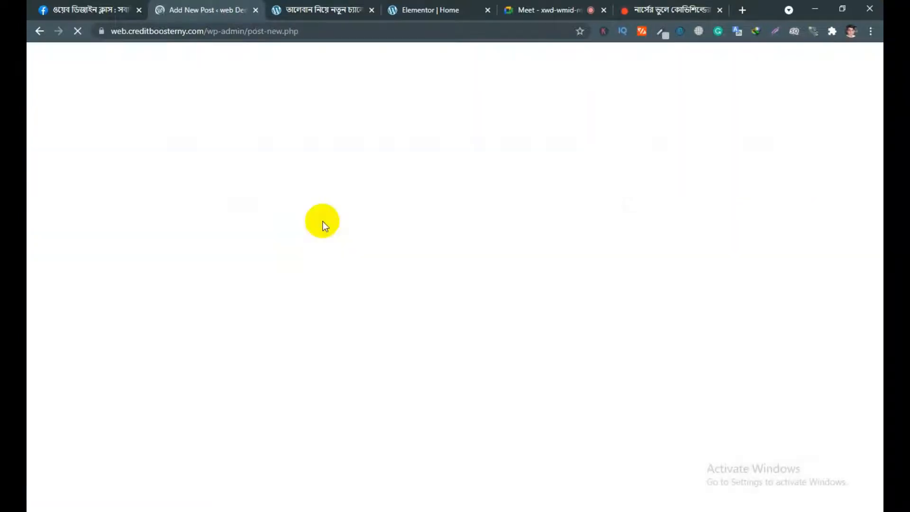
left_click(655, 9)
left_click_drag(84, 269, 379, 310)
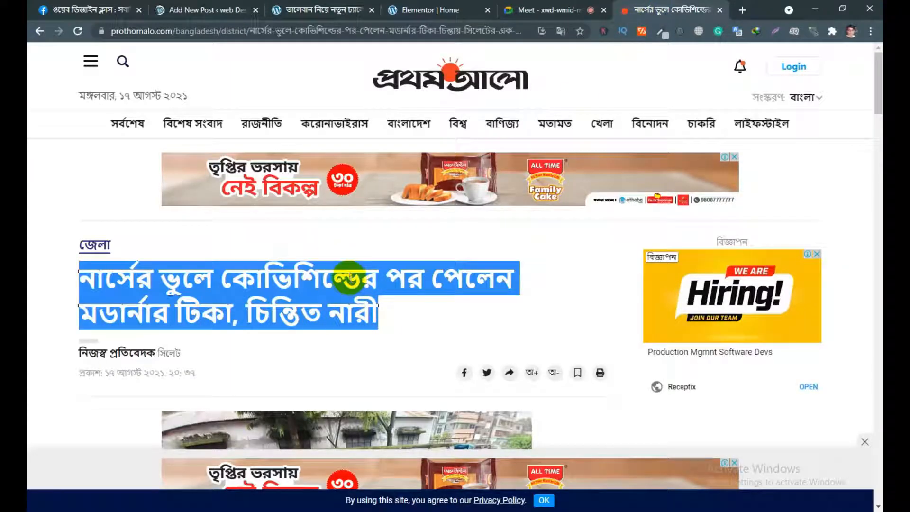
right_click(350, 277)
left_click(372, 289)
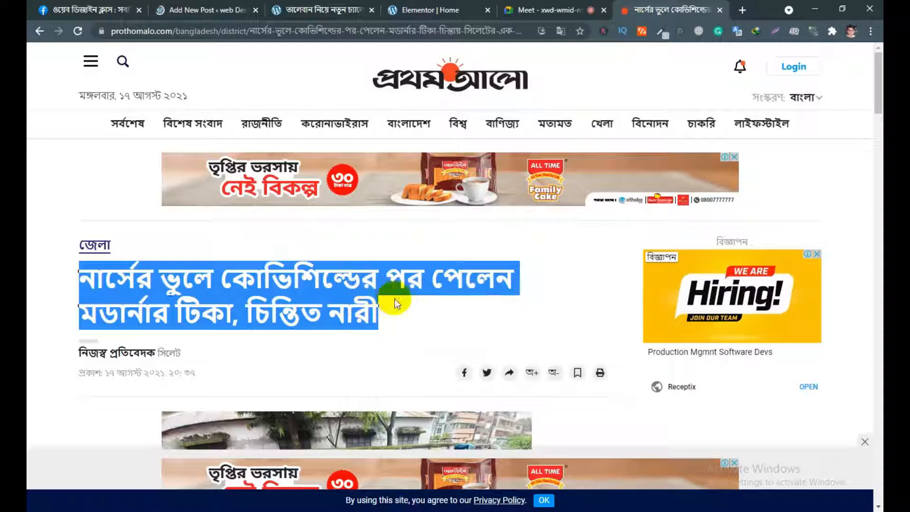
left_click(213, 10)
right_click(108, 161)
left_click(113, 230)
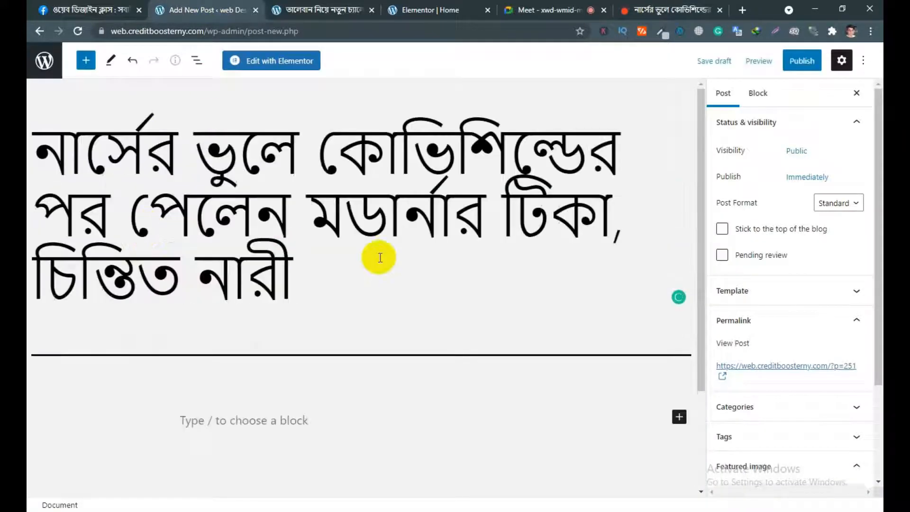
- Copy the article's two paragraphs below the photo into the body of the new WordPress post
left_click(653, 13)
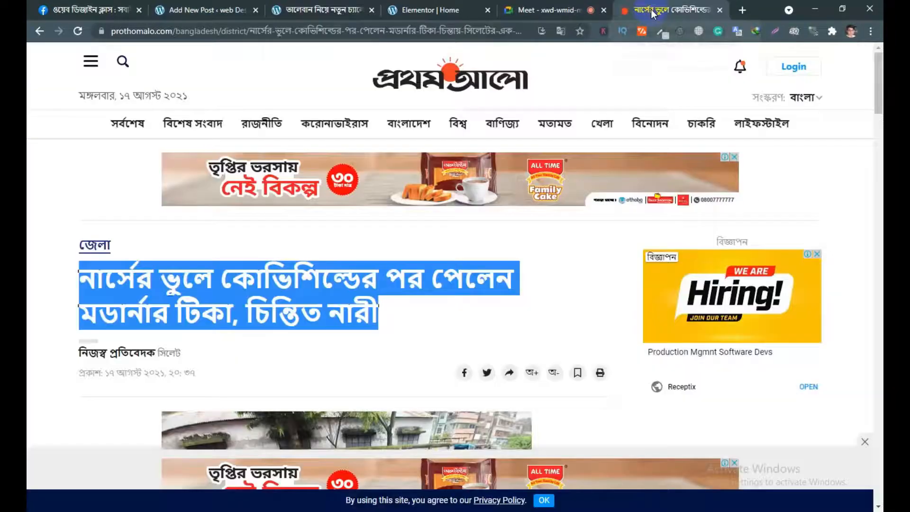
left_click(395, 309)
scroll(368, 282, "down", 5)
scroll(368, 283, "down", 5)
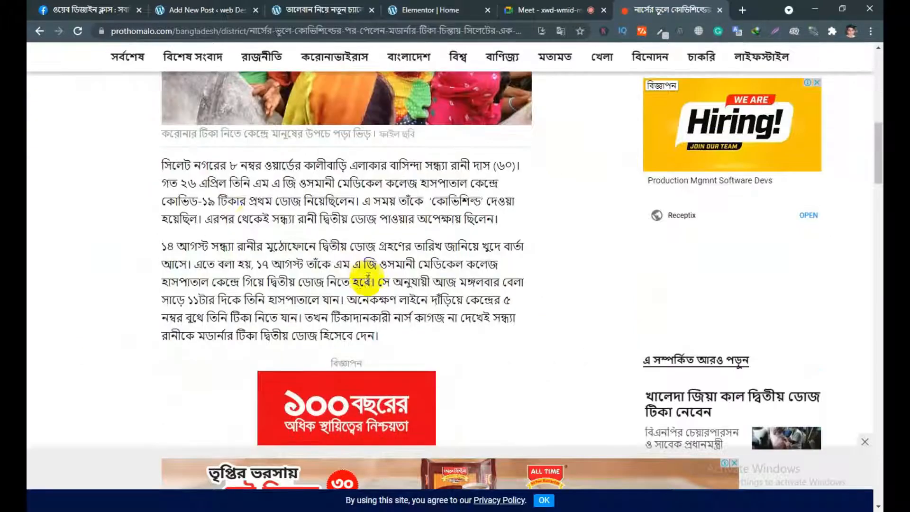
left_click_drag(163, 167, 379, 334)
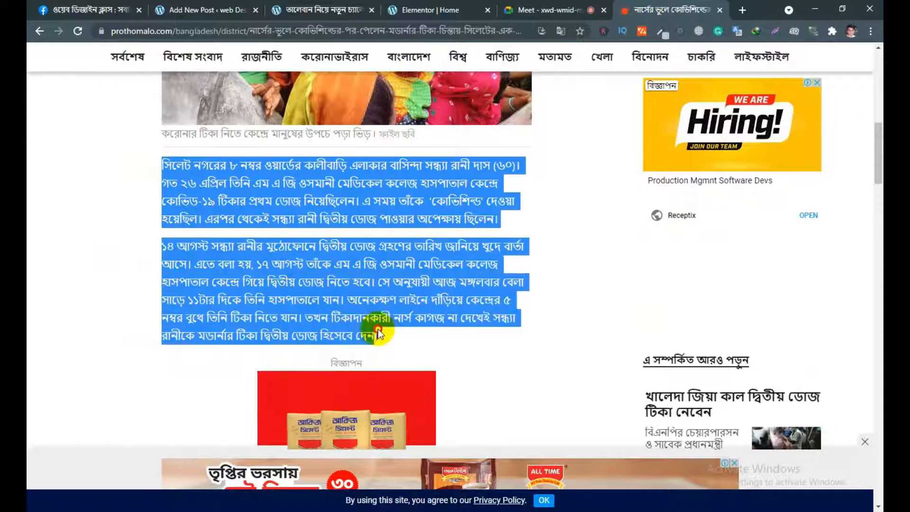
right_click(398, 263)
left_click(413, 266)
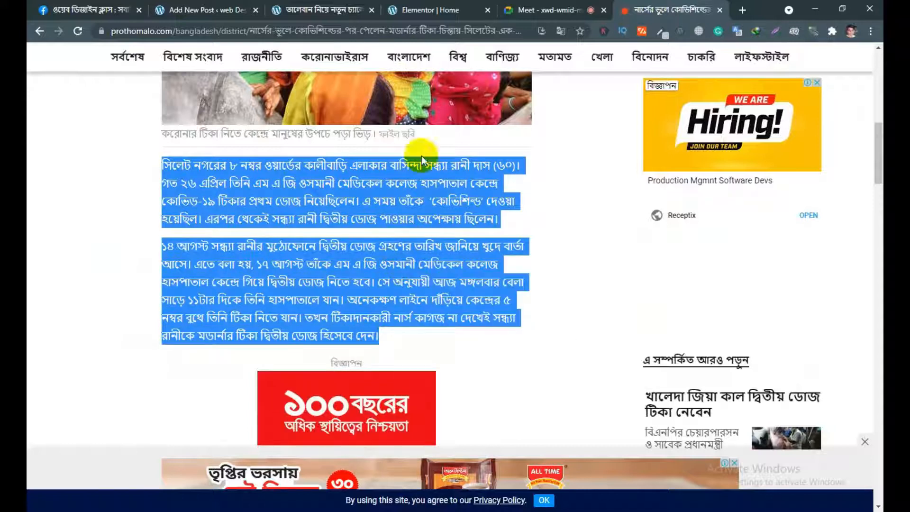
left_click(223, 6)
scroll(299, 264, "down", 2)
left_click(251, 290)
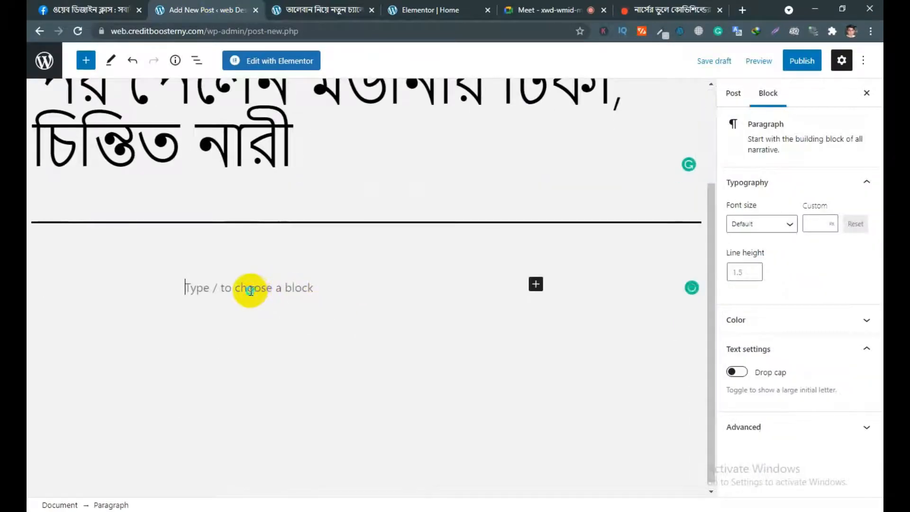
right_click(252, 290)
left_click(280, 359)
- Open the featured image selection for the new post about the vaccine mix-up
scroll(360, 322, "up", 5)
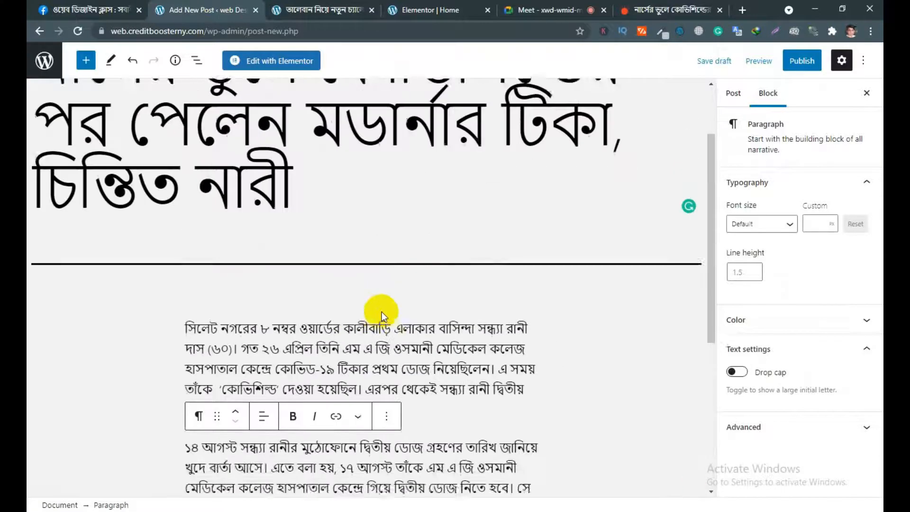
scroll(383, 315, "up", 2)
left_click(733, 93)
scroll(760, 284, "down", 3)
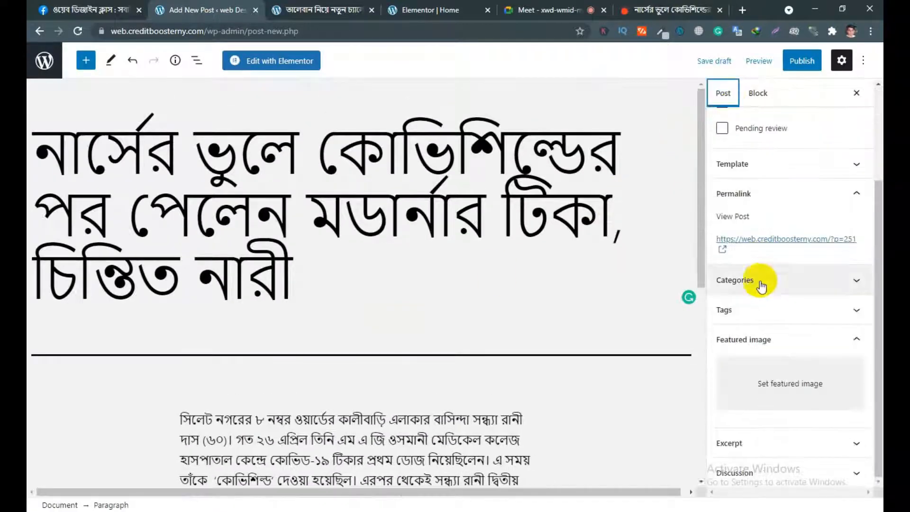
left_click(774, 390)
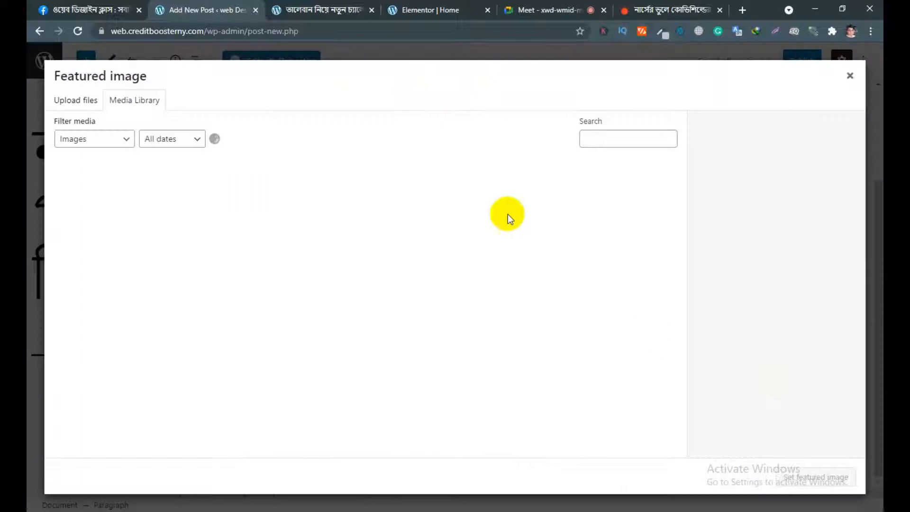
- Return to the Prothom Alo article and capture its crowd photo with Lightshot as a region of about 618x464 pixels
left_click(620, 10)
scroll(578, 130, "up", 5)
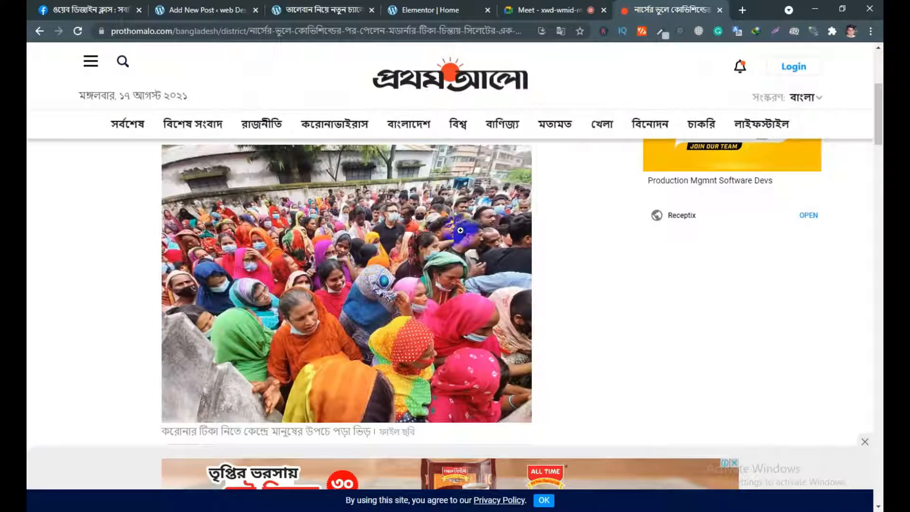
scroll(535, 224, "up", 2)
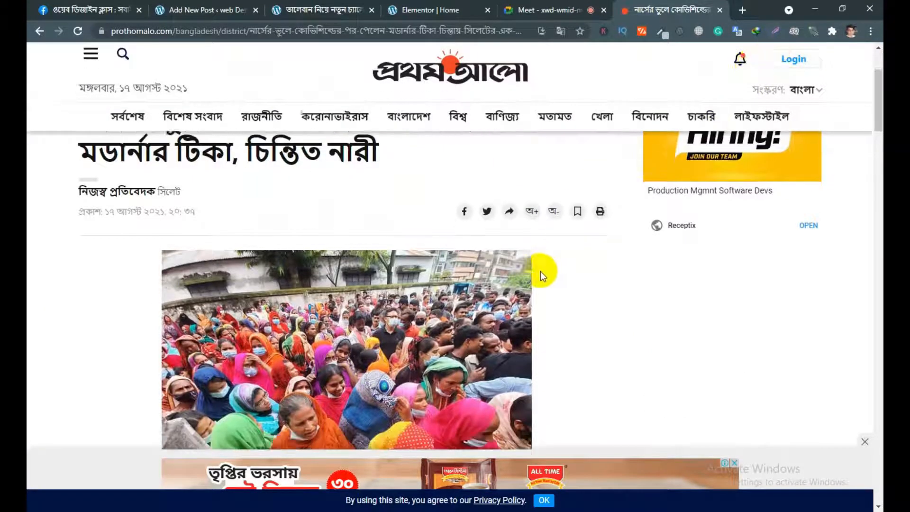
scroll(540, 271, "down", 3)
scroll(540, 269, "up", 2)
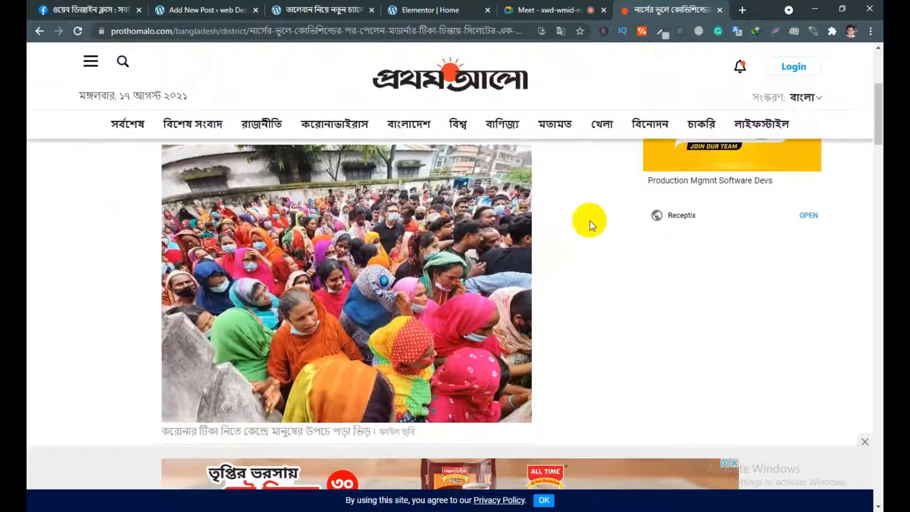
left_click(773, 32)
left_click_drag(161, 145, 528, 420)
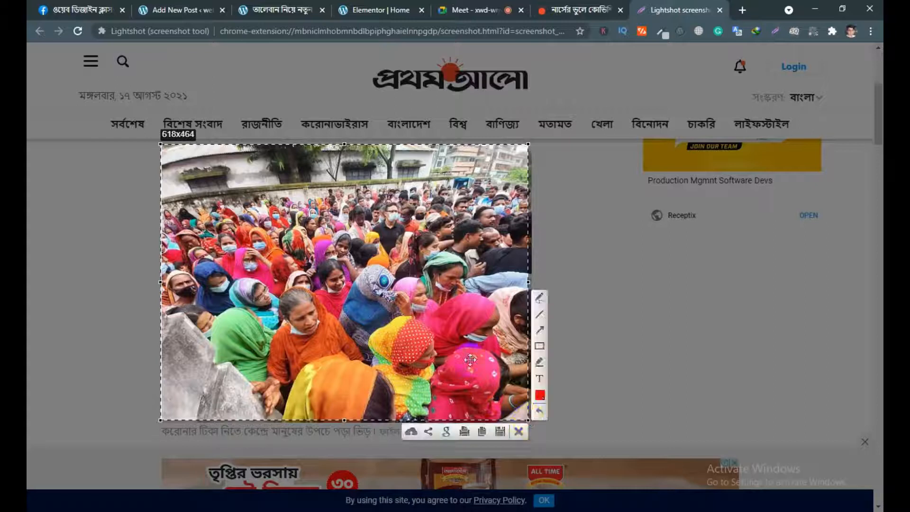
- Save the captured photo to the Desktop as a PNG image named 02
left_click(501, 430)
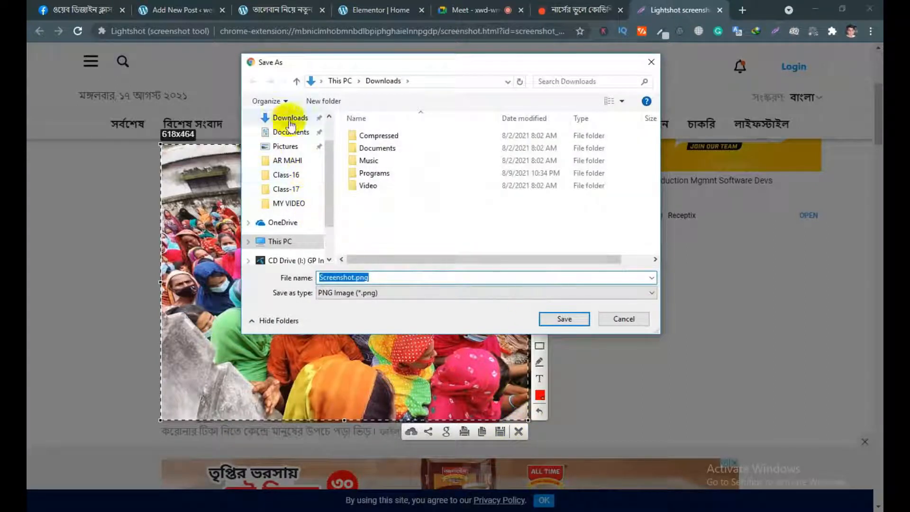
scroll(295, 149, "up", 1)
left_click(293, 145)
left_click(552, 319)
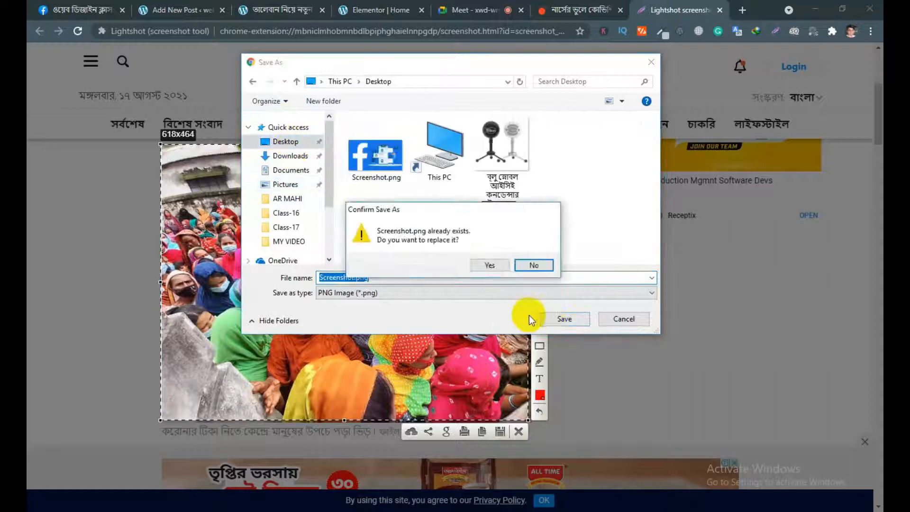
left_click(534, 265)
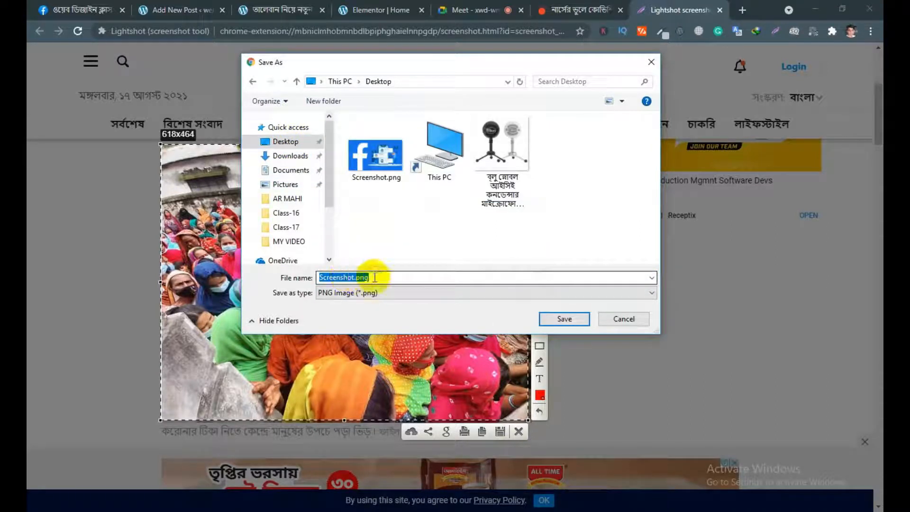
type("02")
left_click(564, 319)
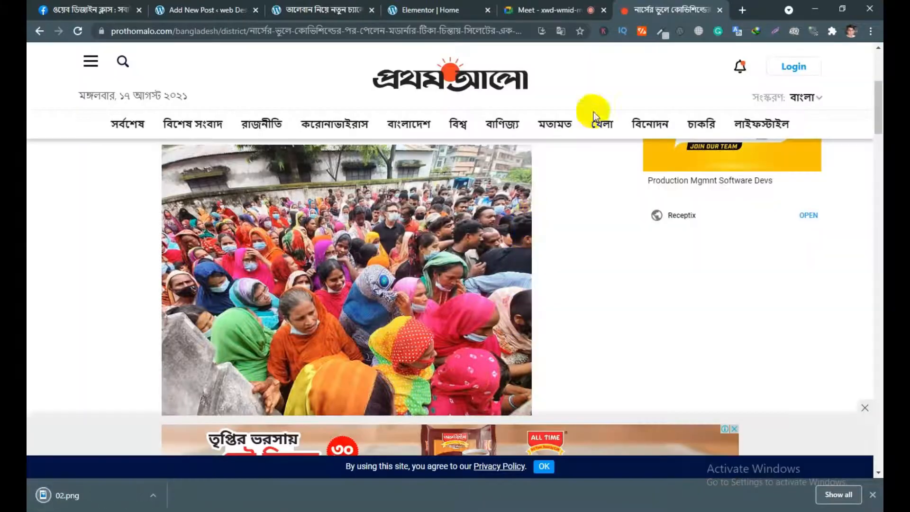
- Upload 02.png from the Desktop in the WordPress post and set it as the featured image
left_click(205, 10)
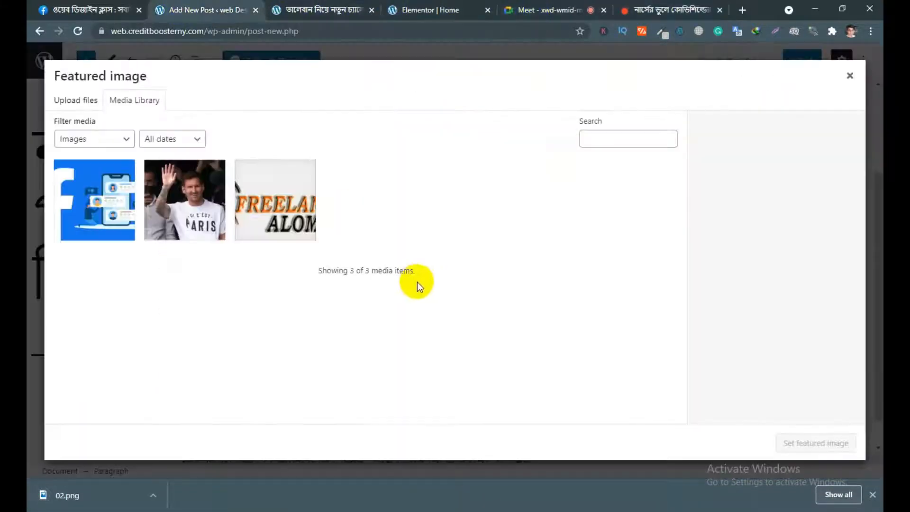
left_click(69, 101)
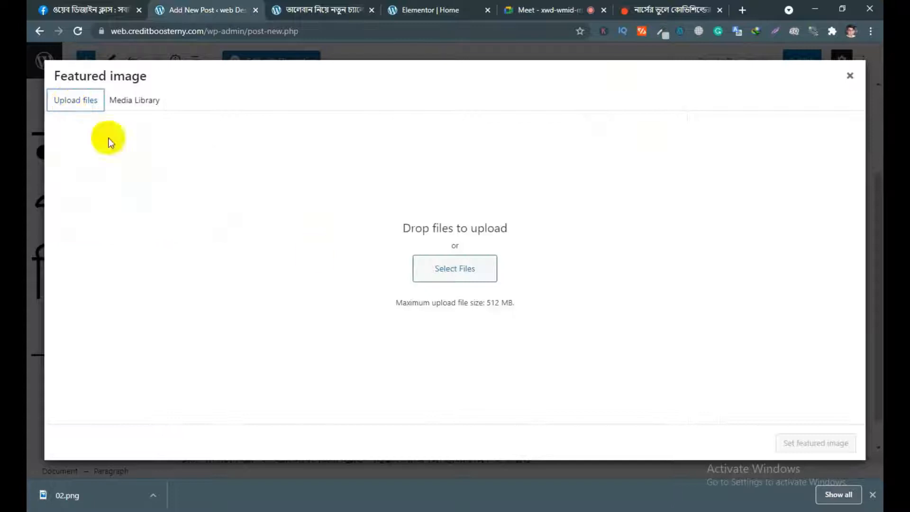
left_click(452, 266)
left_click(376, 148)
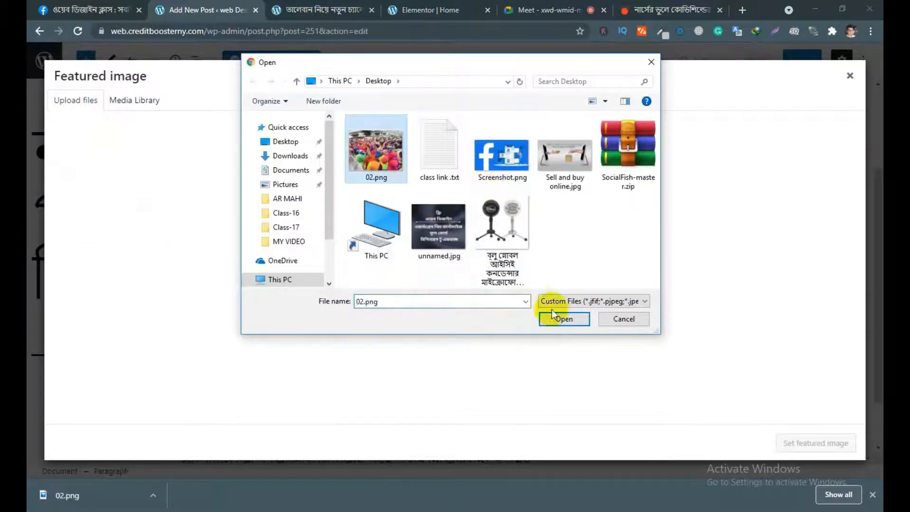
left_click(561, 319)
left_click(872, 494)
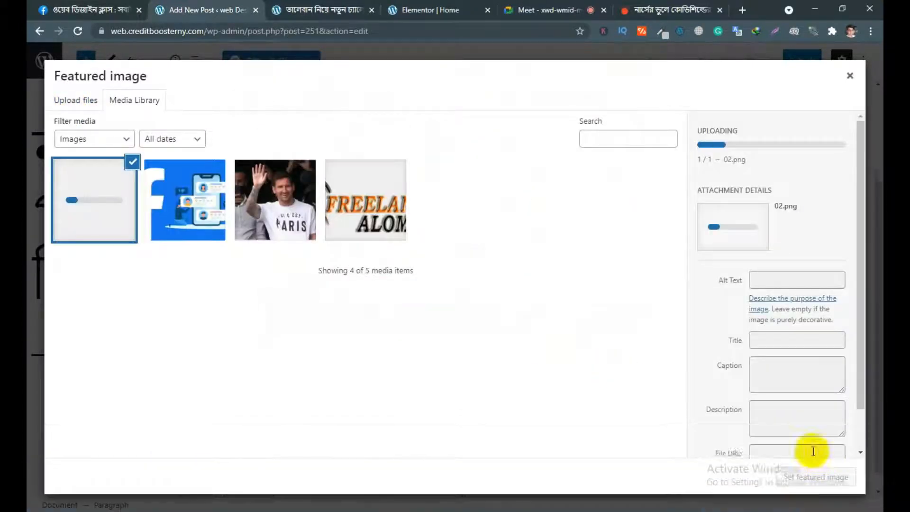
left_click(813, 449)
- Review the post's body text and publish the post immediately with public visibility
scroll(440, 242, "down", 4)
scroll(440, 242, "down", 1)
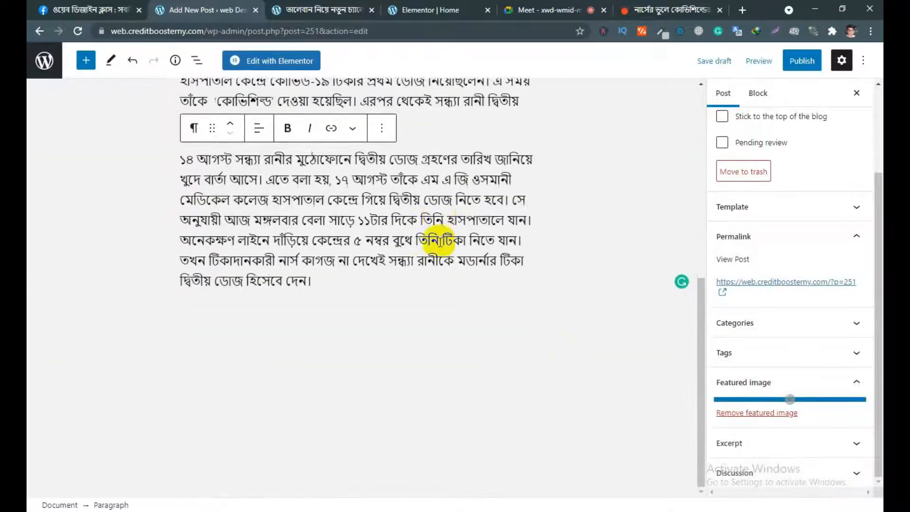
scroll(455, 237, "up", 2)
left_click(800, 60)
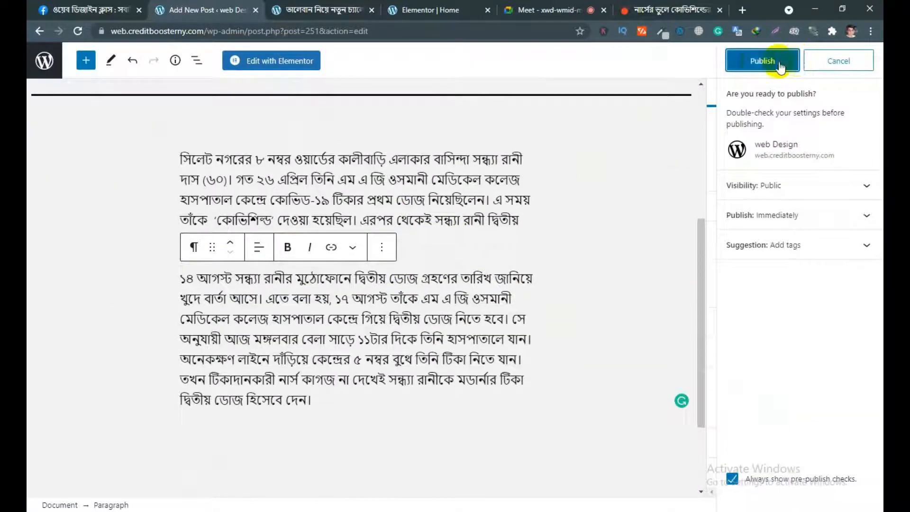
left_click(754, 61)
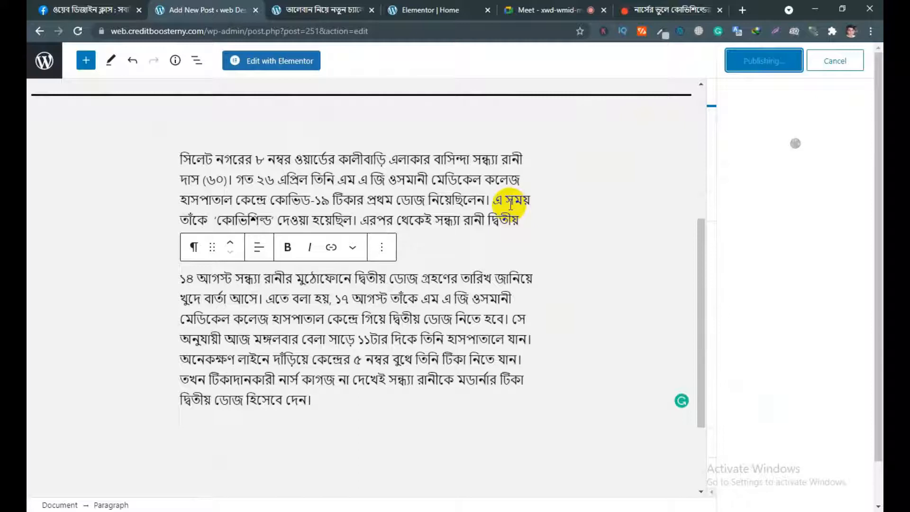
- Close the browser tab showing the post "তালেবান নিয়ে নতুন চ্যালেঞ্জের মুখে ফেসবুক" and go from the post editor to the list of posts
left_click(433, 9)
left_click(310, 14)
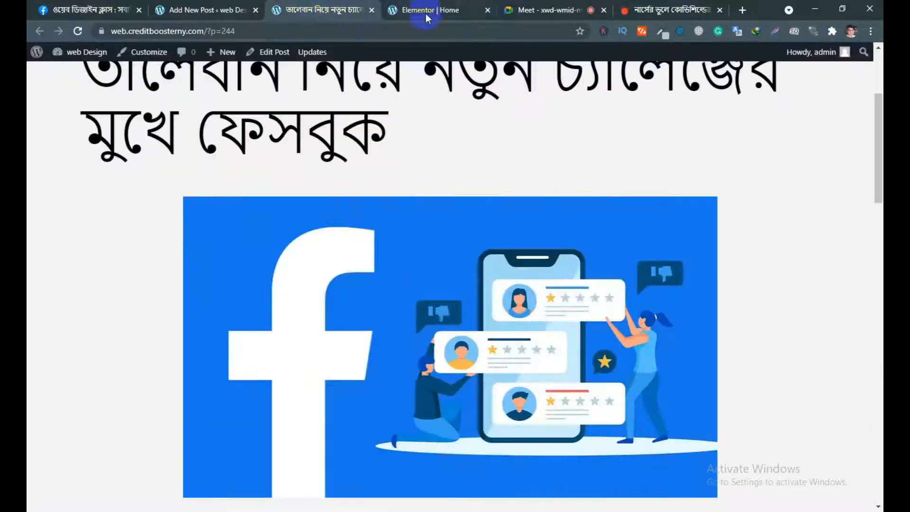
left_click(371, 10)
left_click(219, 12)
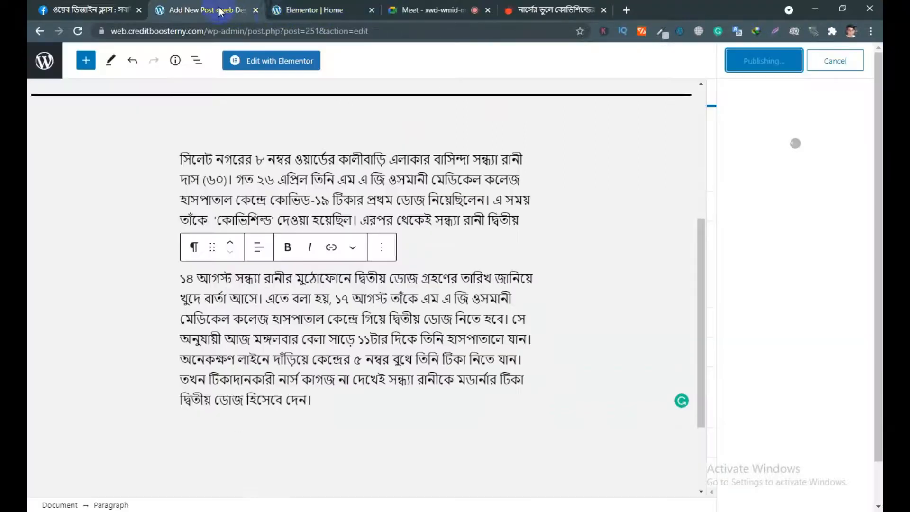
scroll(483, 176, "up", 5)
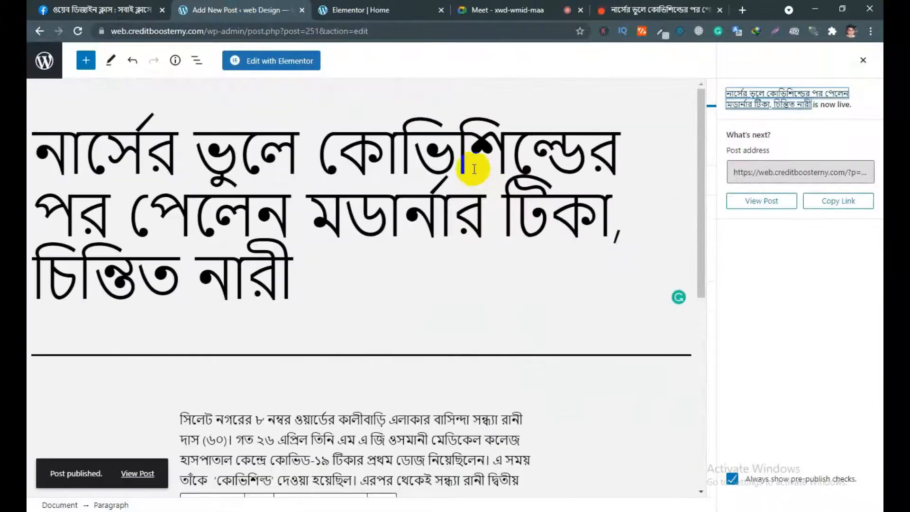
left_click(45, 61)
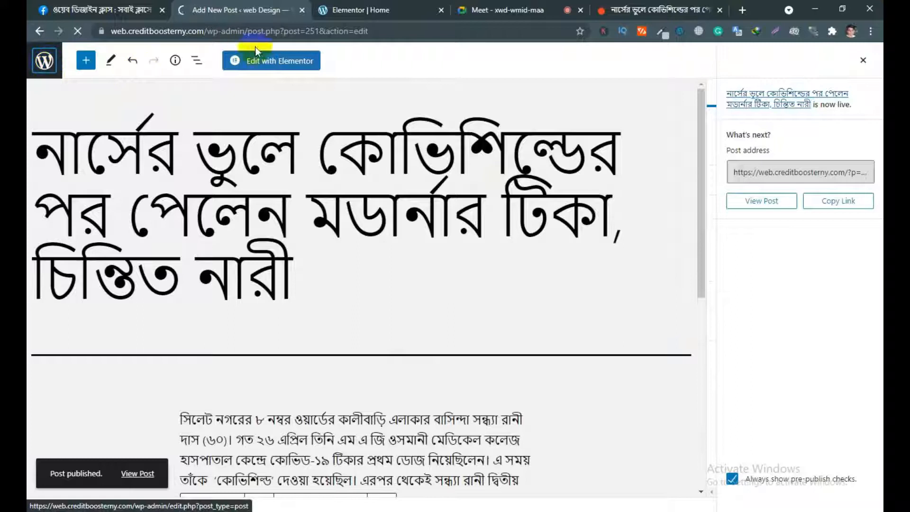
- Delete the Posts widget below the contact divider on the Home page in the Elementor editor
left_click(361, 10)
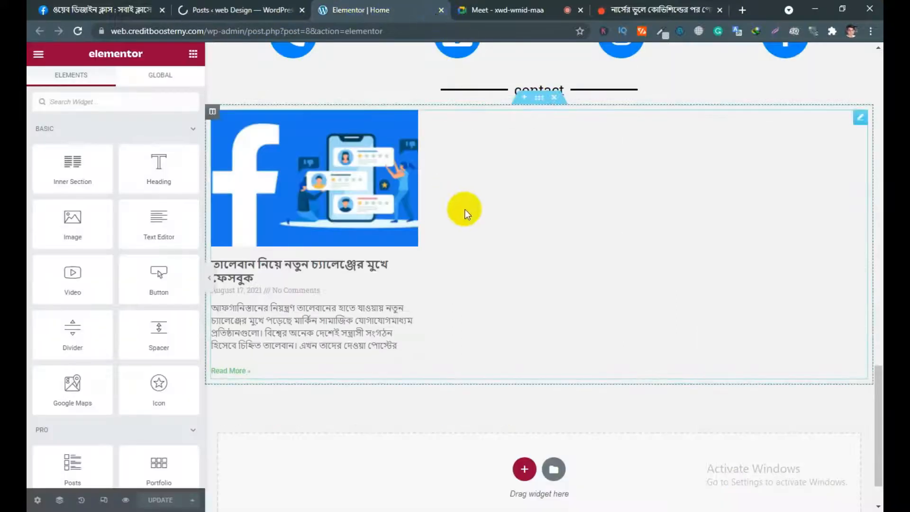
right_click(860, 125)
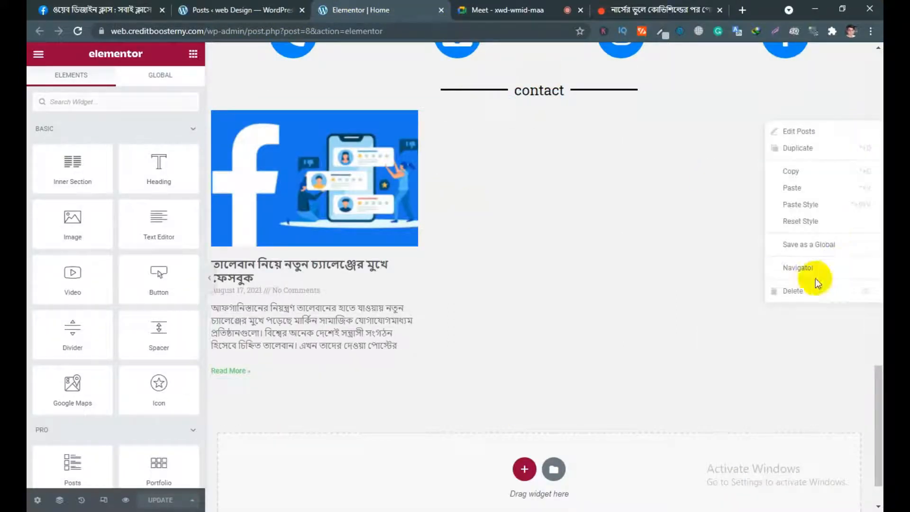
left_click(787, 291)
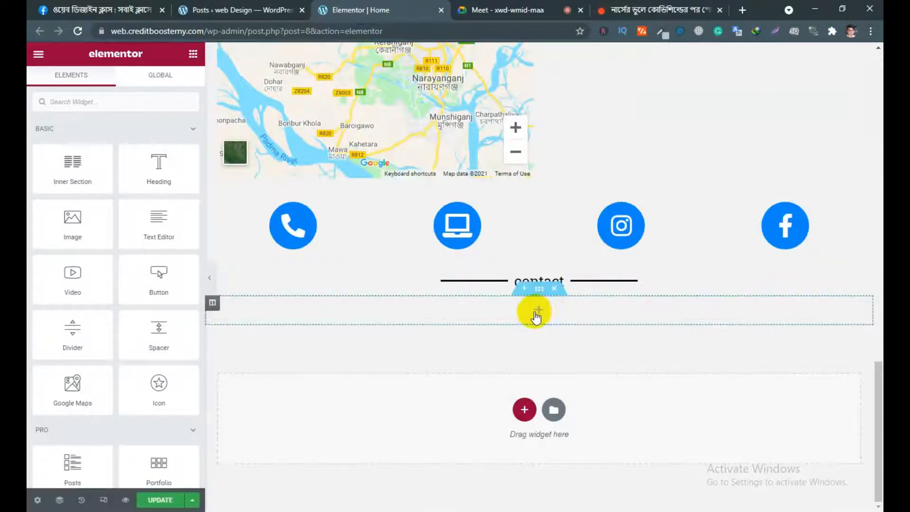
- Start another new WordPress post and open the article "বিশ্বকাপে বাংলাদেশের কোন ম্যাচ কবে কোথায়" from the Prothom Alo home page
left_click(237, 10)
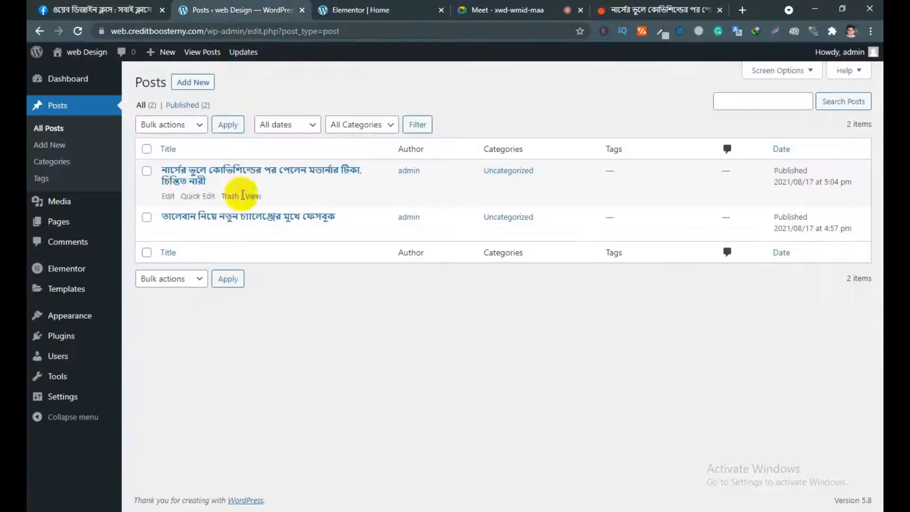
left_click(192, 82)
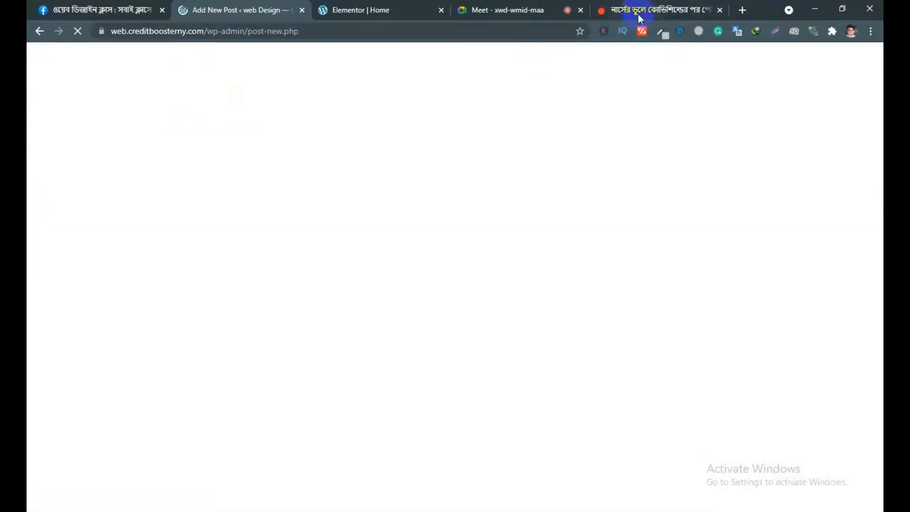
left_click(638, 17)
left_click(39, 33)
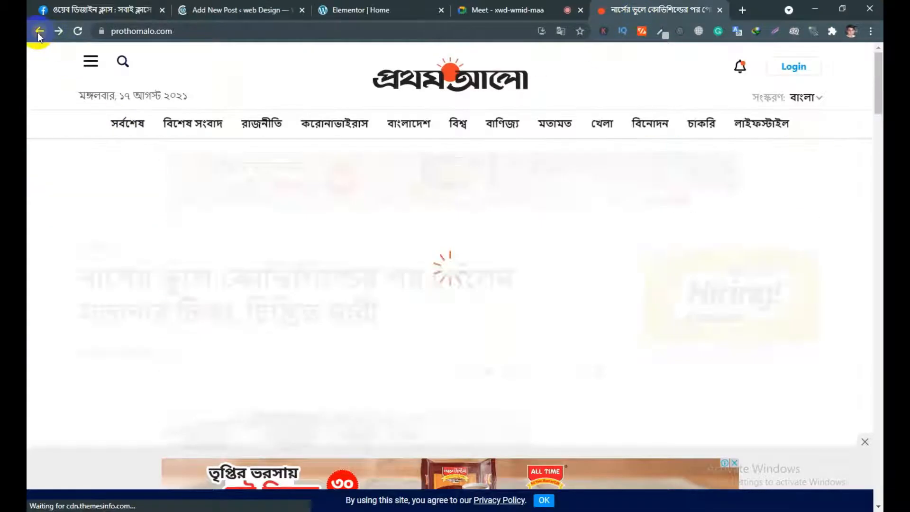
scroll(360, 310, "down", 3)
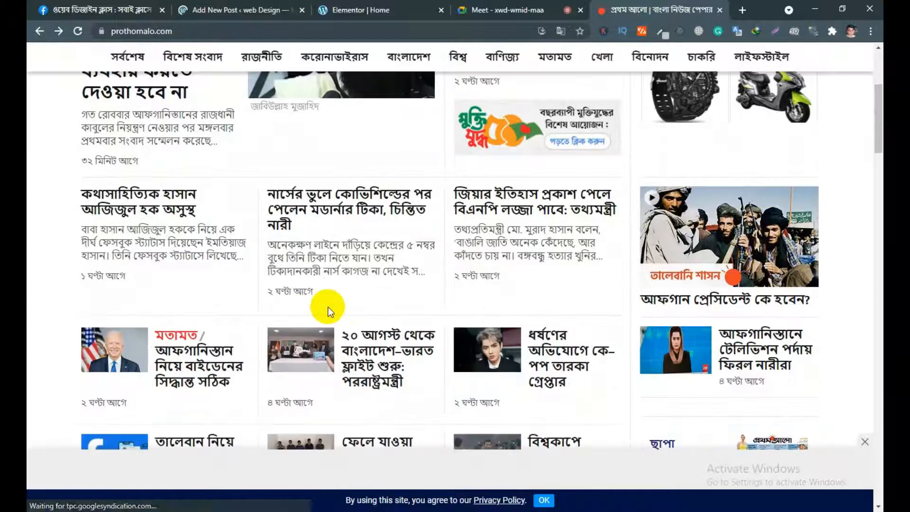
scroll(363, 309, "down", 1)
scroll(363, 309, "down", 3)
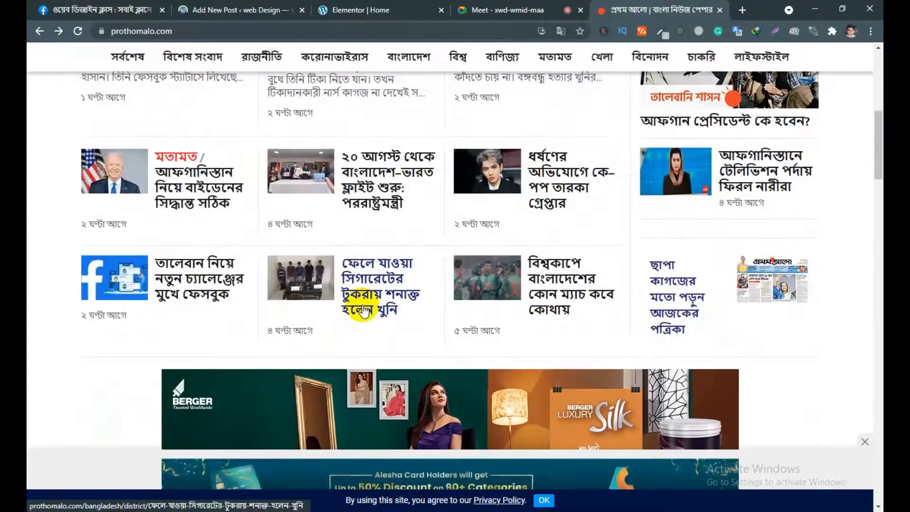
left_click(561, 275)
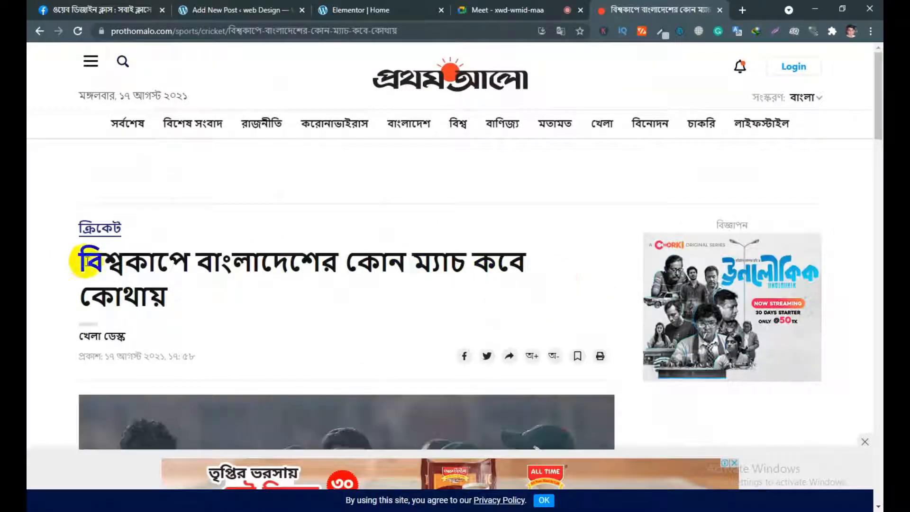
- Copy the article's headline "বিশ্বকাপে বাংলাদেশের কোন ম্যাচ কবে কোথায়" into the new WordPress post as its title
left_click_drag(80, 260, 169, 306)
right_click(192, 258)
left_click(222, 269)
left_click(244, 10)
left_click(204, 178)
key("ctrl+v")
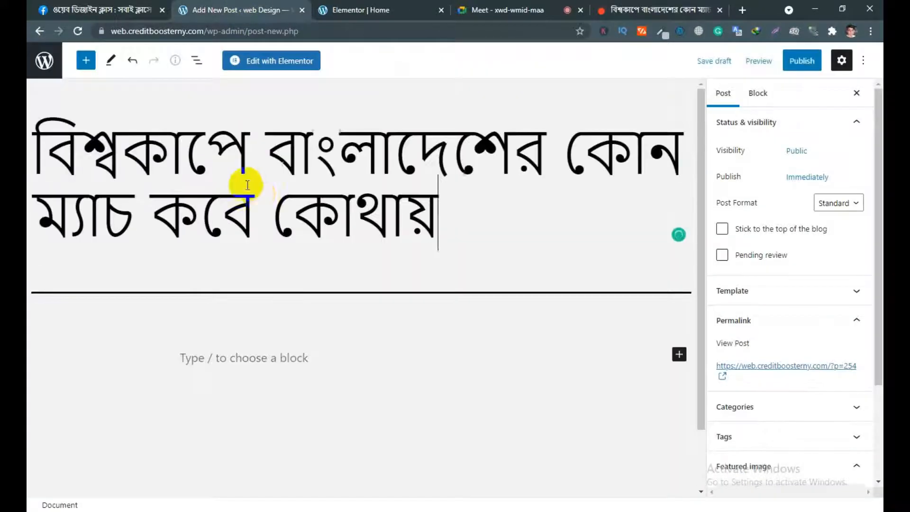
- Copy the article's first two body paragraphs from the Prothom Alo page into the new WordPress post as its content
left_click(637, 10)
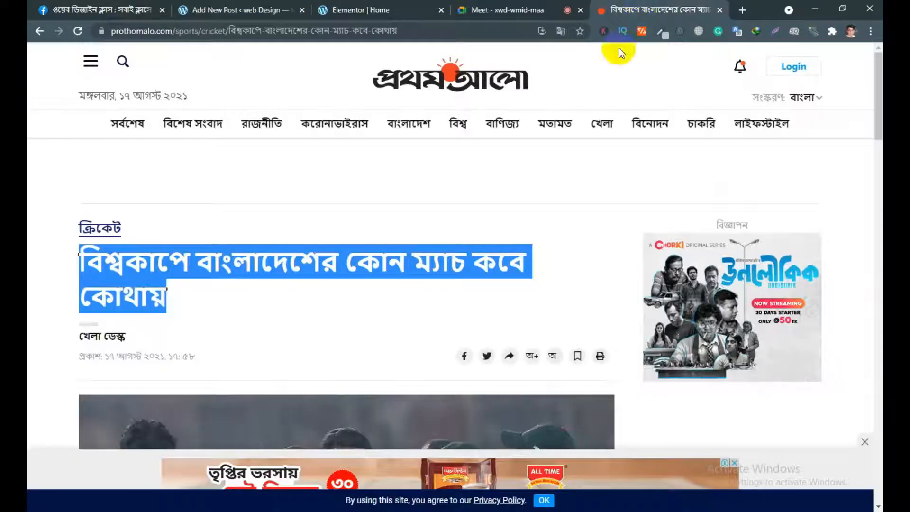
scroll(330, 309, "down", 12)
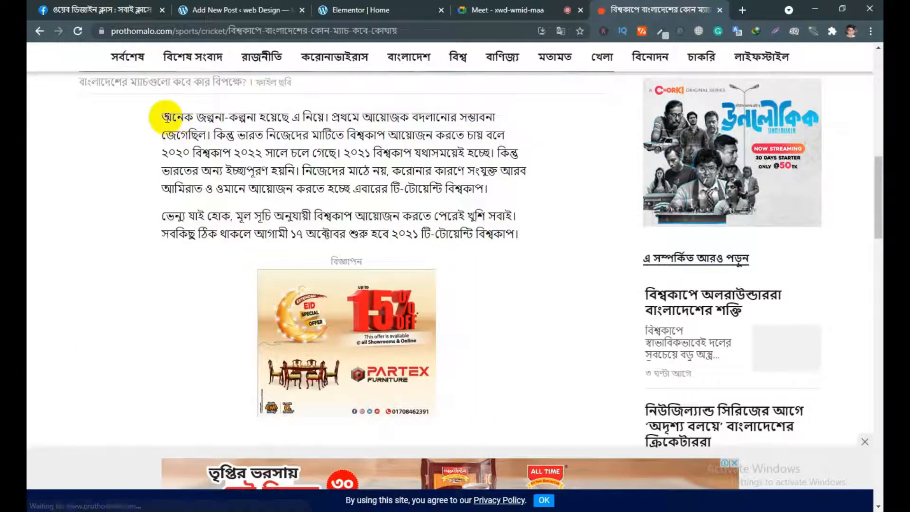
scroll(168, 182, "up", 3)
left_click_drag(160, 237, 512, 363)
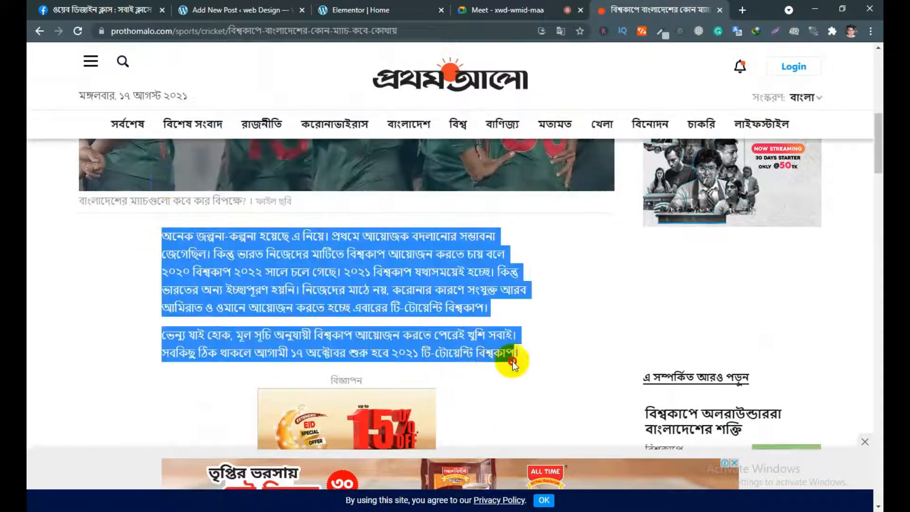
left_click(135, 10)
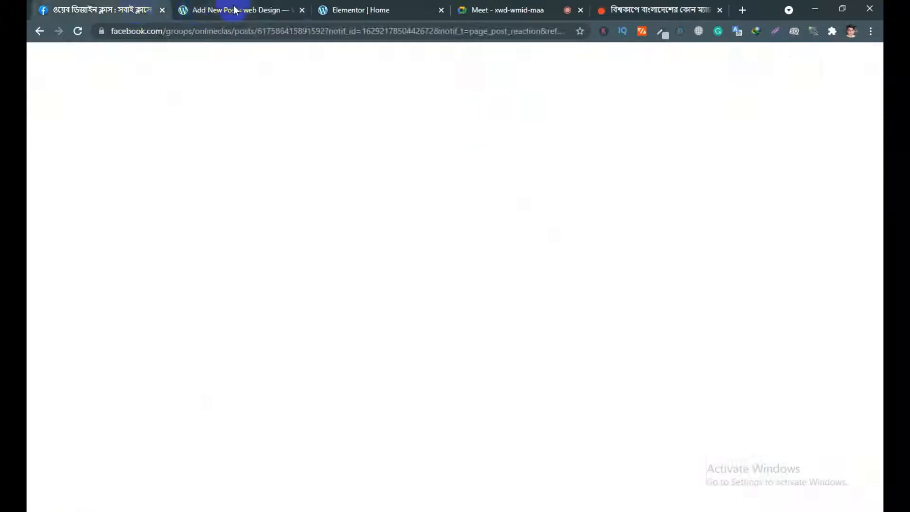
left_click(233, 9)
left_click(287, 357)
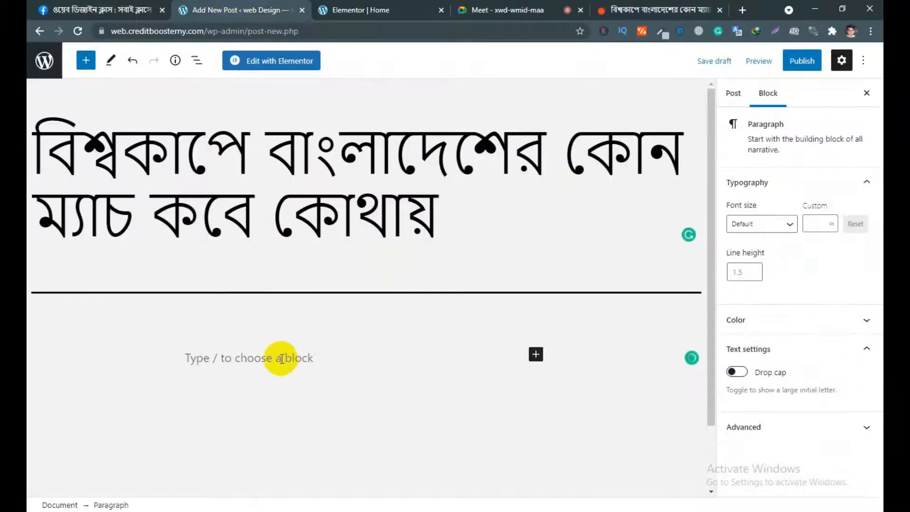
key("ctrl+v")
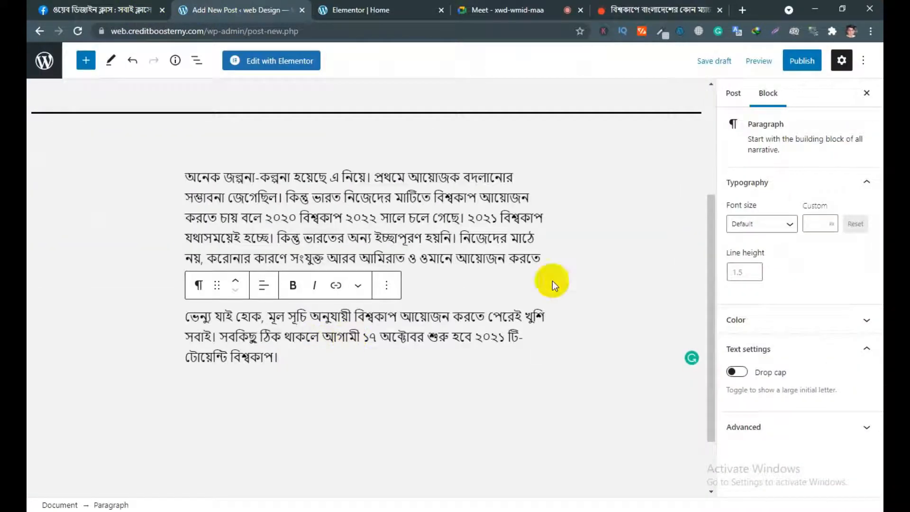
- Open the featured image selection in the new post's settings
left_click(734, 93)
scroll(782, 313, "down", 3)
left_click(772, 372)
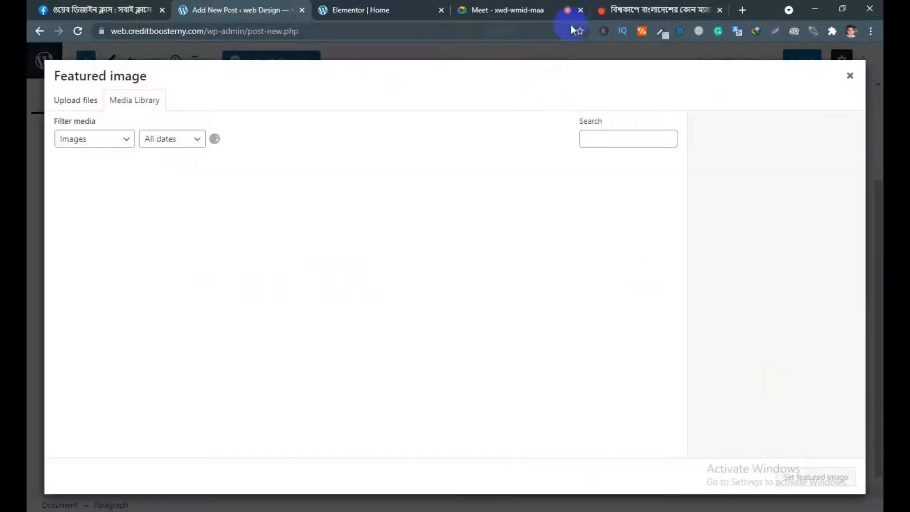
- Capture the article's cricket team photo with Lightshot and save it to the Desktop as PNG image 01
left_click(646, 10)
scroll(502, 299, "up", 2)
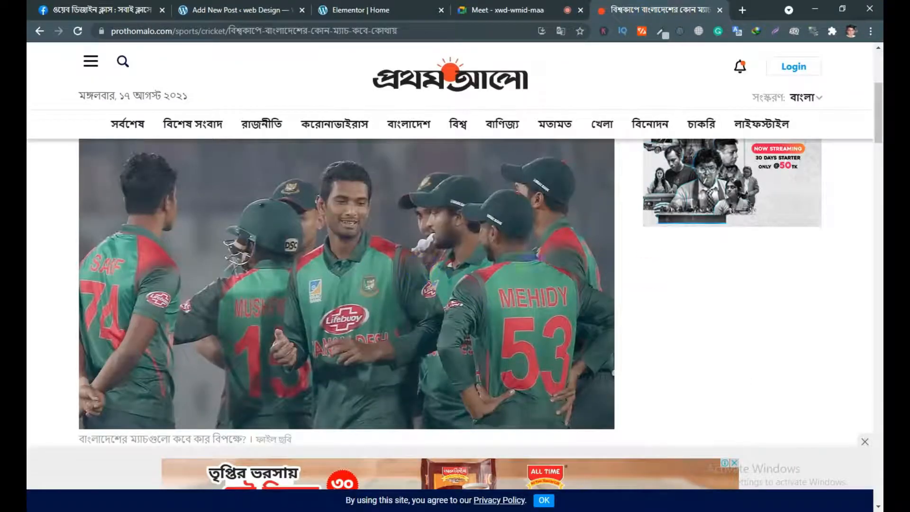
scroll(653, 269, "up", 4)
scroll(552, 275, "down", 4)
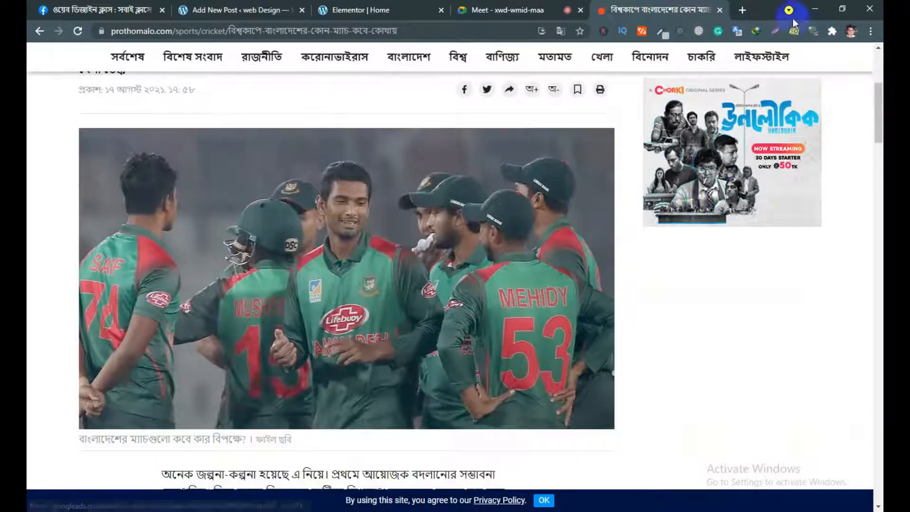
left_click(774, 32)
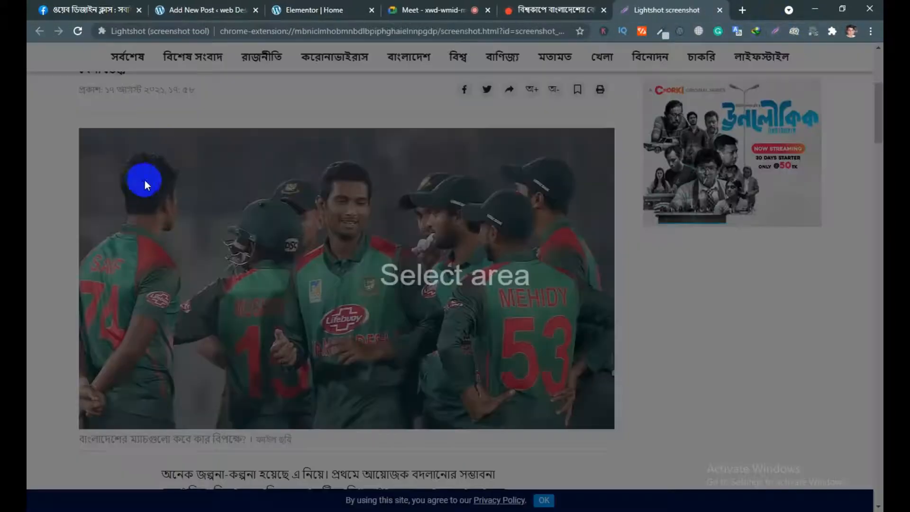
left_click_drag(78, 127, 615, 430)
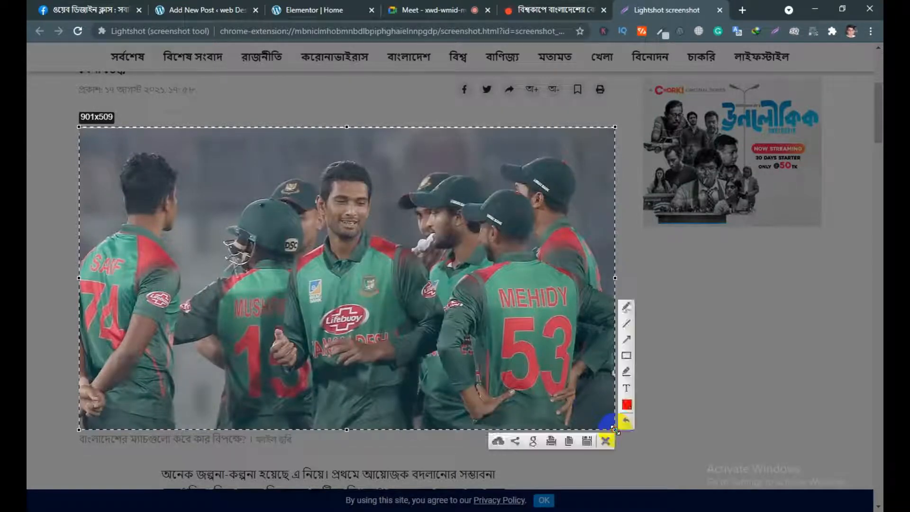
left_click(587, 441)
left_click(289, 141)
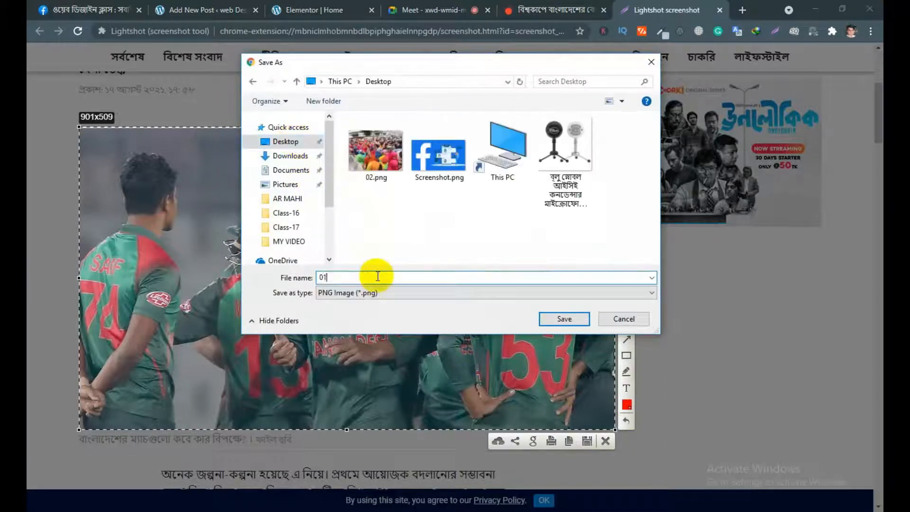
left_click(563, 317)
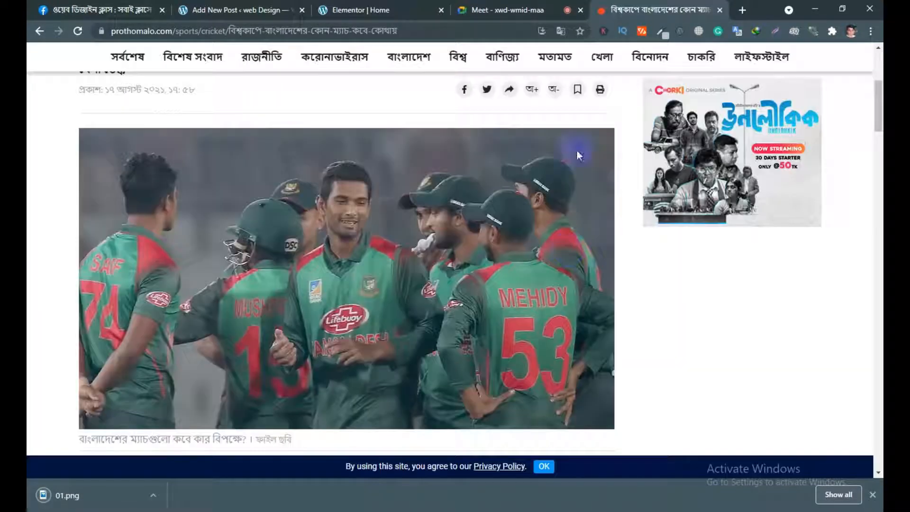
- Upload 01.png from the Desktop to the media library and set it as the post's featured image
left_click(223, 14)
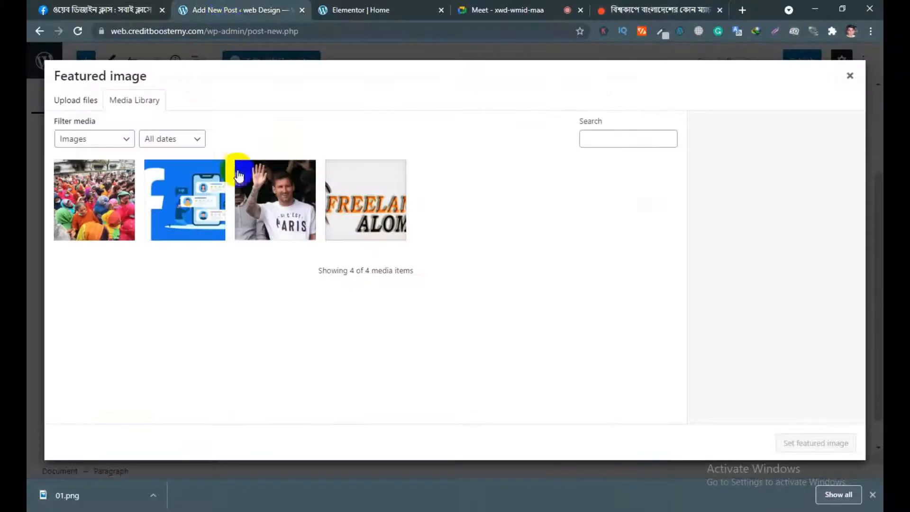
left_click(76, 100)
left_click(453, 267)
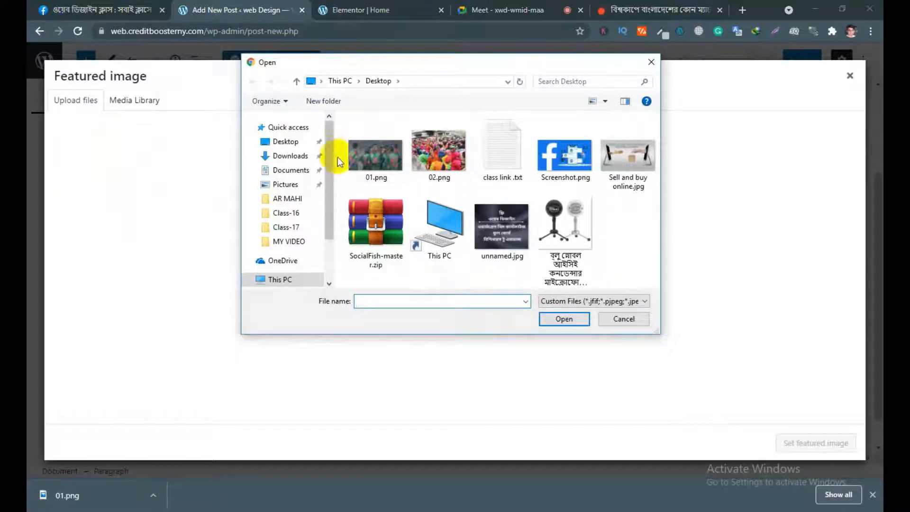
left_click(360, 157)
left_click(564, 317)
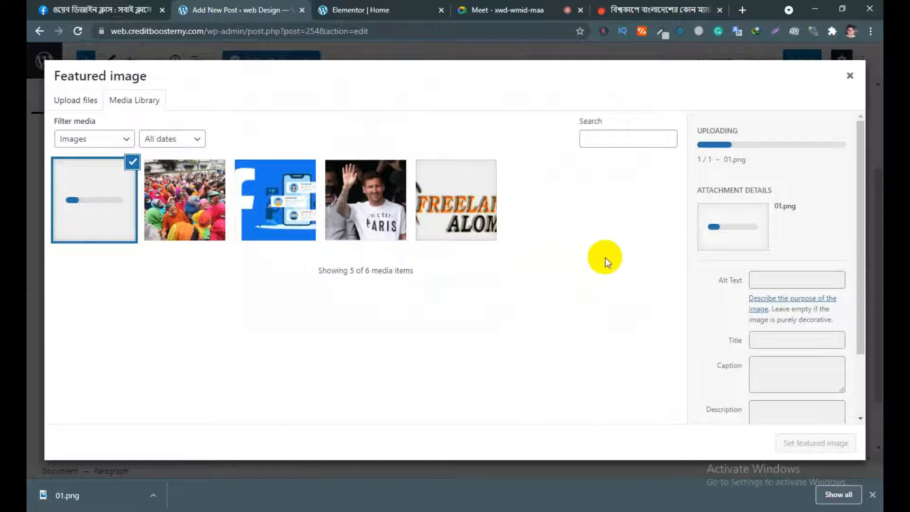
left_click(873, 494)
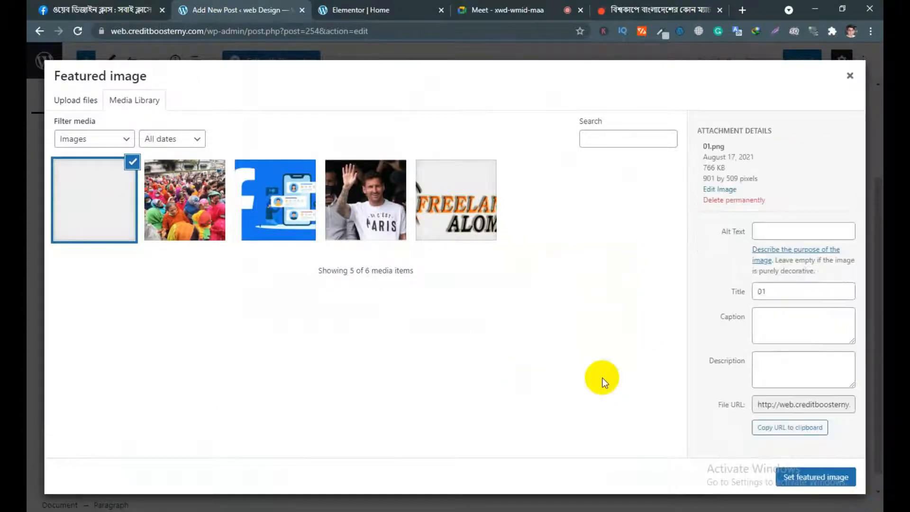
left_click(817, 478)
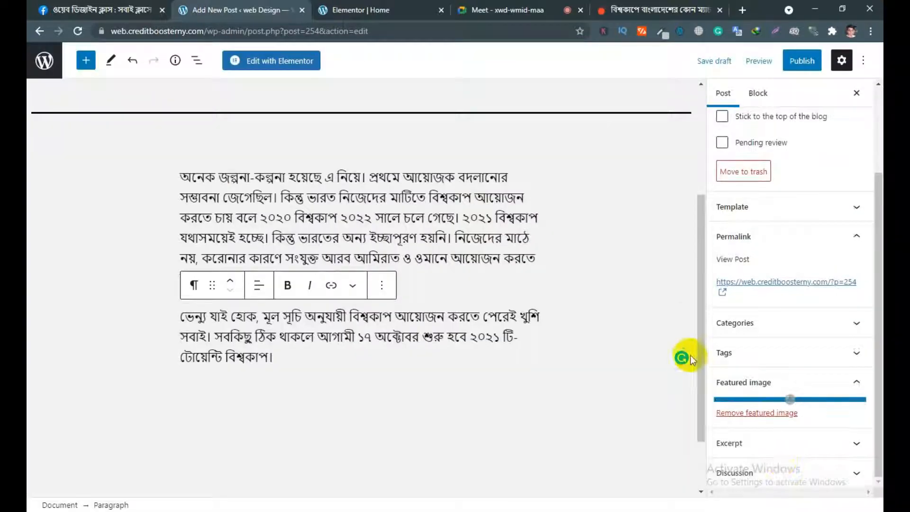
- Publish the post "বিশ্বকাপে বাংলাদেশের কোন ম্যাচ কবে কোথায়" and open its live page in a new browser tab
left_click(800, 61)
left_click(789, 60)
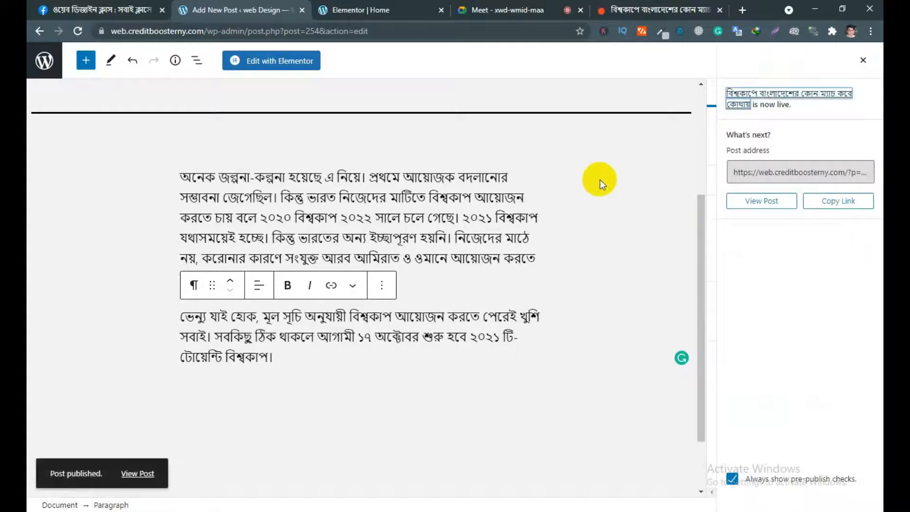
right_click(124, 473)
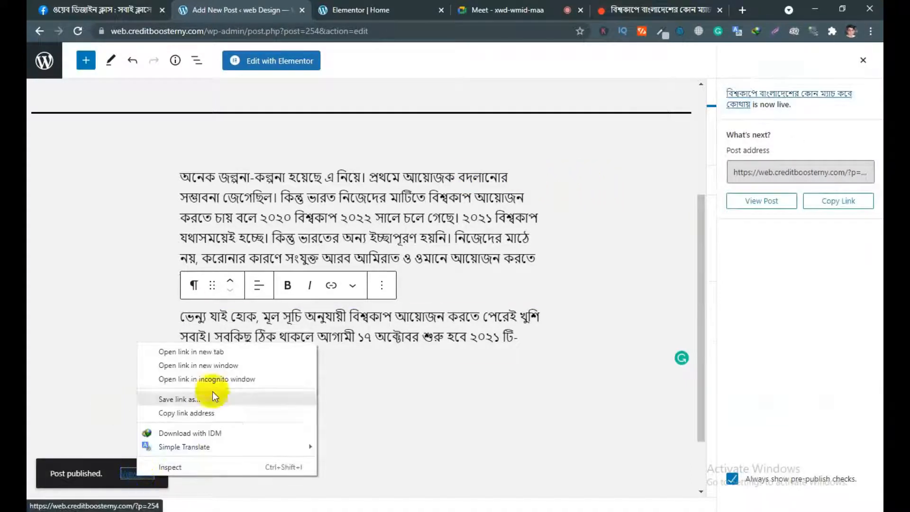
left_click(213, 353)
- Review the published post's page from its title, featured image and text to the comment form and the Recent Posts list
left_click(426, 10)
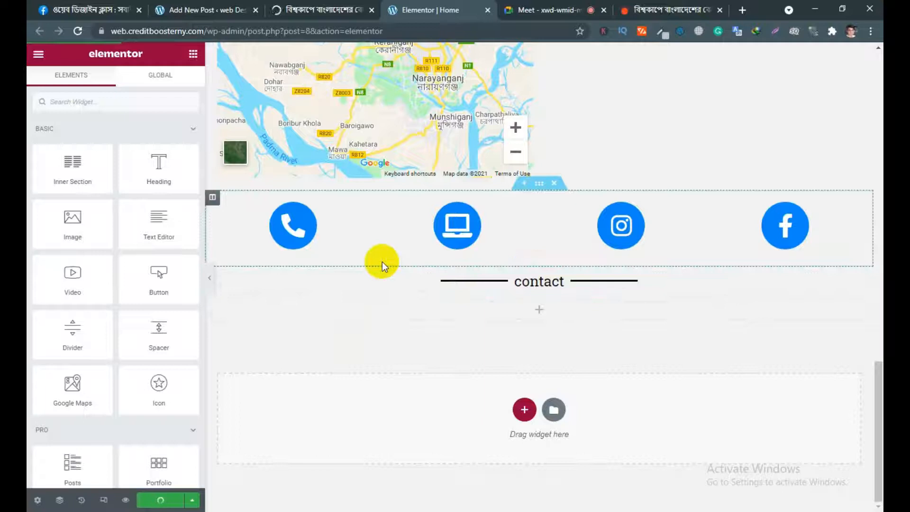
left_click(314, 10)
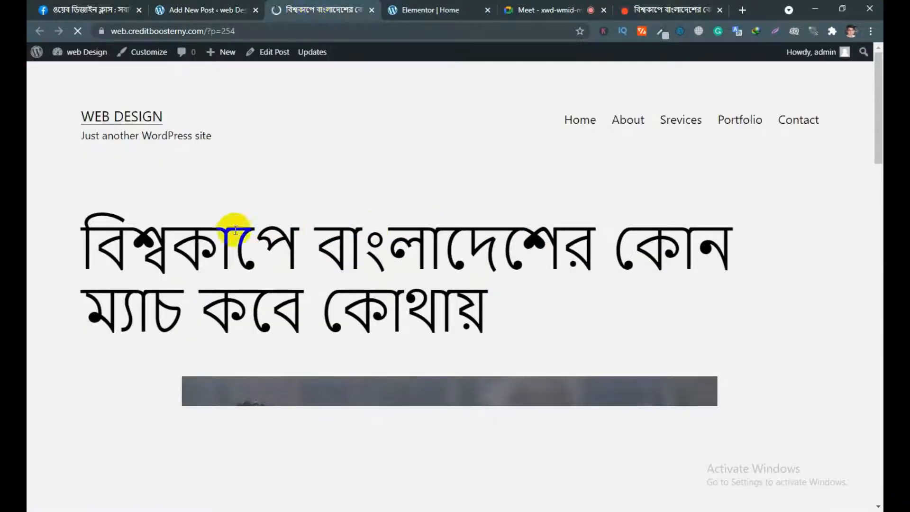
scroll(495, 233, "down", 3)
scroll(496, 233, "up", 3)
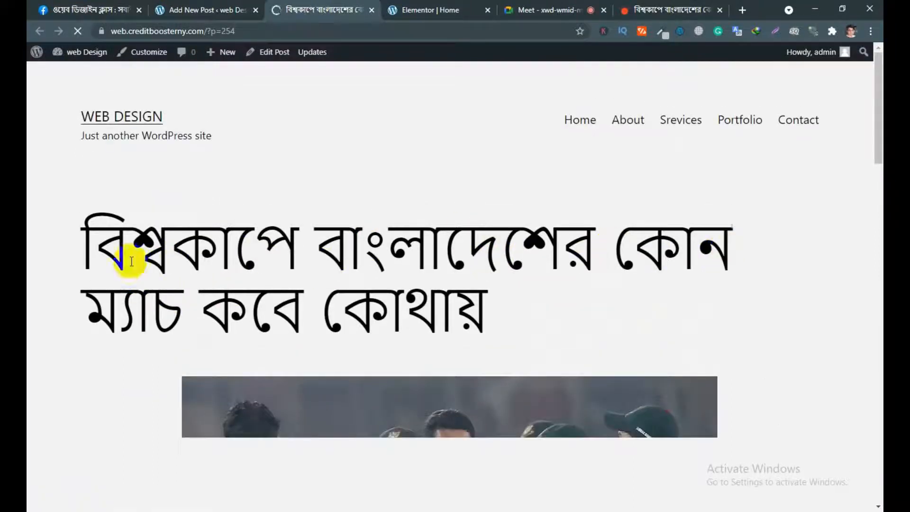
scroll(415, 326, "down", 10)
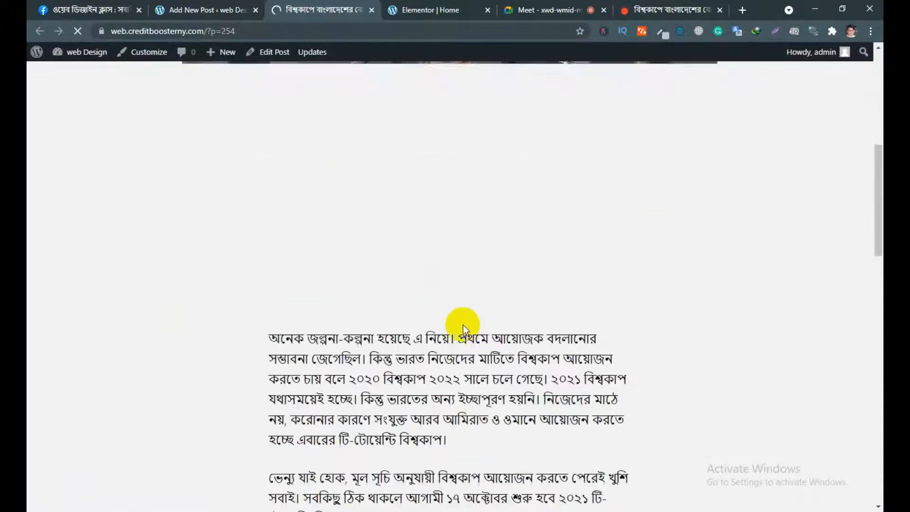
scroll(430, 315, "up", 4)
scroll(447, 353, "down", 8)
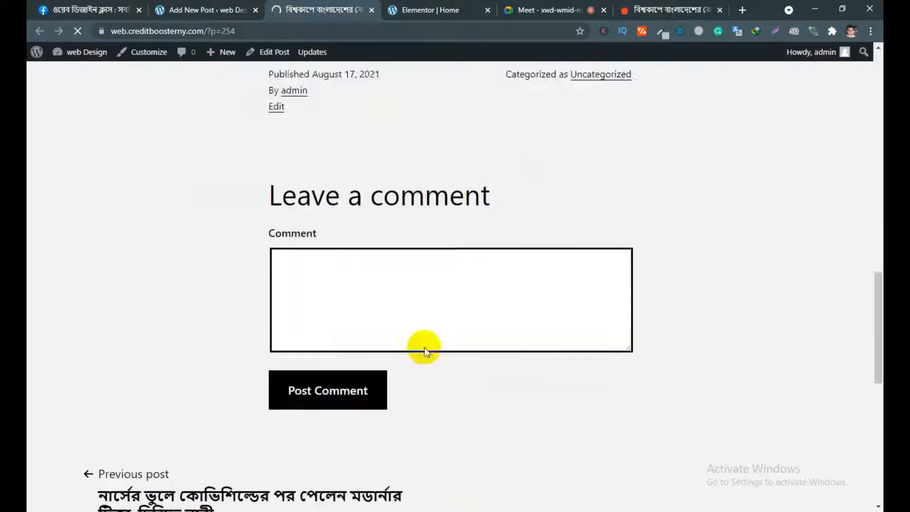
scroll(422, 348, "up", 2)
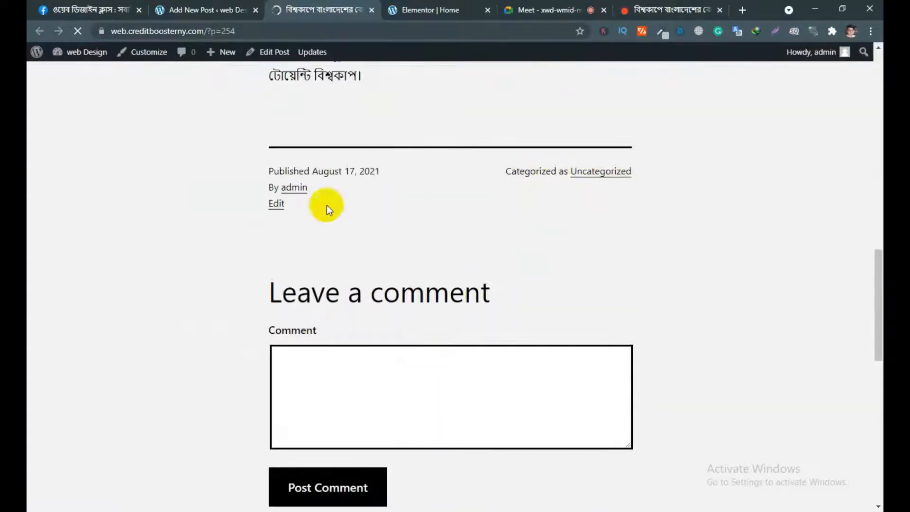
scroll(428, 406, "down", 9)
scroll(417, 406, "down", 3)
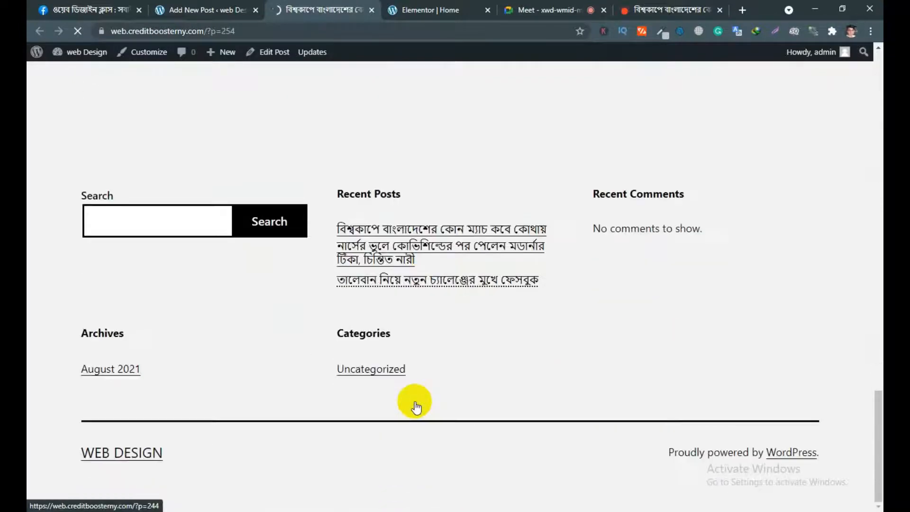
scroll(414, 406, "up", 1)
scroll(414, 402, "up", 15)
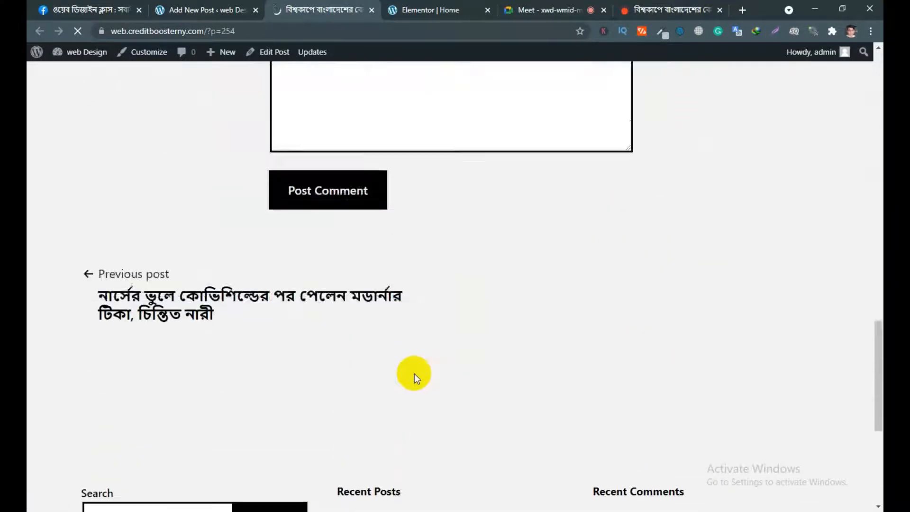
- Add the Pro Posts widget below the contact divider on the Home page in the Elementor editor and check its post cards
left_click(432, 8)
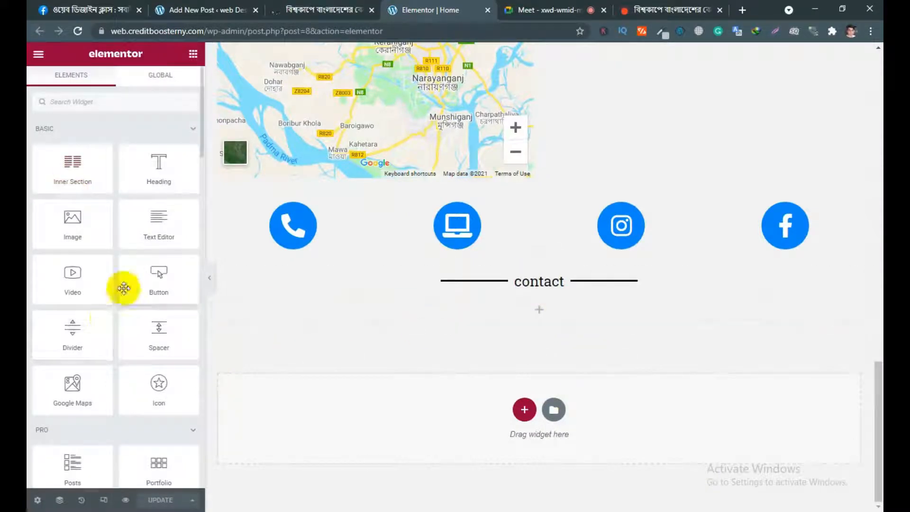
left_click(182, 131)
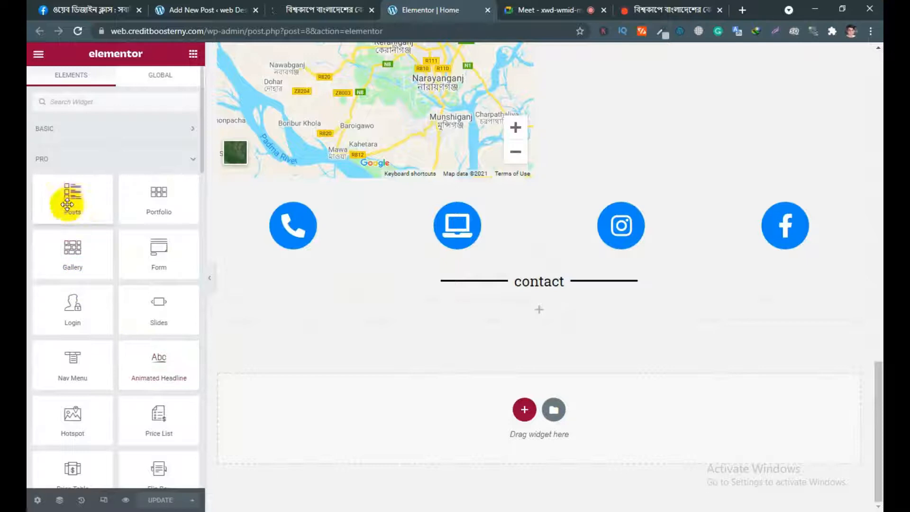
left_click_drag(64, 203, 524, 311)
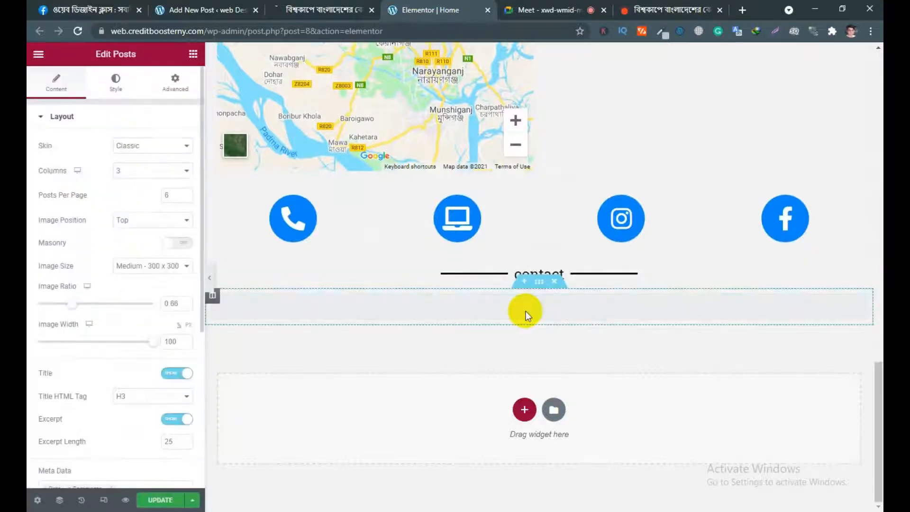
scroll(436, 318, "up", 3)
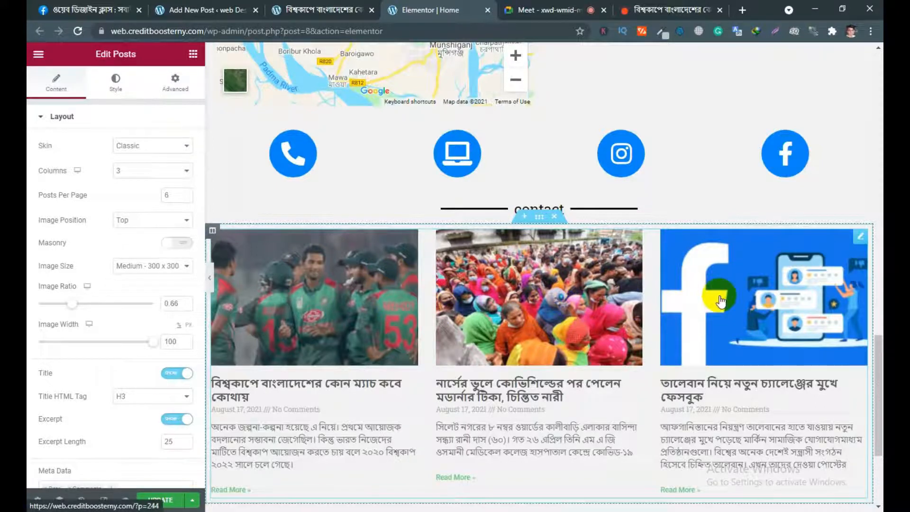
scroll(666, 297, "down", 3)
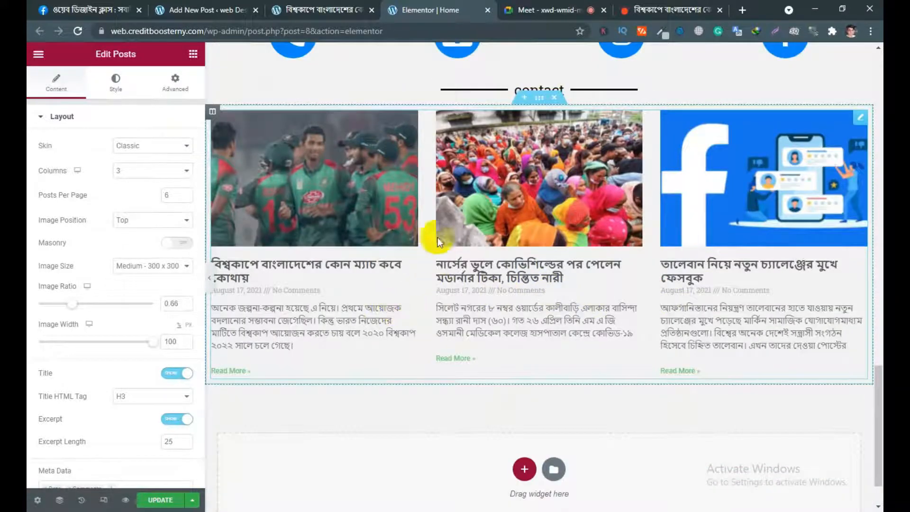
scroll(546, 228, "up", 1)
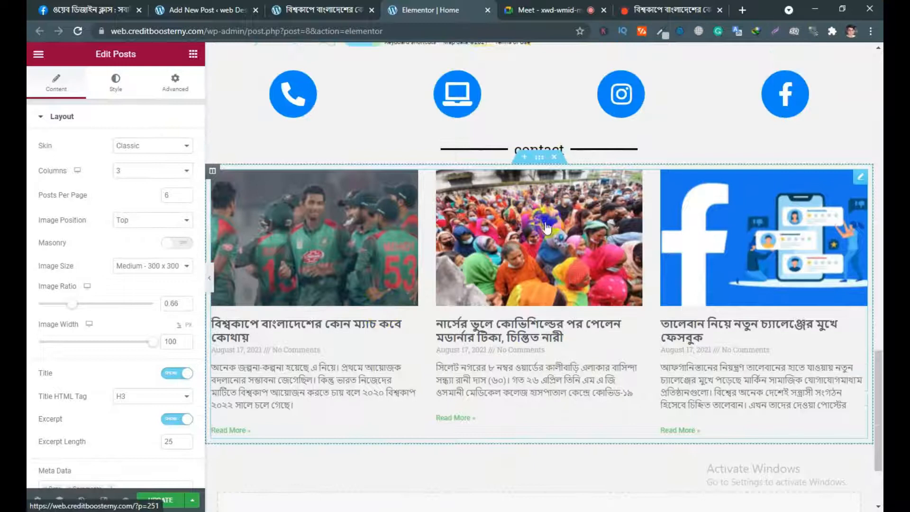
scroll(551, 236, "up", 2)
scroll(548, 228, "down", 4)
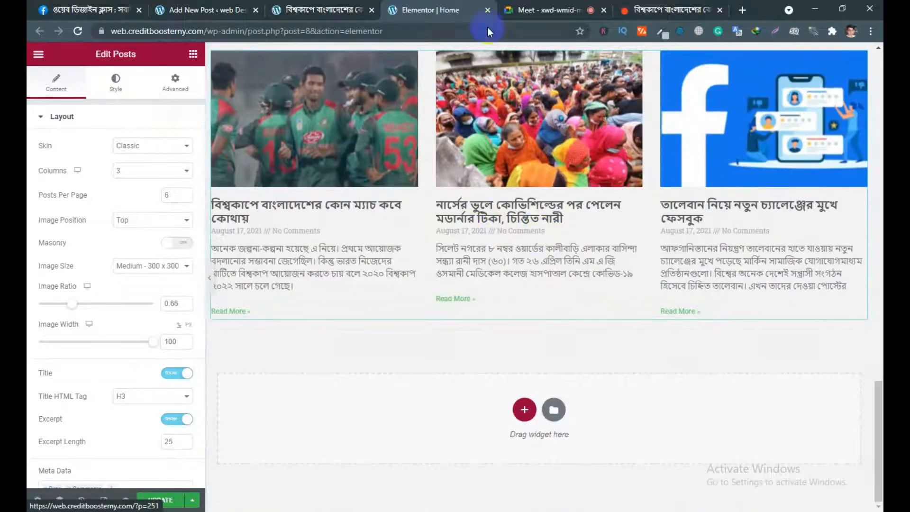
- Switch to the prothomalo.com tab, return to its front page and examine how the news items are laid out
left_click(684, 13)
scroll(306, 258, "up", 5)
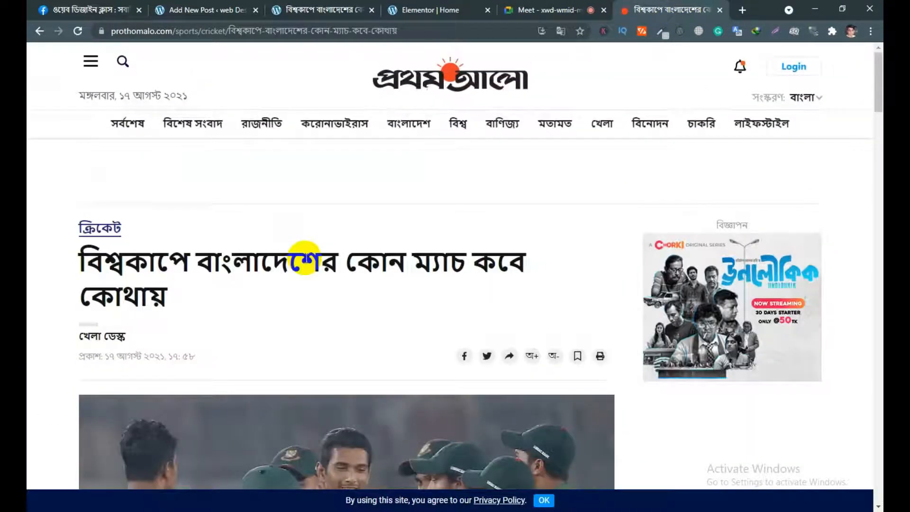
left_click(40, 31)
scroll(454, 294, "down", 5)
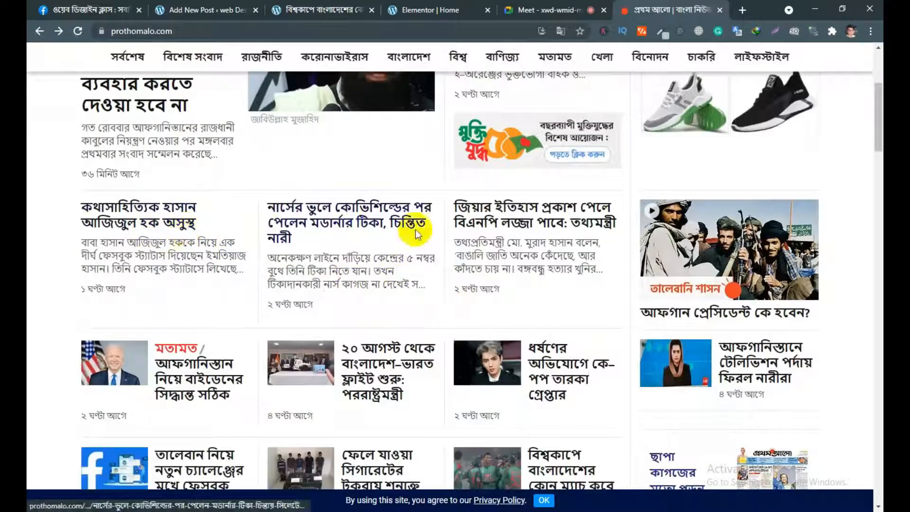
scroll(668, 256, "up", 5)
scroll(732, 287, "down", 8)
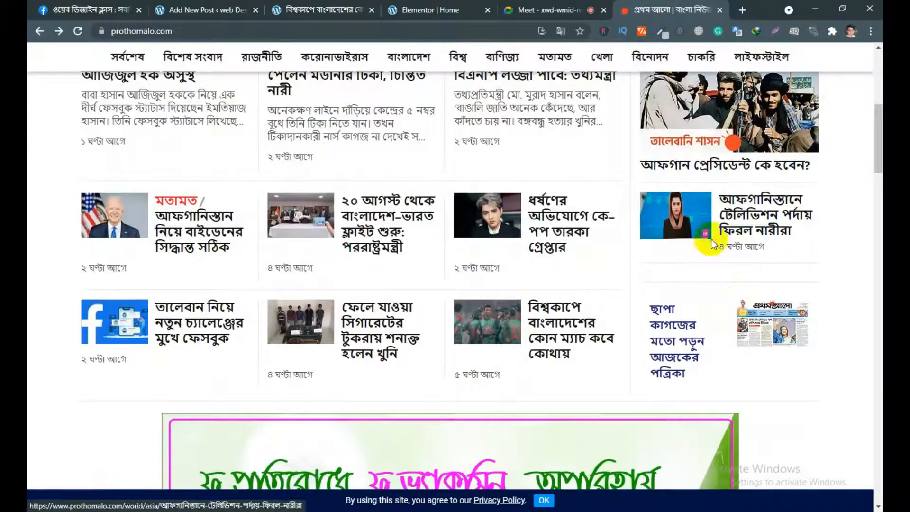
scroll(721, 266, "up", 4)
scroll(719, 263, "up", 4)
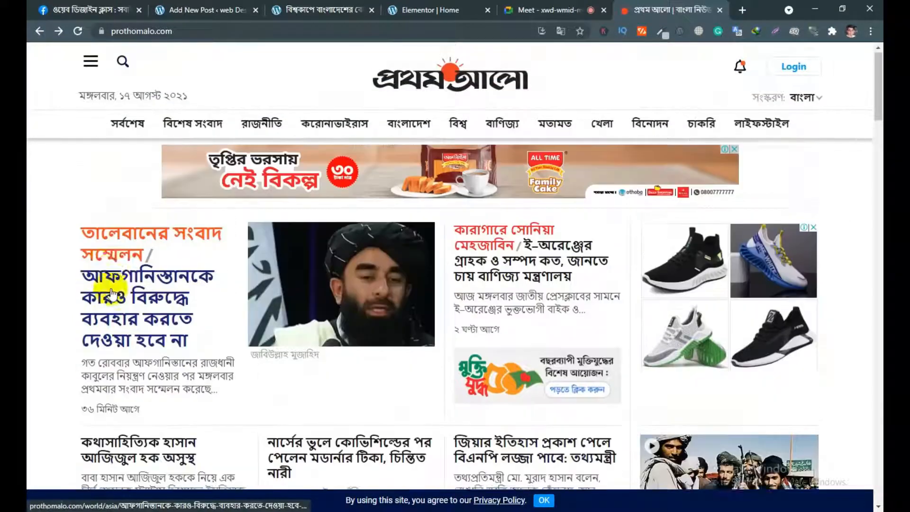
- Close the published post's browser tab and return to the post cards on the Home page in the Elementor editor
left_click(303, 10)
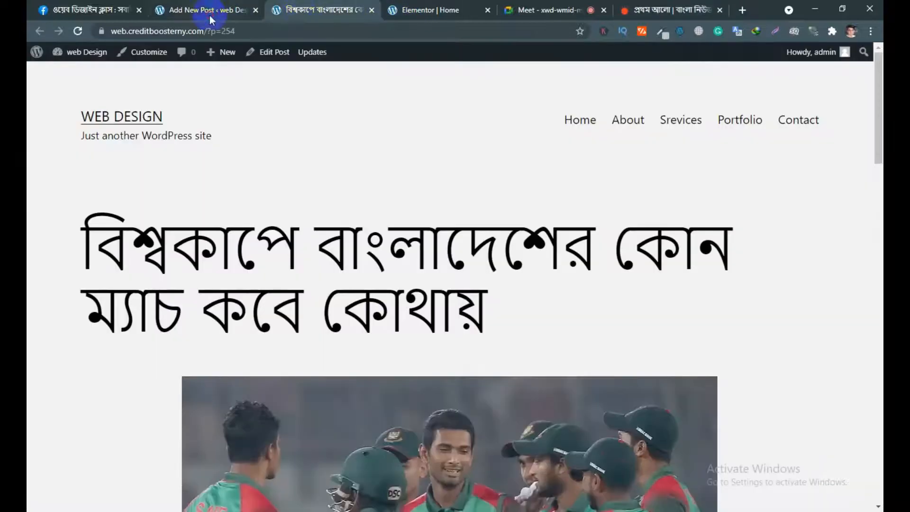
left_click(208, 10)
left_click(319, 14)
left_click(372, 11)
left_click(217, 13)
left_click(305, 11)
scroll(502, 255, "up", 3)
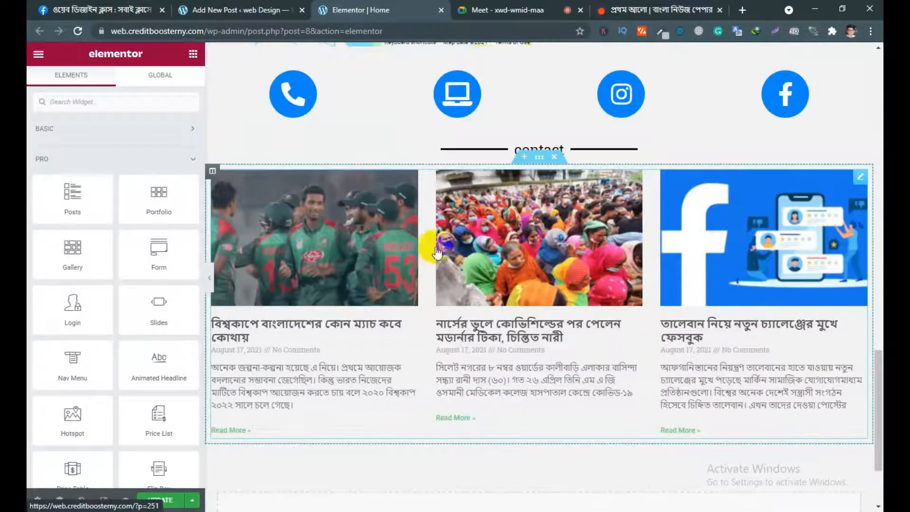
- Open the Posts widget's settings, change its skin from Classic to Cards and check the resulting post cards
left_click(859, 188)
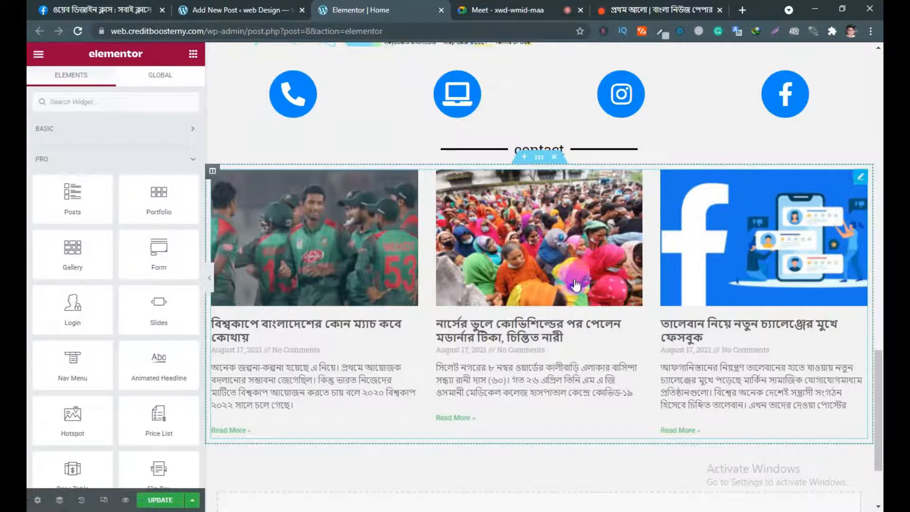
scroll(463, 268, "down", 3)
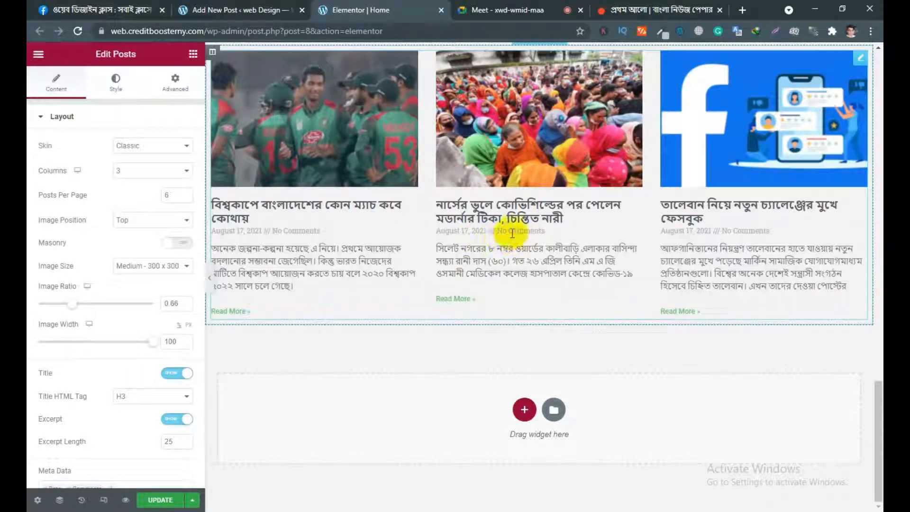
scroll(520, 235, "up", 3)
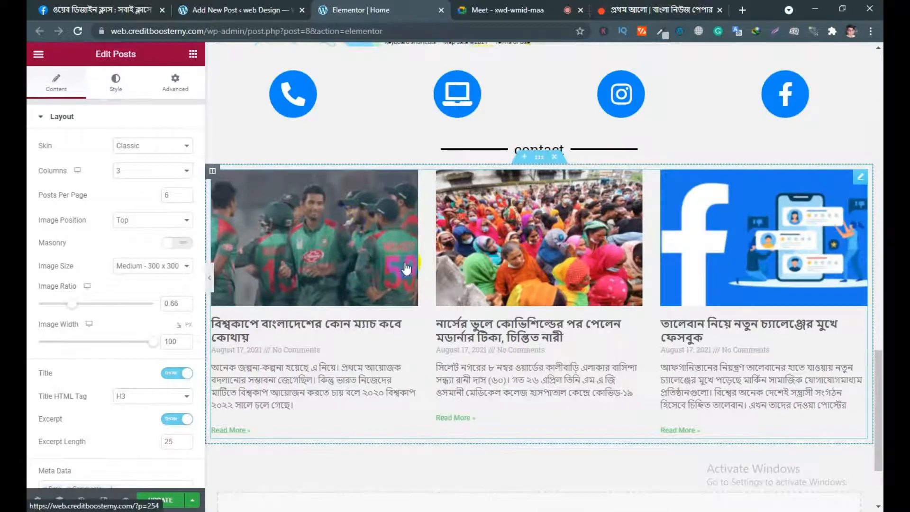
left_click(859, 179)
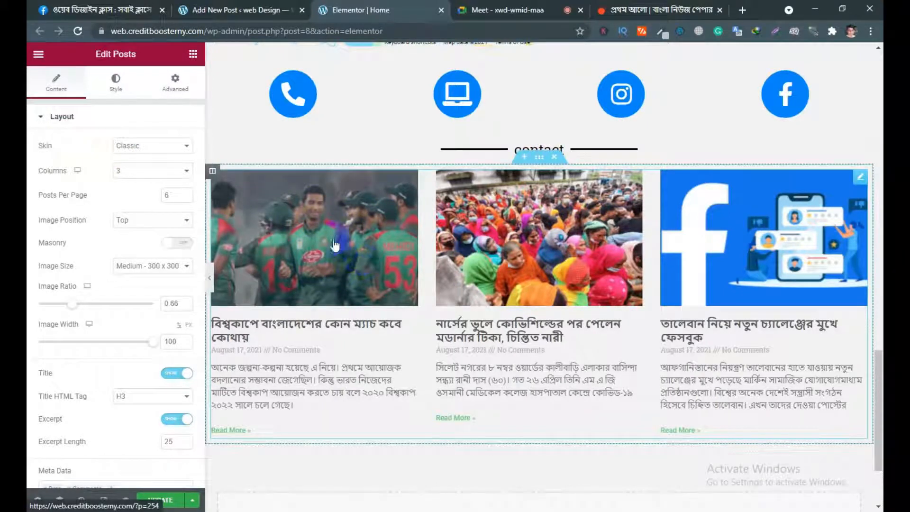
left_click(131, 147)
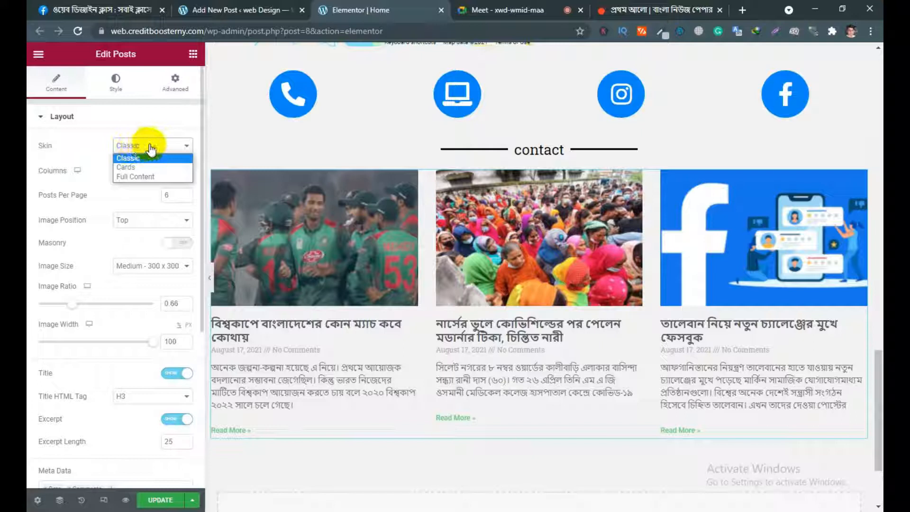
left_click(124, 178)
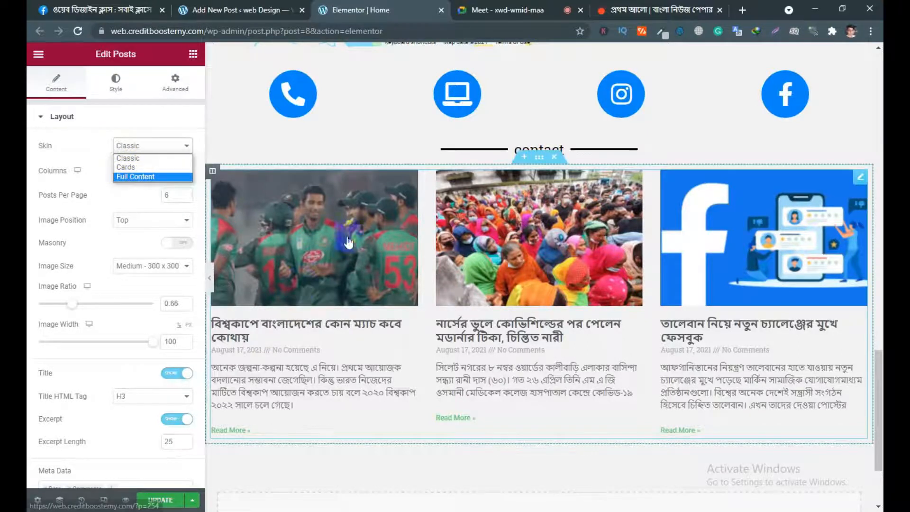
left_click(126, 168)
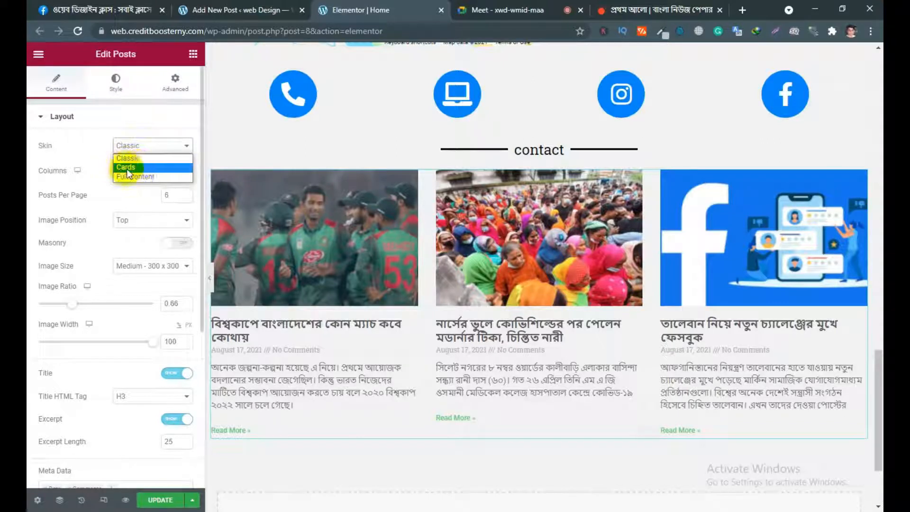
left_click(126, 168)
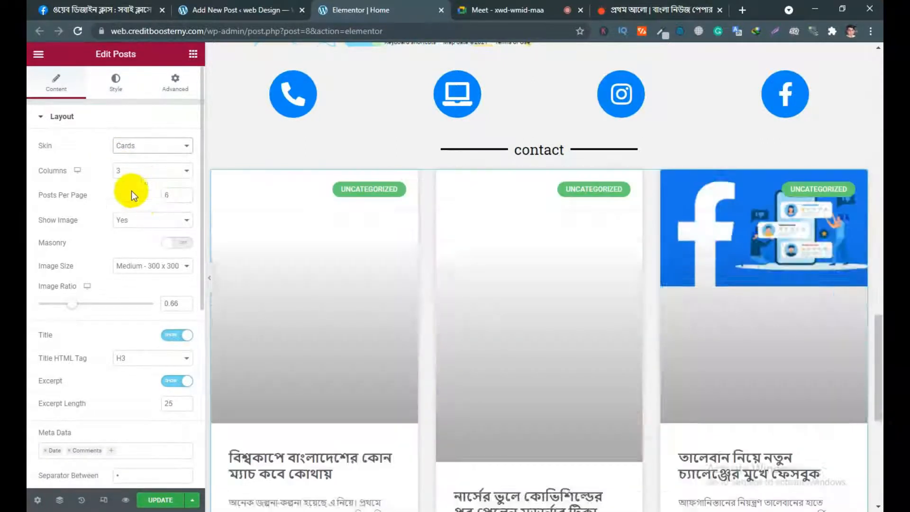
scroll(536, 255, "down", 4)
scroll(536, 254, "up", 5)
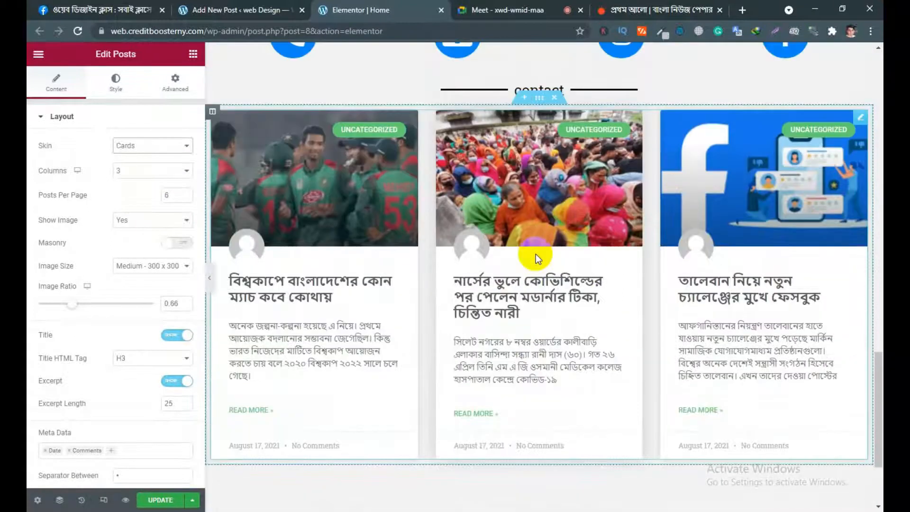
scroll(507, 251, "down", 3)
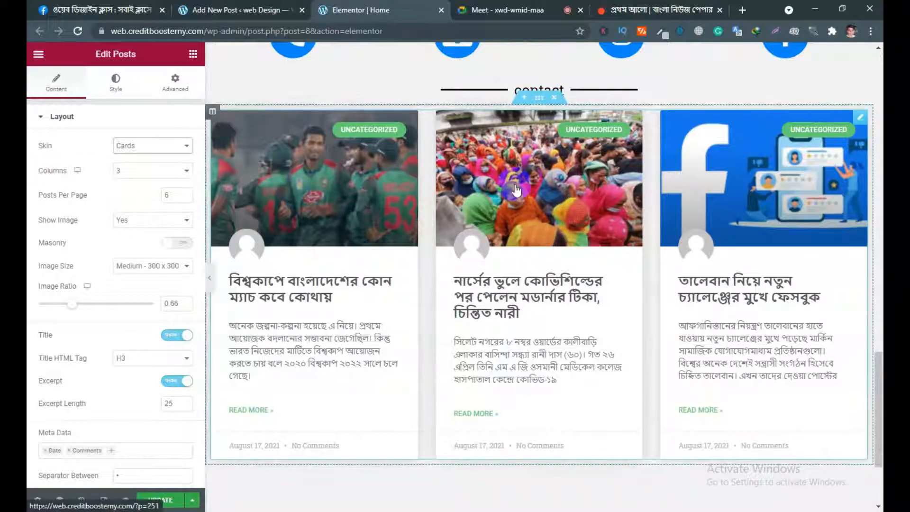
- Set the Posts widget to 1 column and look through the single-column layout
left_click(164, 173)
left_click(140, 185)
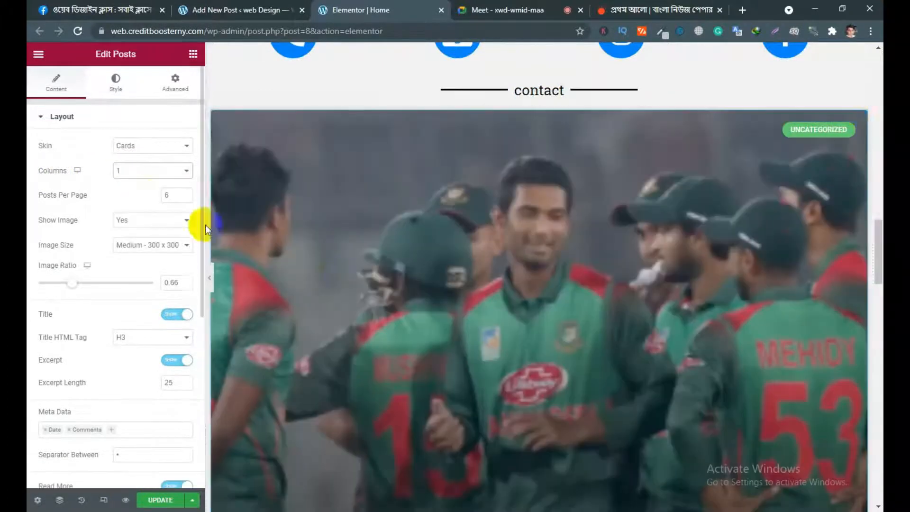
scroll(563, 294, "down", 10)
scroll(570, 301, "down", 4)
scroll(559, 285, "up", 15)
scroll(535, 227, "up", 4)
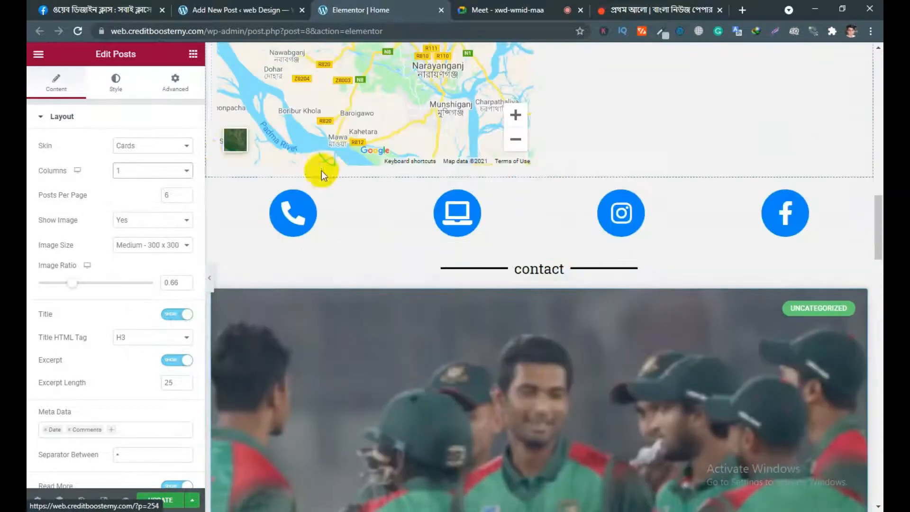
- Try the Posts widget with 2, 3 and 4 columns in turn and compare the card layouts
left_click(167, 170)
left_click(127, 194)
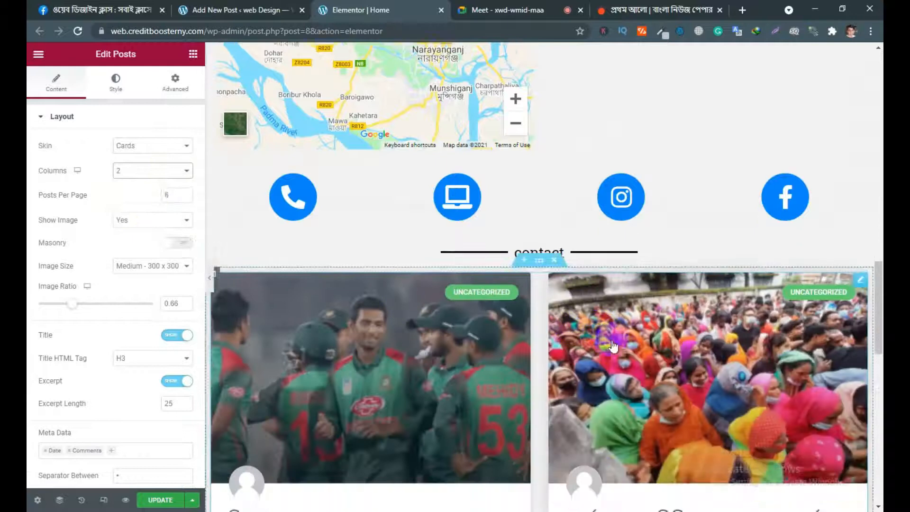
left_click(167, 171)
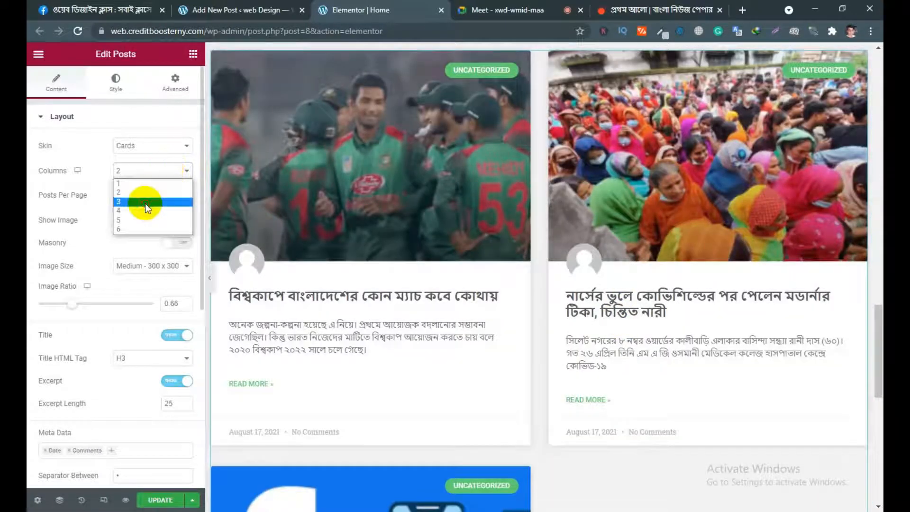
left_click(145, 202)
left_click(179, 179)
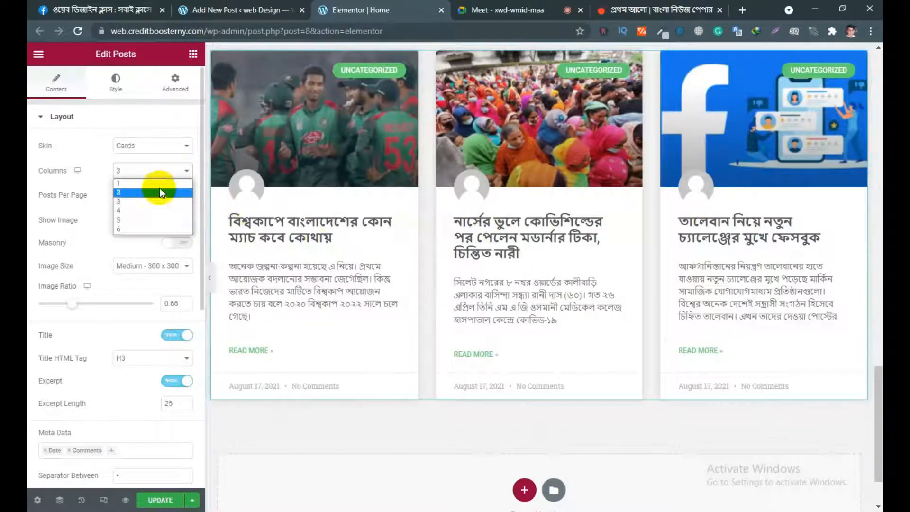
left_click(157, 211)
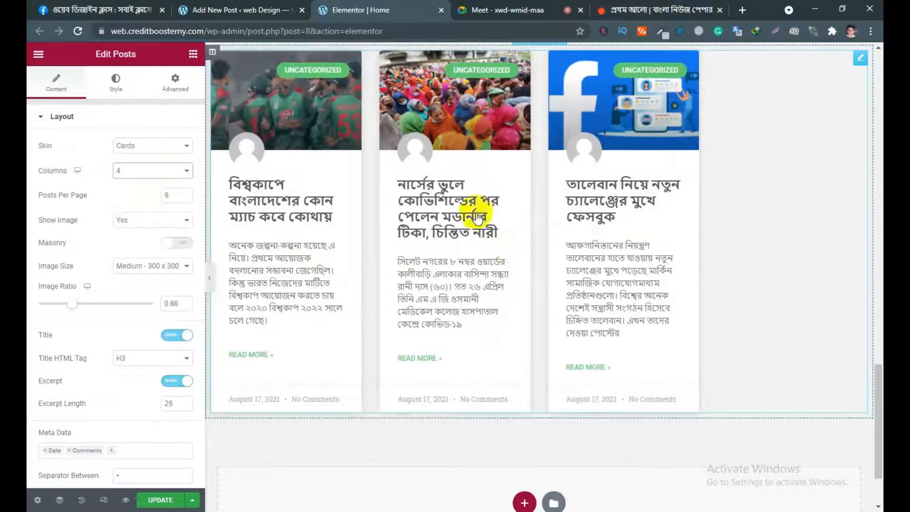
scroll(729, 196, "up", 2)
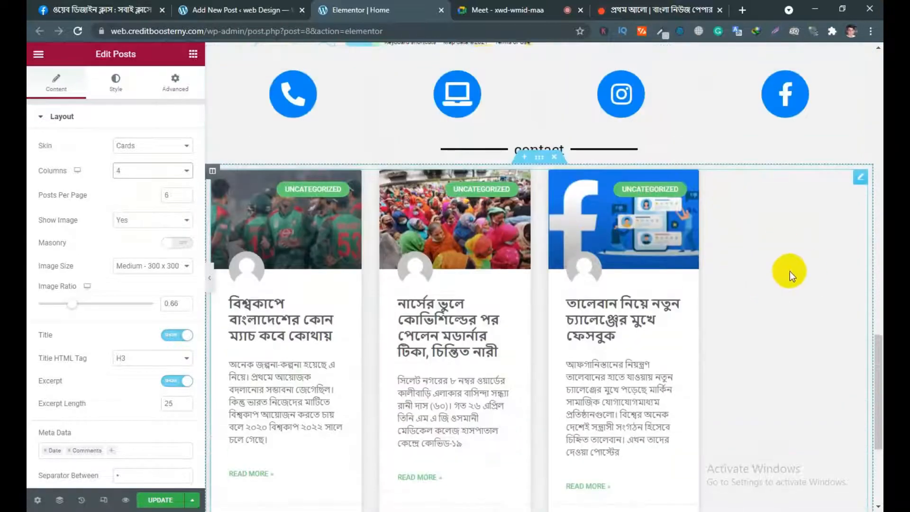
scroll(763, 266, "down", 1)
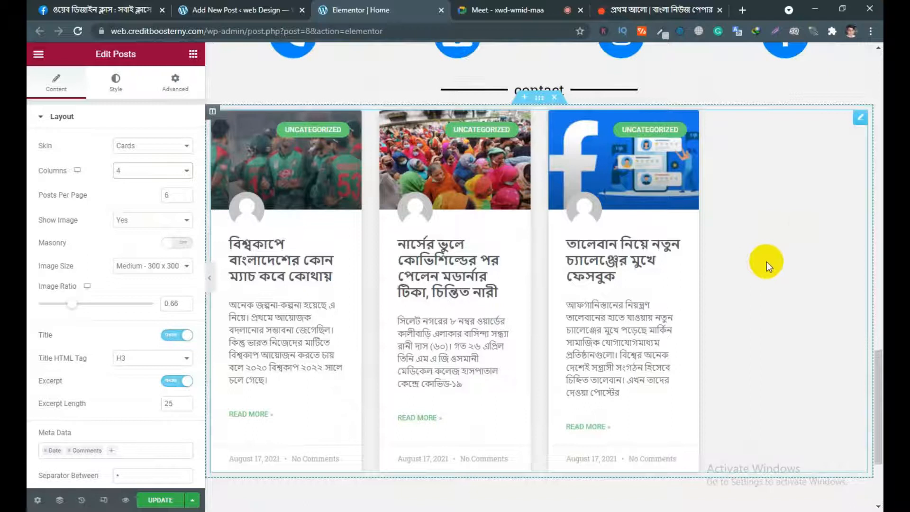
- Set the Posts widget's columns to 3 and check the row of post cards
left_click(176, 173)
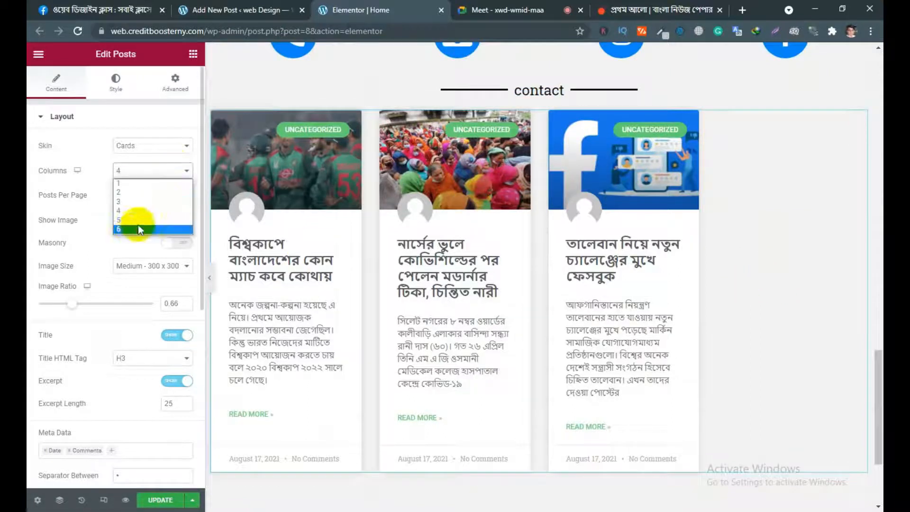
left_click(123, 203)
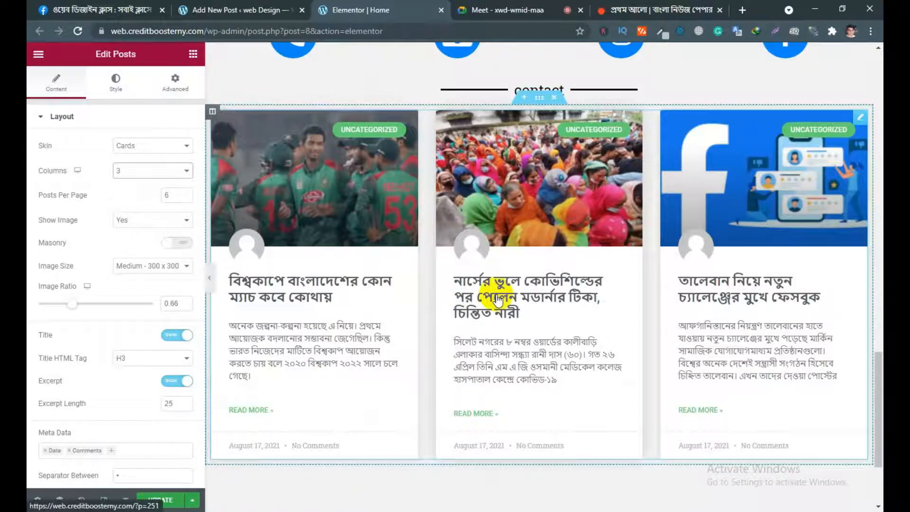
scroll(645, 278, "down", 1)
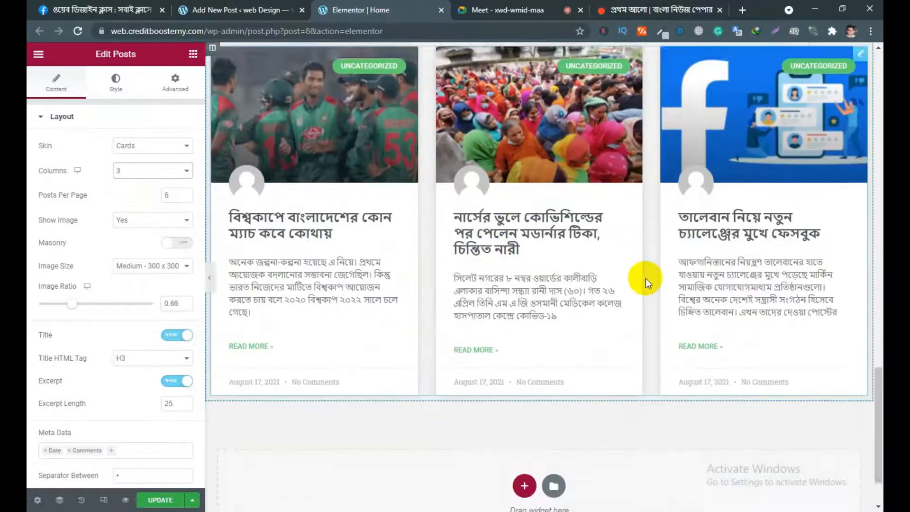
scroll(645, 277, "up", 1)
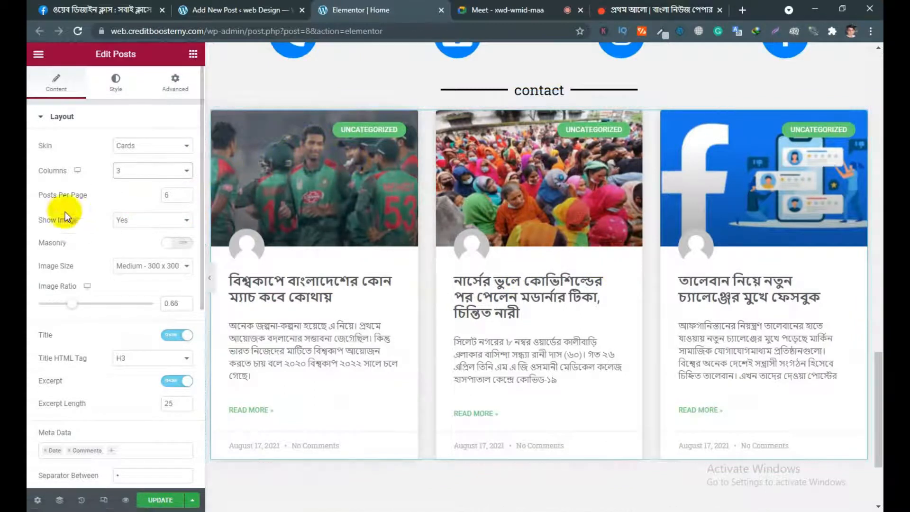
- Set the Posts widget's posts per page to 10 and check the card grid on the Home page
left_click(177, 195)
scroll(545, 295, "down", 3)
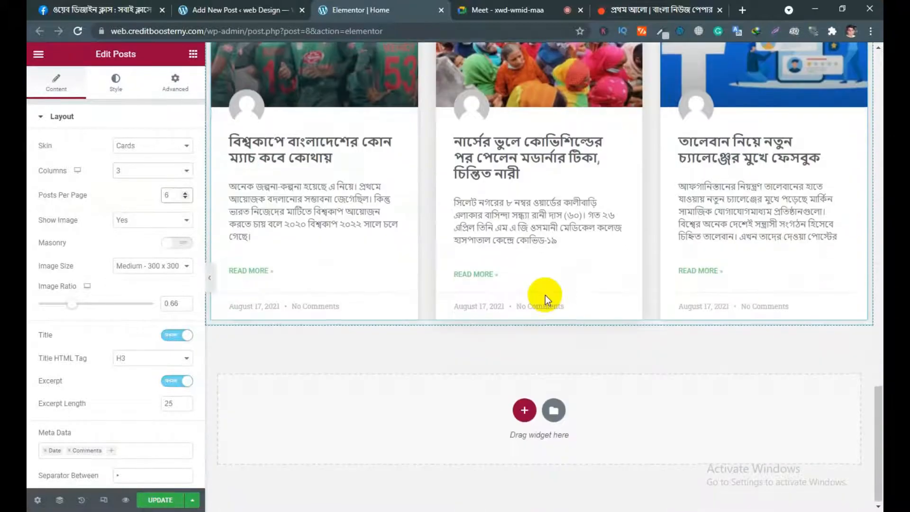
scroll(545, 295, "up", 3)
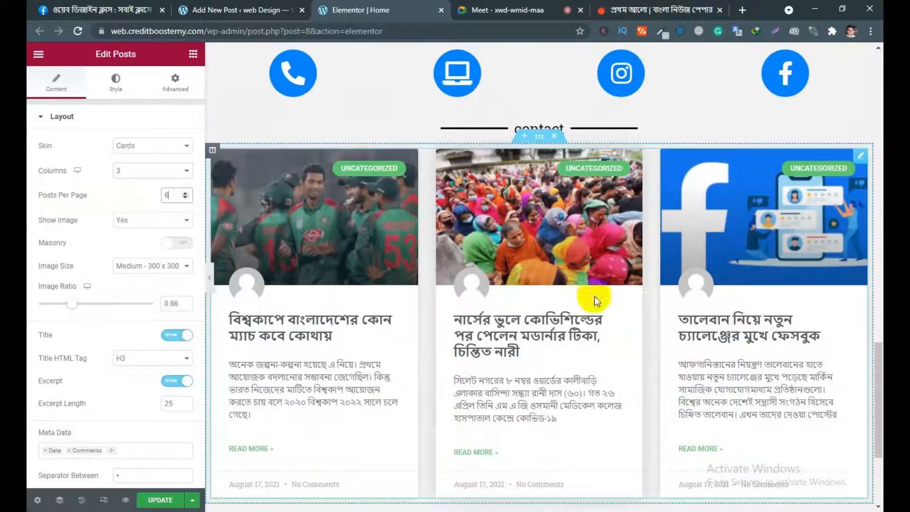
scroll(569, 303, "down", 2)
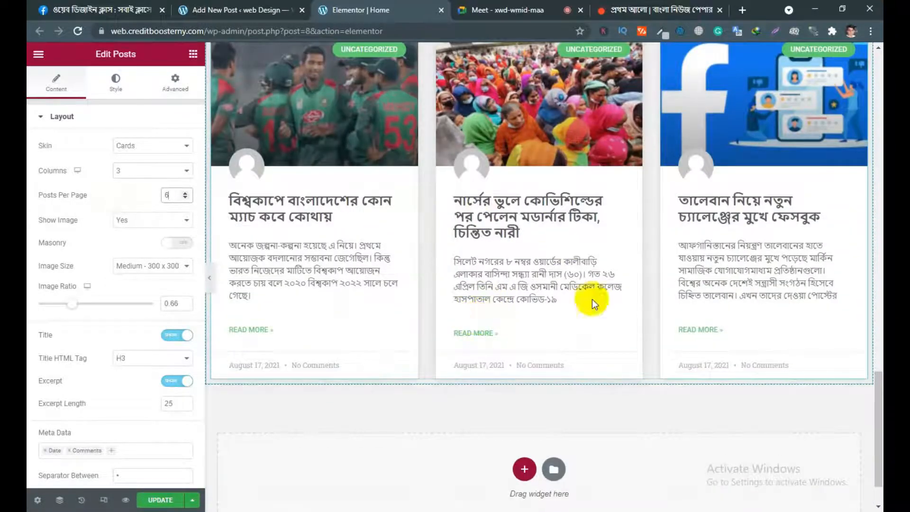
scroll(474, 296, "up", 3)
scroll(464, 292, "down", 2)
scroll(355, 230, "up", 1)
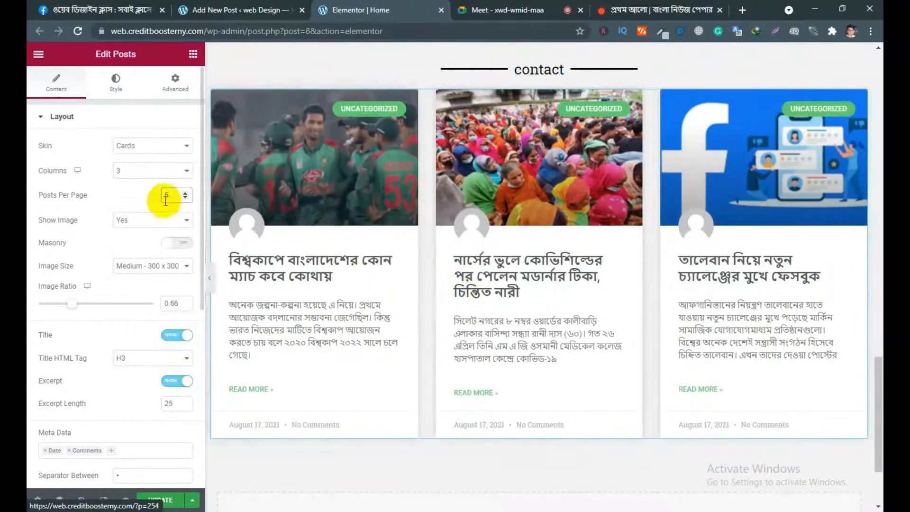
scroll(487, 345, "down", 1)
left_click_drag(173, 197, 145, 199)
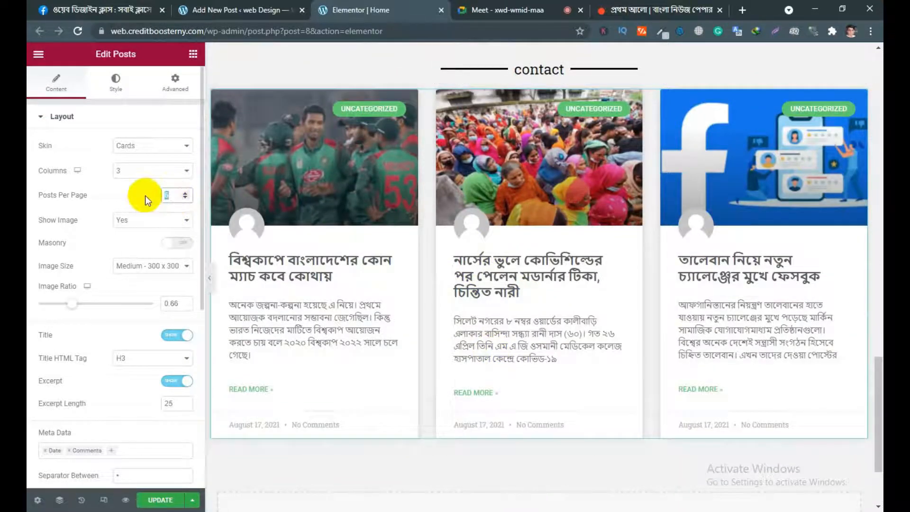
type("10")
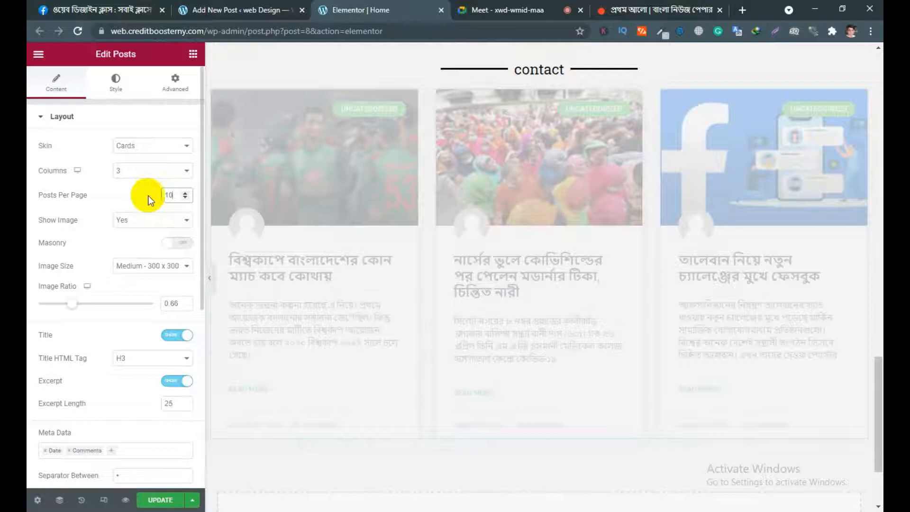
scroll(525, 325, "down", 2)
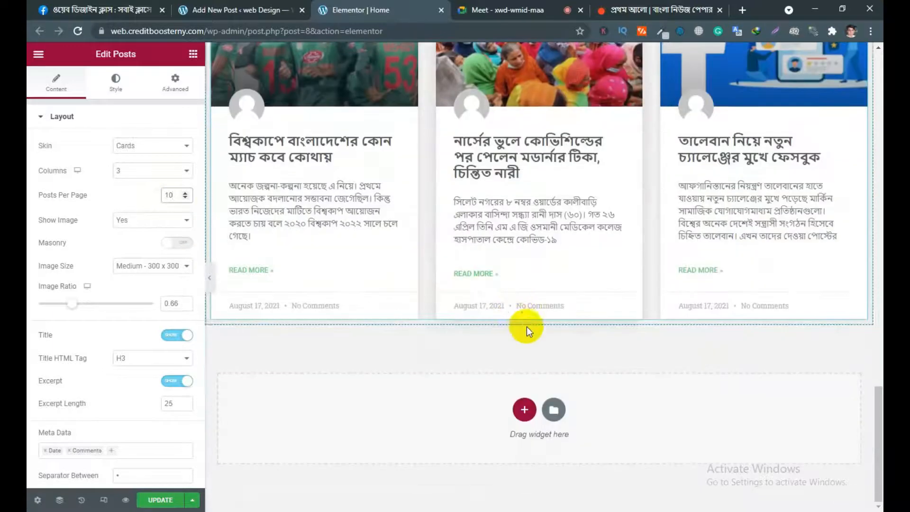
- Look over the row of post cards and set the Posts widget's posts per page to 6
scroll(532, 332, "up", 5)
scroll(532, 336, "down", 4)
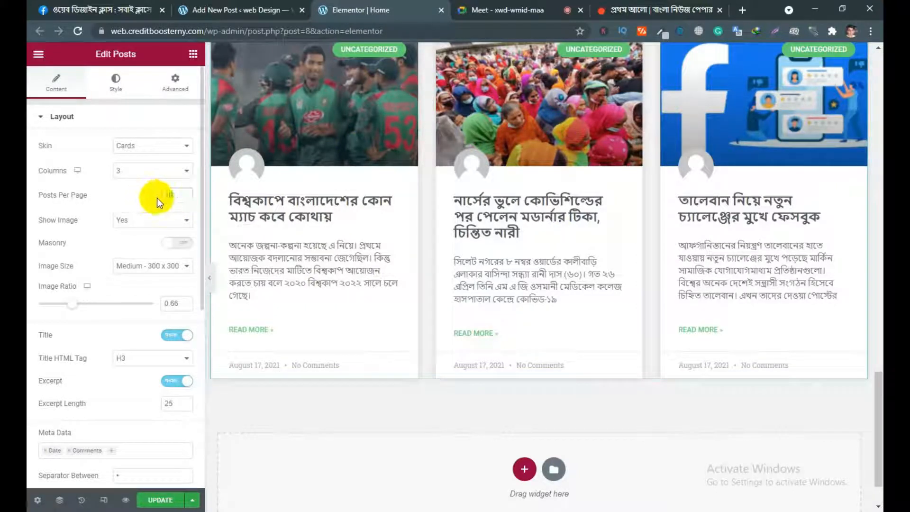
scroll(488, 280, "down", 1)
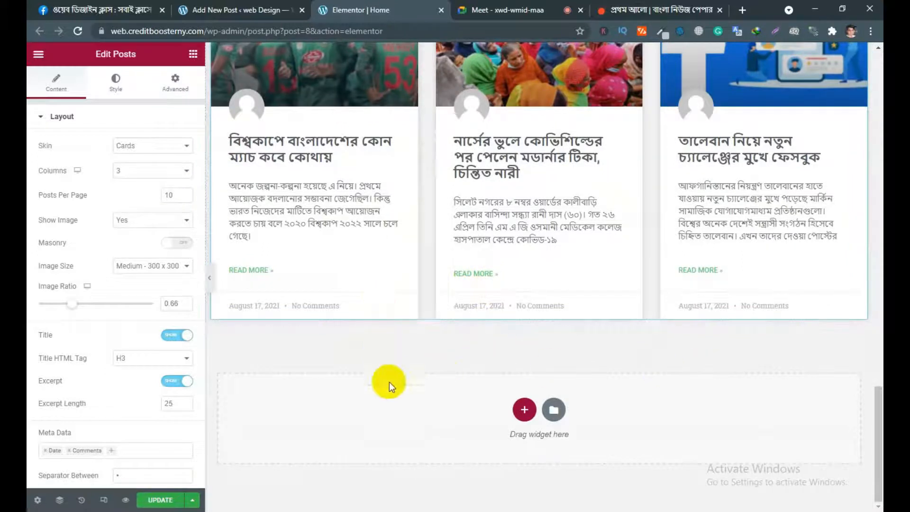
scroll(474, 298, "up", 3)
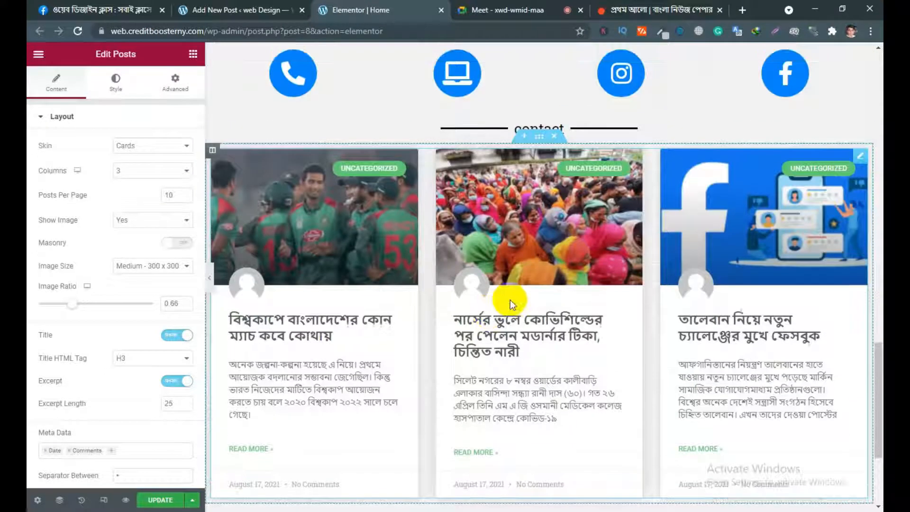
scroll(312, 279, "down", 3)
scroll(327, 253, "up", 3)
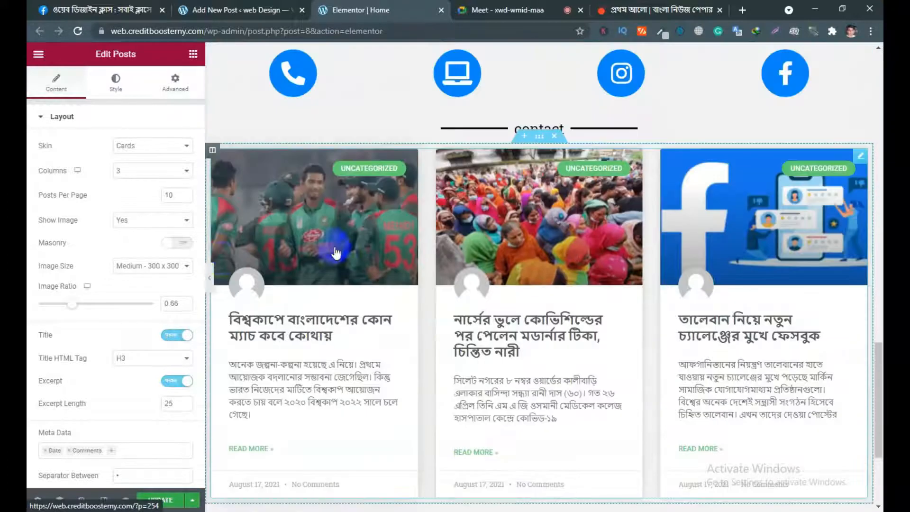
type("6")
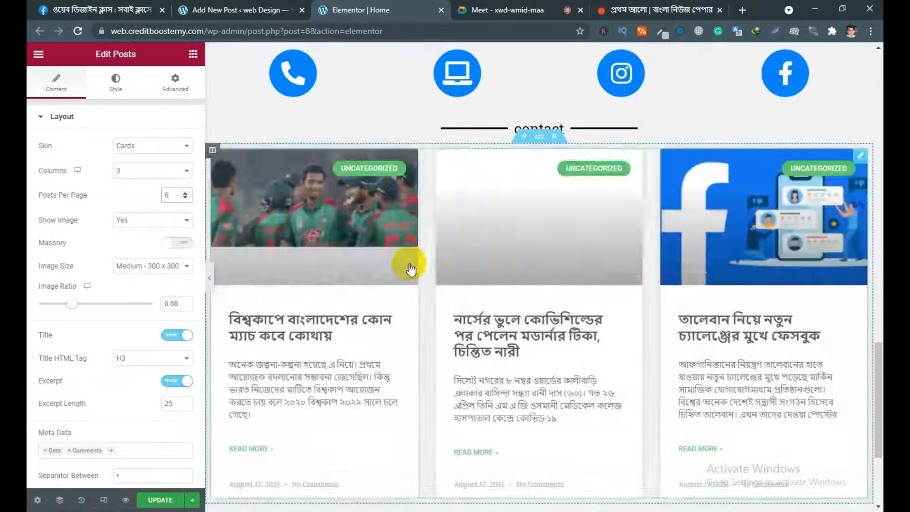
scroll(328, 246, "down", 1)
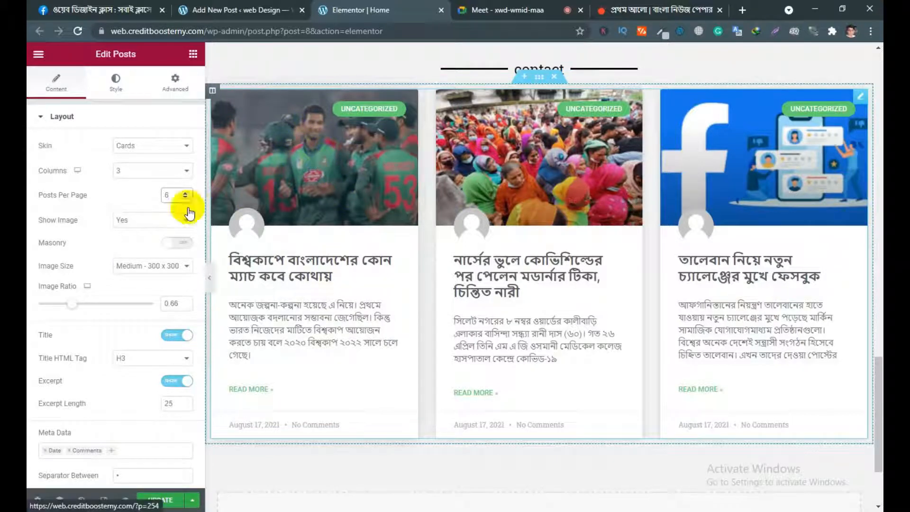
- Try the post cards with Show Image set to No and with Masonry turned on, restoring both settings
left_click(135, 219)
left_click(145, 247)
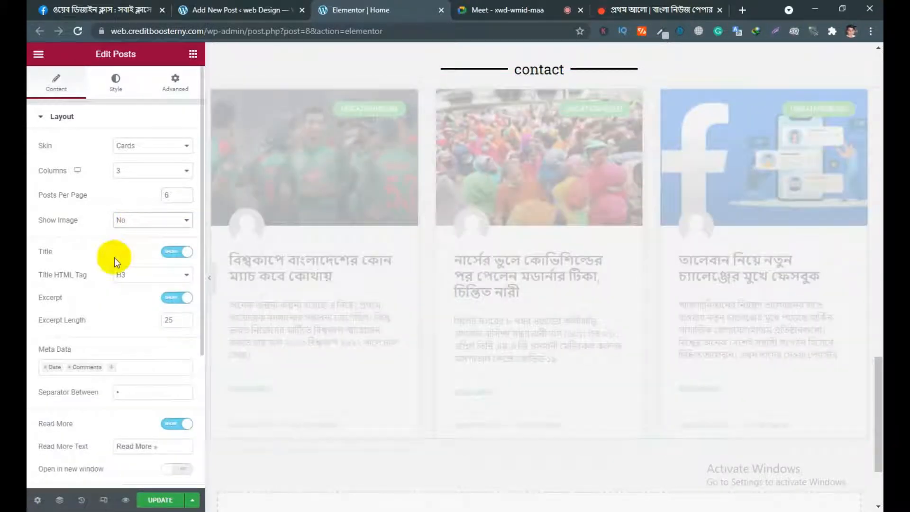
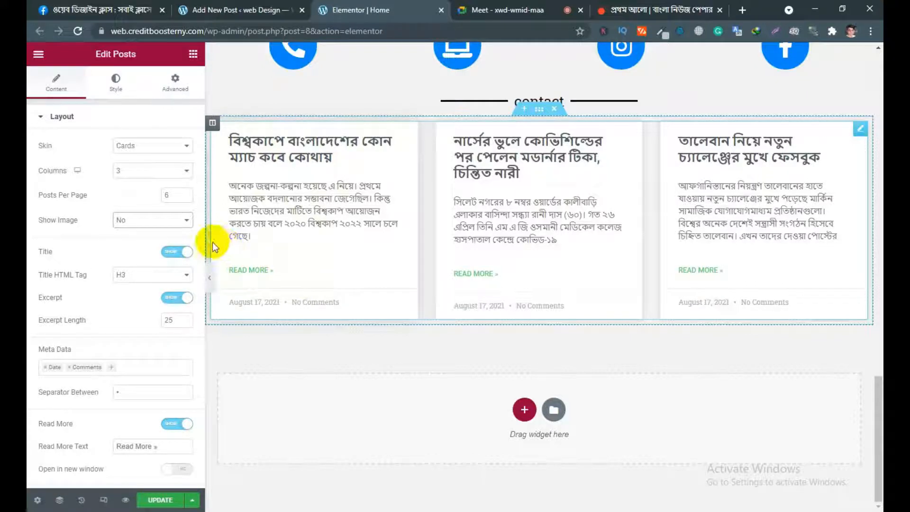
left_click(157, 220)
left_click(123, 230)
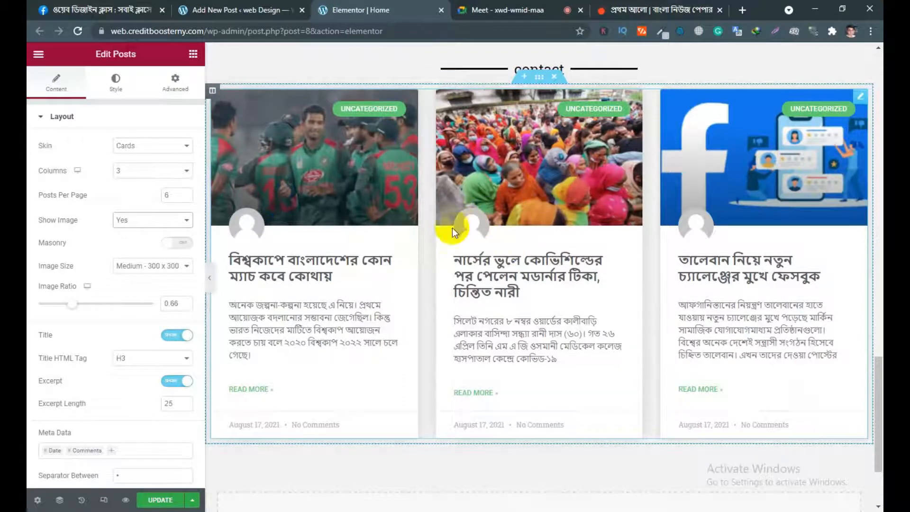
left_click(142, 222)
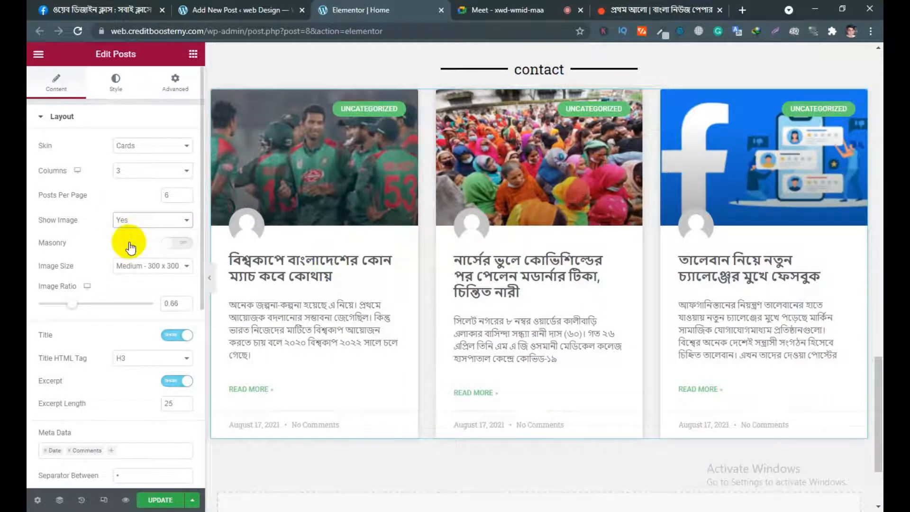
left_click(131, 247)
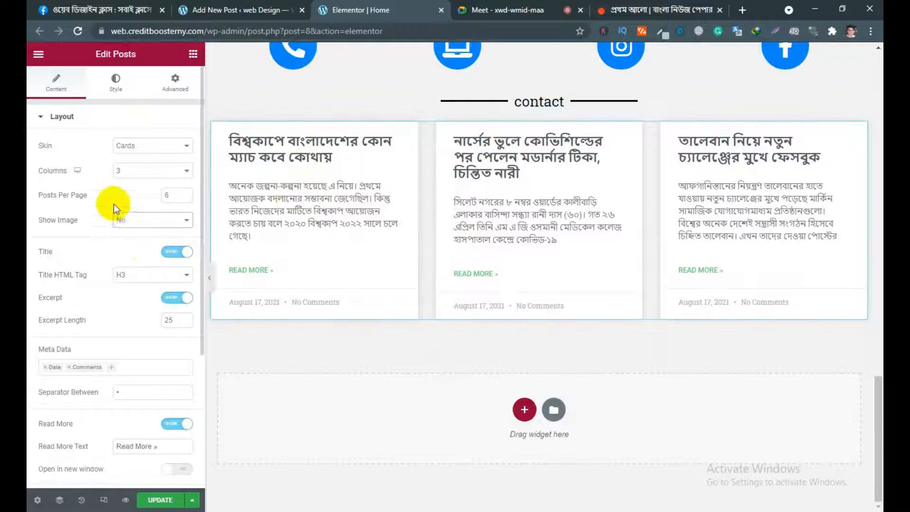
left_click(175, 230)
left_click(116, 239)
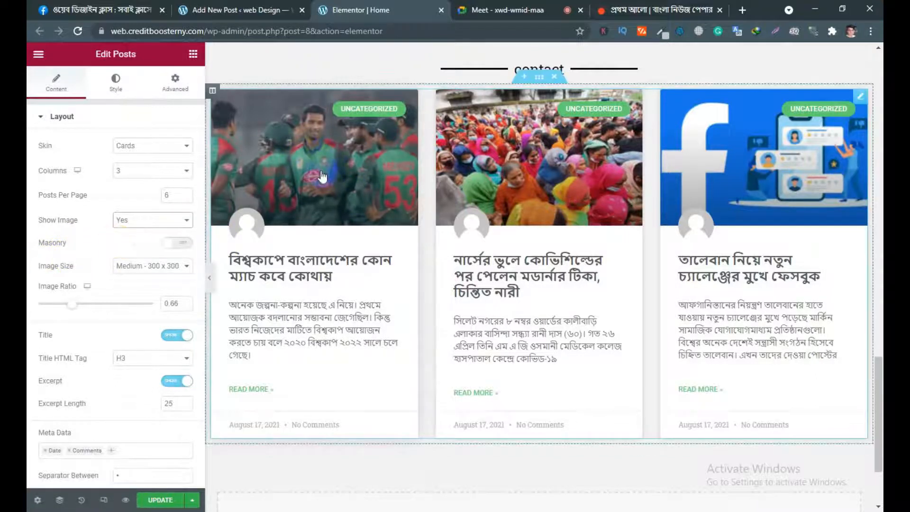
left_click(184, 244)
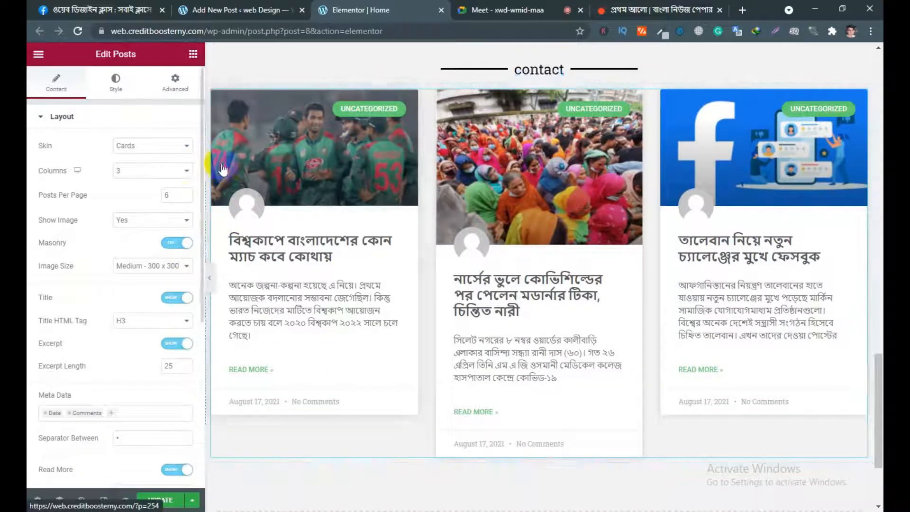
left_click(182, 242)
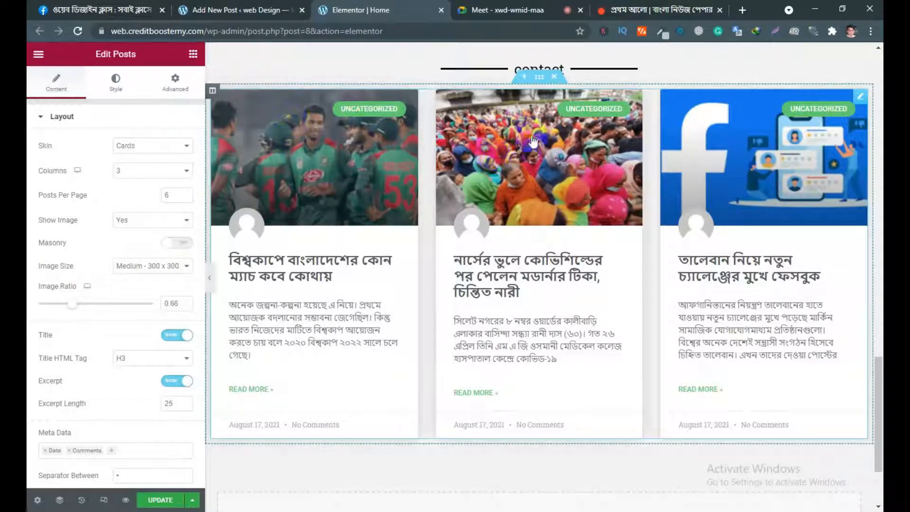
- Compare the Full and Medium - 300 x 300 image sizes on the post cards and set the image size to Full
left_click(185, 265)
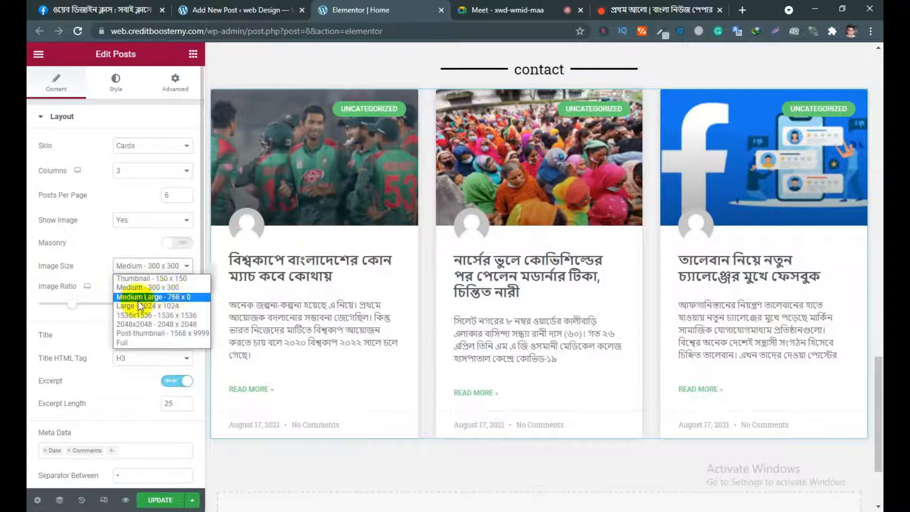
left_click(124, 345)
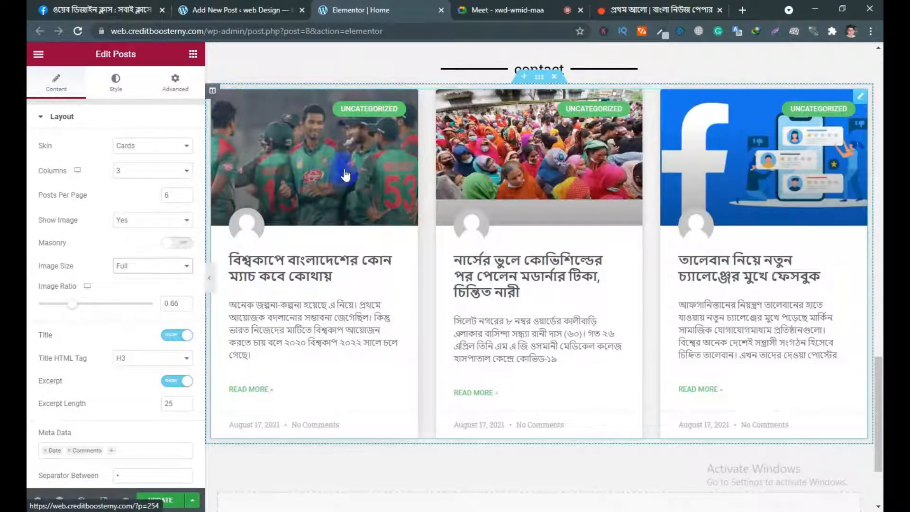
left_click(129, 266)
left_click(131, 342)
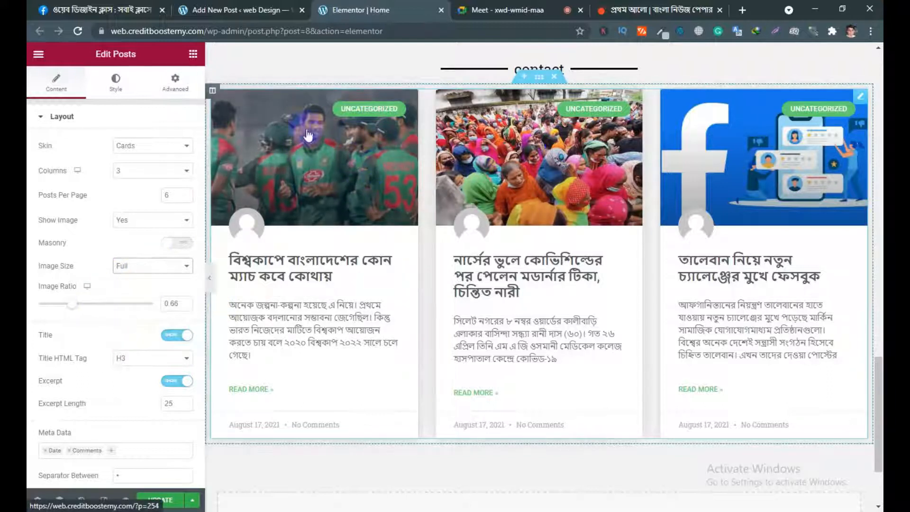
left_click(152, 265)
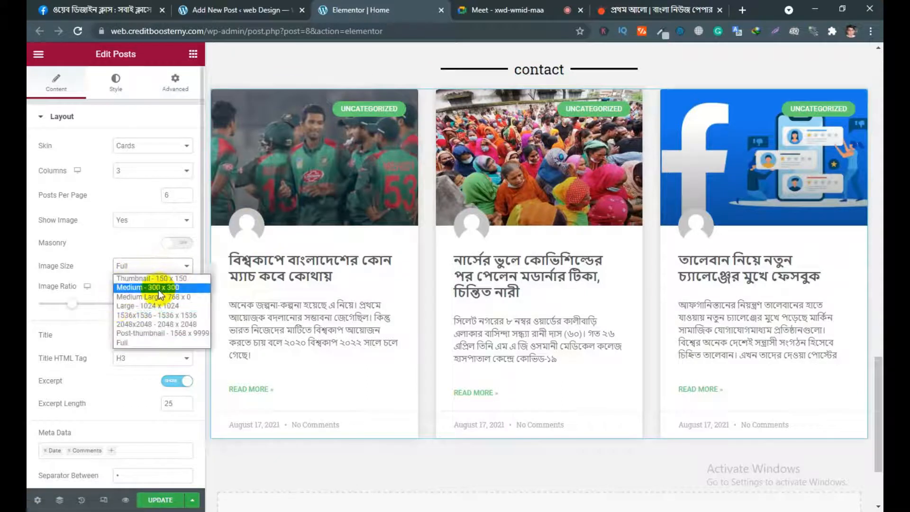
left_click(159, 291)
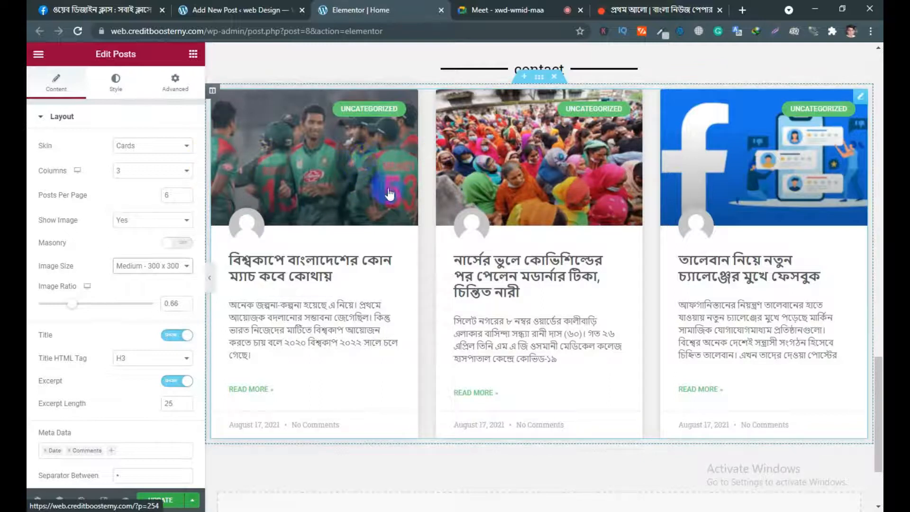
left_click(148, 267)
left_click(130, 341)
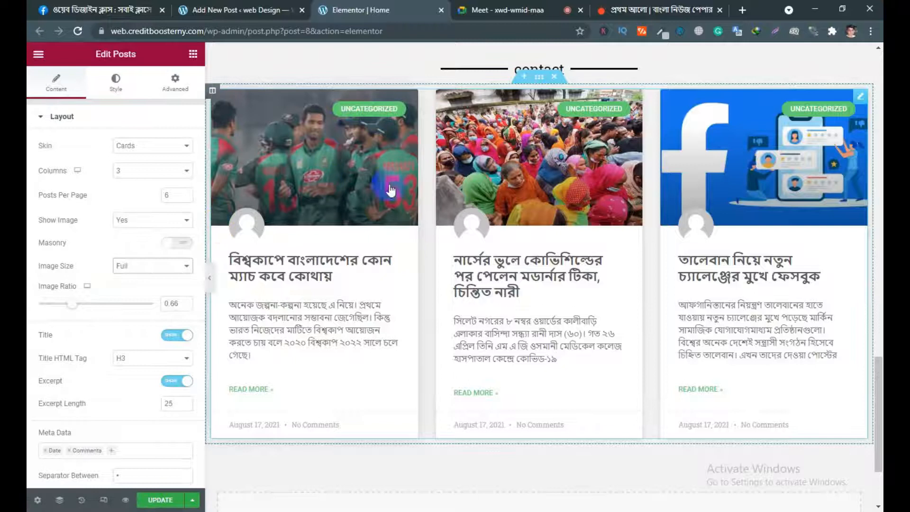
- Set the Posts widget's title HTML tag to H1
scroll(99, 278, "down", 1)
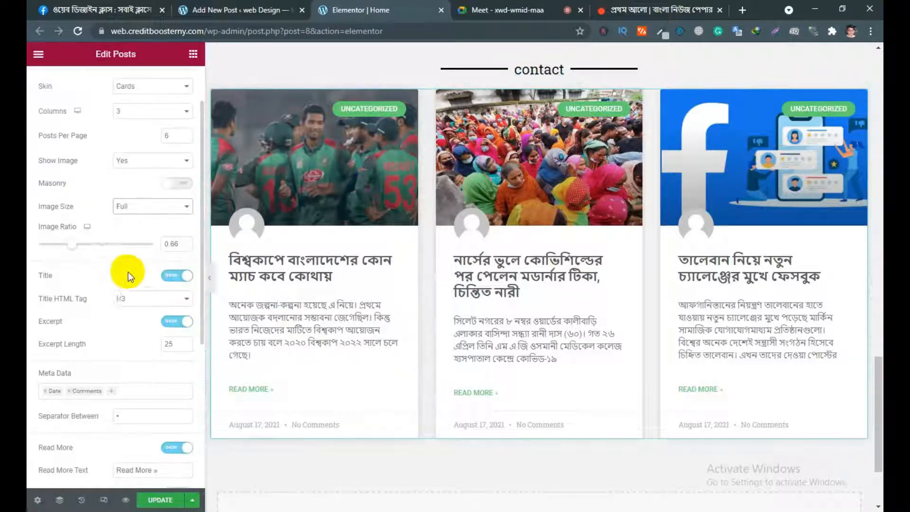
scroll(283, 261, "up", 1)
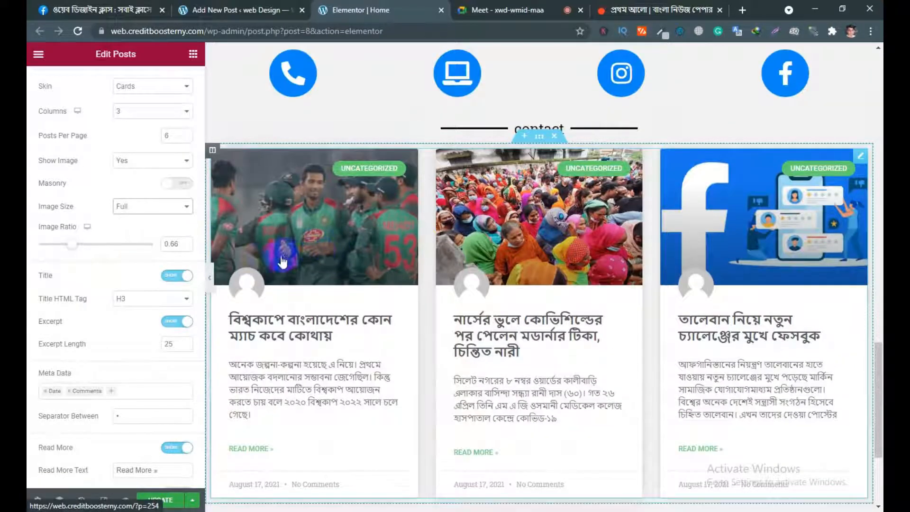
scroll(71, 306, "down", 1)
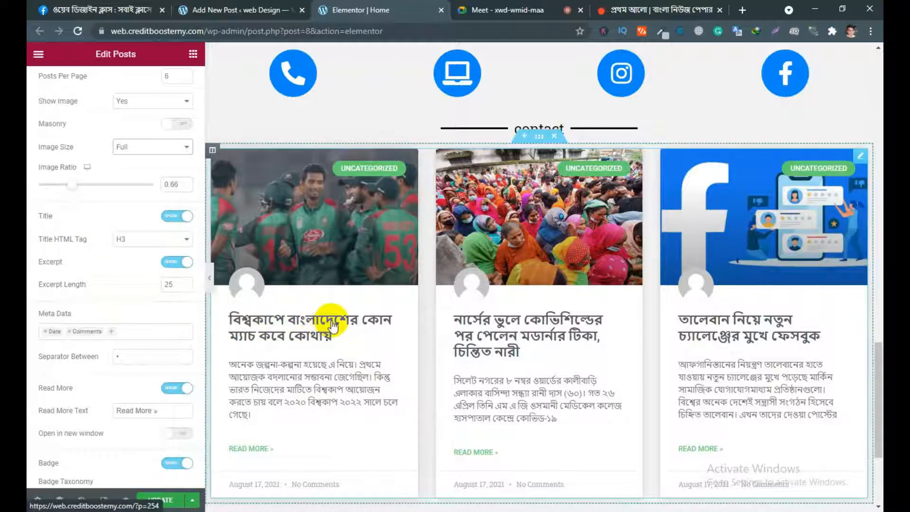
left_click(138, 239)
left_click(132, 252)
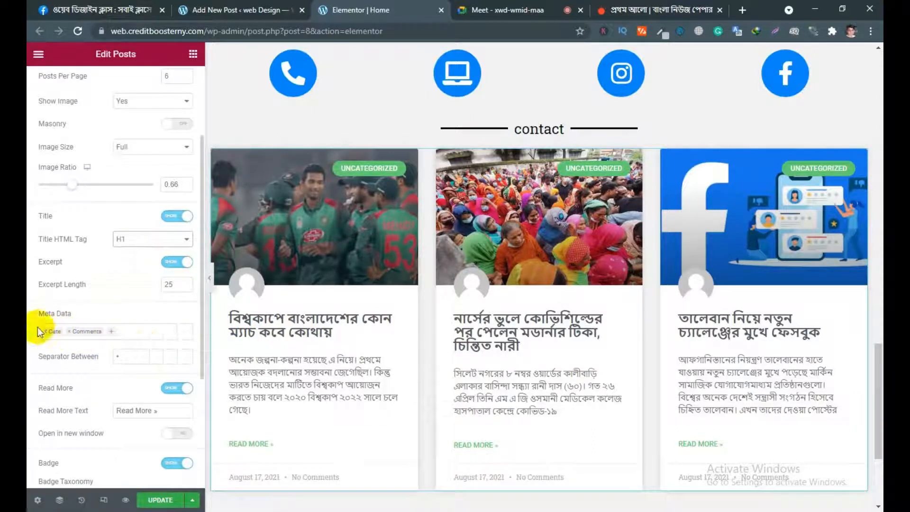
- Examine the Posts widget's Meta Data setting and the matching date and comments line on the cards
scroll(125, 327, "down", 3)
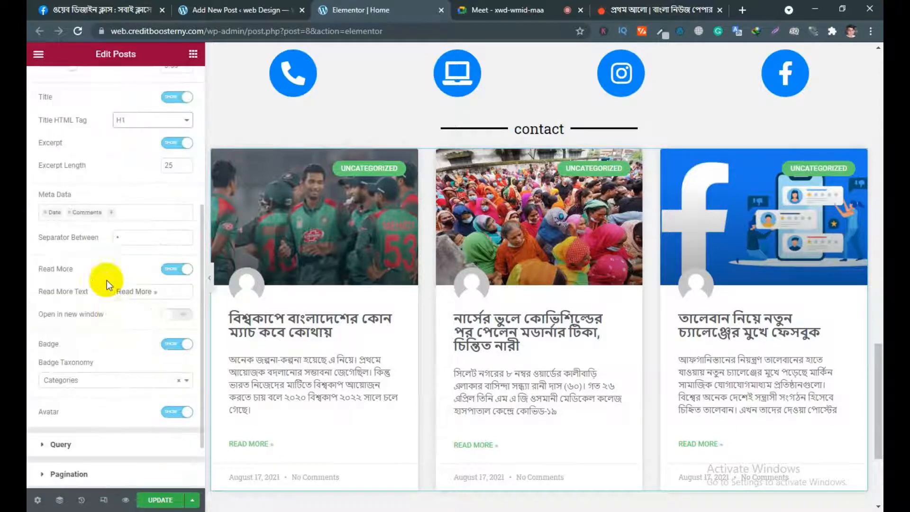
left_click(125, 211)
left_click(125, 212)
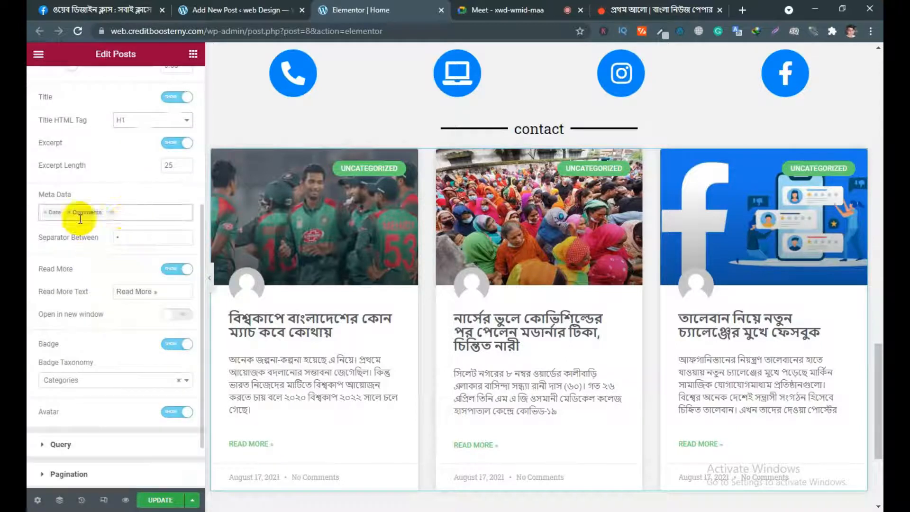
scroll(320, 387, "down", 2)
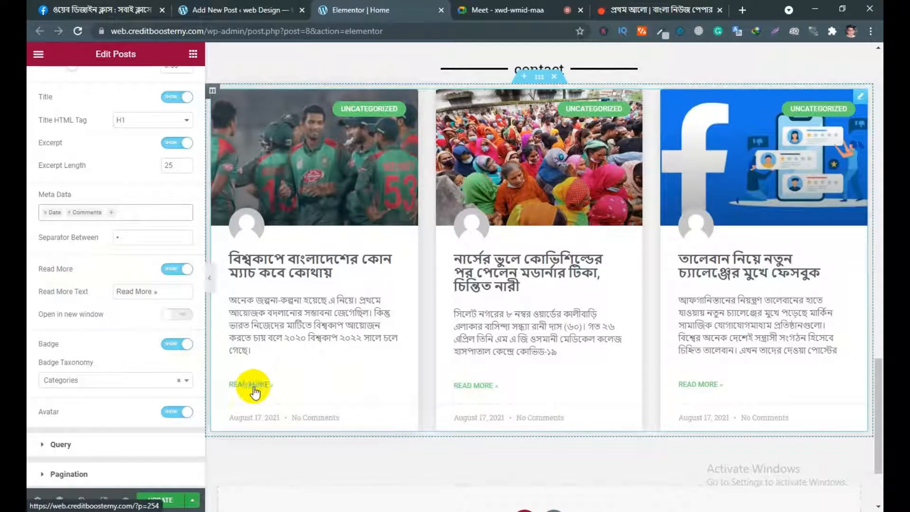
- Replace the Posts widget's Read More text with the Bengali label "আর পড়ুন"
left_click(167, 294)
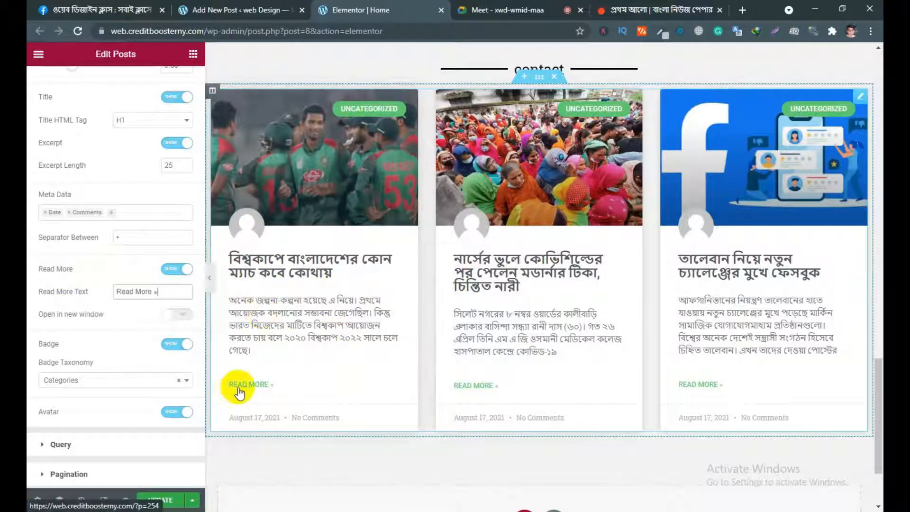
left_click_drag(156, 291, 105, 298)
left_click(169, 290)
key("BackSpace")
key("BackSpace")
key("BackSpace")
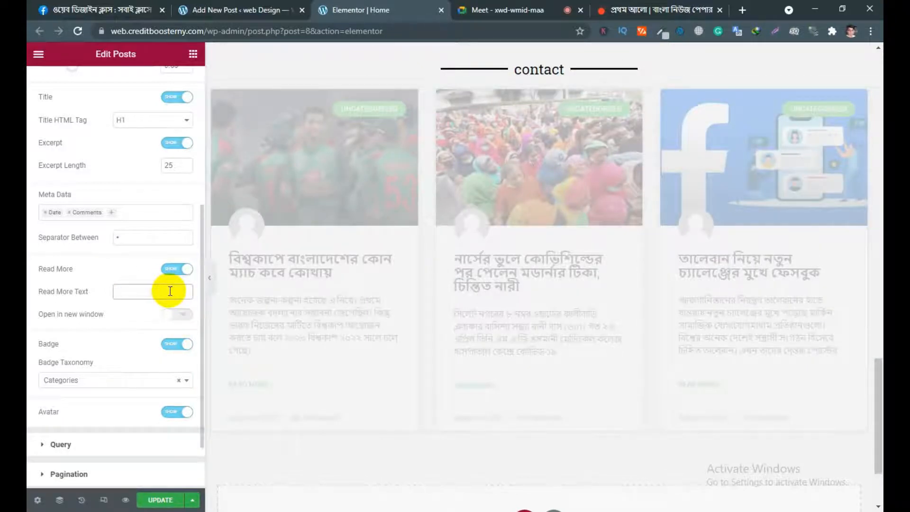
type("a")
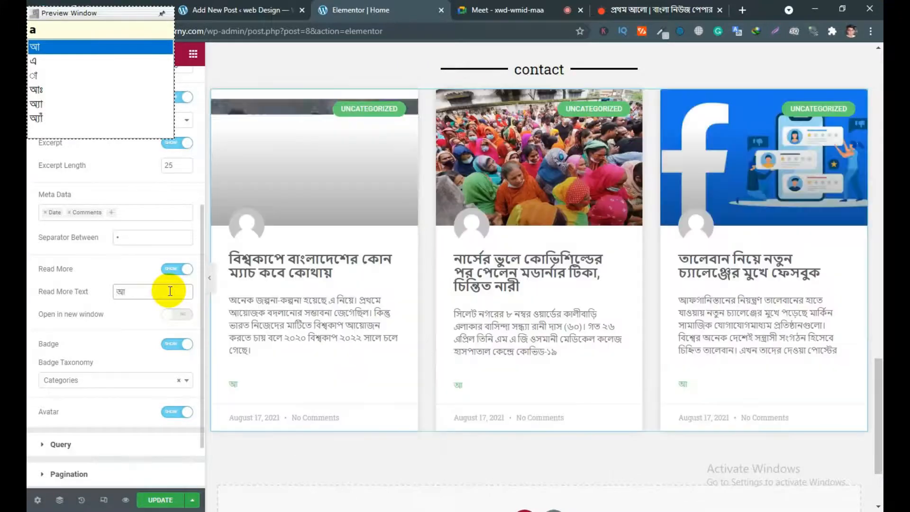
type("r")
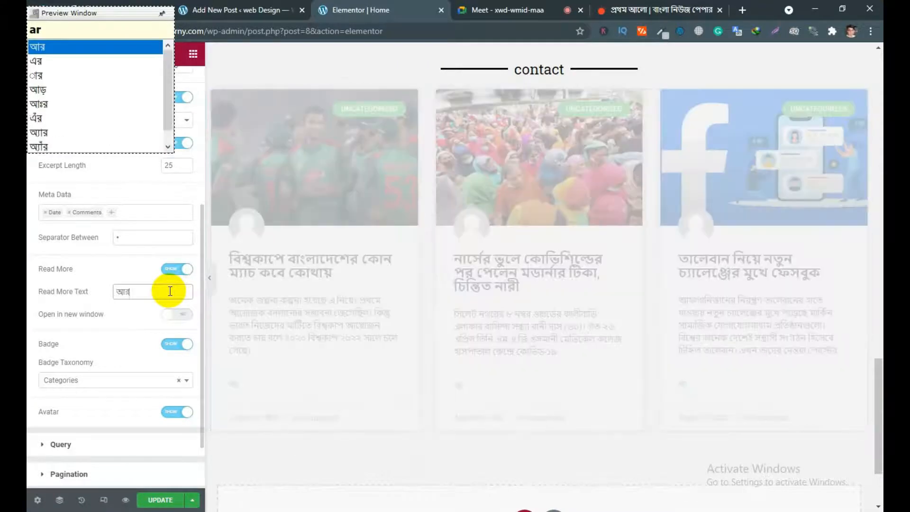
type(" po")
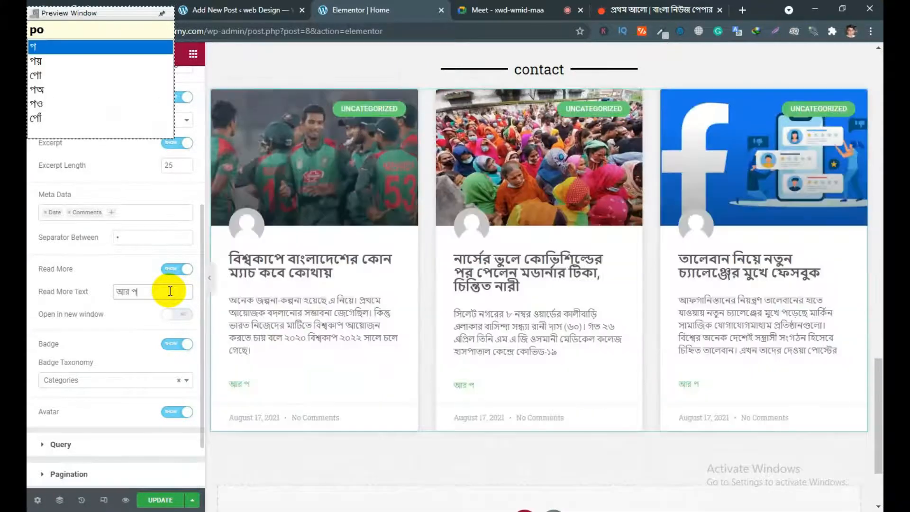
type("Run")
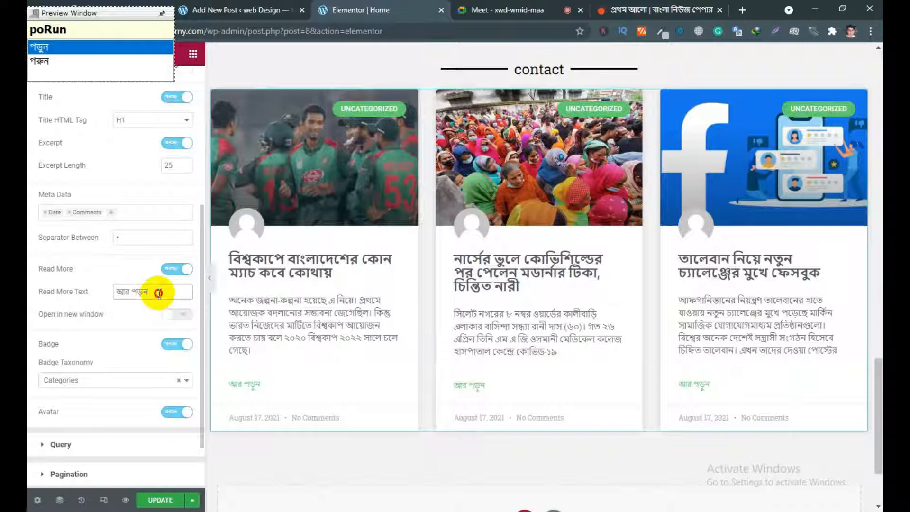
key("Return")
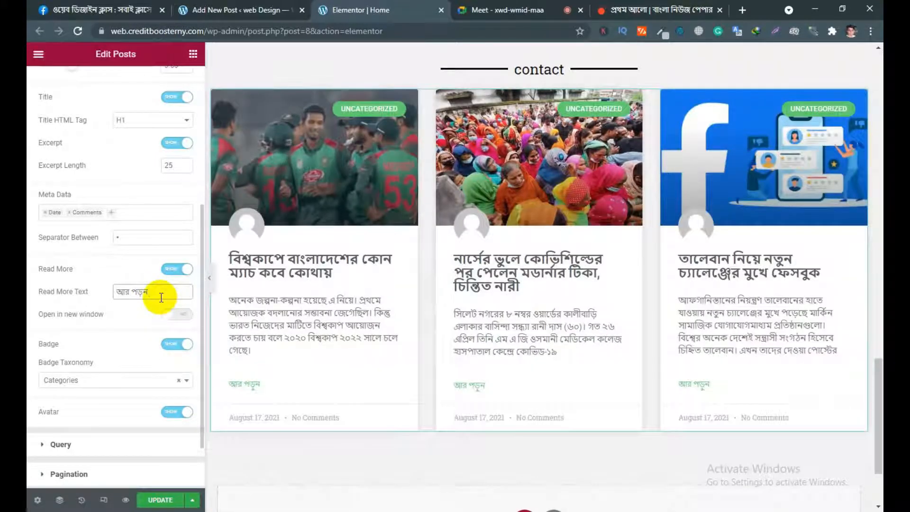
- Correct the Posts widget's Read More text to "আরো পড়ুন"
left_click(129, 292)
key("BackSpace")
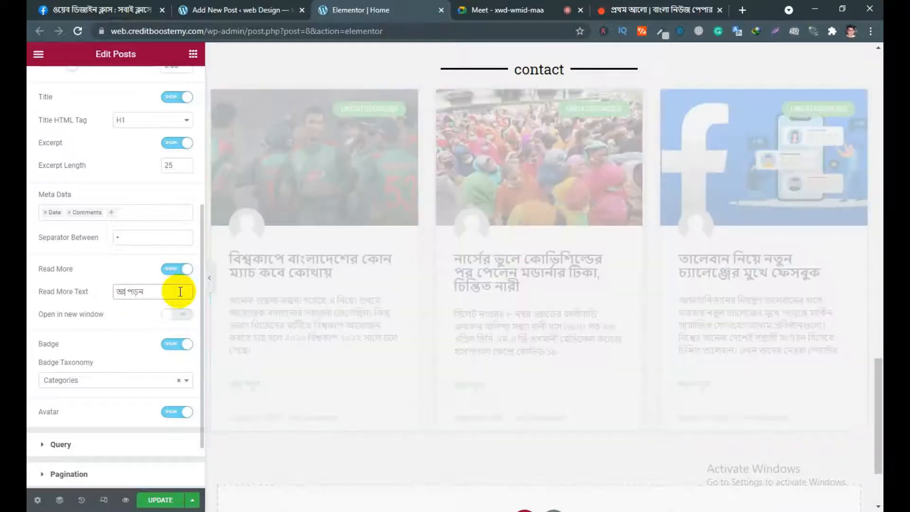
type("rO")
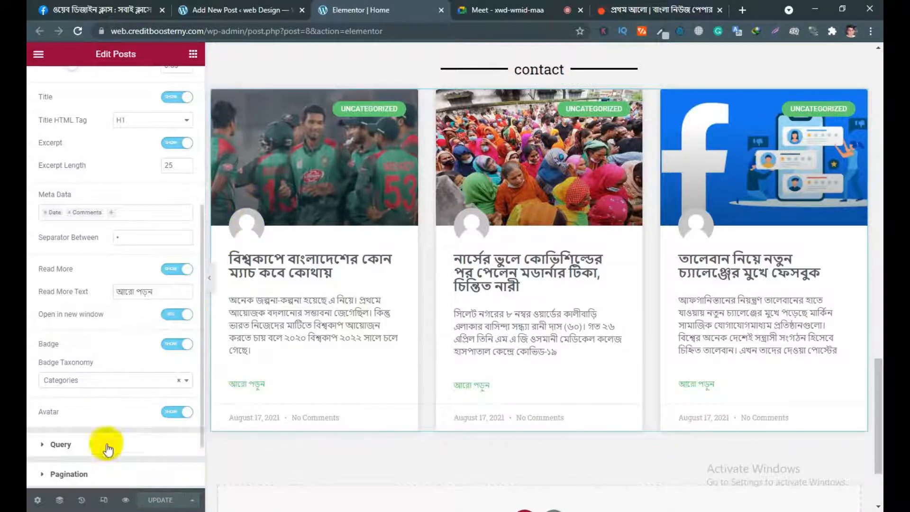
- Set the Read More links to open in a new window and preview the Home page down to its post cards
left_click(124, 500)
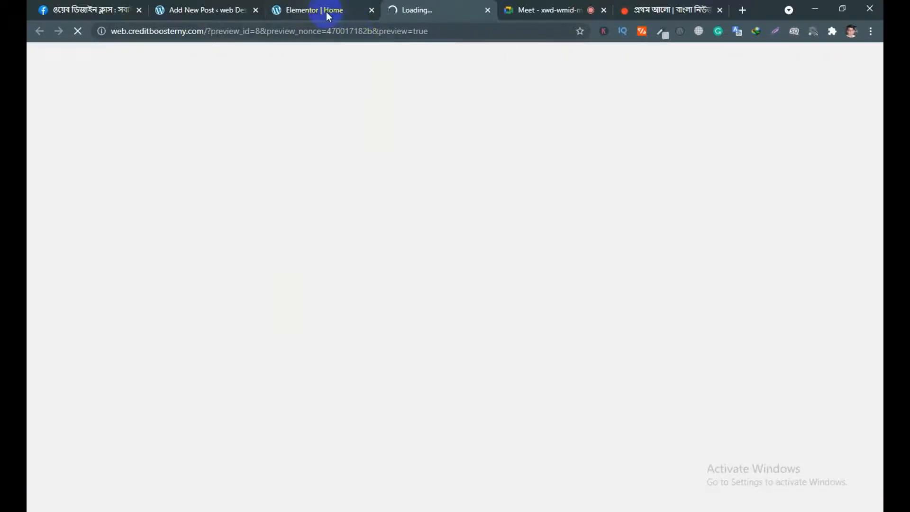
left_click(327, 12)
left_click(176, 314)
left_click(422, 10)
scroll(452, 363, "down", 15)
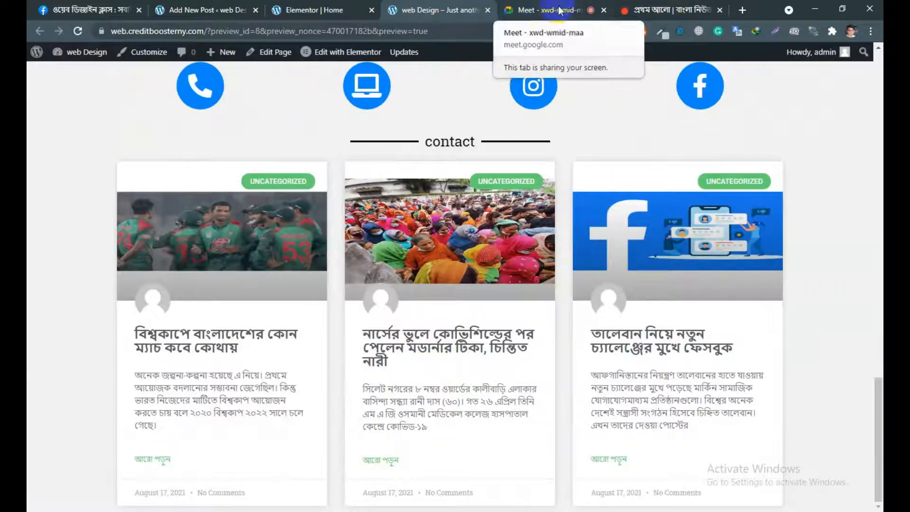
- Test the middle card's Read More link, close the opened post, and turn Open in new window off in the Posts widget
left_click(391, 458)
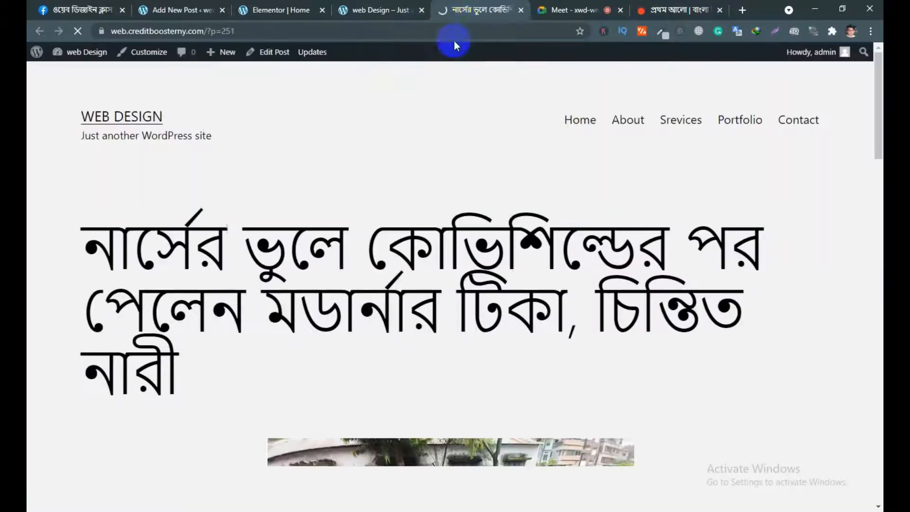
scroll(474, 209, "down", 20)
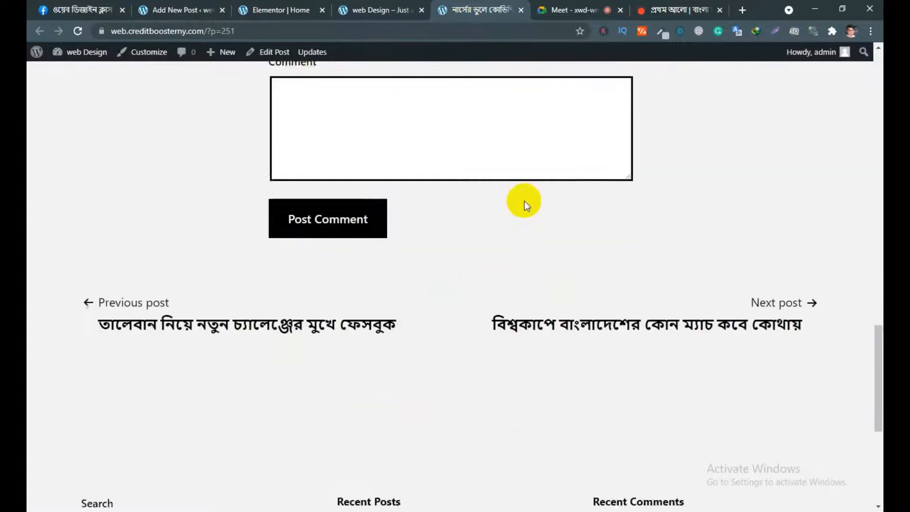
left_click(521, 10)
left_click(303, 10)
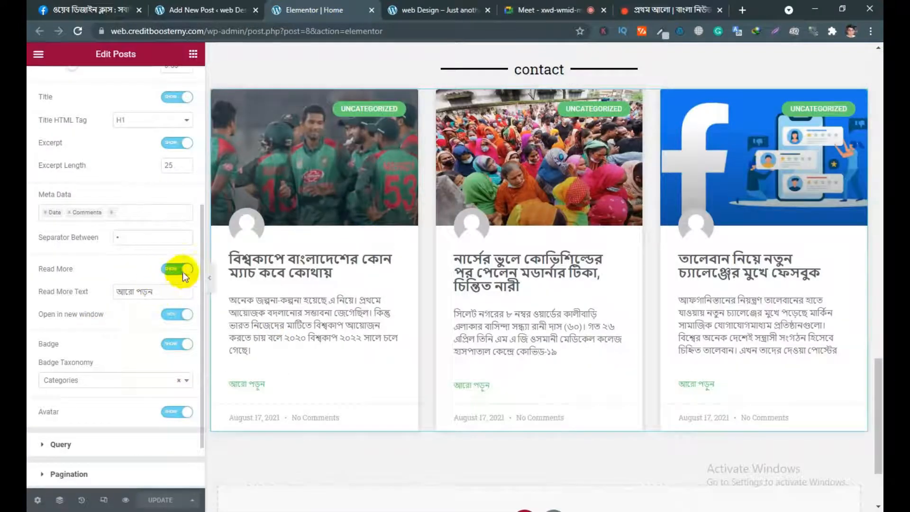
left_click(183, 318)
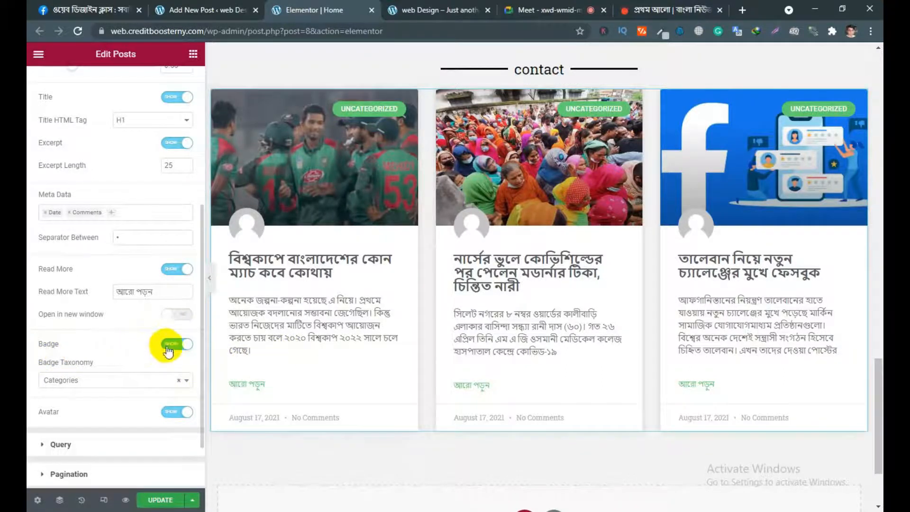
- Examine the Posts widget's Badge and Badge Taxonomy settings and the matching category badges on the post cards
scroll(257, 345, "up", 4)
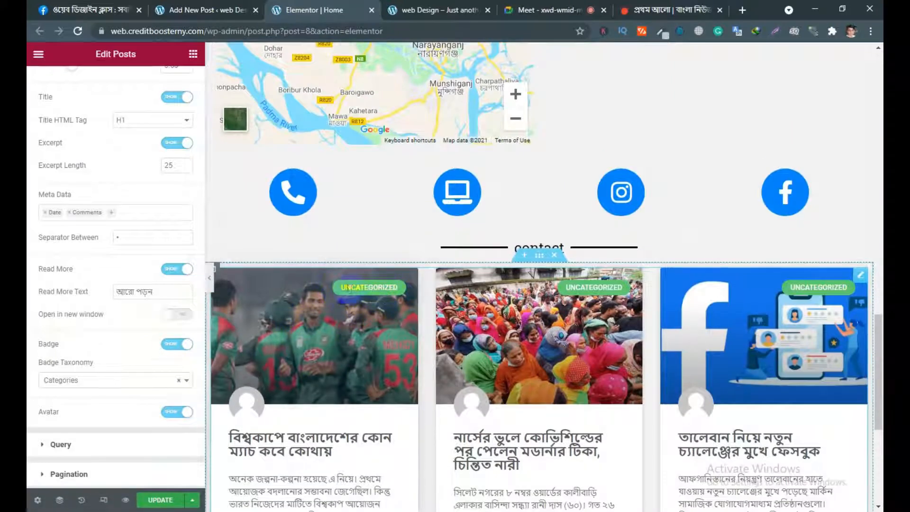
scroll(126, 354, "down", 2)
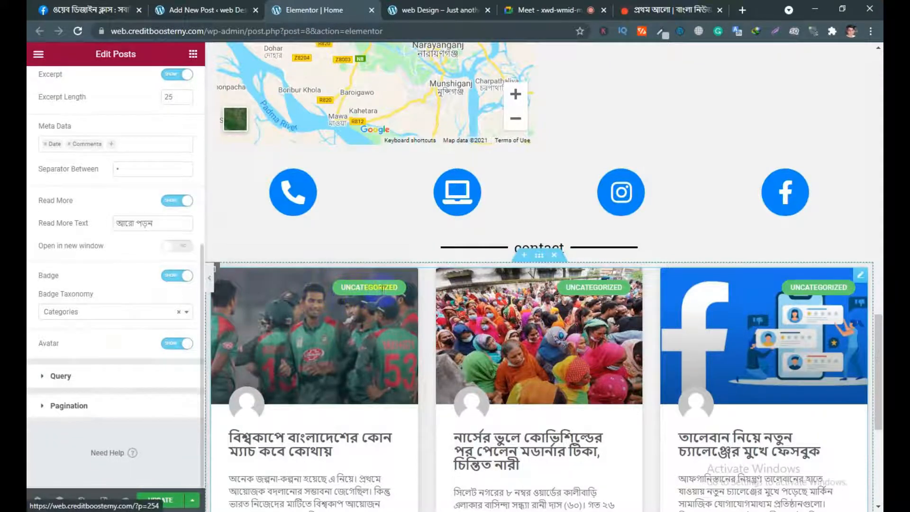
scroll(377, 295, "down", 4)
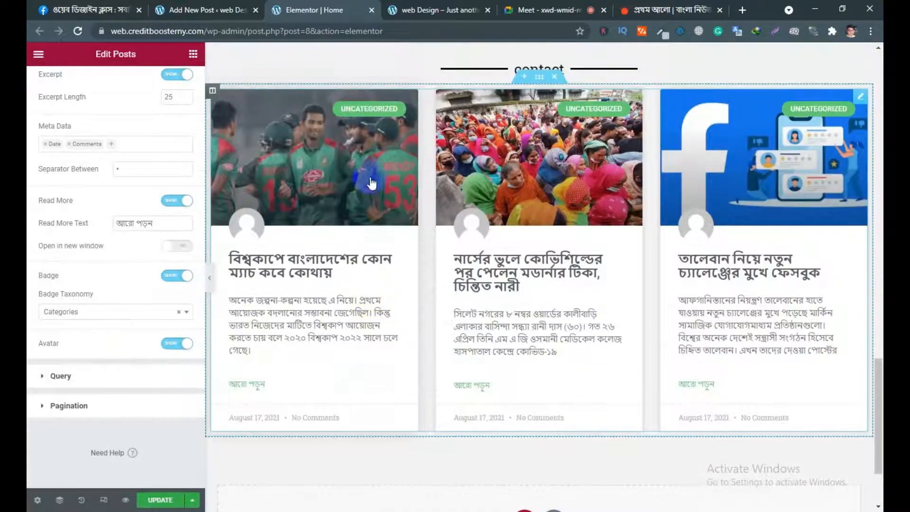
scroll(367, 128, "up", 3)
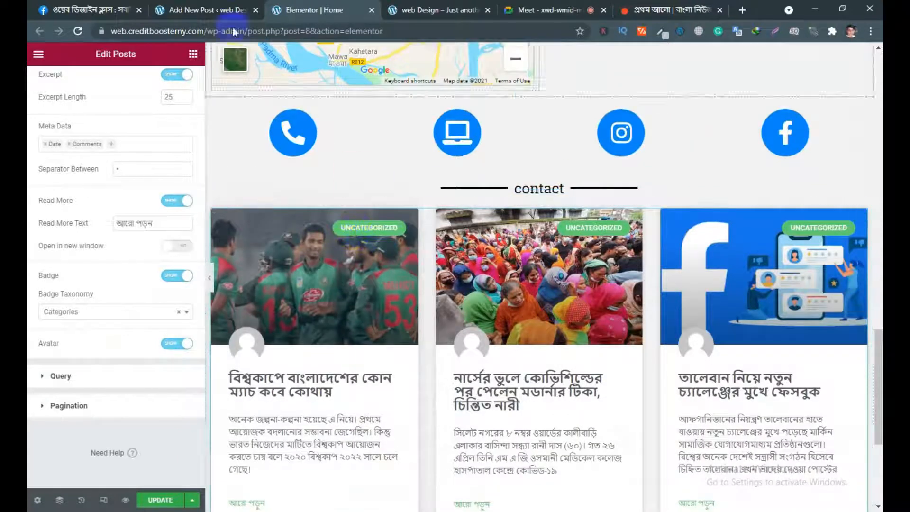
- Check the World Cup match post's category in Quick Edit from the WordPress posts list and open the post Categories page
left_click(202, 10)
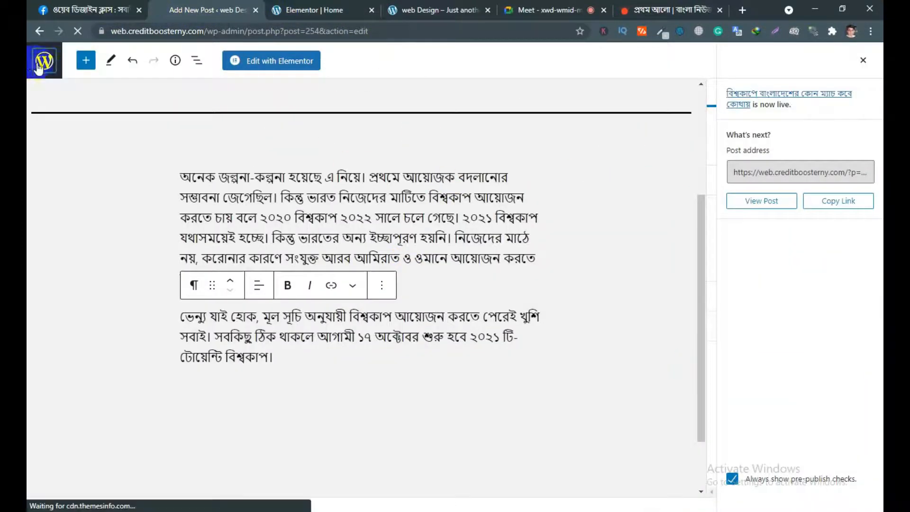
left_click(423, 10)
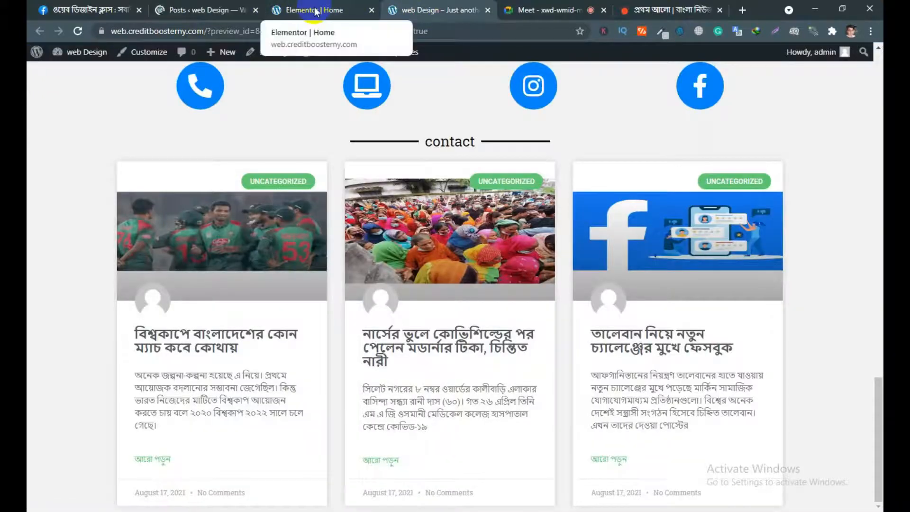
left_click(315, 11)
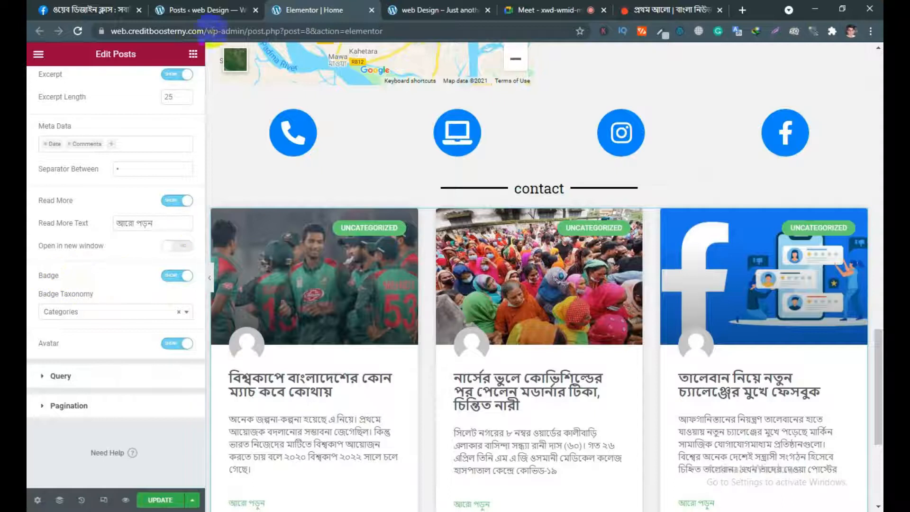
left_click(204, 10)
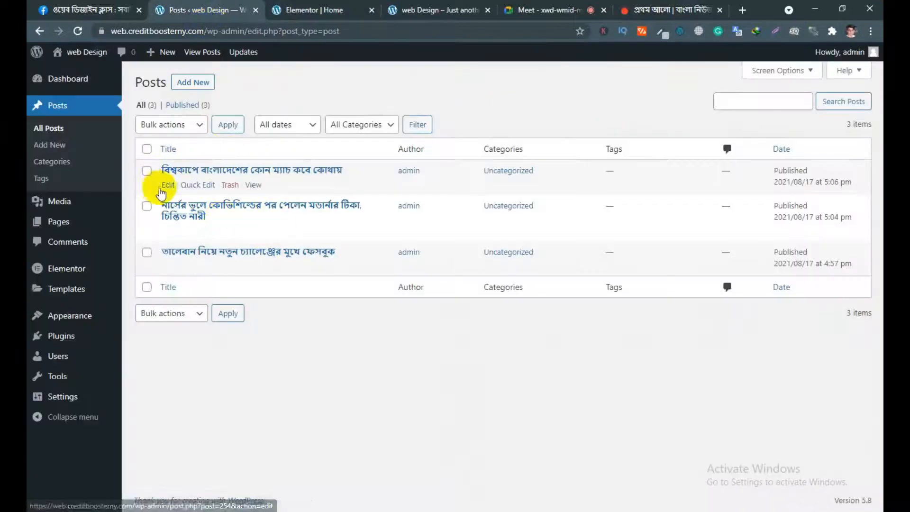
left_click(197, 184)
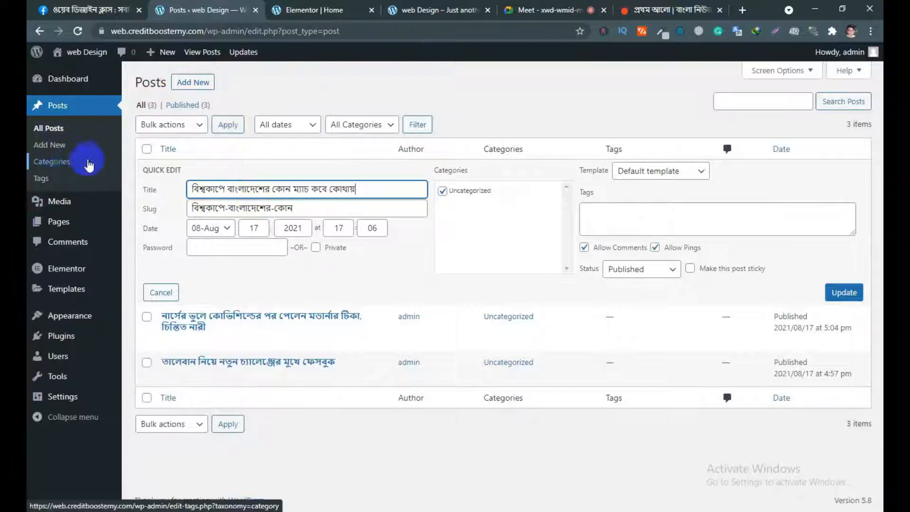
left_click(54, 162)
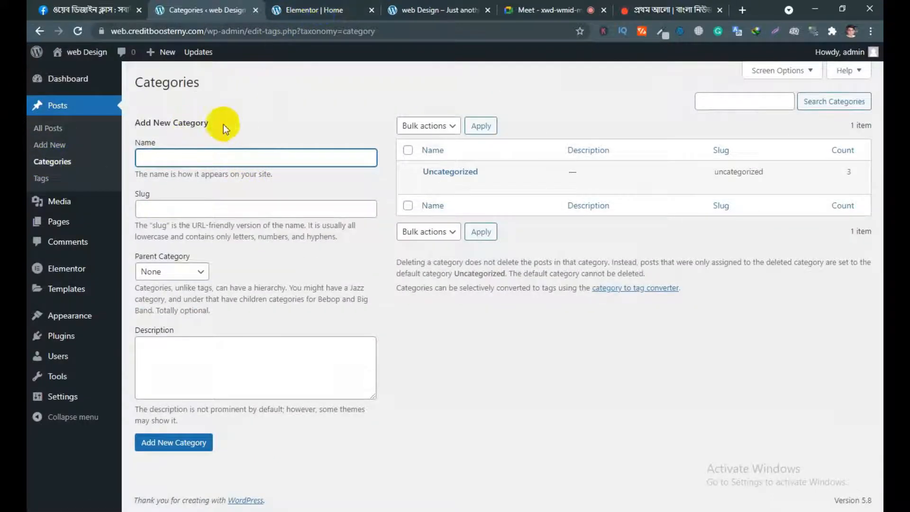
- Compare the category badges on the Home page's post cards with the Add New Category form
left_click(428, 10)
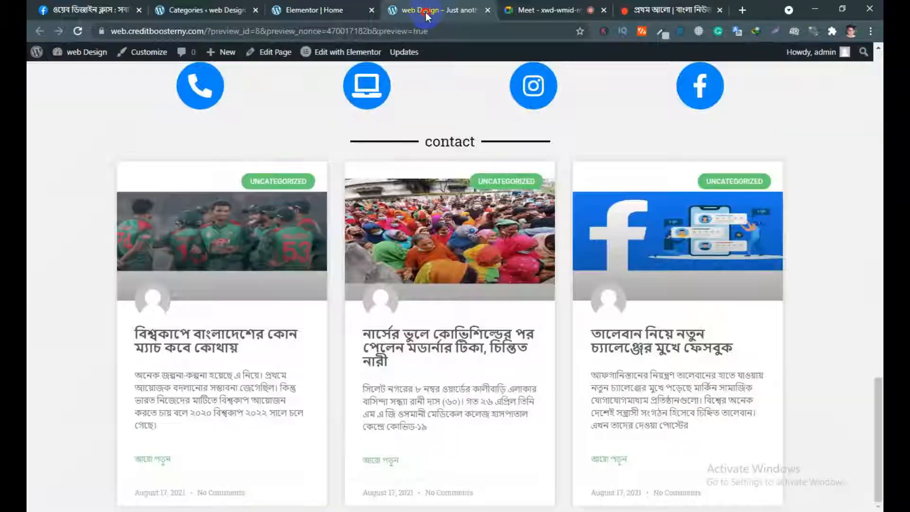
scroll(258, 345, "up", 2)
scroll(261, 344, "down", 2)
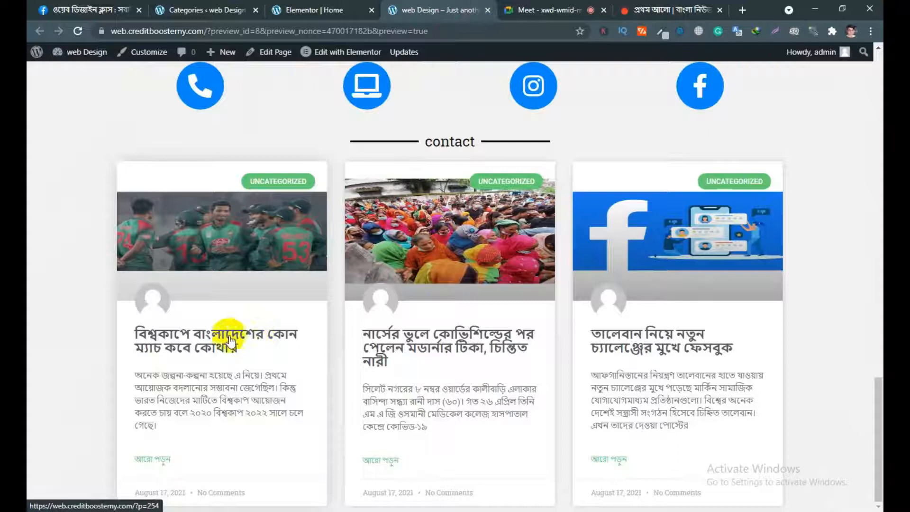
left_click(336, 11)
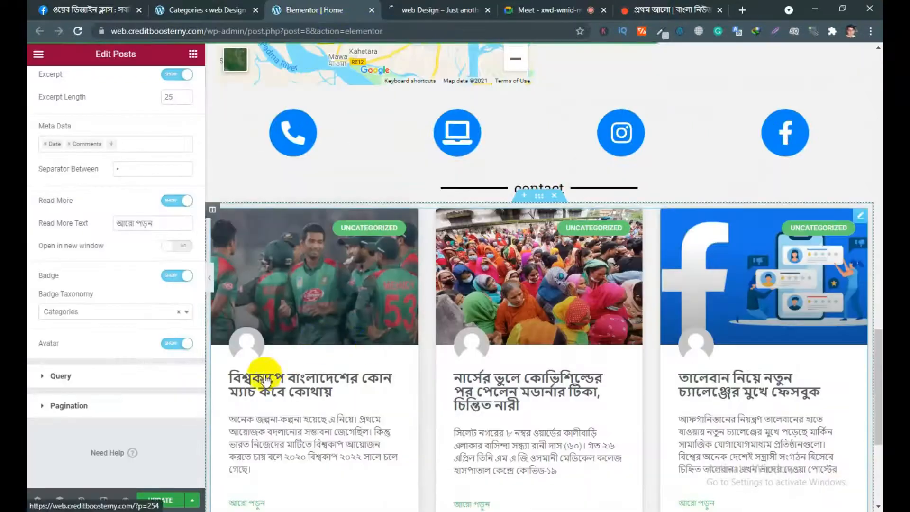
left_click(205, 10)
left_click(152, 156)
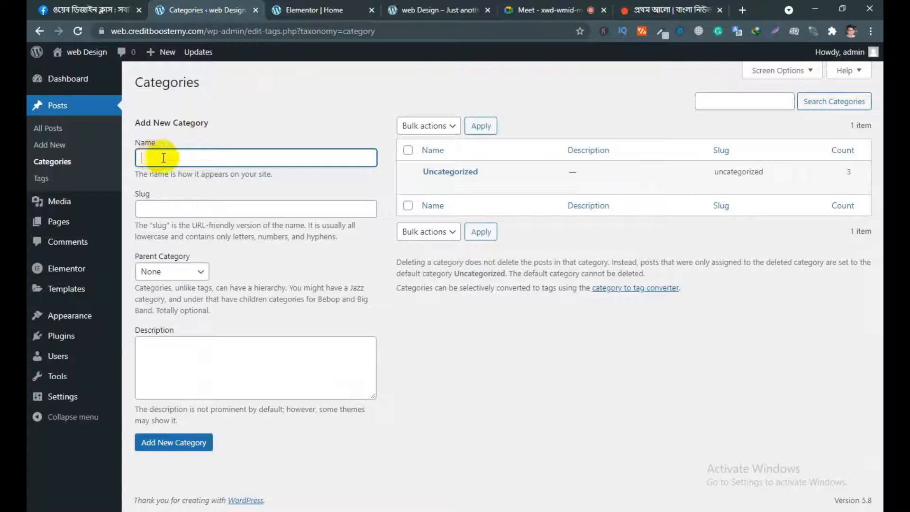
left_click(476, 14)
scroll(471, 402, "down", 10)
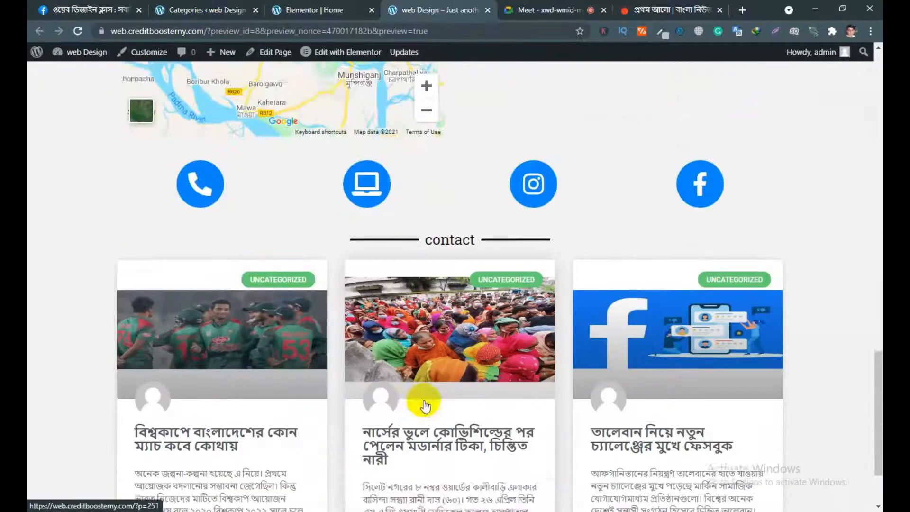
- Add a post category named বিশ্বকাপে, copying the name from the first post card's title and leaving the parent category as None
left_click_drag(134, 335, 190, 336)
key("ctrl+c")
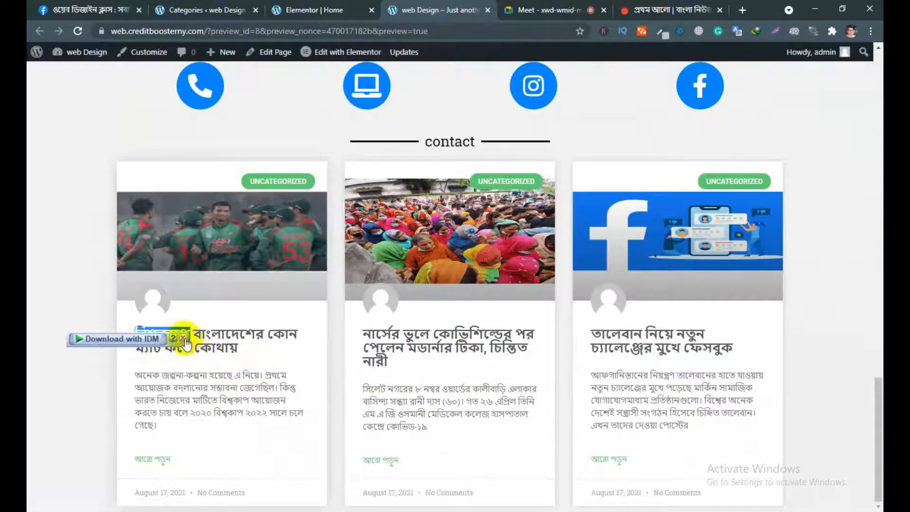
left_click(203, 10)
key("ctrl+v")
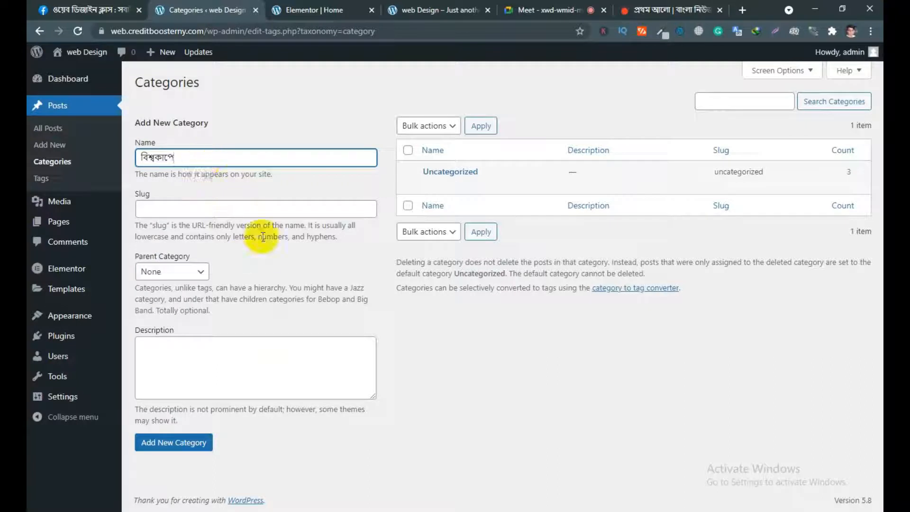
left_click(160, 207)
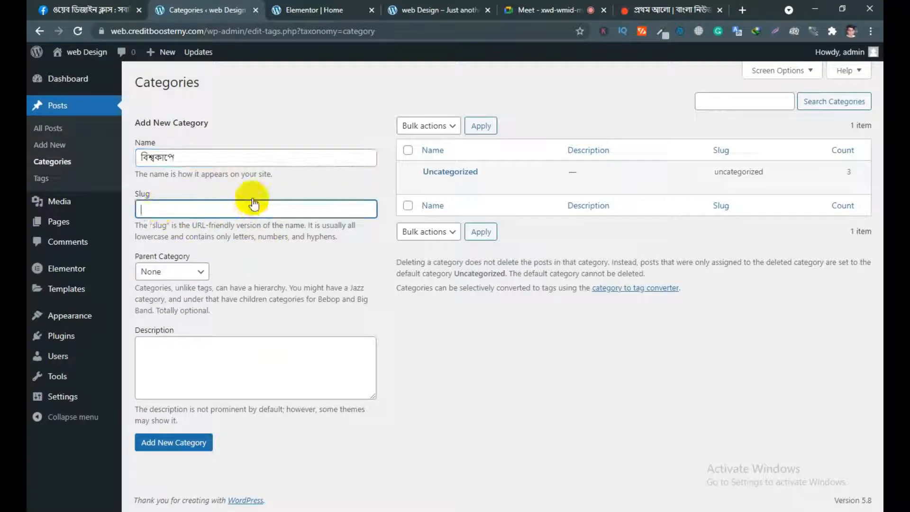
left_click(167, 279)
left_click(172, 271)
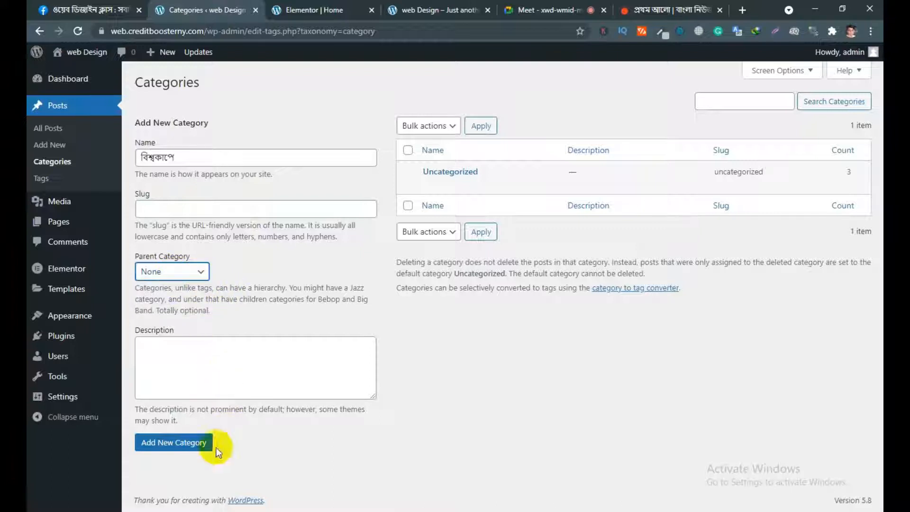
left_click(164, 448)
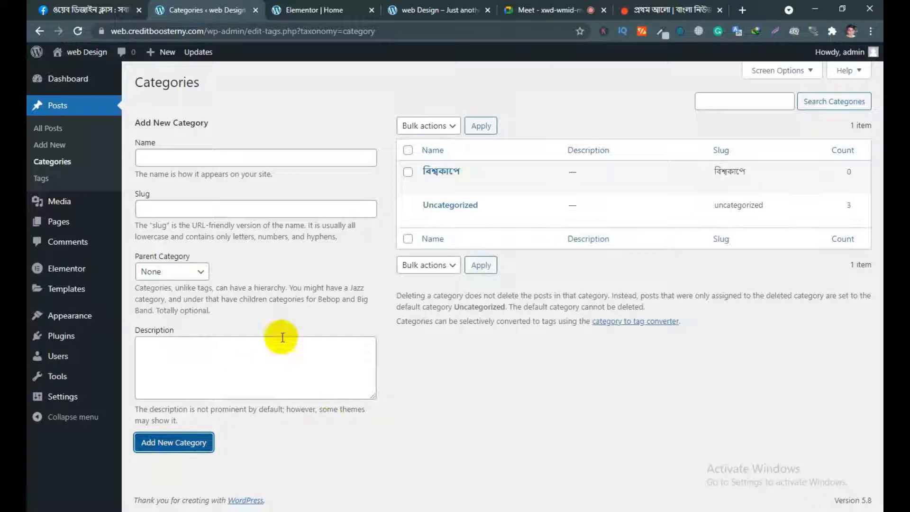
- Look at the edit form of the category বিশ্বকাপে, return without changes and refresh the categories list
mouse_move(451, 174)
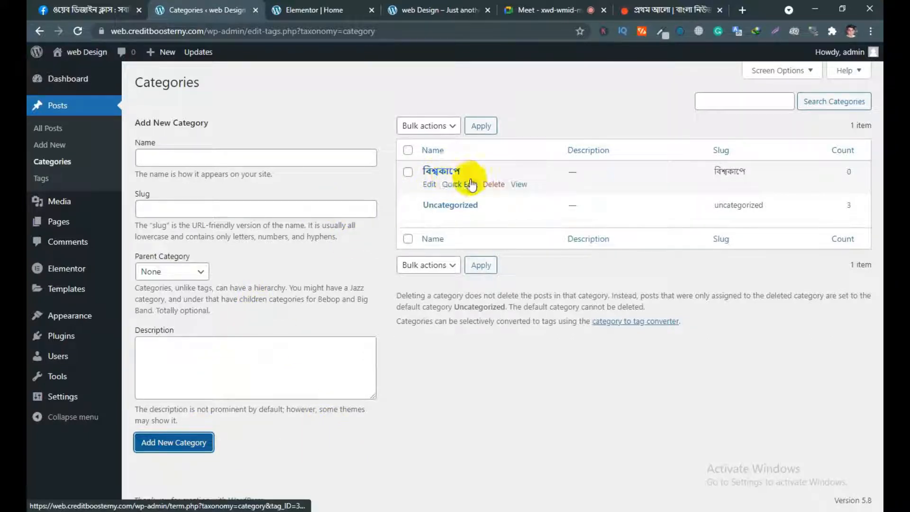
left_click(430, 184)
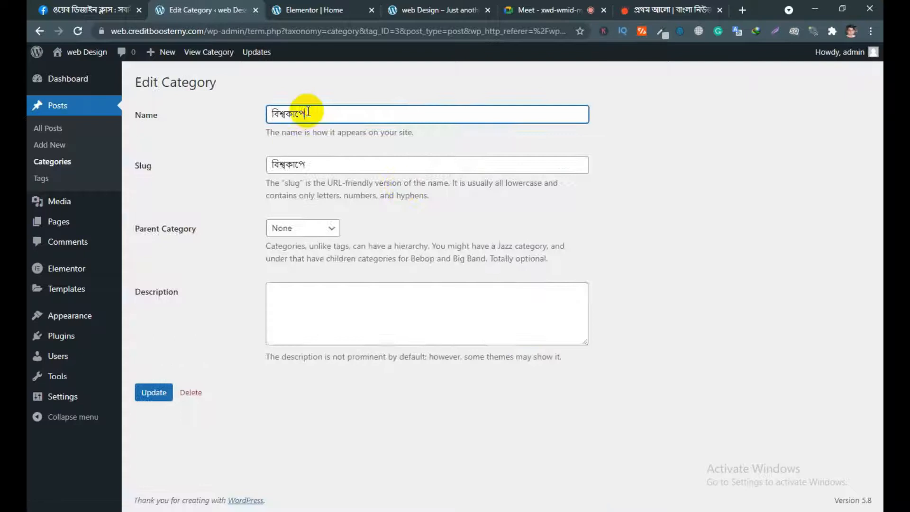
left_click(38, 31)
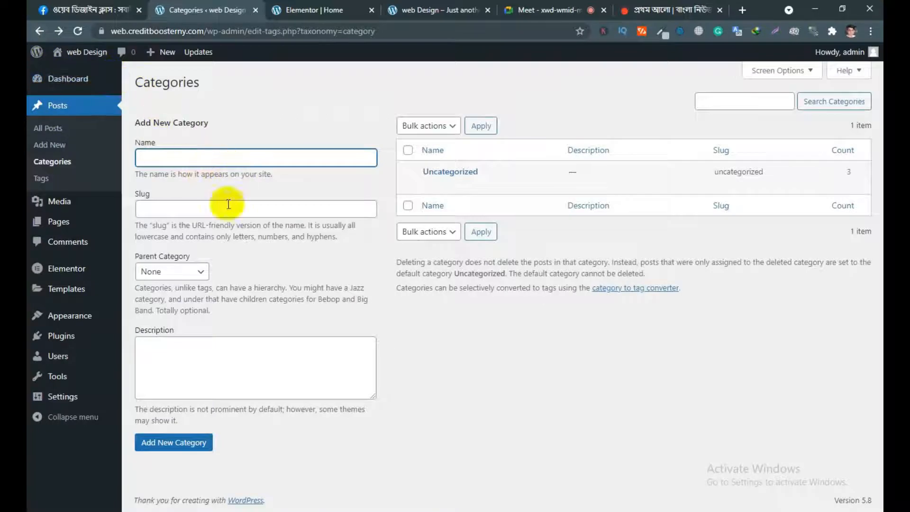
left_click(53, 162)
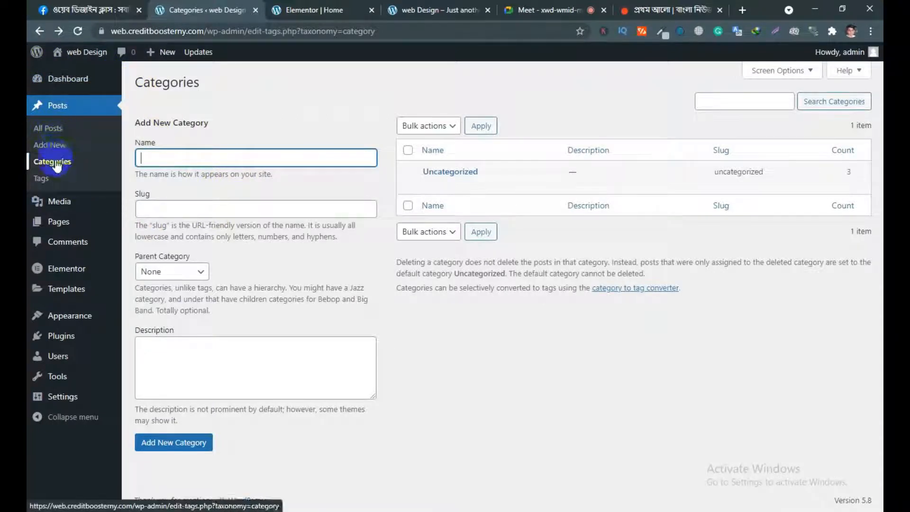
left_click(56, 164)
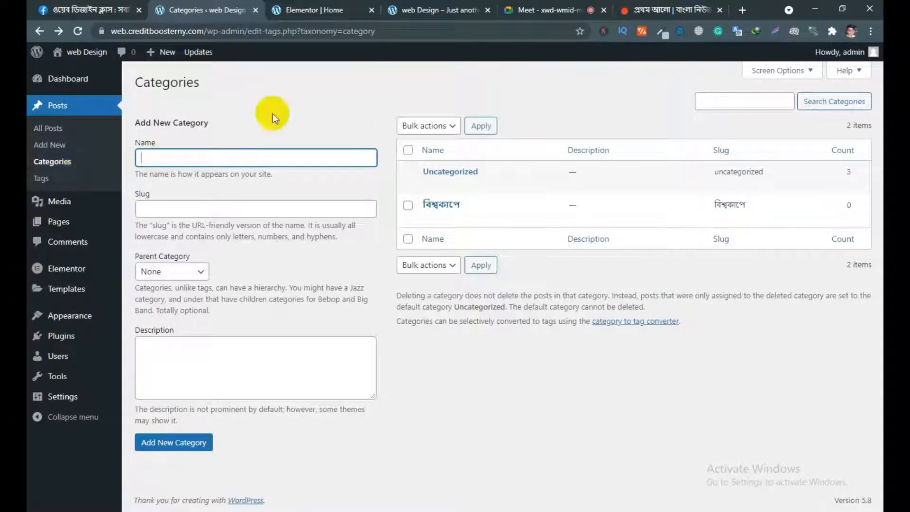
- Add a post category named নার্সের, copied from the second post card's title, and refresh the categories list
left_click(440, 10)
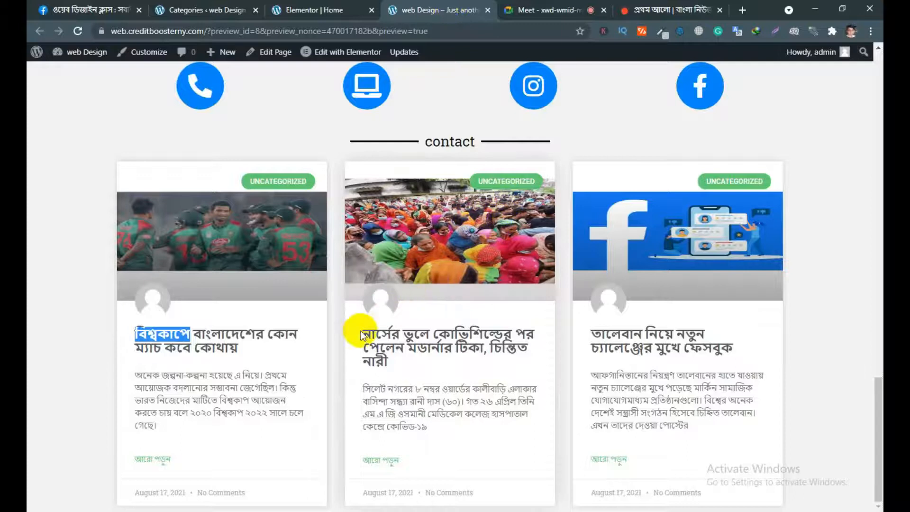
left_click_drag(363, 336, 380, 333)
right_click(397, 336)
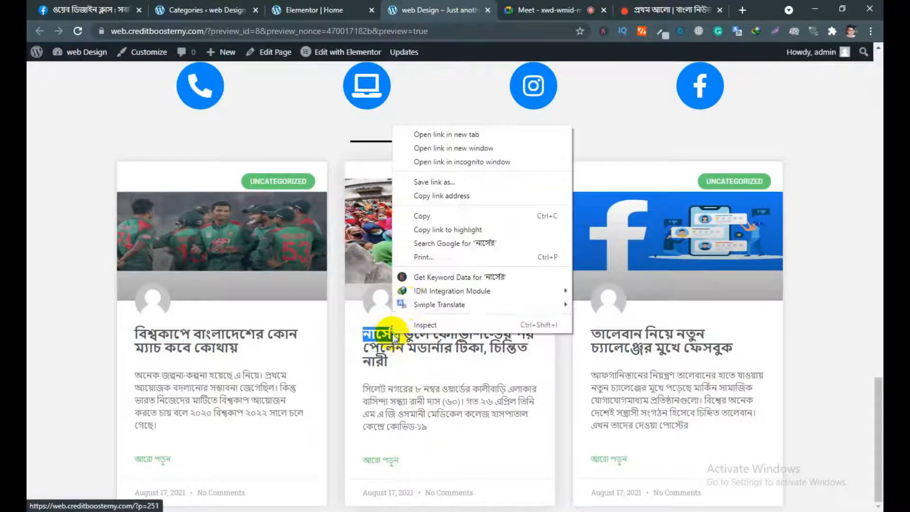
left_click(440, 195)
left_click(305, 8)
left_click(207, 10)
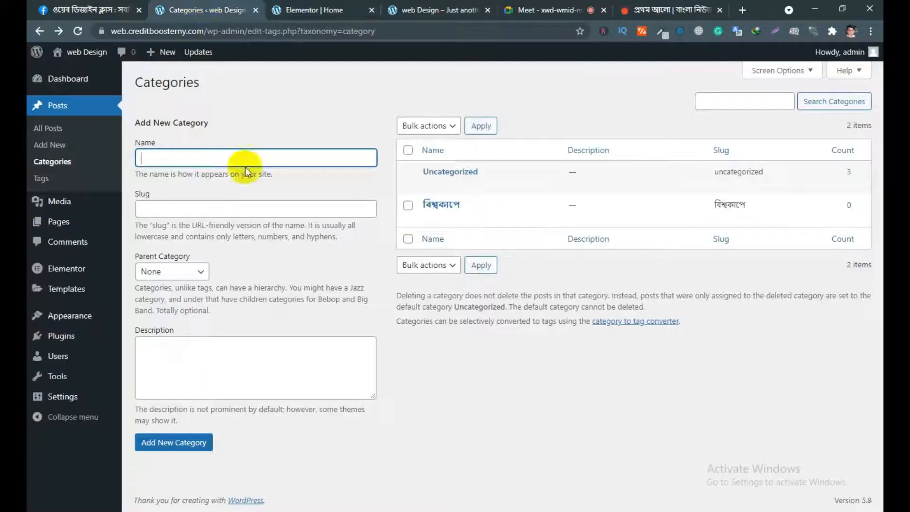
right_click(179, 157)
left_click(199, 220)
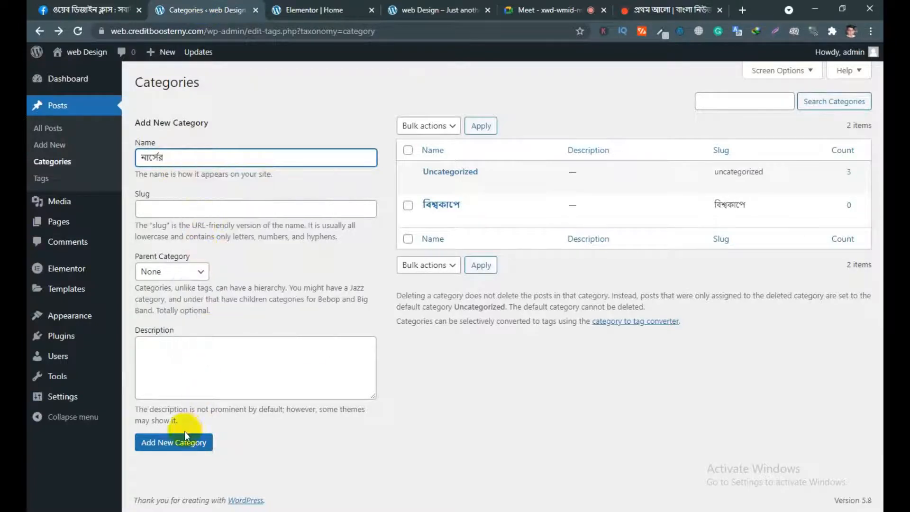
left_click(159, 445)
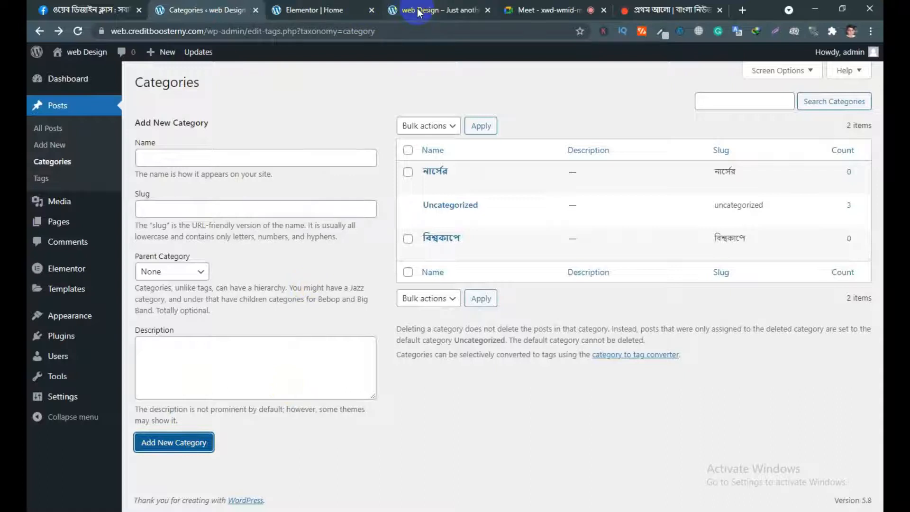
left_click(52, 162)
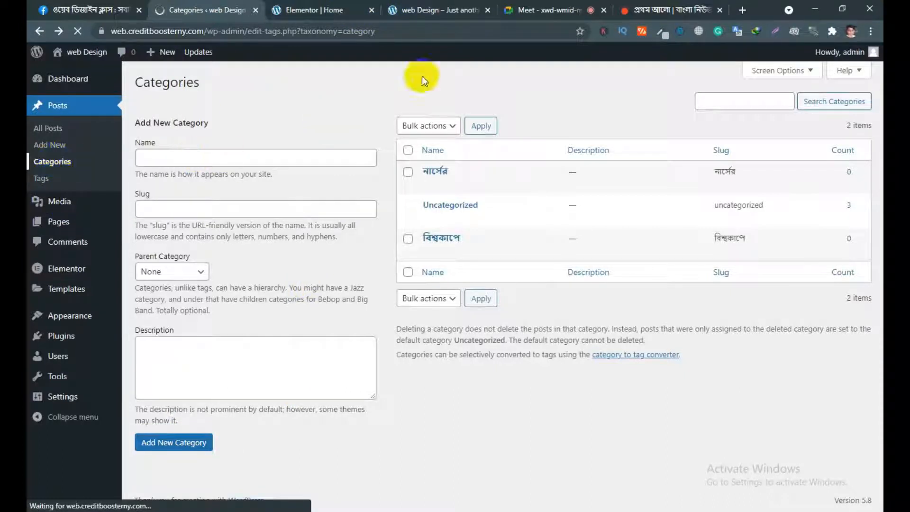
- Add a post category named তালেবান, copying the name from the third post card's title on the preview page
left_click(454, 10)
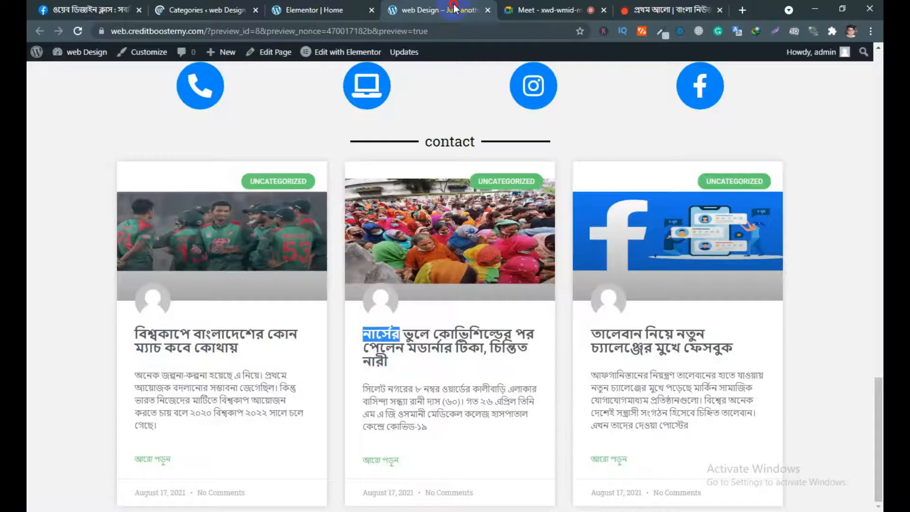
left_click_drag(588, 333, 641, 335)
right_click(641, 335)
left_click(669, 211)
left_click(209, 10)
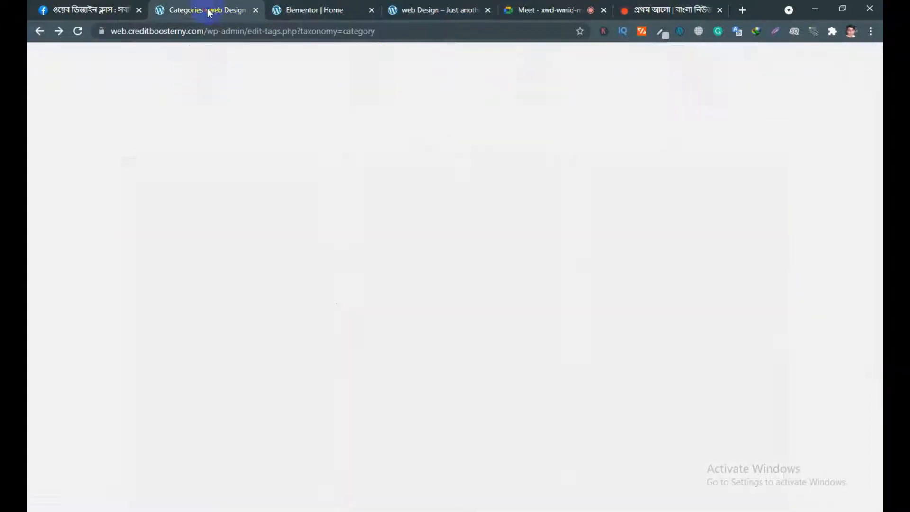
right_click(187, 160)
left_click(209, 232)
left_click(172, 442)
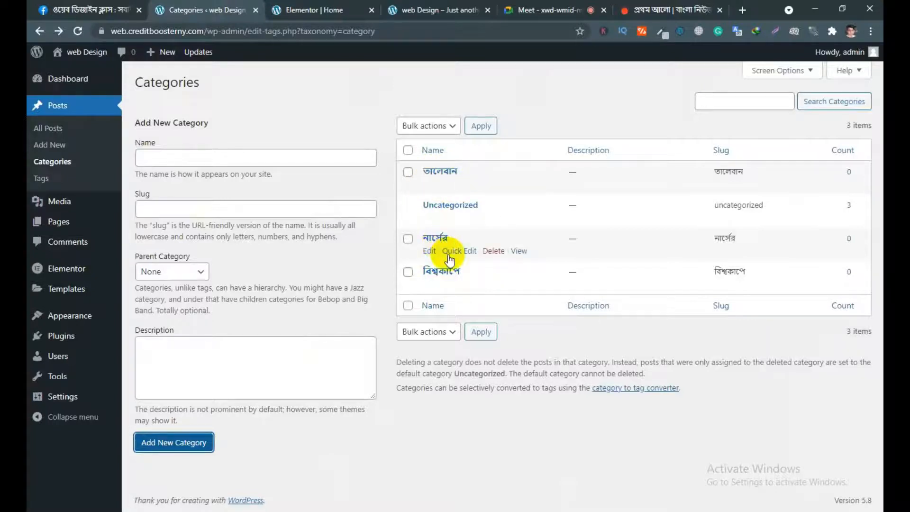
- Save the home page in the Elementor editor and reload it to check the category badges on the post cards
left_click(323, 10)
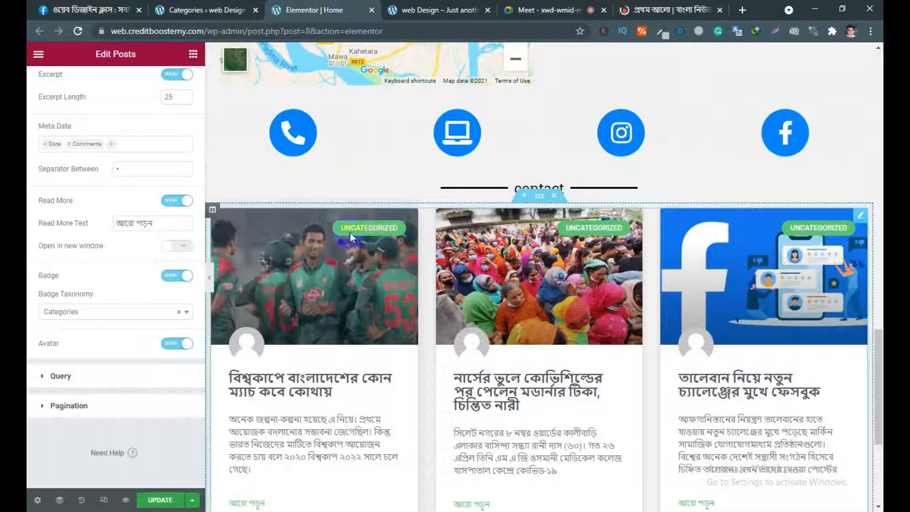
left_click(157, 501)
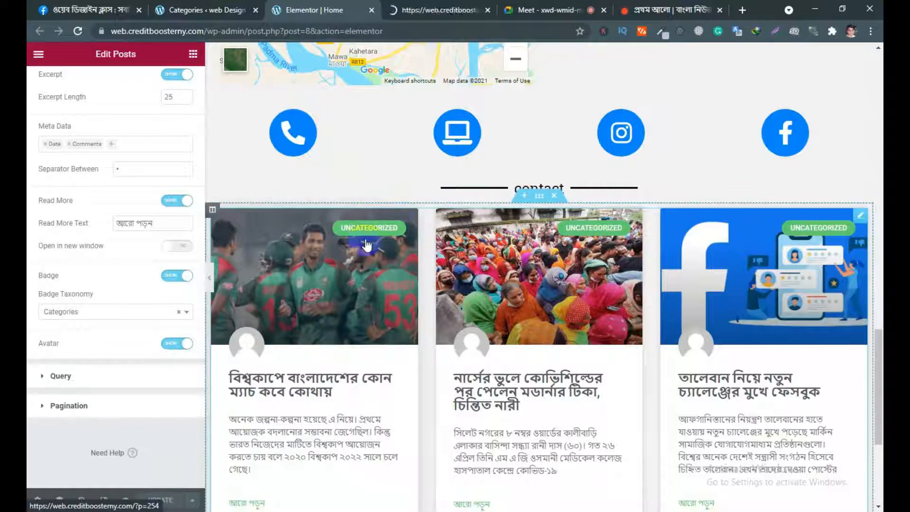
left_click(395, 205)
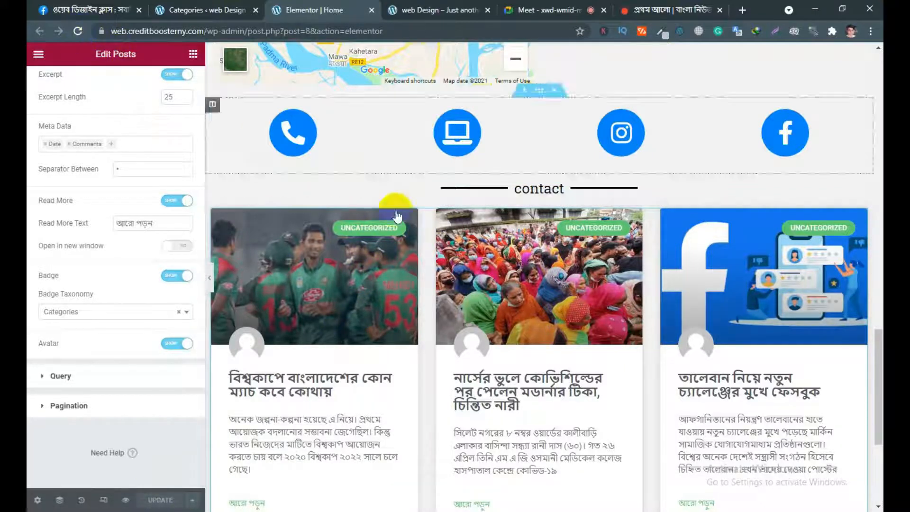
left_click(78, 31)
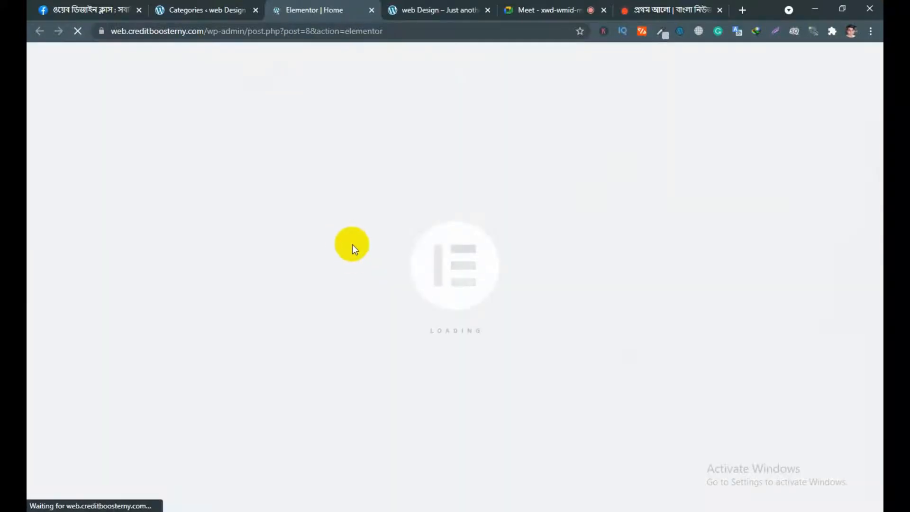
scroll(433, 244, "down", 15)
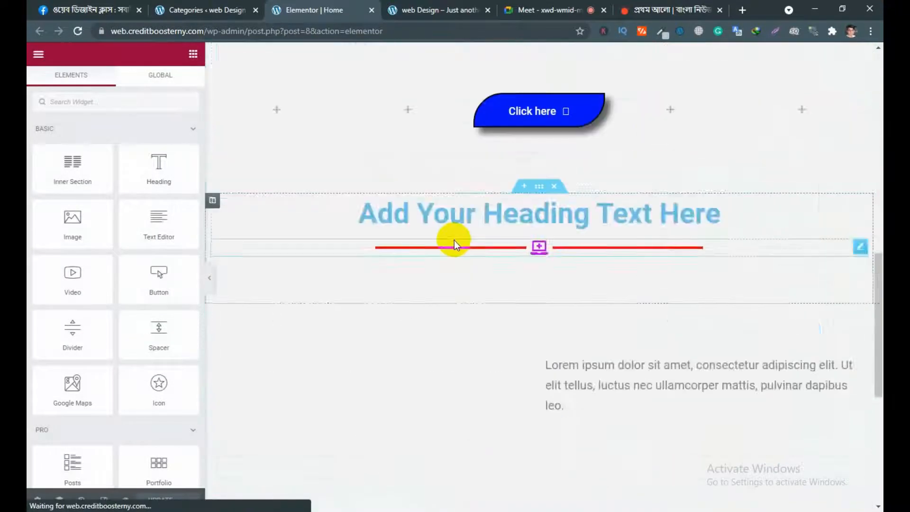
scroll(455, 240, "up", 14)
scroll(462, 238, "down", 10)
scroll(469, 237, "down", 9)
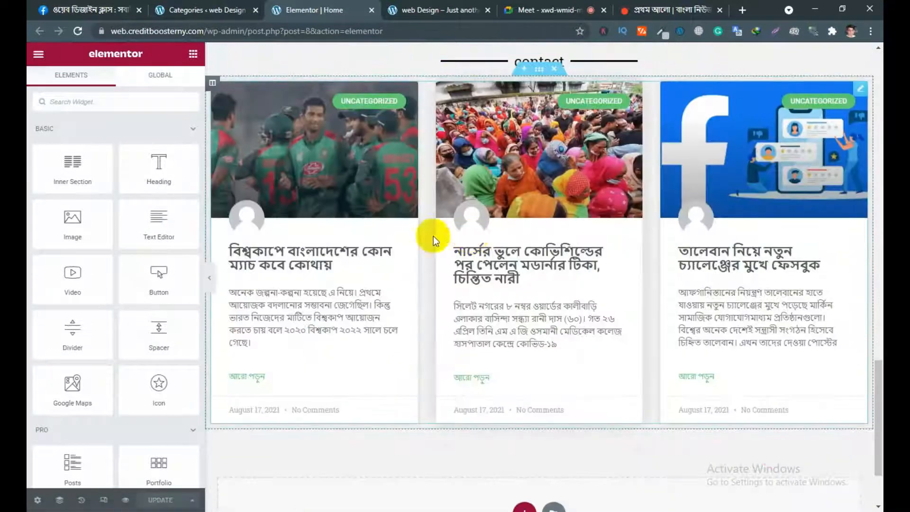
- In the WordPress posts list, quick-edit the first post to assign category বিশ্বকাপে, remove Uncategorized and keep its status Published
left_click(190, 10)
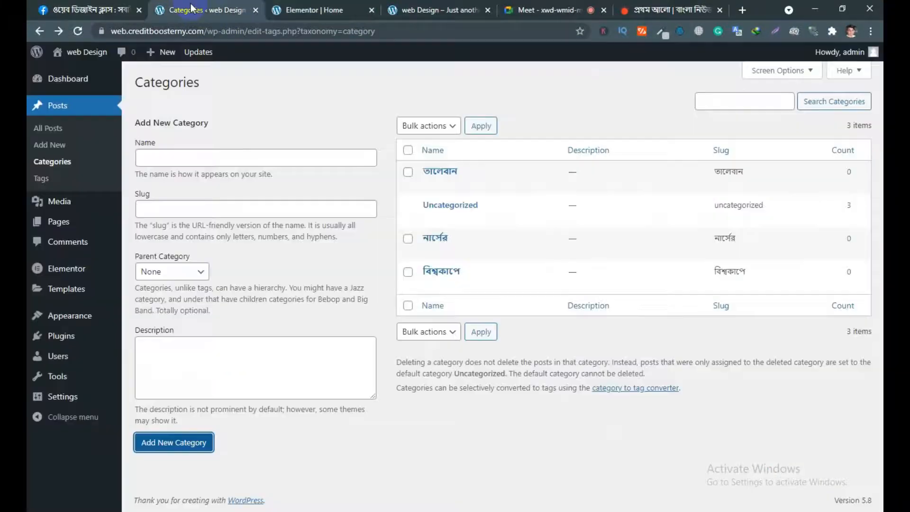
left_click(56, 134)
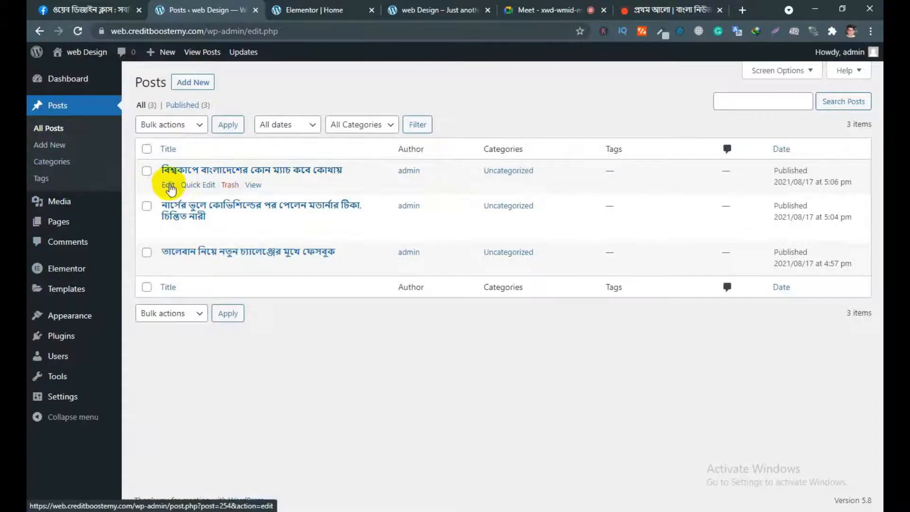
left_click(196, 185)
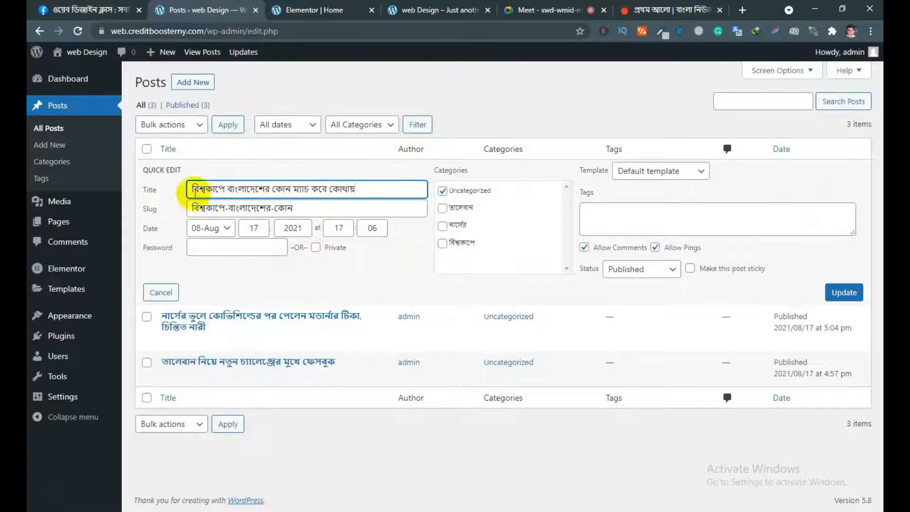
left_click(442, 244)
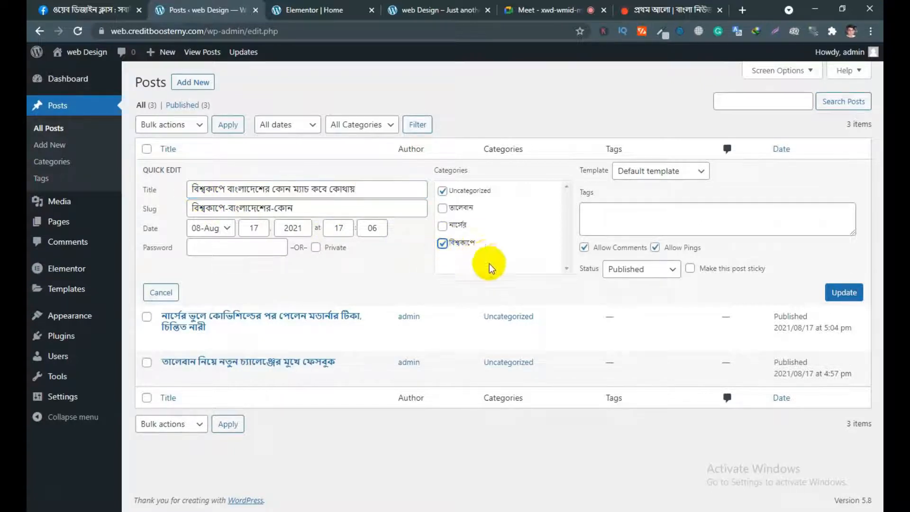
left_click(442, 192)
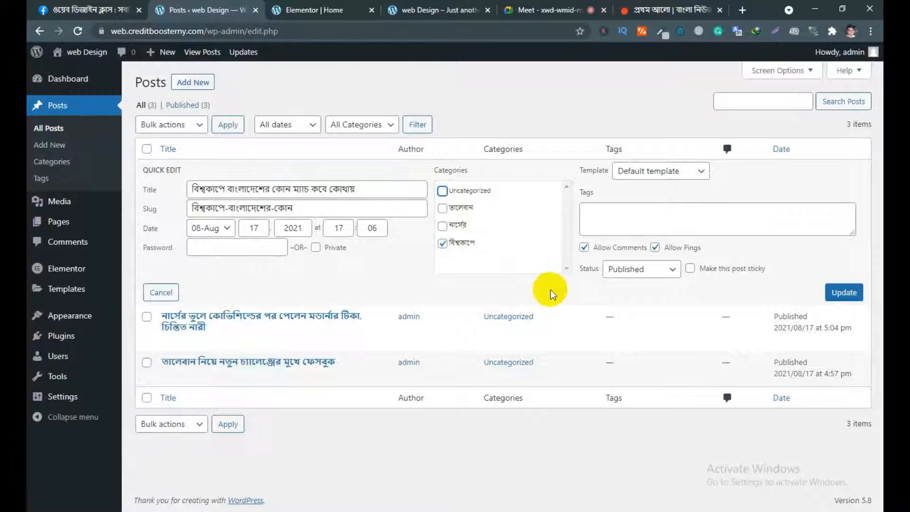
left_click(672, 269)
left_click(663, 284)
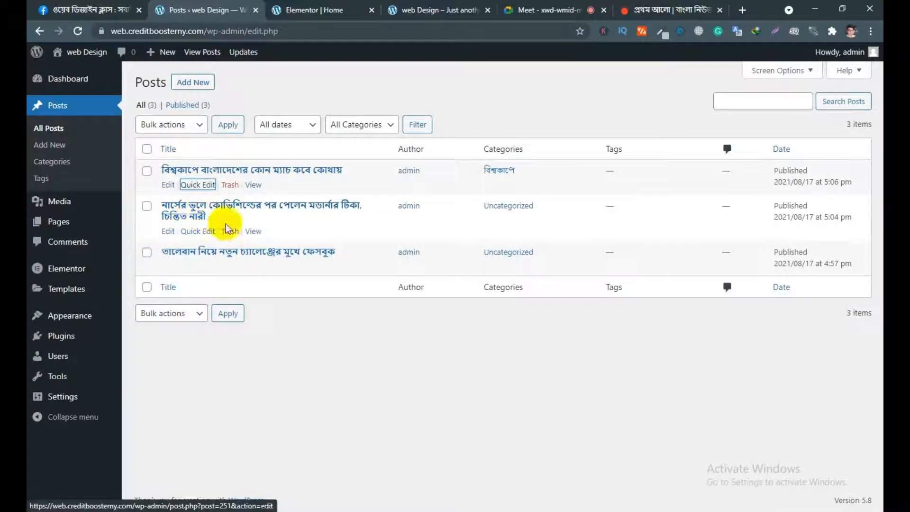
- Quick-edit the second post to assign it the category নার্সের and remove Uncategorized
left_click(197, 232)
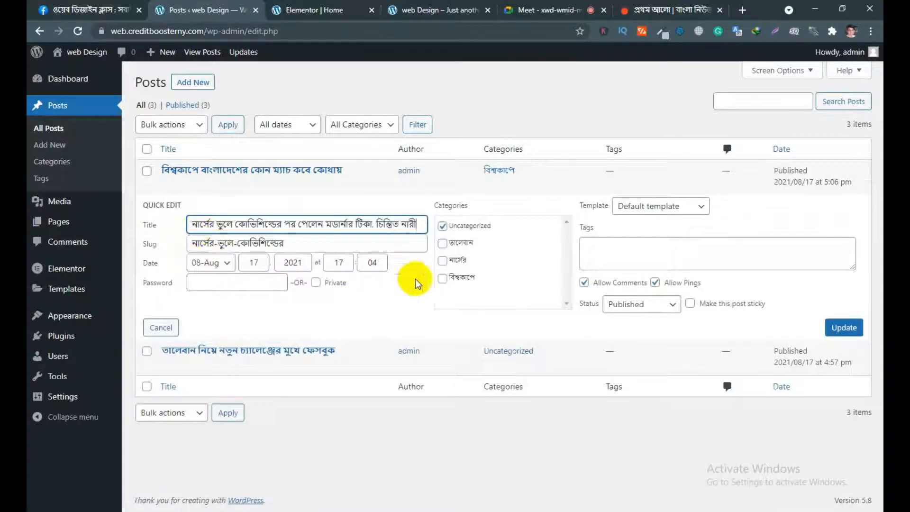
left_click(442, 260)
left_click(442, 226)
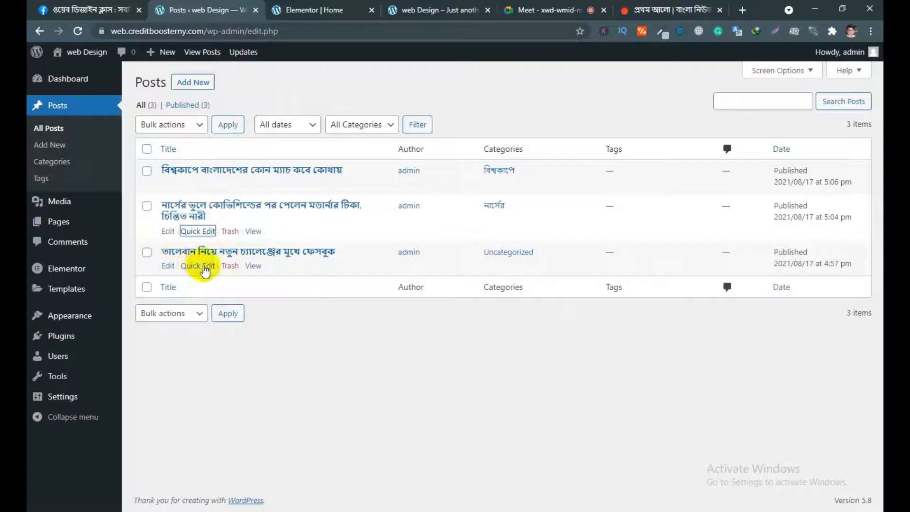
- Quick-edit the third post to assign it the category তালেবান, remove Uncategorized and save the change
left_click(198, 266)
left_click(442, 289)
left_click(442, 272)
left_click(840, 375)
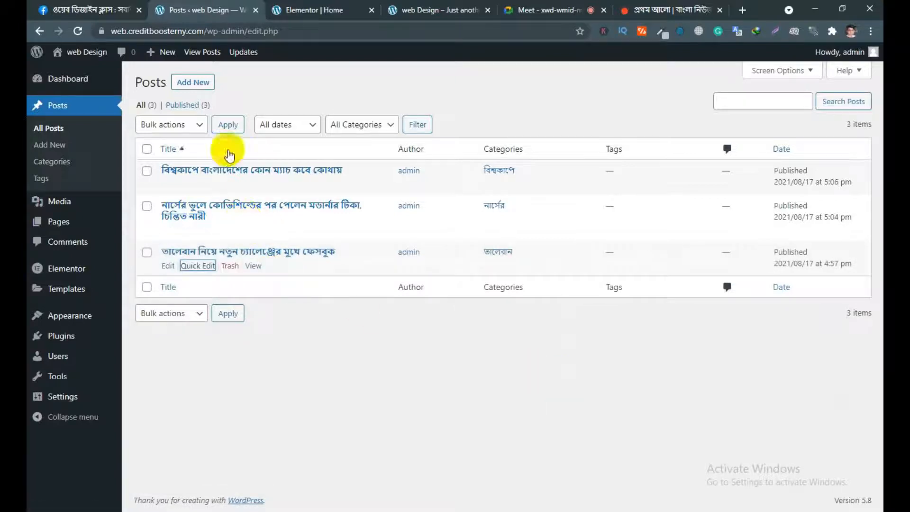
- Reload the home page in the Elementor editor and check the category badges on the three post cards
left_click(314, 10)
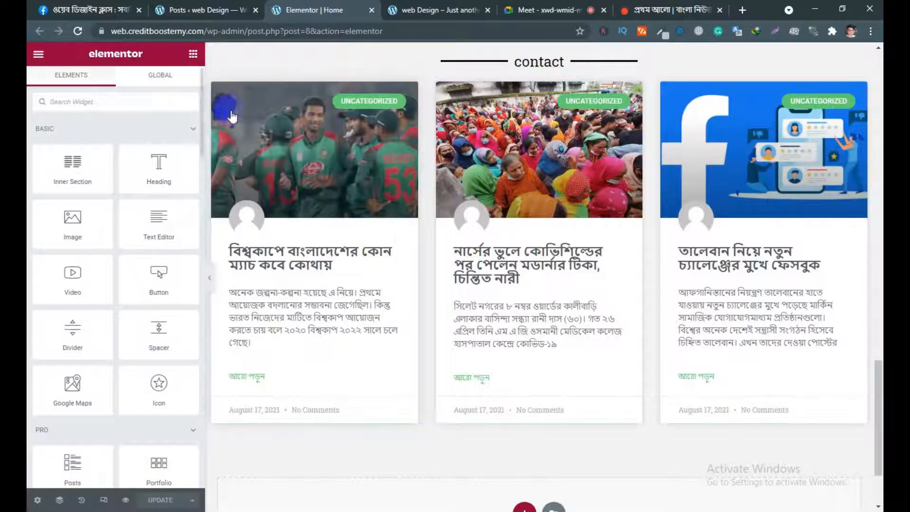
scroll(374, 156, "up", 3)
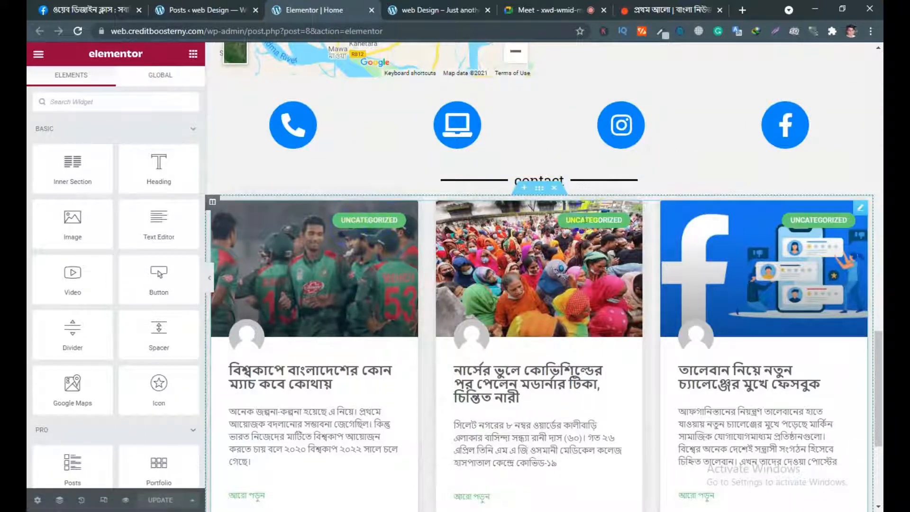
left_click(77, 31)
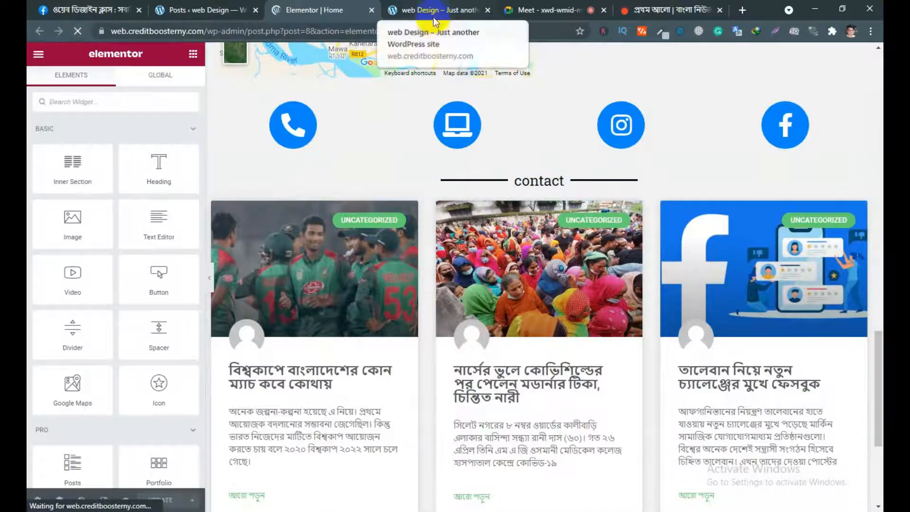
scroll(484, 167, "down", 15)
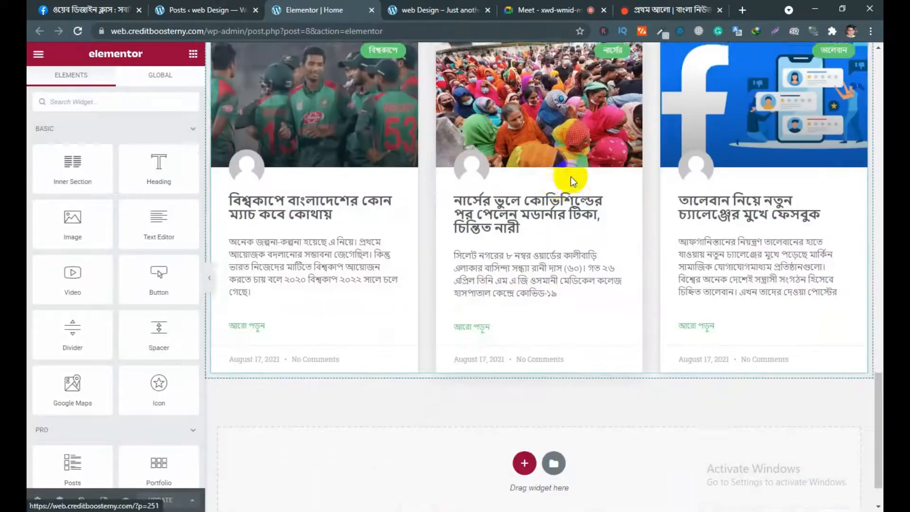
scroll(570, 176, "up", 2)
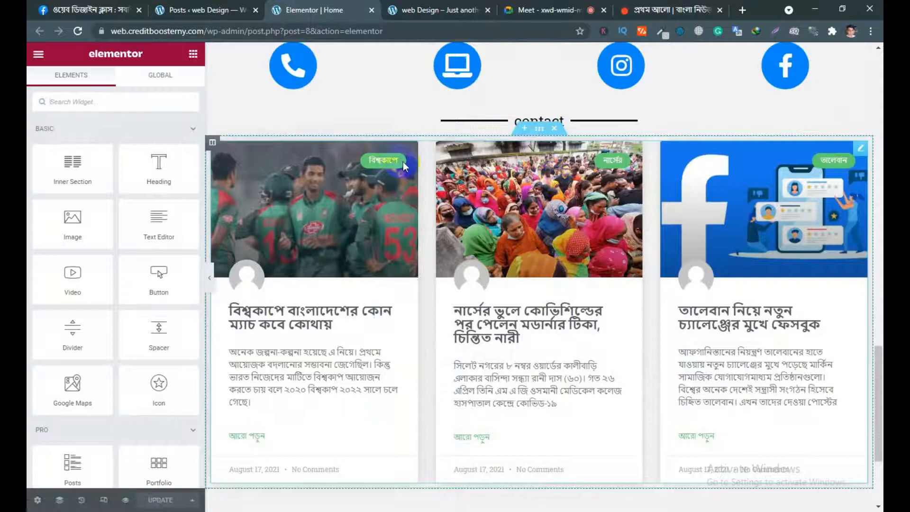
scroll(213, 246, "up", 1)
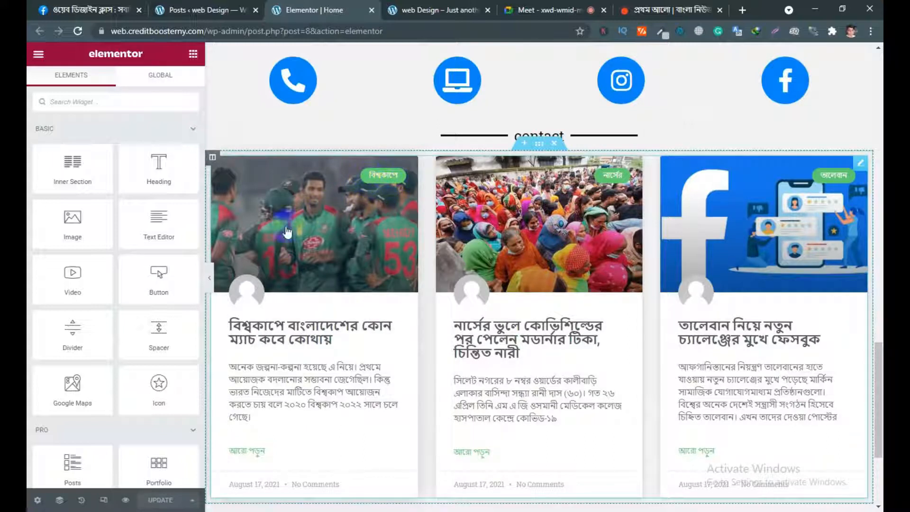
scroll(286, 231, "down", 1)
scroll(289, 232, "up", 1)
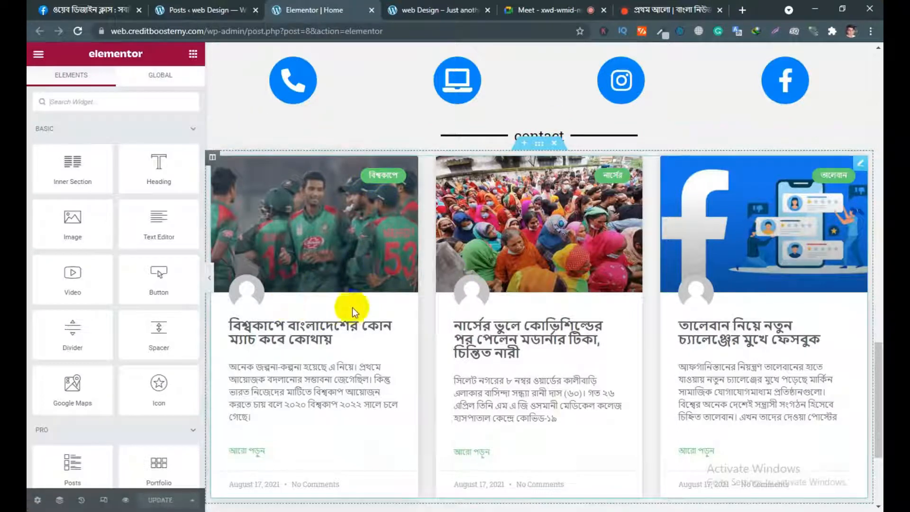
scroll(385, 310, "down", 3)
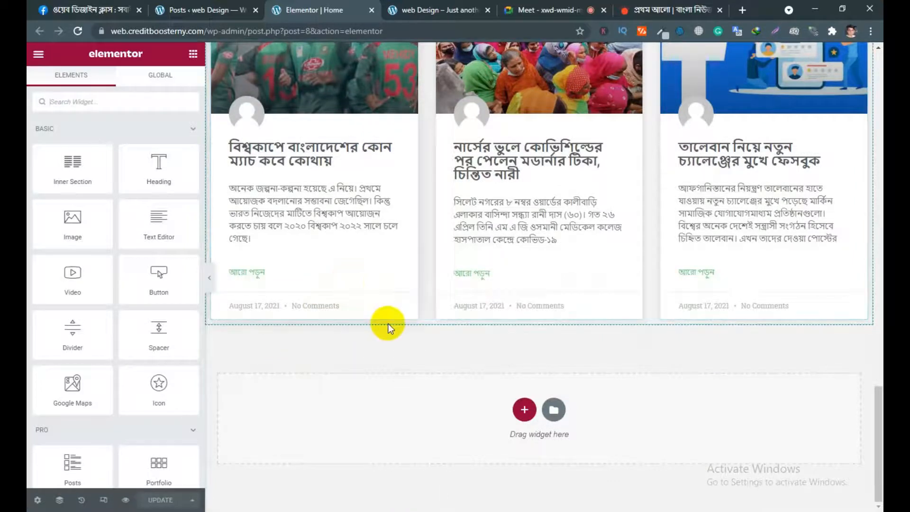
scroll(388, 323, "up", 3)
scroll(380, 323, "down", 2)
scroll(379, 323, "up", 2)
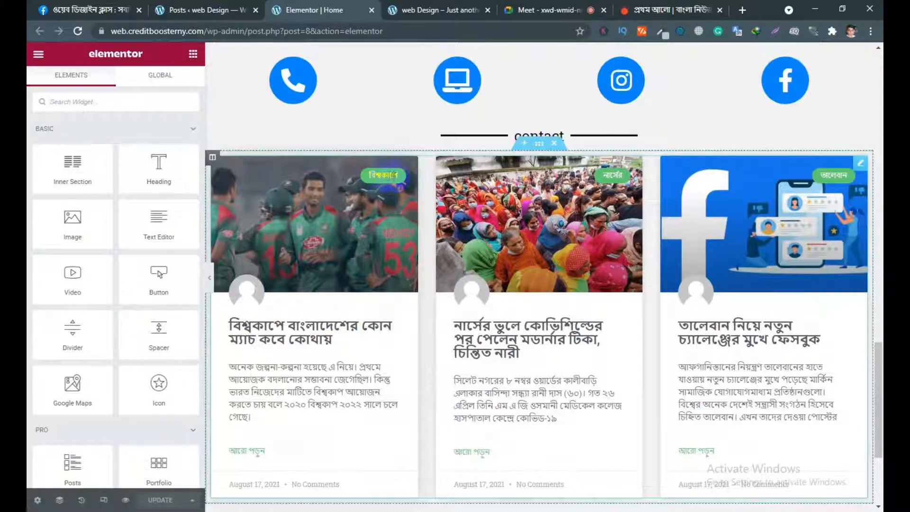
left_click(226, 178)
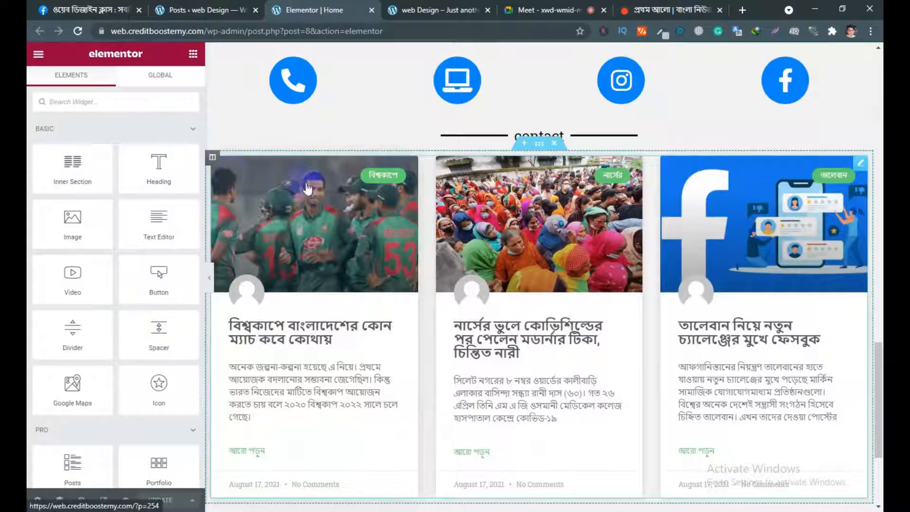
scroll(362, 233, "down", 1)
scroll(363, 227, "up", 1)
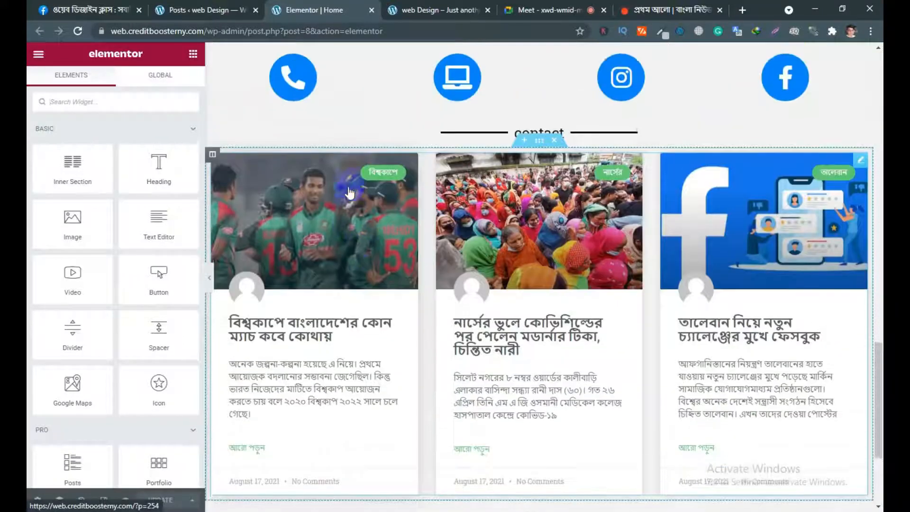
- Open the Posts widget's settings and view the Badge Taxonomy options, keeping Categories selected
left_click(859, 167)
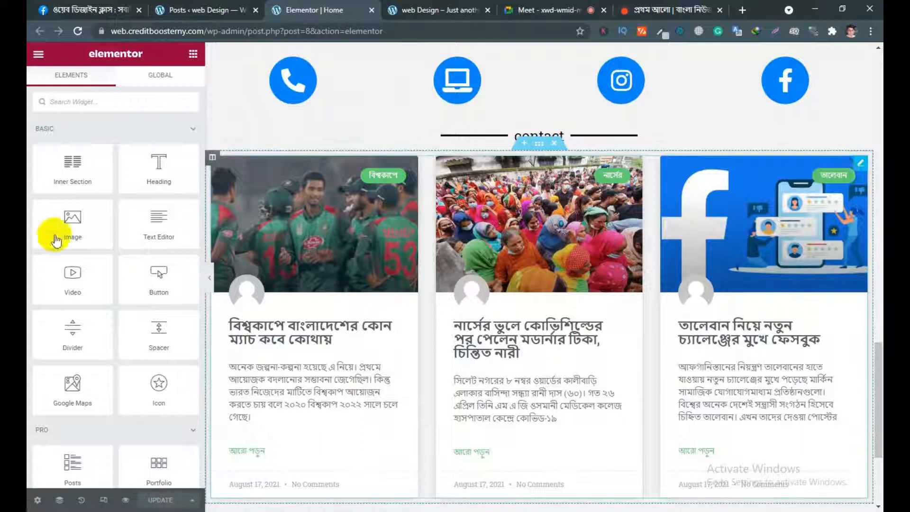
scroll(156, 278, "down", 2)
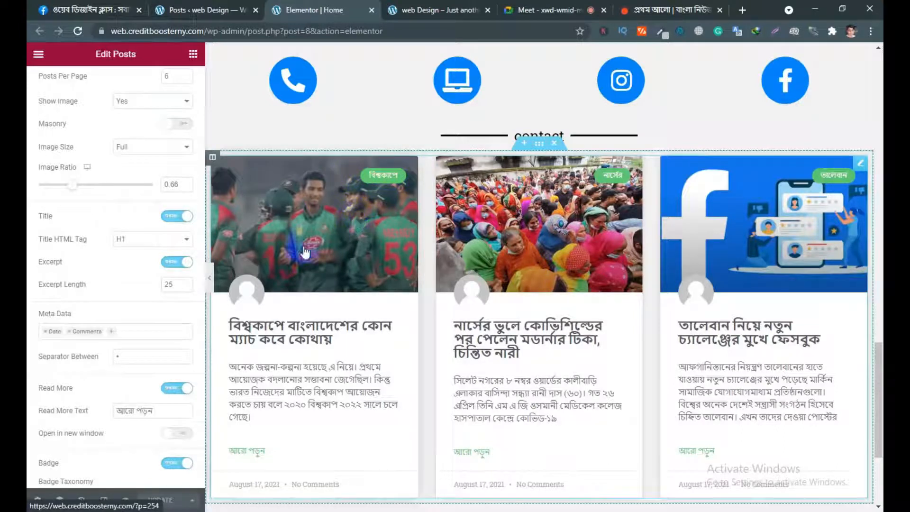
scroll(97, 305, "down", 4)
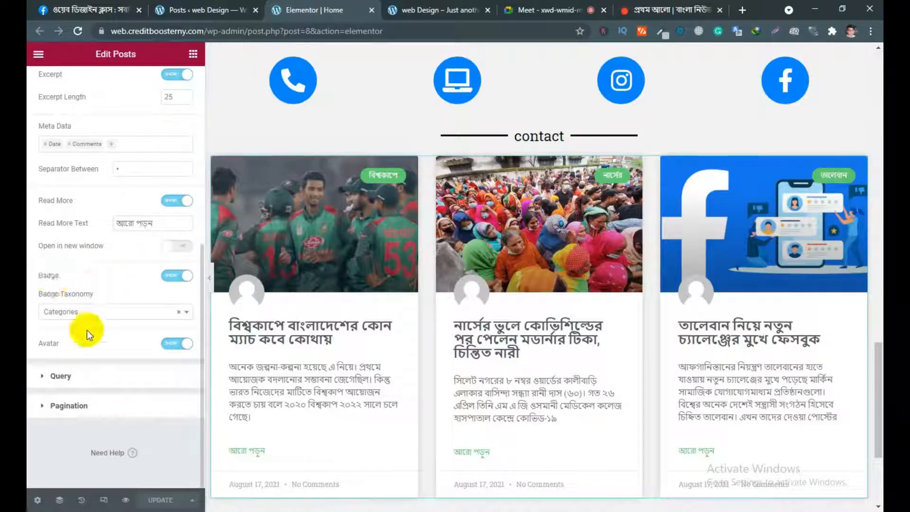
left_click(95, 317)
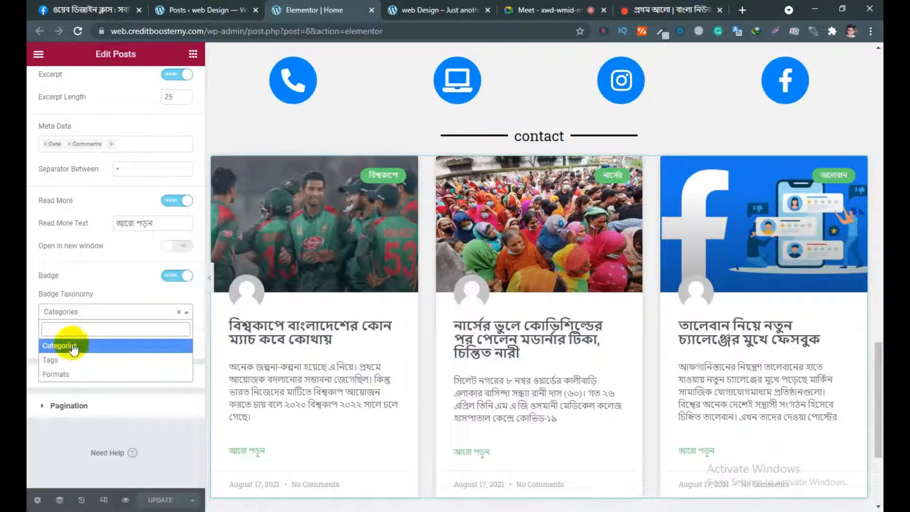
left_click(105, 304)
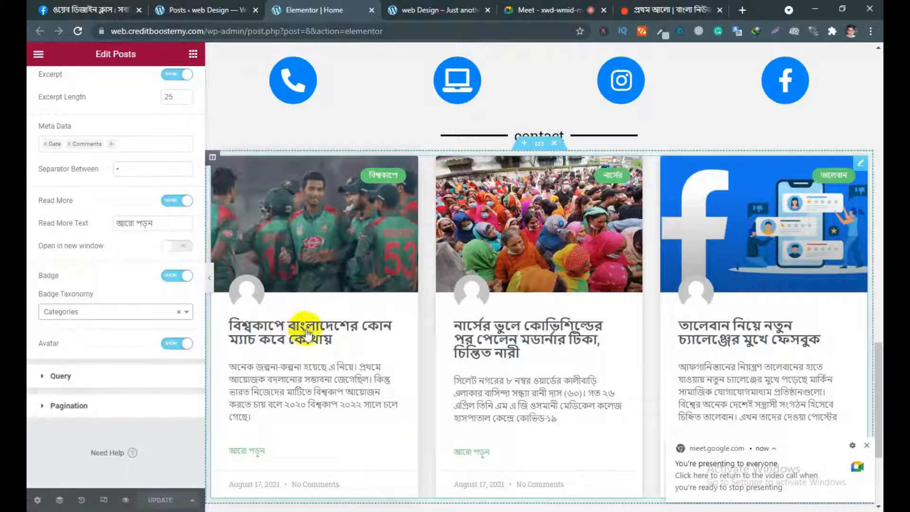
- Review the Posts widget's Query and Layout settings, from the card skin down to the badge and avatar options
scroll(93, 319, "up", 6)
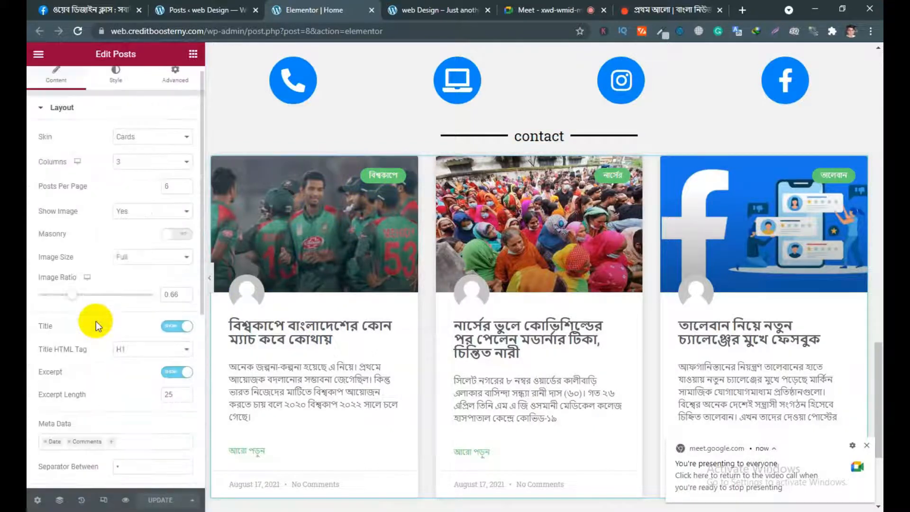
scroll(97, 323, "down", 6)
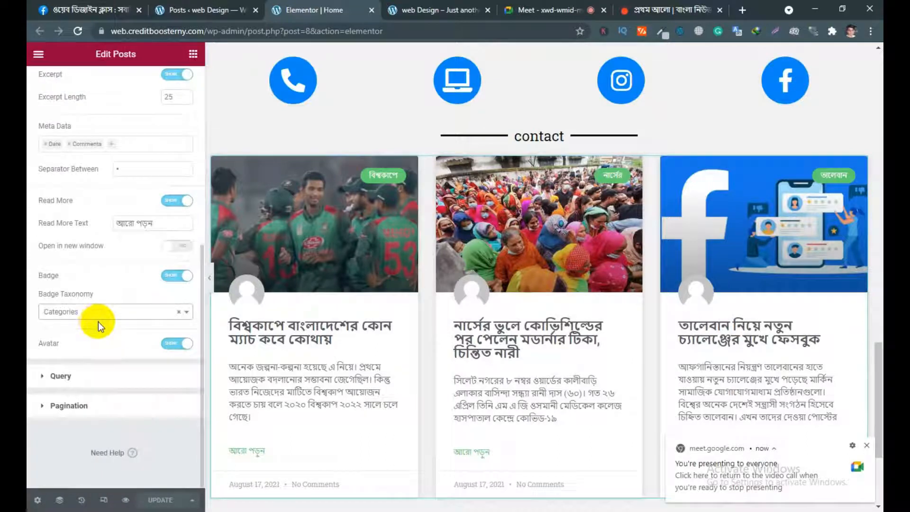
left_click(55, 377)
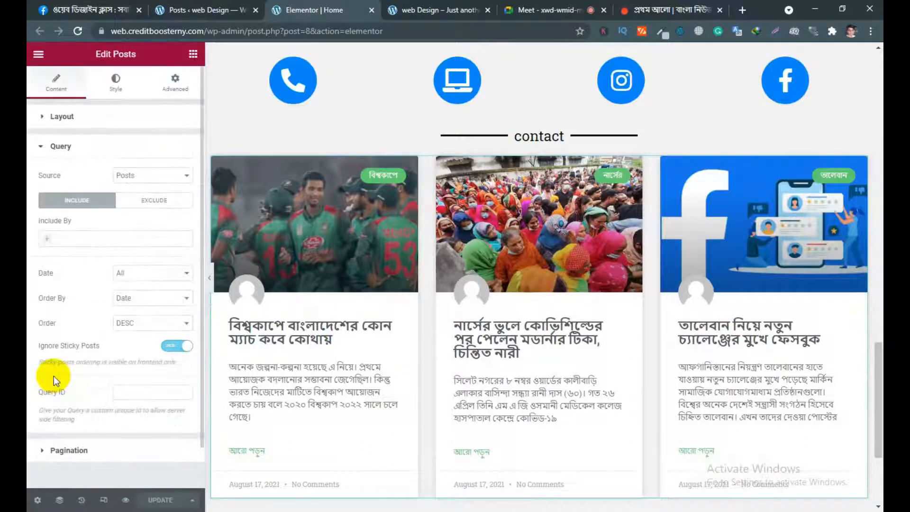
left_click(63, 147)
left_click(66, 119)
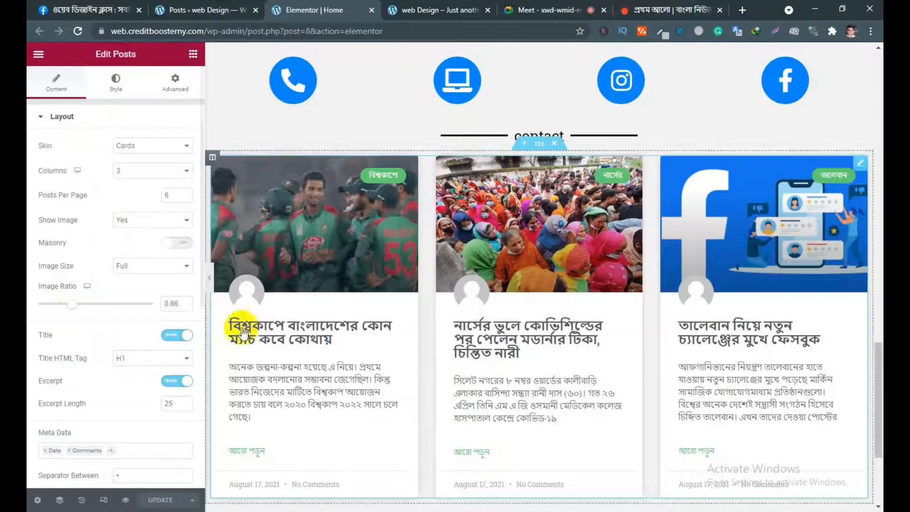
scroll(142, 339, "down", 3)
scroll(126, 342, "down", 4)
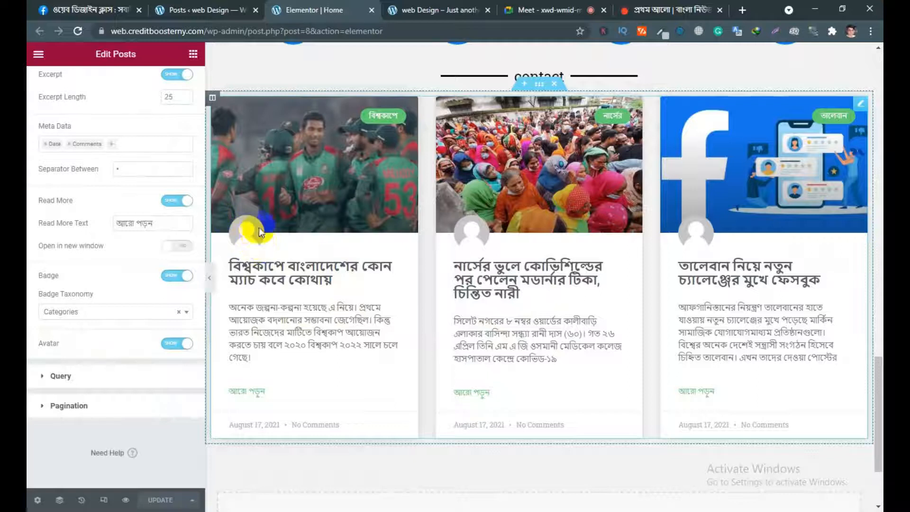
scroll(254, 242, "up", 1)
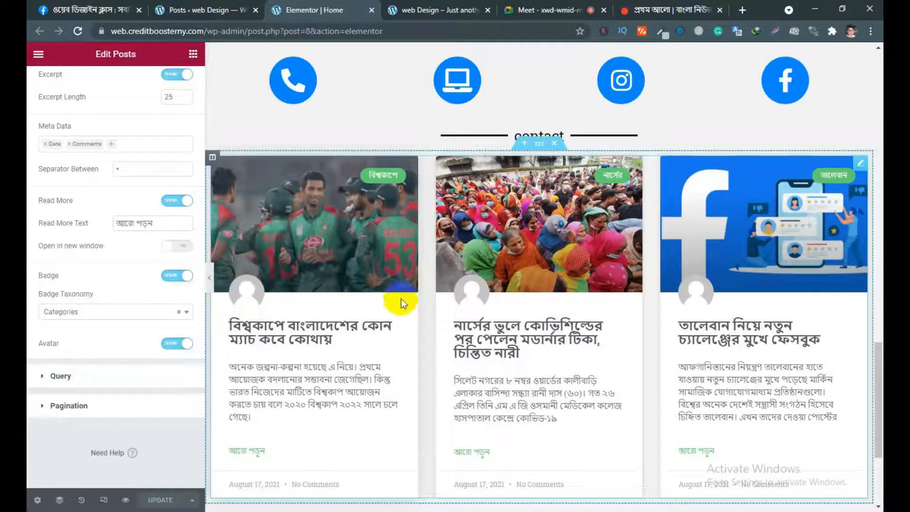
- Switch to the prothomalo.com news site to view its front page stories, and return to the Elementor editor
key("ctrl+6")
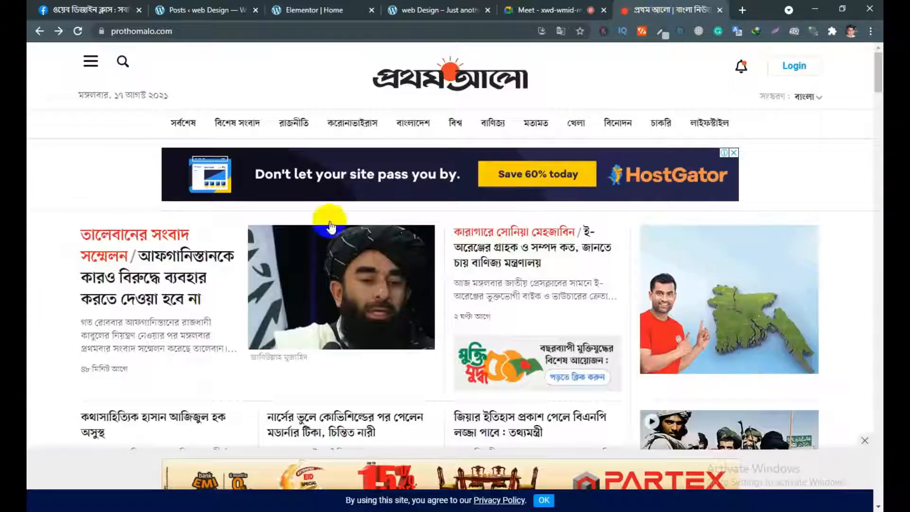
scroll(417, 292, "down", 1)
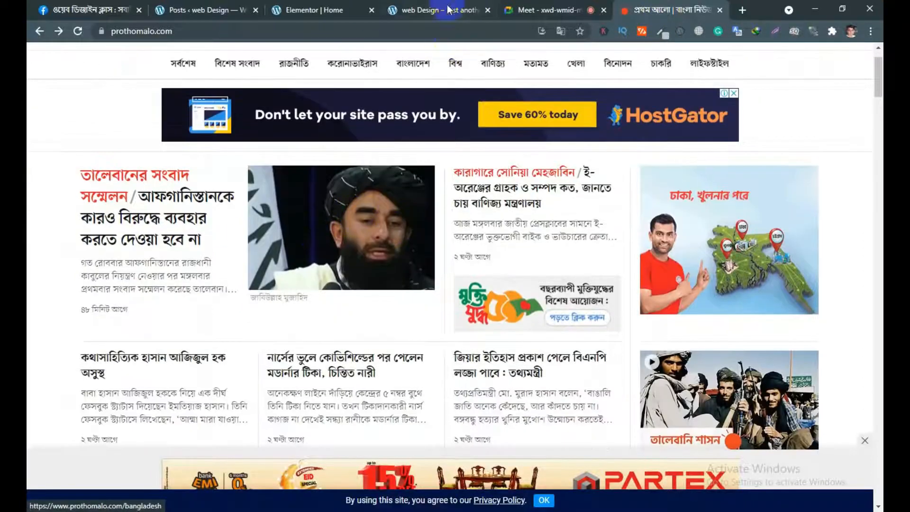
key("ctrl+3")
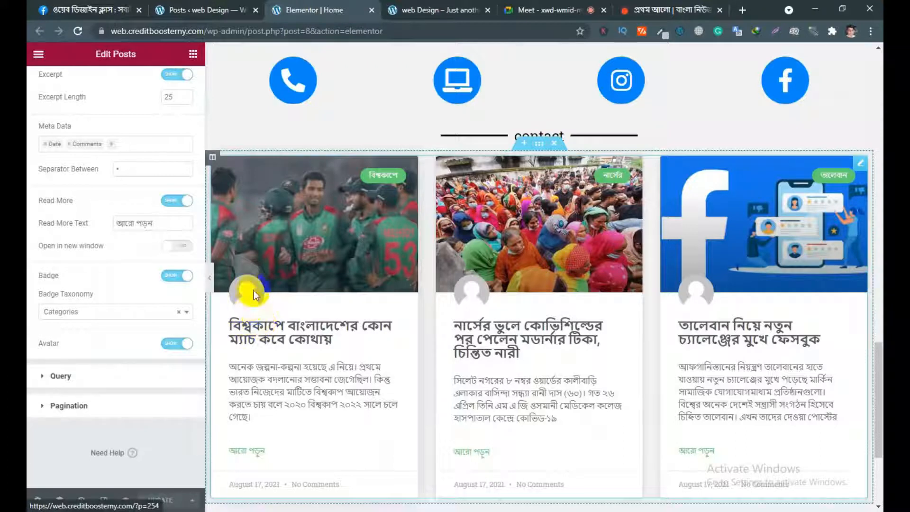
- Toggle the Avatar off and on to compare the post cards with and without it, leaving it shown
scroll(248, 313, "down", 1)
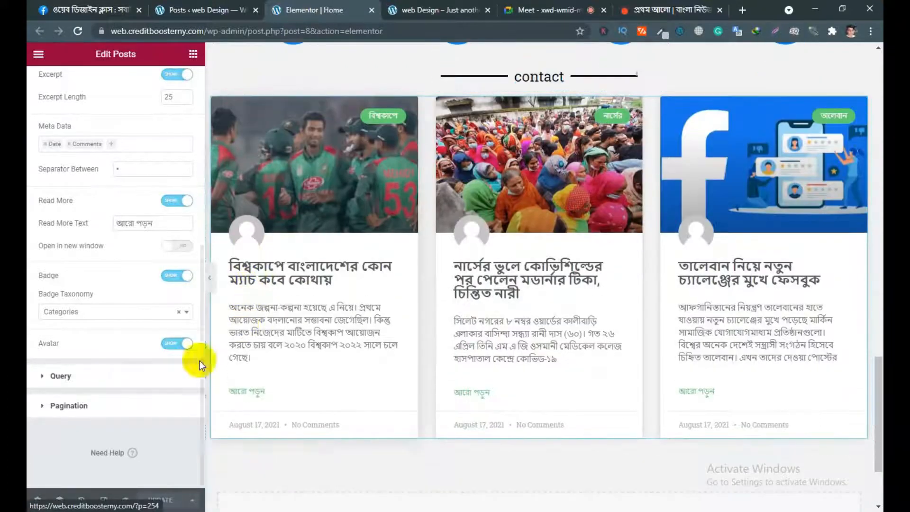
scroll(263, 345, "up", 2)
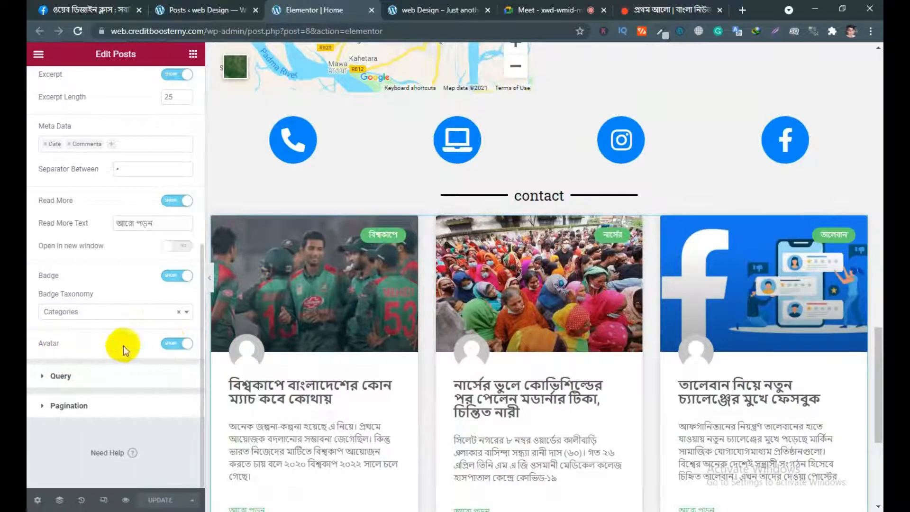
scroll(238, 345, "down", 2)
left_click(176, 345)
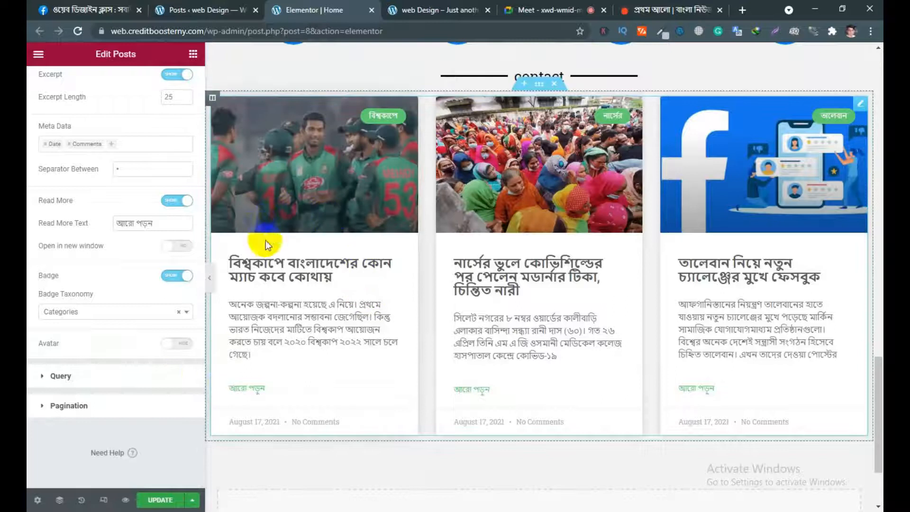
scroll(294, 244, "up", 1)
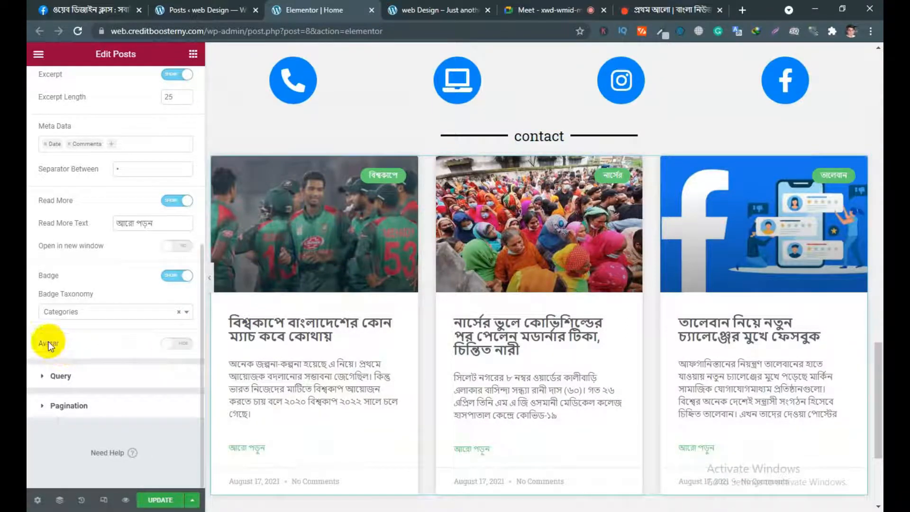
left_click(172, 343)
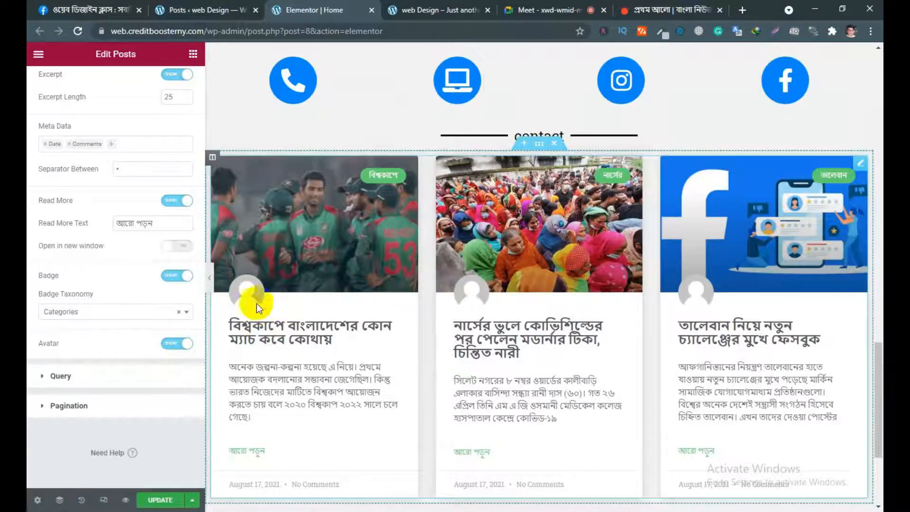
left_click(171, 345)
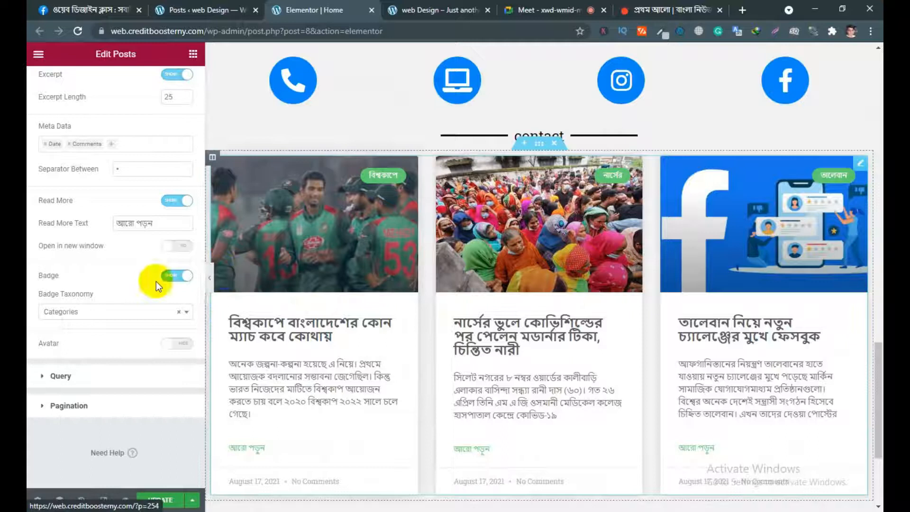
left_click(180, 343)
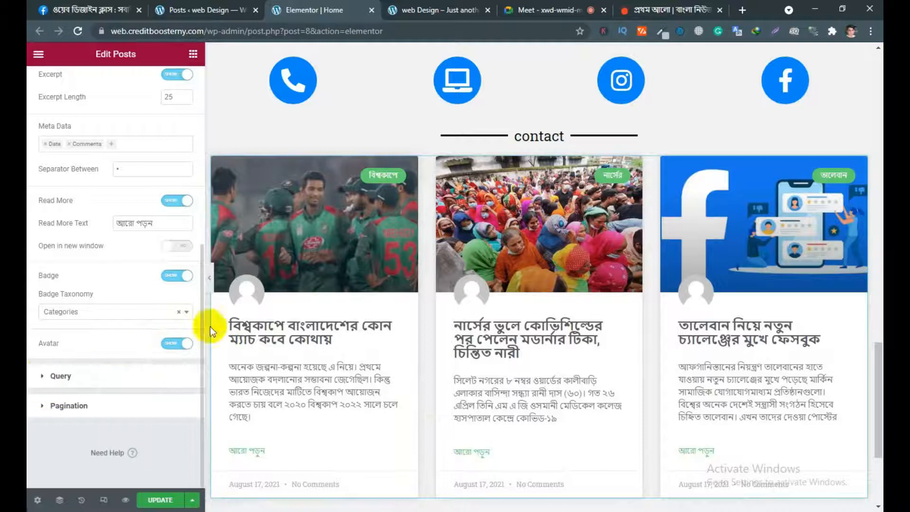
- Examine the source options in the Posts widget's Query settings and keep Posts as the source
left_click(56, 376)
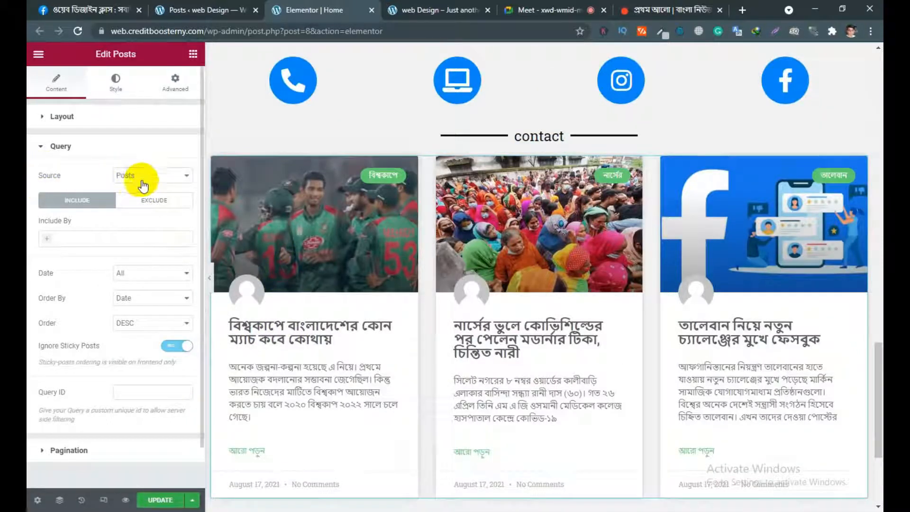
left_click(160, 180)
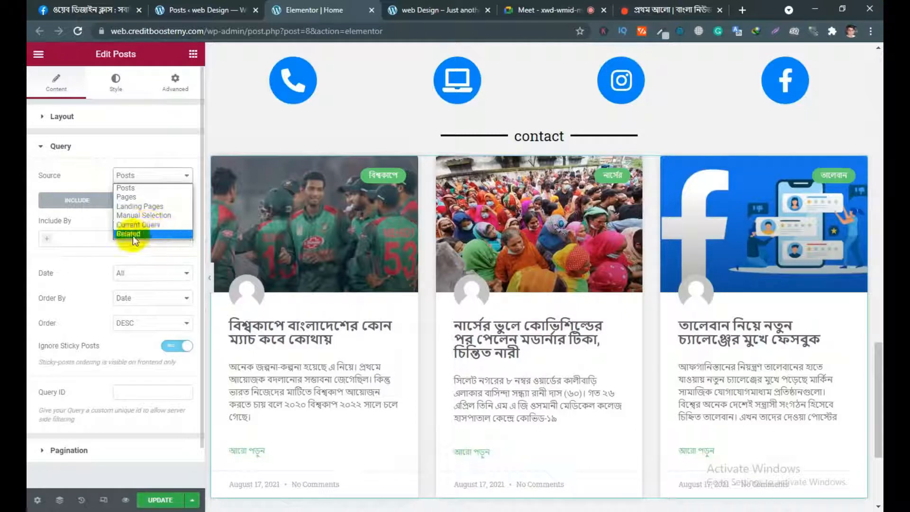
left_click(135, 189)
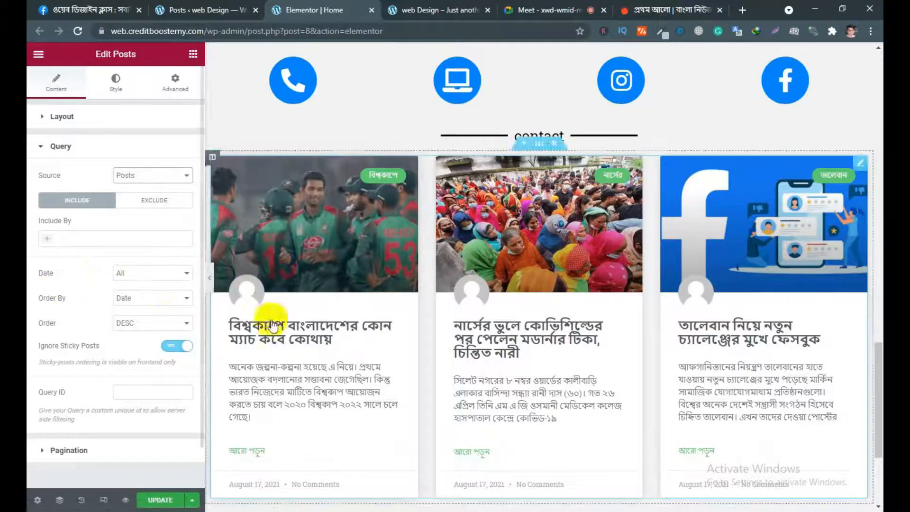
- Examine the Date, Order By and sticky post options in the Query settings, keeping Date on All and Order By on Date
scroll(272, 326, "down", 3)
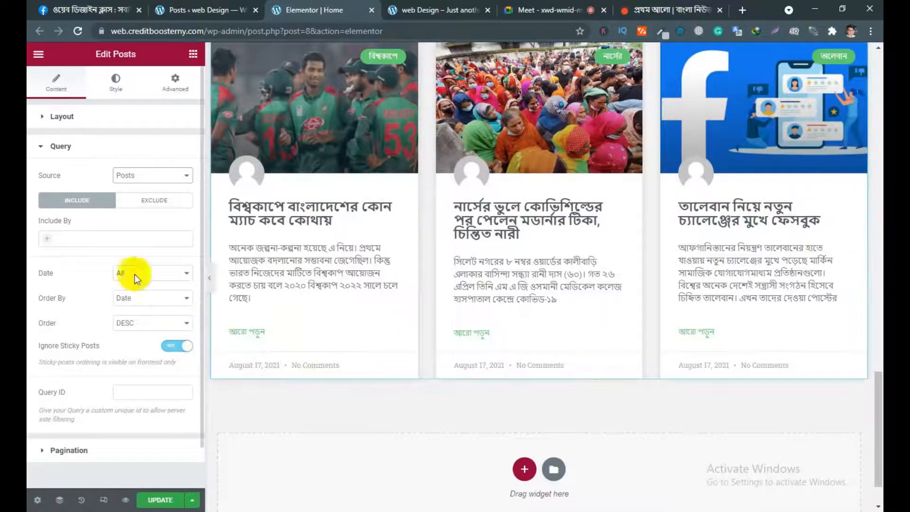
left_click(154, 274)
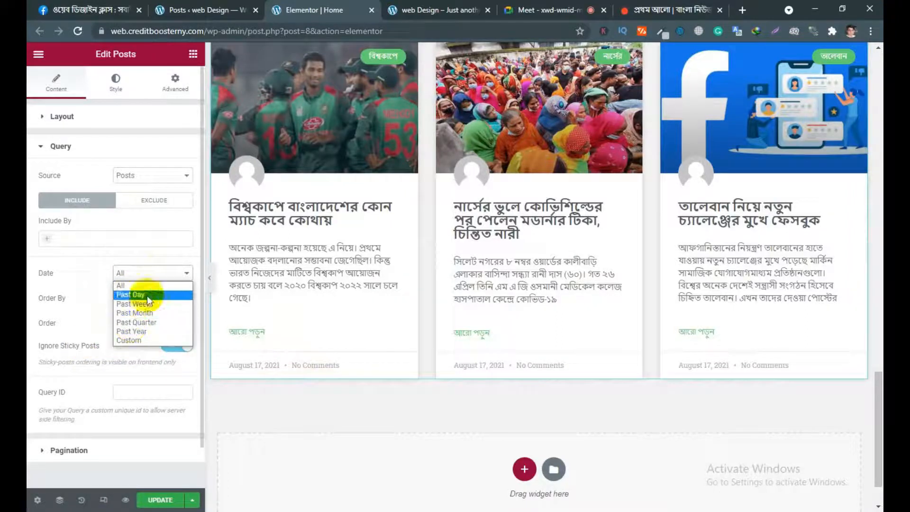
left_click(78, 269)
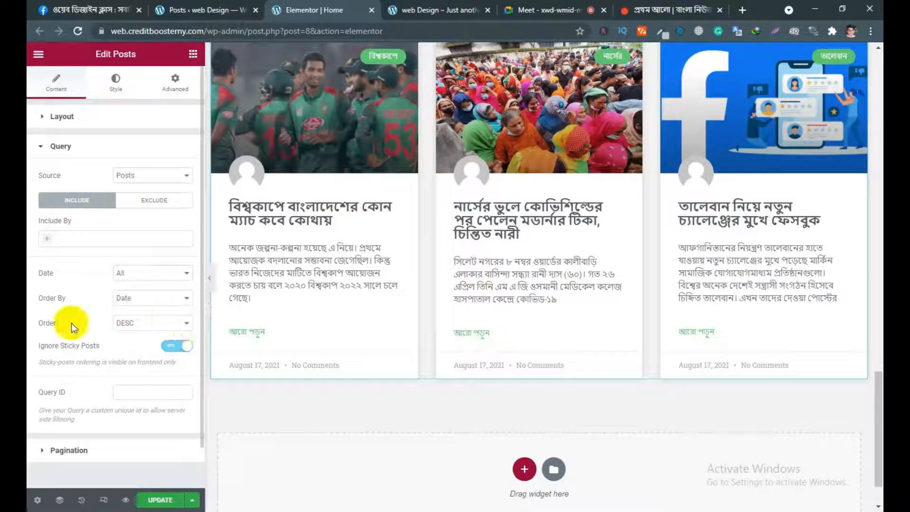
left_click(164, 299)
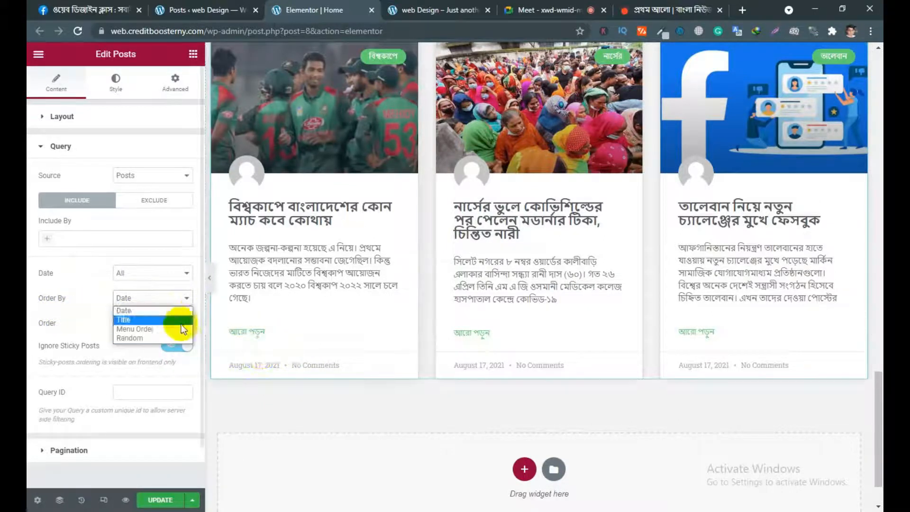
left_click(156, 309)
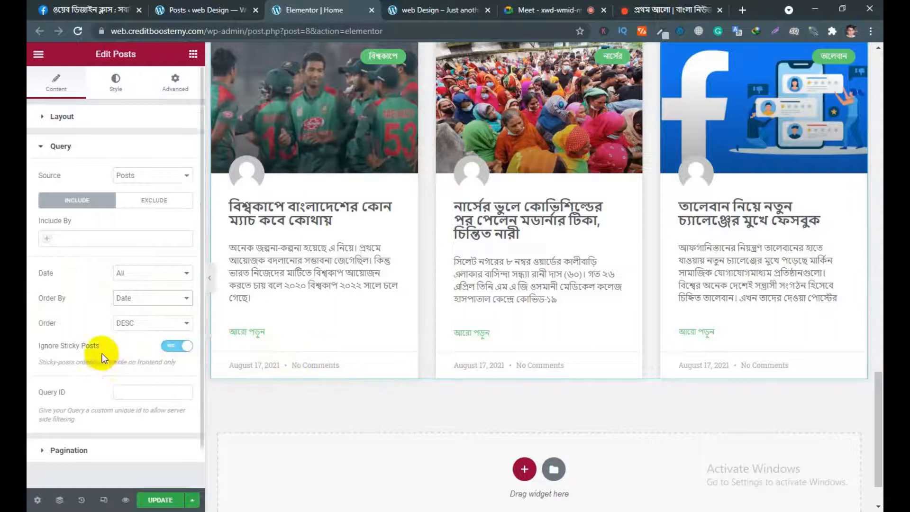
scroll(101, 355, "down", 1)
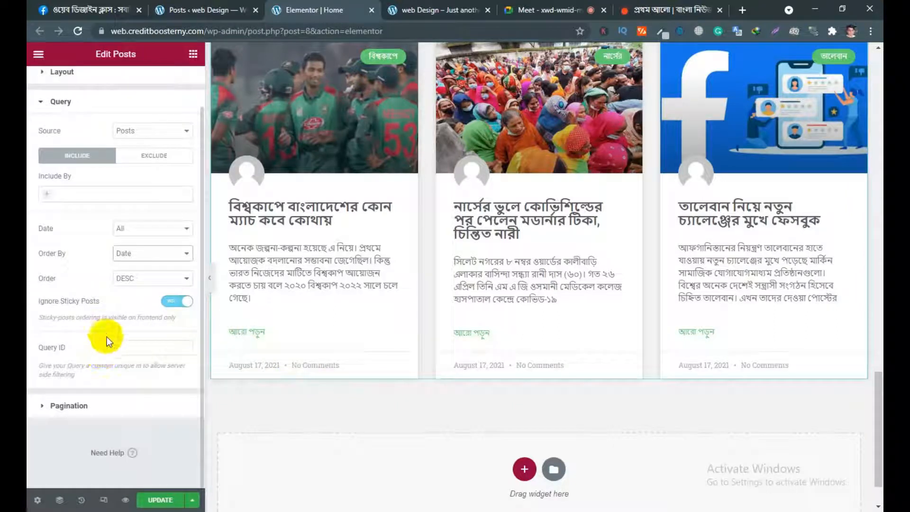
scroll(108, 345, "up", 1)
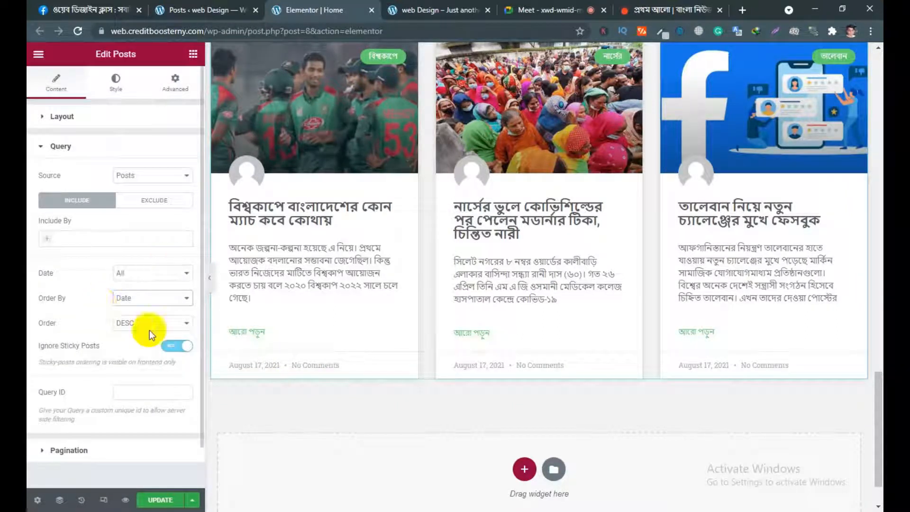
scroll(136, 299, "down", 1)
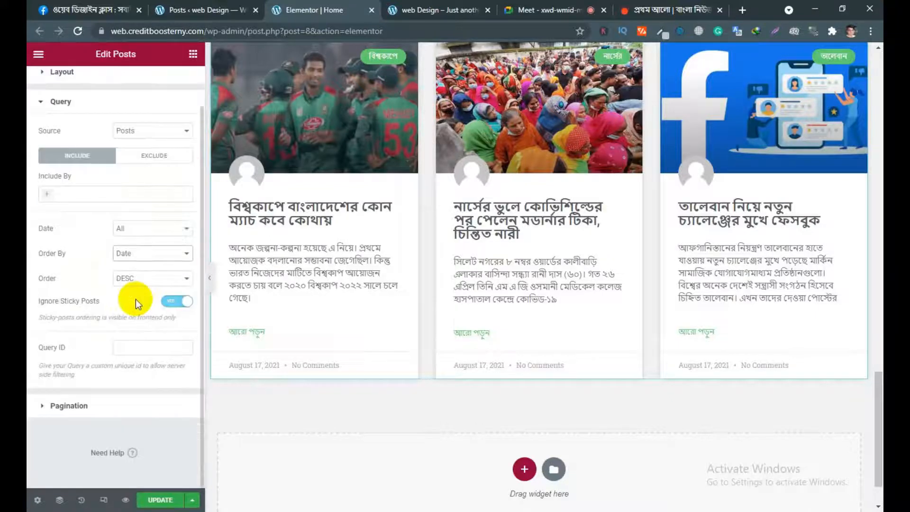
scroll(122, 285, "up", 1)
scroll(121, 289, "down", 1)
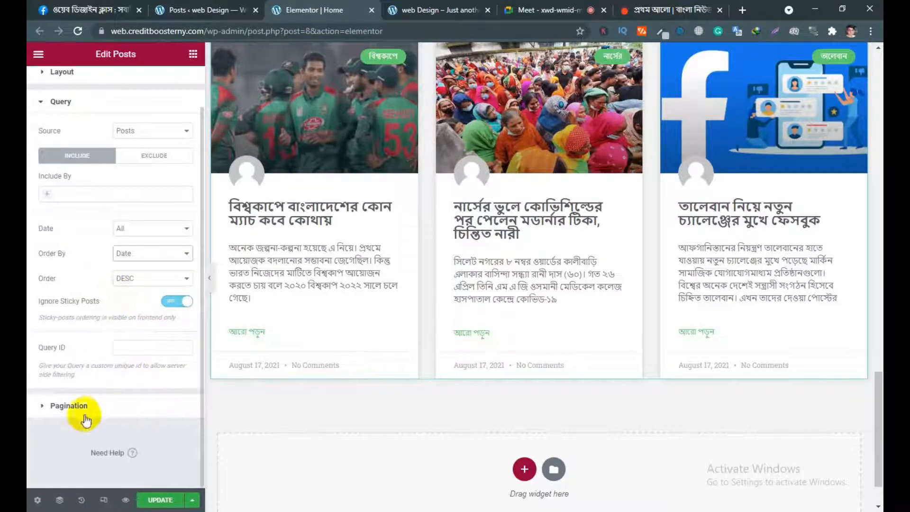
- Open the Posts widget's Pagination settings, examine the available types while keeping None, and look over the post cards on the page
left_click(48, 407)
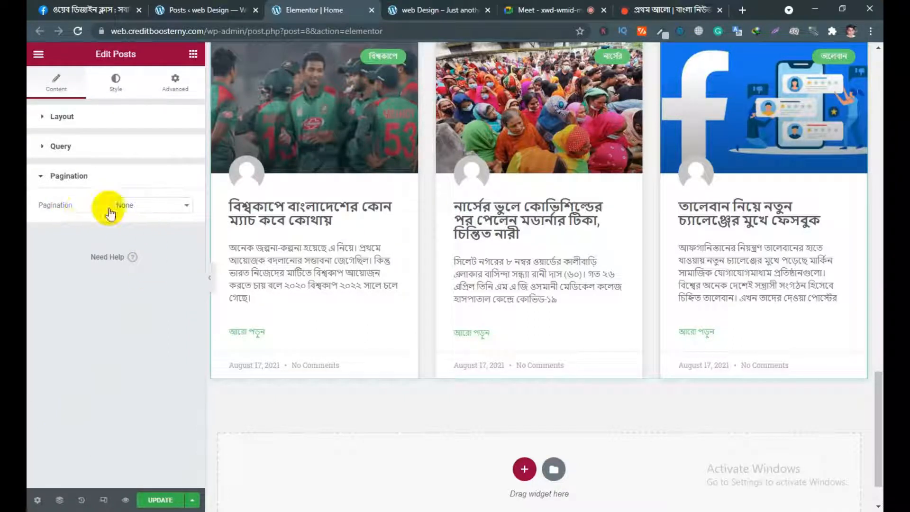
left_click(146, 208)
left_click(166, 210)
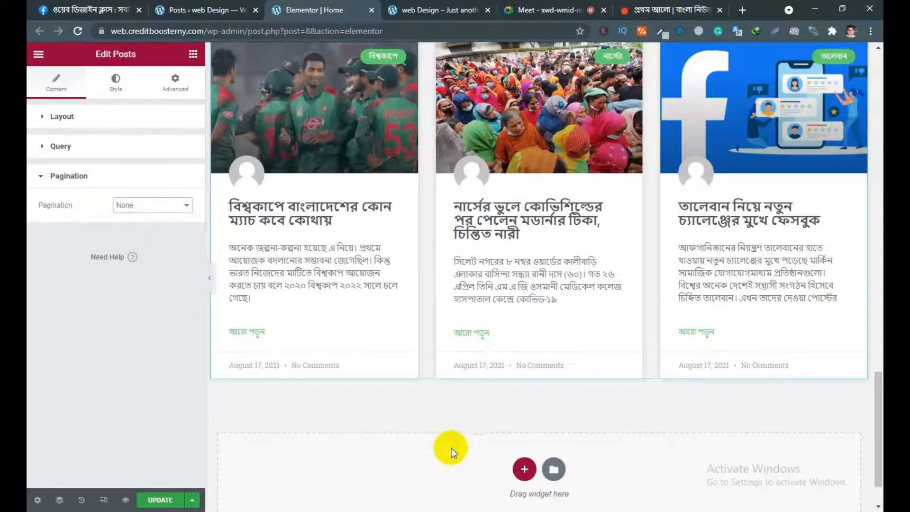
scroll(499, 429, "up", 1)
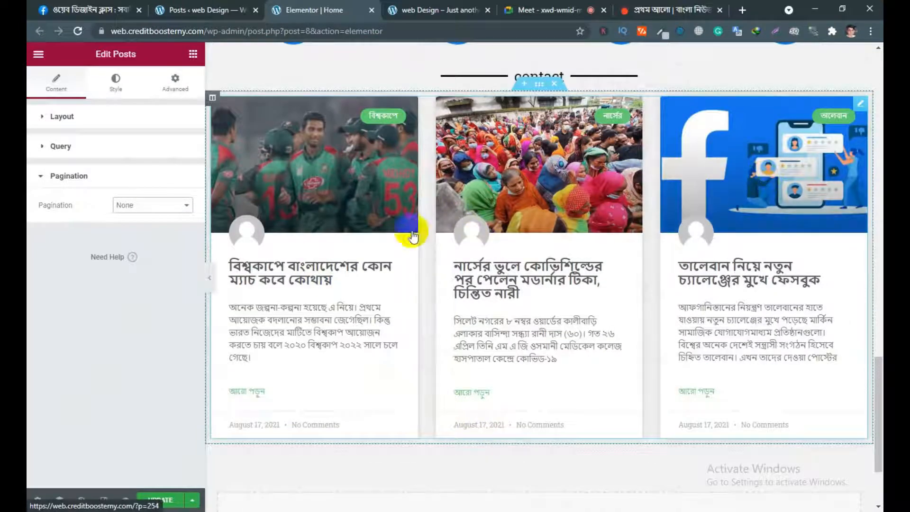
scroll(686, 268, "down", 2)
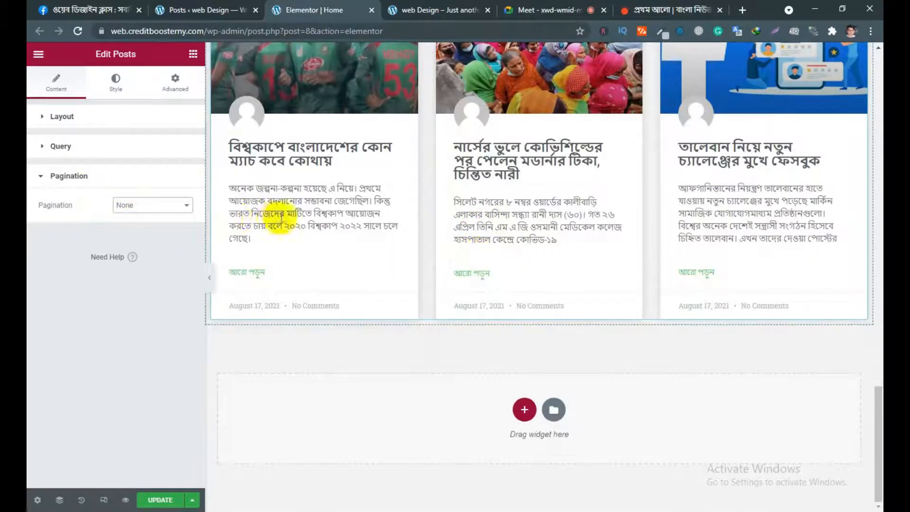
scroll(285, 271, "up", 1)
scroll(435, 277, "down", 1)
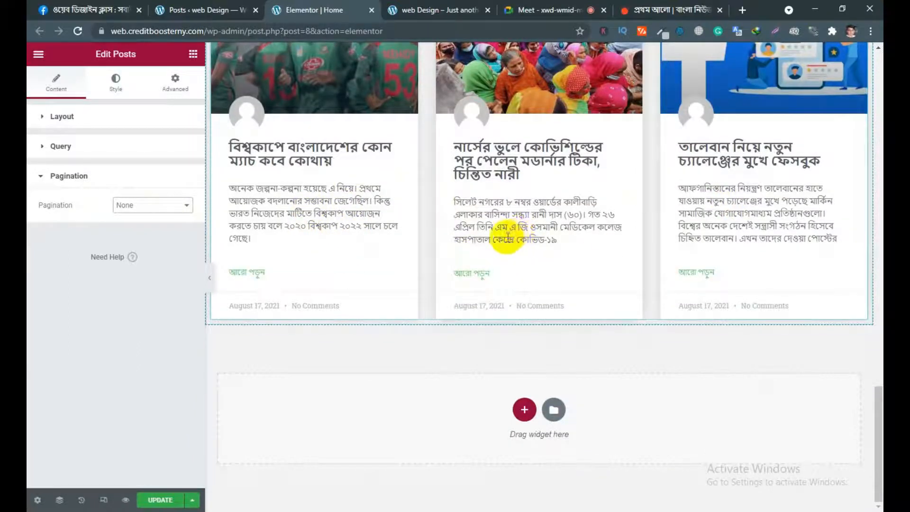
scroll(507, 237, "up", 3)
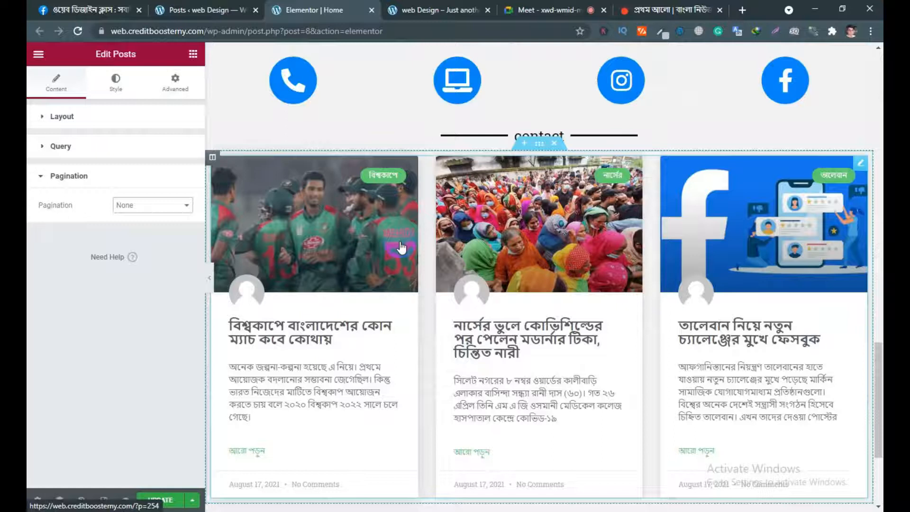
scroll(400, 247, "down", 2)
scroll(400, 242, "down", 1)
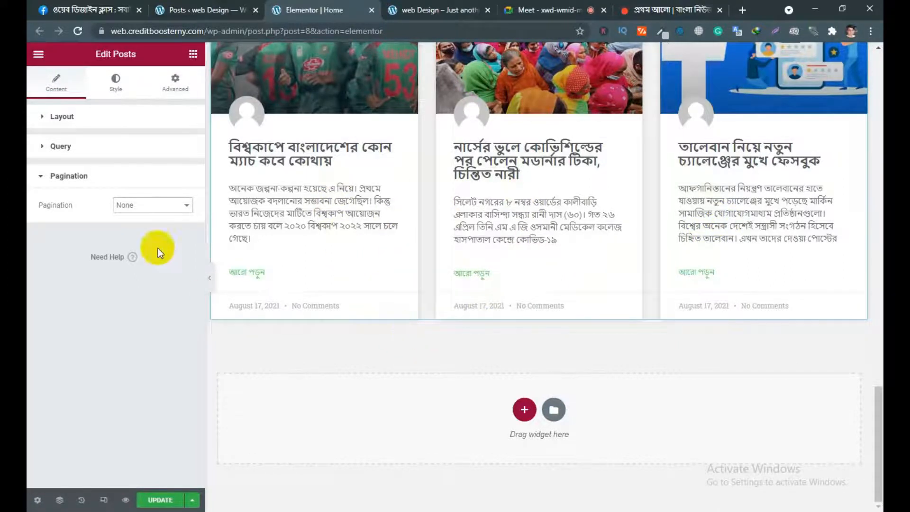
- Set the Posts widget's pagination to Numbers with a page limit of 20, and review the other pagination types without changing it
left_click(149, 204)
left_click(139, 228)
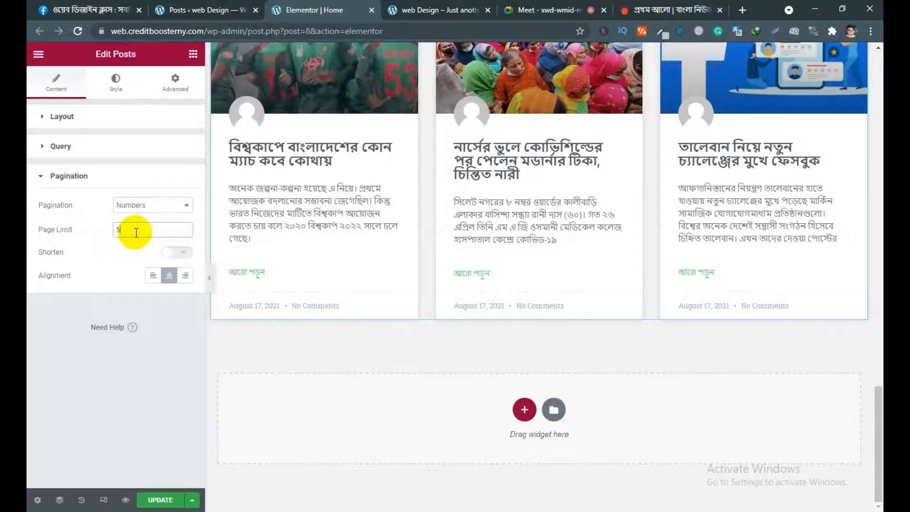
key("BackSpace")
type("২০")
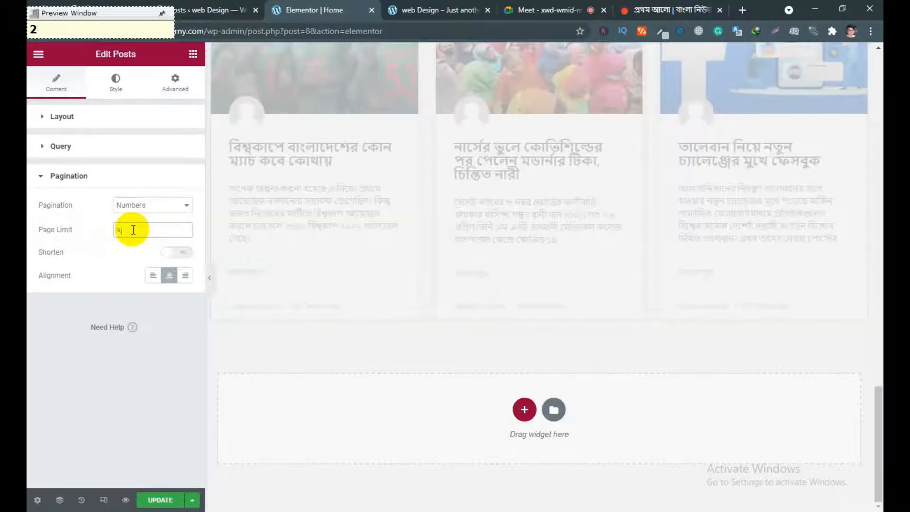
key("BackSpace")
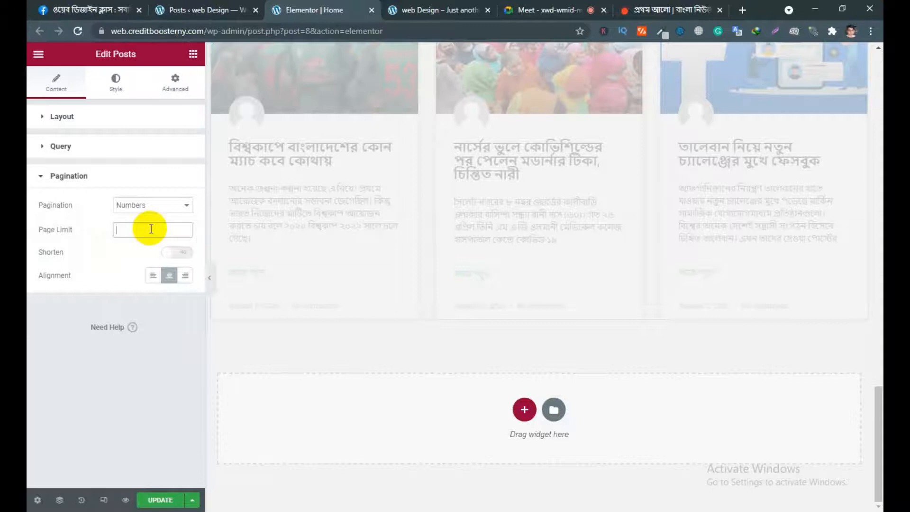
type("1")
type("0")
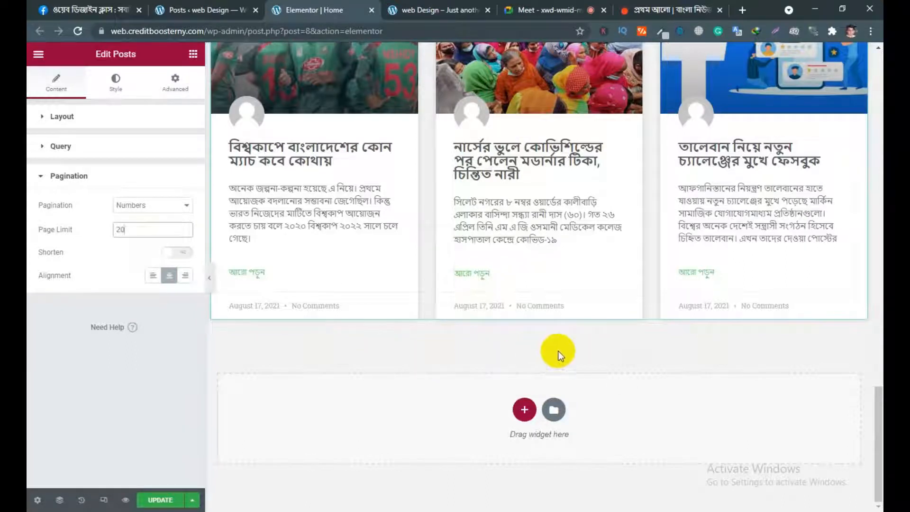
scroll(449, 331, "up", 3)
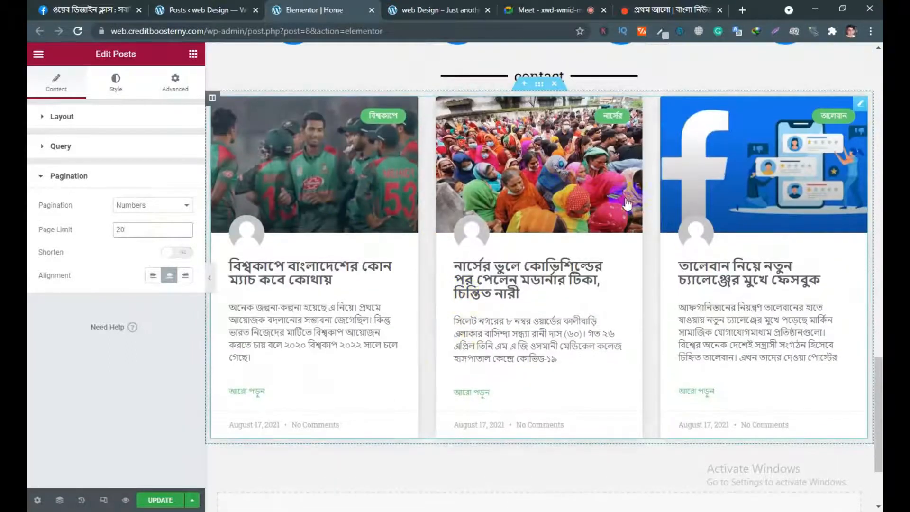
scroll(565, 310, "down", 3)
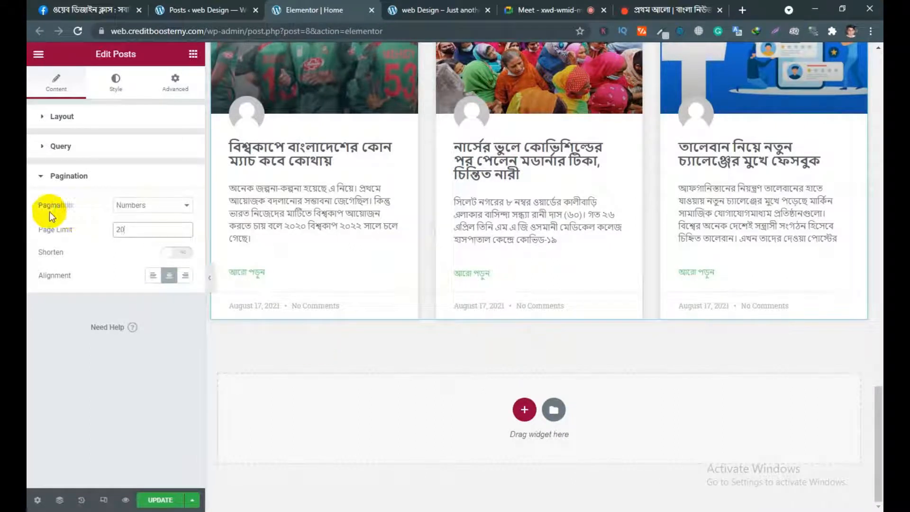
left_click(156, 208)
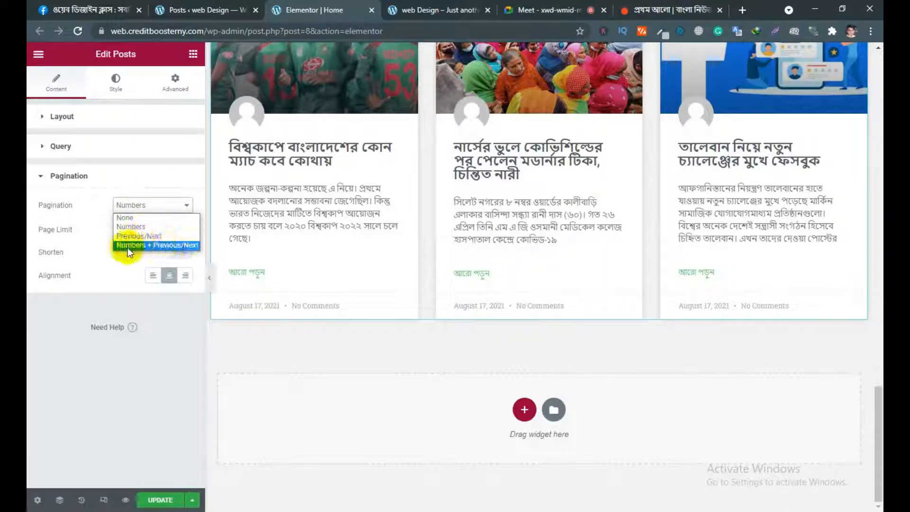
left_click(144, 203)
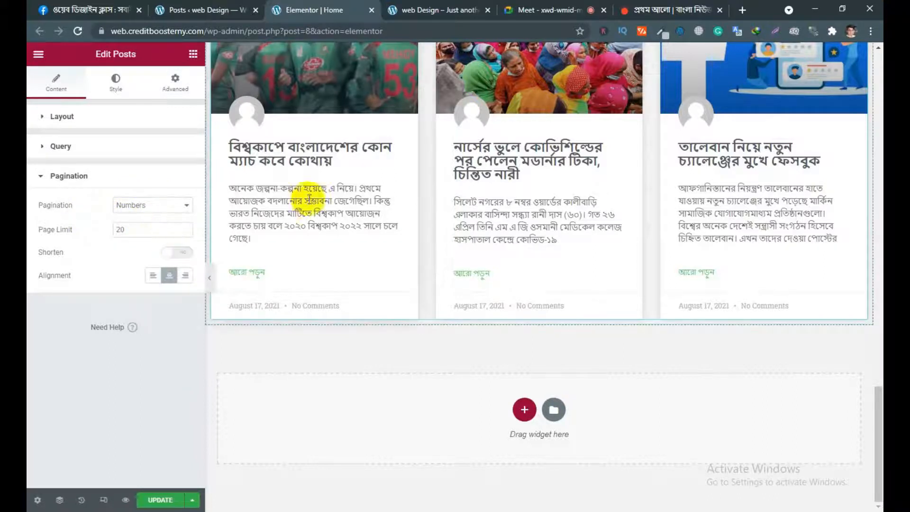
- Search Google for "newspaper" in a new browser tab and examine the page numbering at the end of the results
left_click(670, 9)
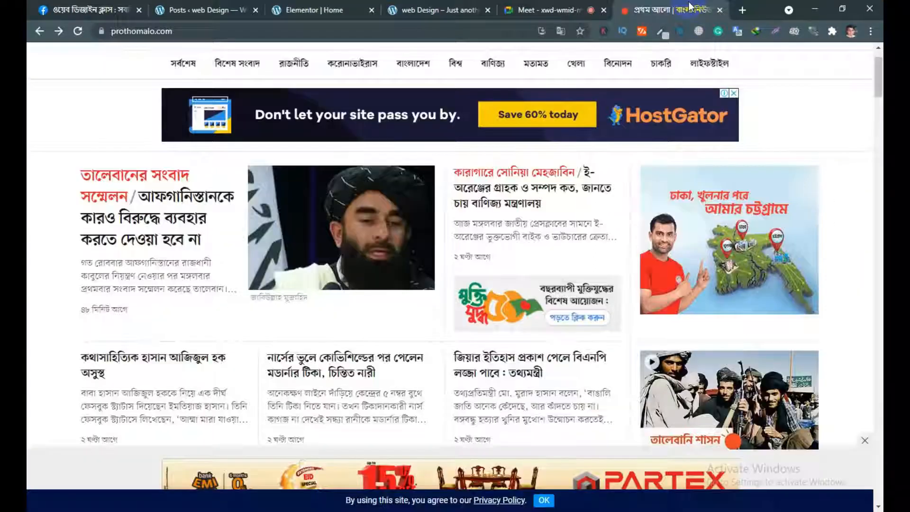
left_click(742, 9)
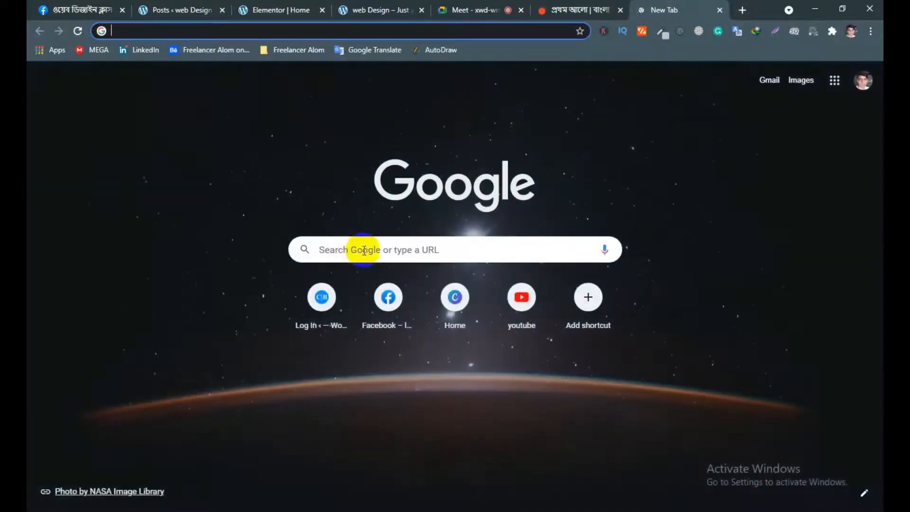
left_click(366, 250)
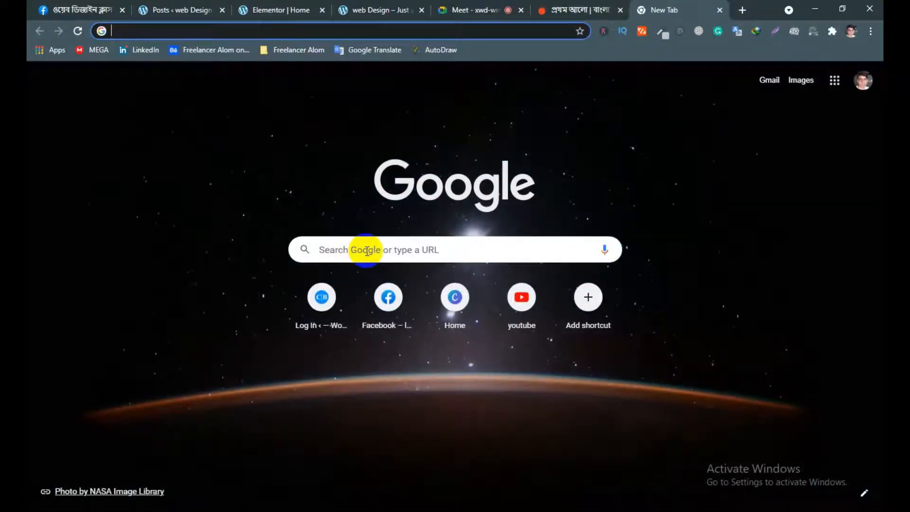
type("goo")
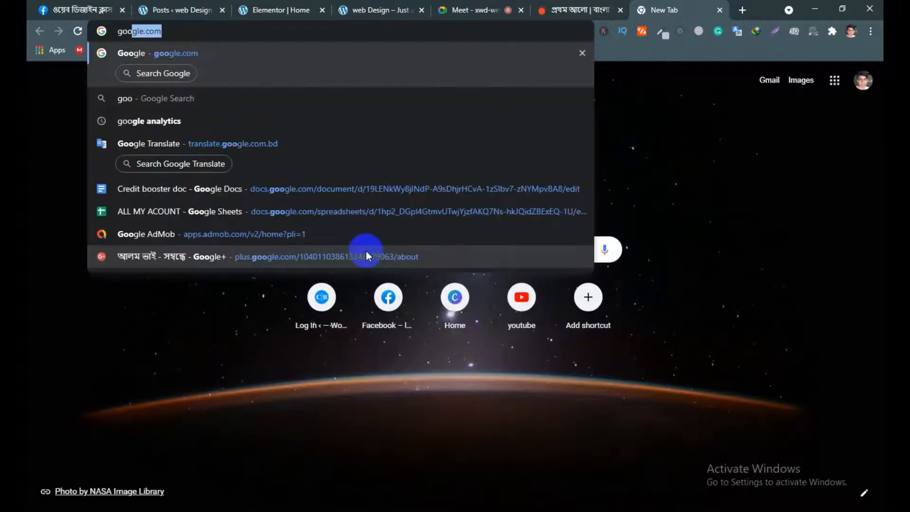
key("Return")
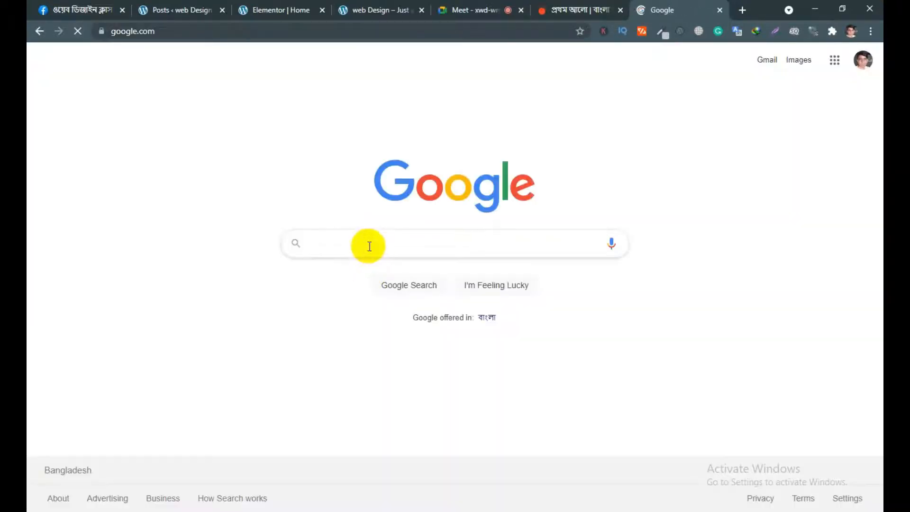
left_click(367, 246)
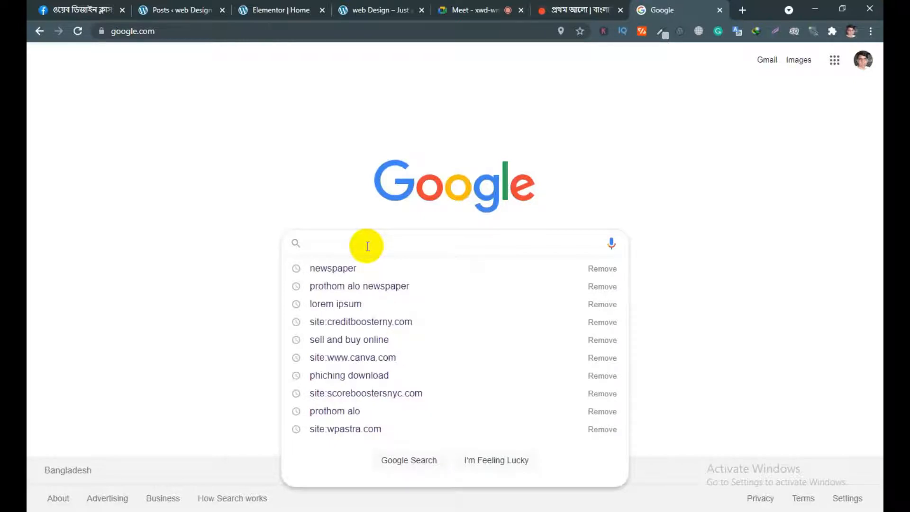
left_click(326, 273)
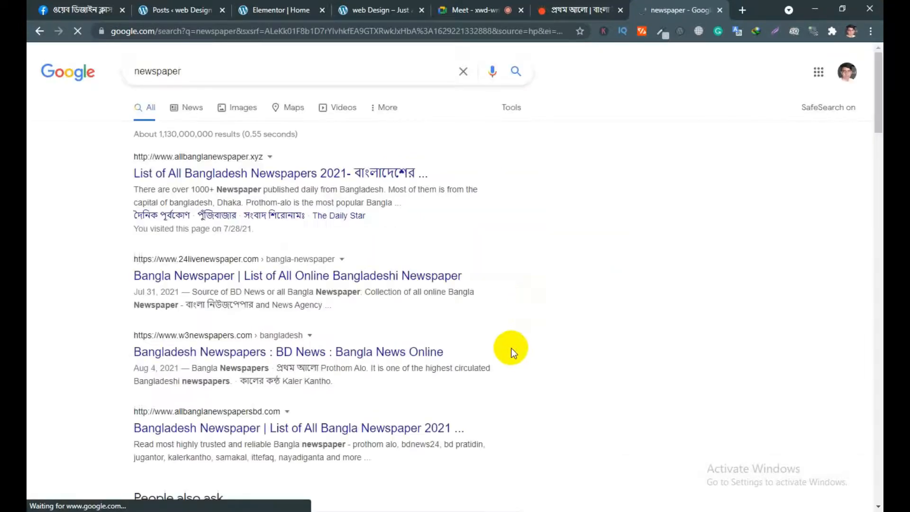
scroll(490, 352, "down", 15)
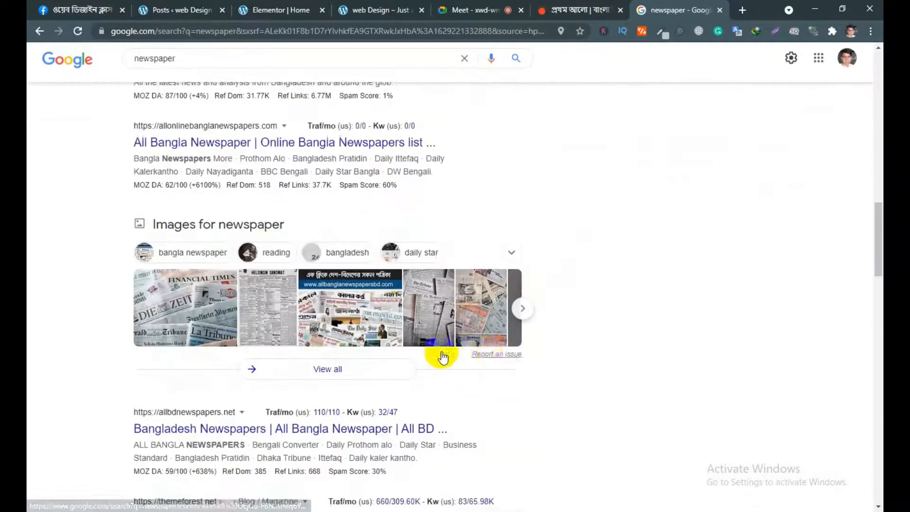
scroll(372, 363, "down", 12)
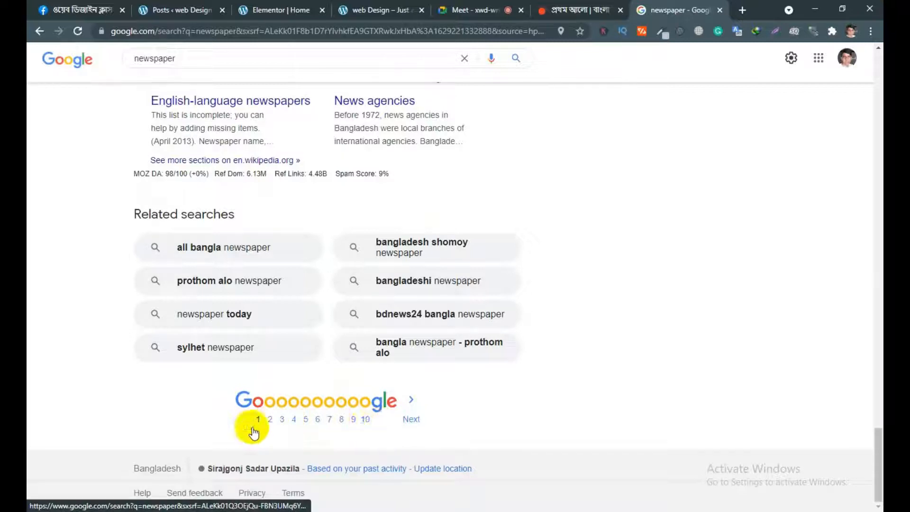
- Switch back to the Elementor editor and set the Posts widget's page limit to 10, keeping the pagination type on Numbers
left_click(371, 12)
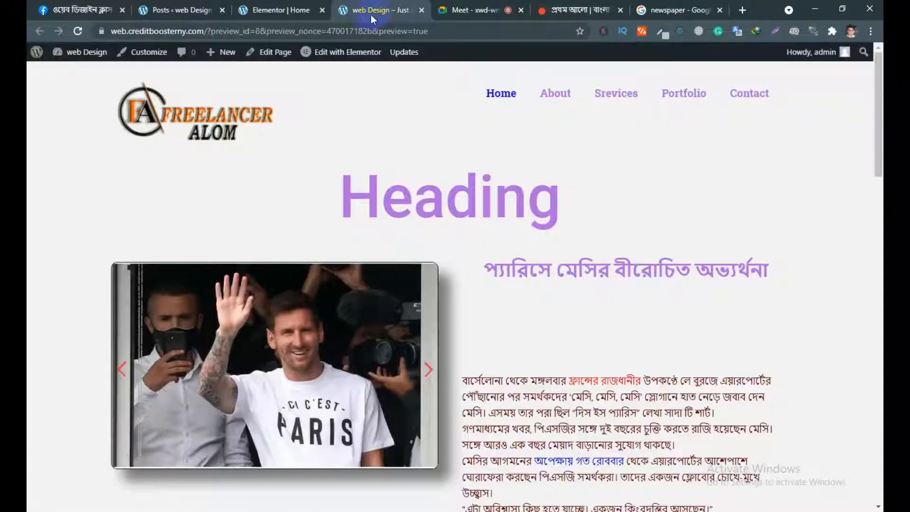
left_click(280, 10)
left_click_drag(138, 232, 93, 234)
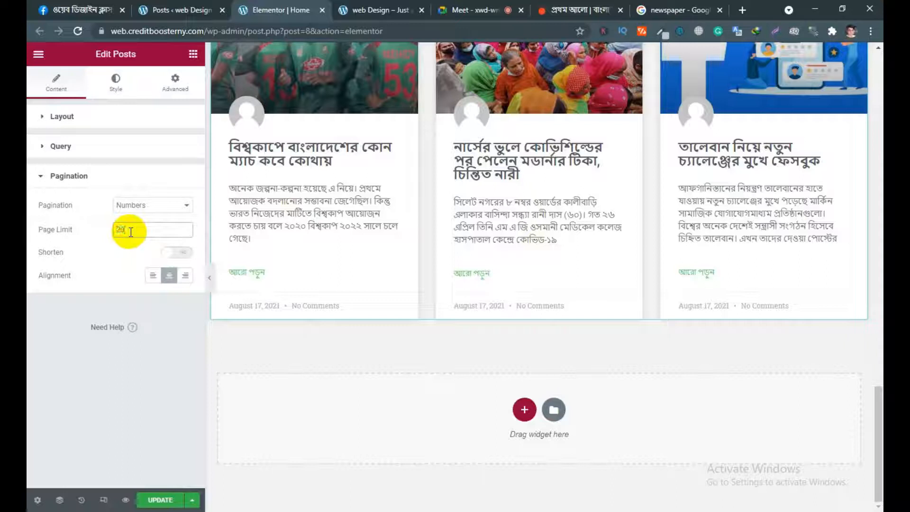
type("21")
key("BackSpace")
key("BackSpace")
key("BackSpace")
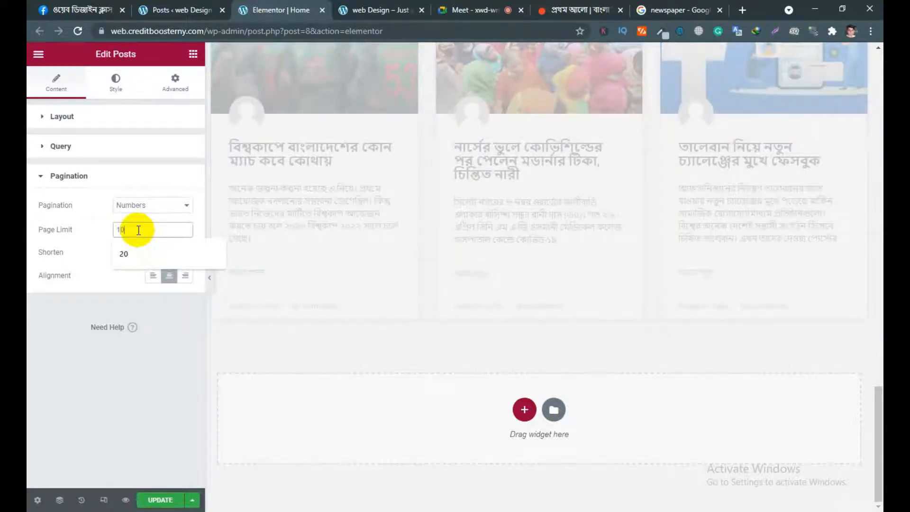
type("10")
left_click(91, 282)
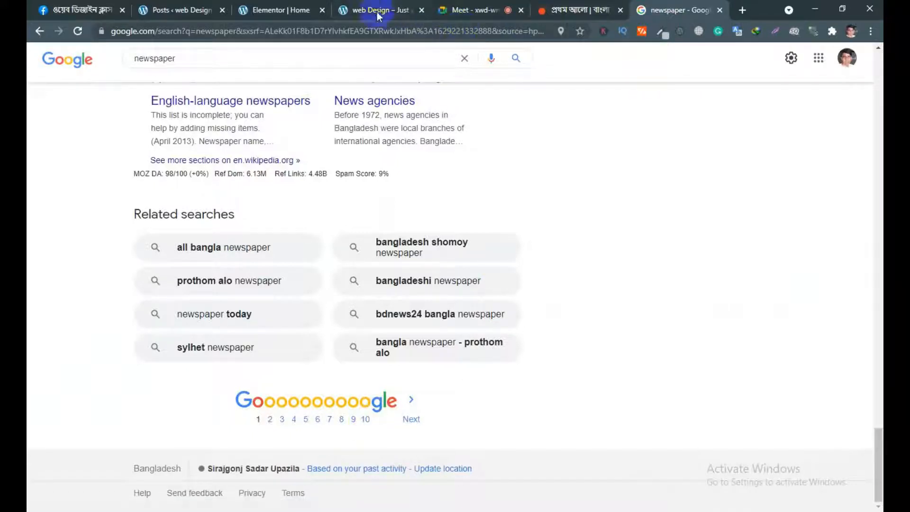
left_click(279, 10)
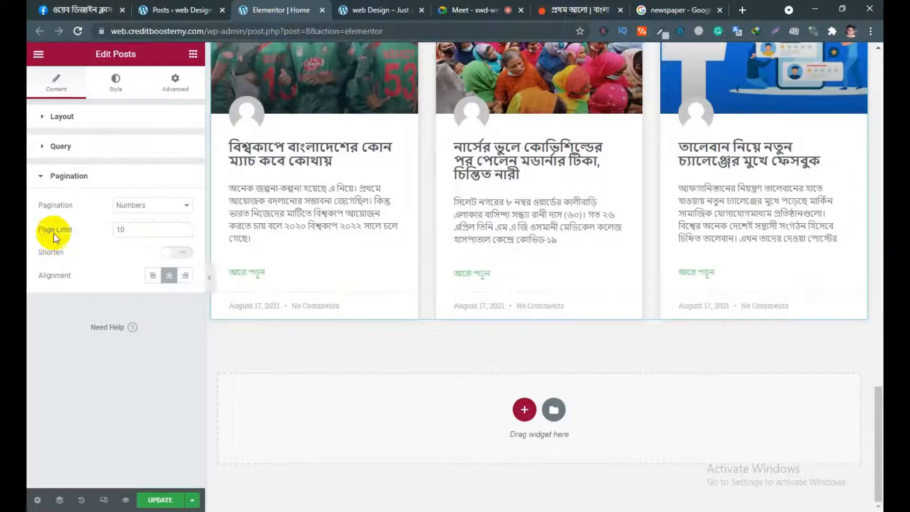
left_click(155, 206)
left_click(135, 226)
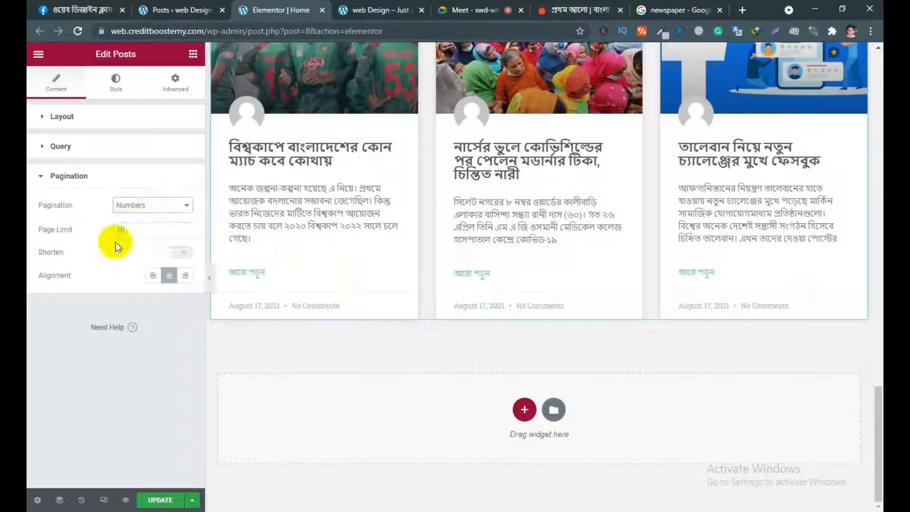
- Go to the next page of Google's newspaper results and examine the Previous and Next links beside the page numbers
left_click(658, 10)
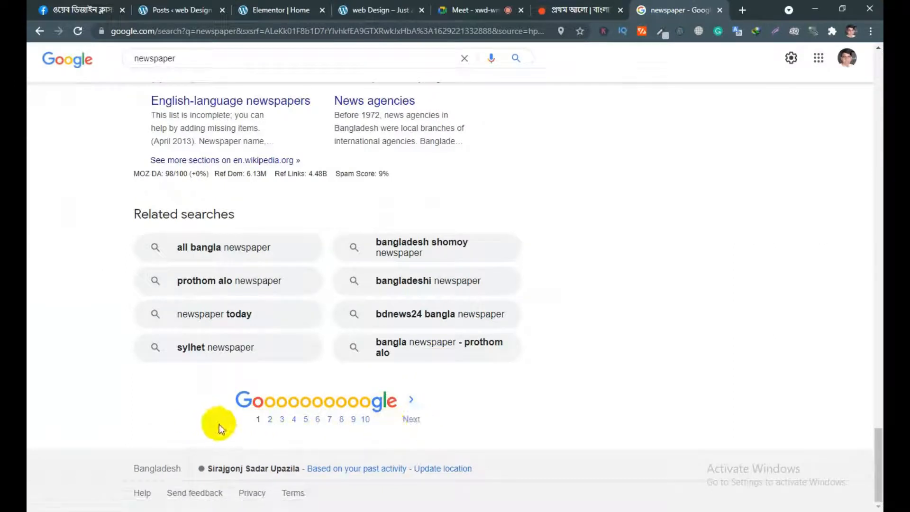
left_click(411, 419)
scroll(432, 427, "down", 15)
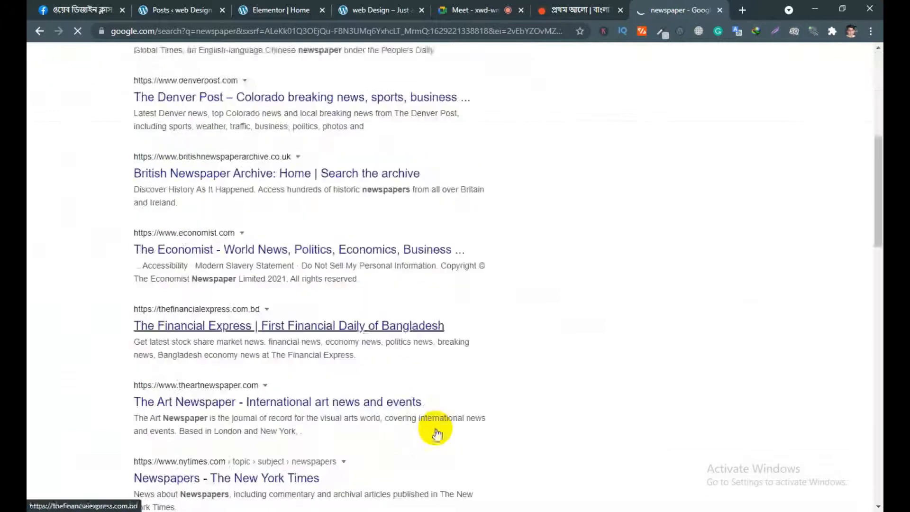
scroll(436, 433, "down", 10)
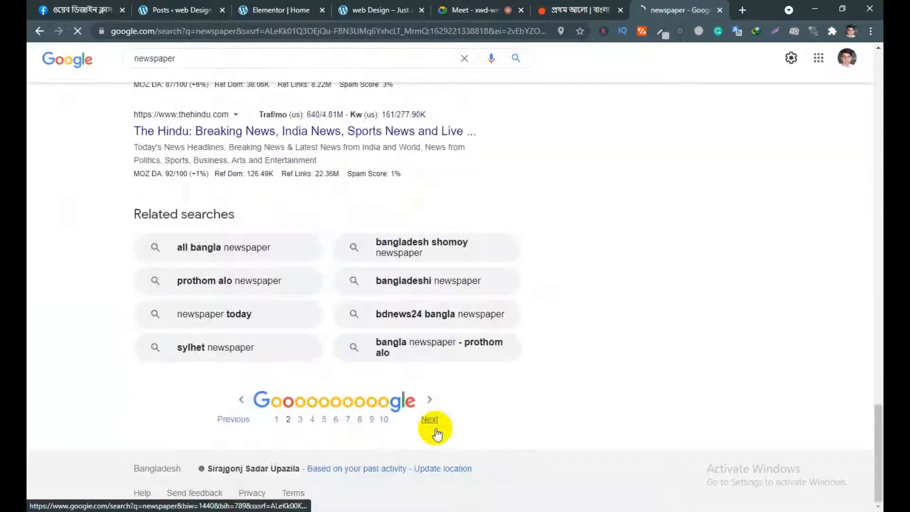
left_click(231, 420)
- Set the Posts widget's pagination to Numbers + Previous/Next in Elementor, and compare it with Google's page links
left_click(286, 9)
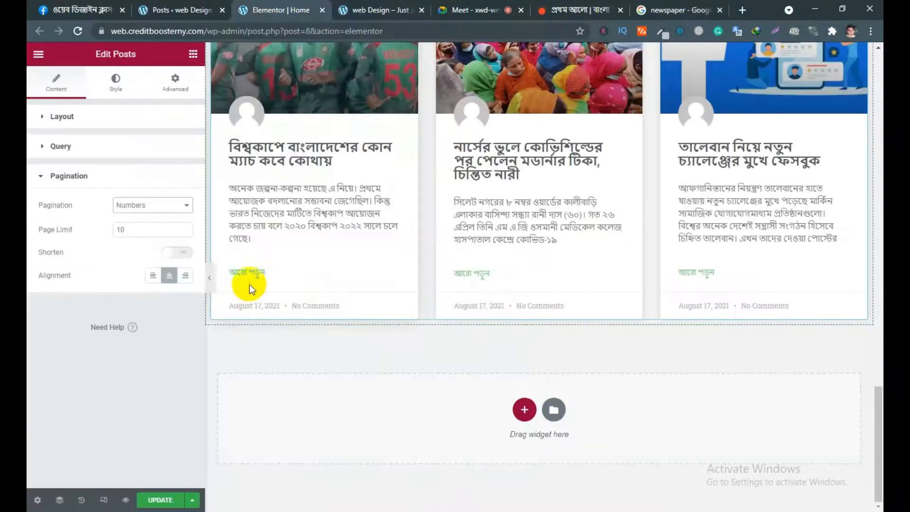
left_click(143, 205)
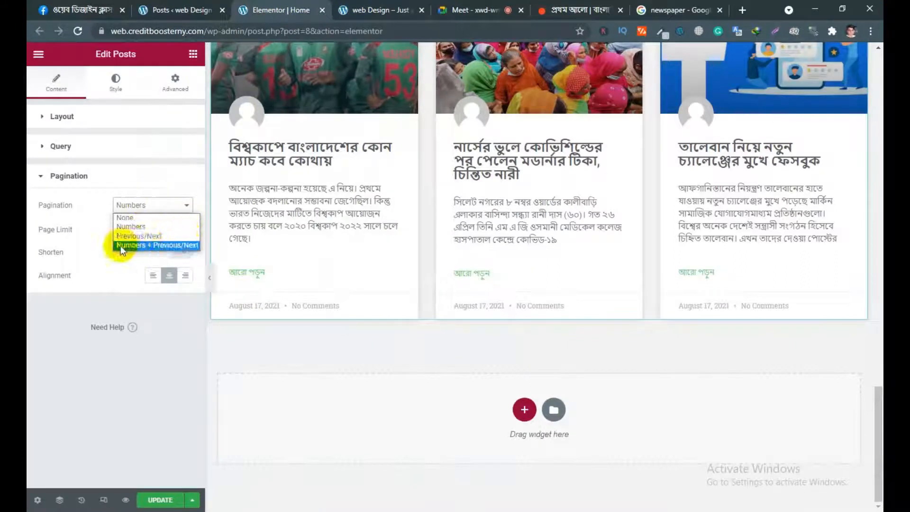
left_click(184, 245)
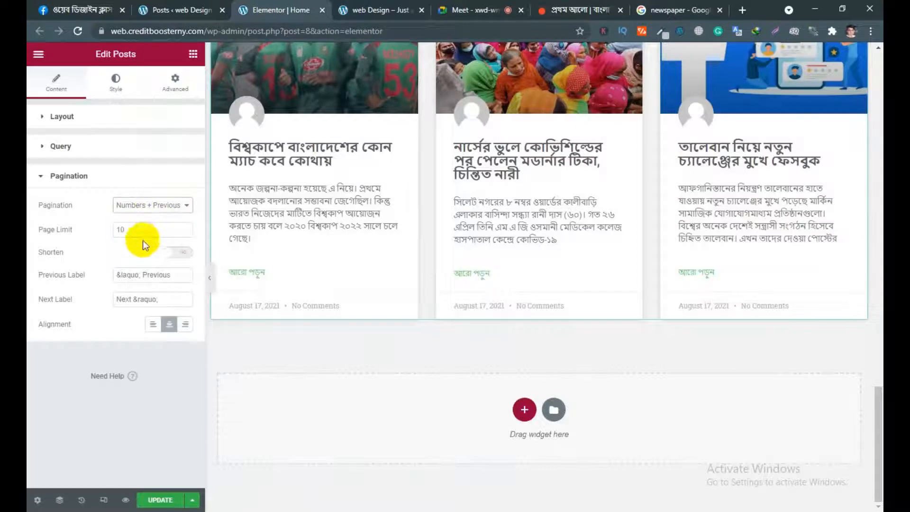
left_click(662, 13)
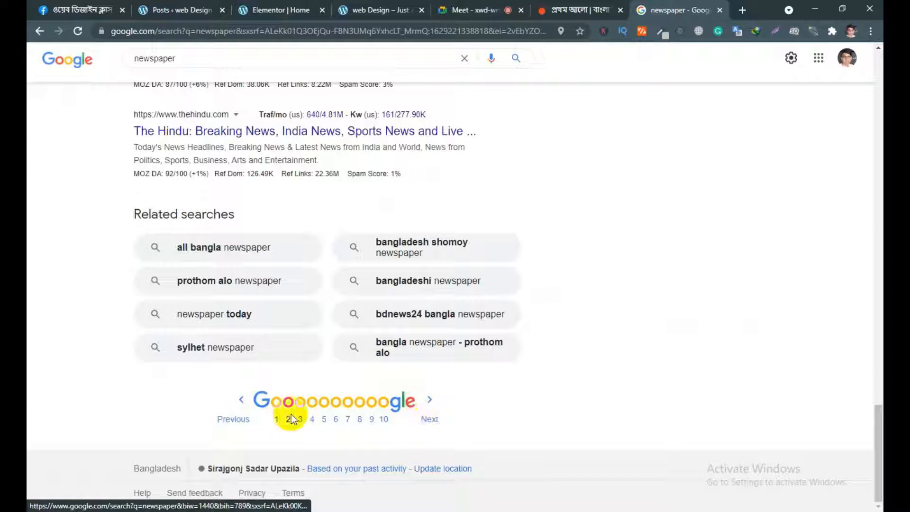
left_click(360, 8)
left_click(267, 13)
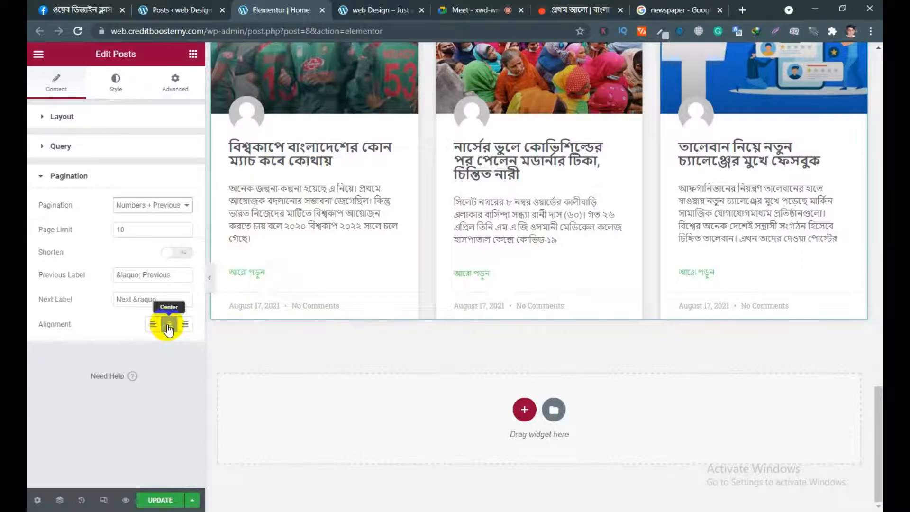
- Try left alignment for the pagination, look over the post cards and collapse the Pagination settings
left_click(154, 325)
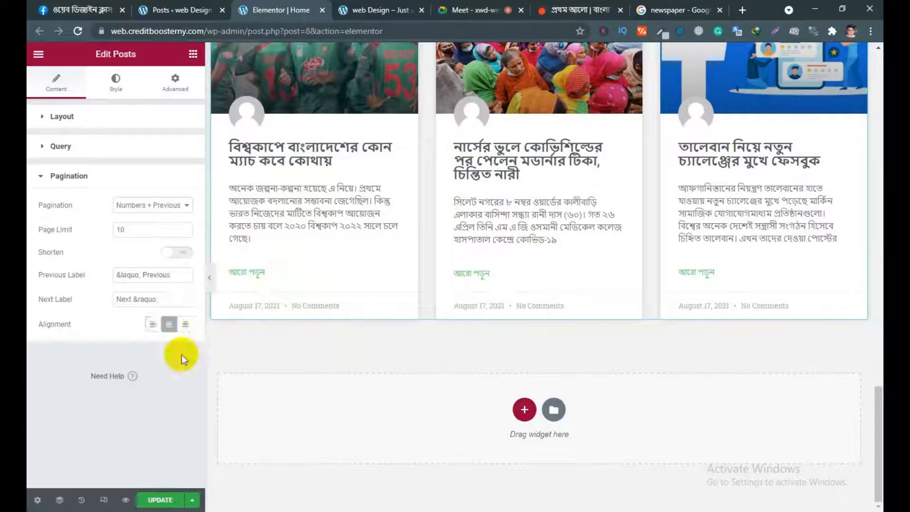
scroll(337, 341, "up", 10)
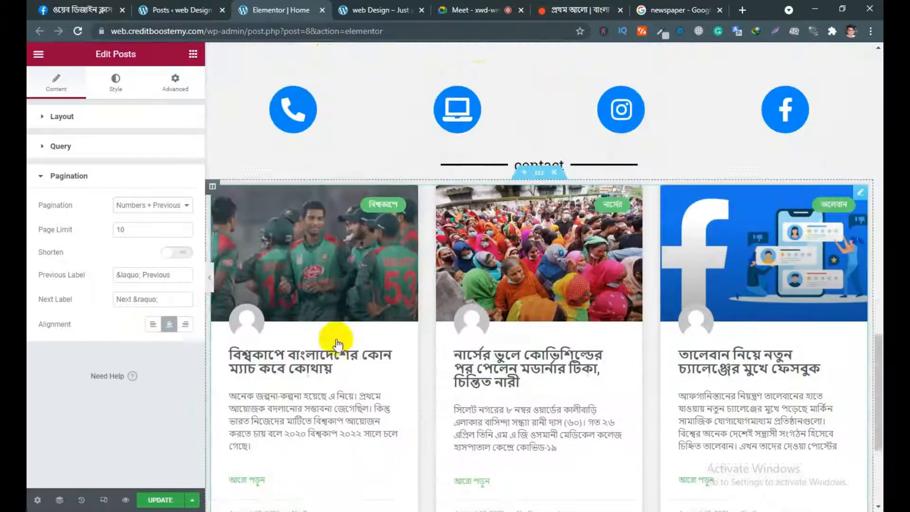
scroll(327, 341, "down", 10)
scroll(291, 343, "up", 3)
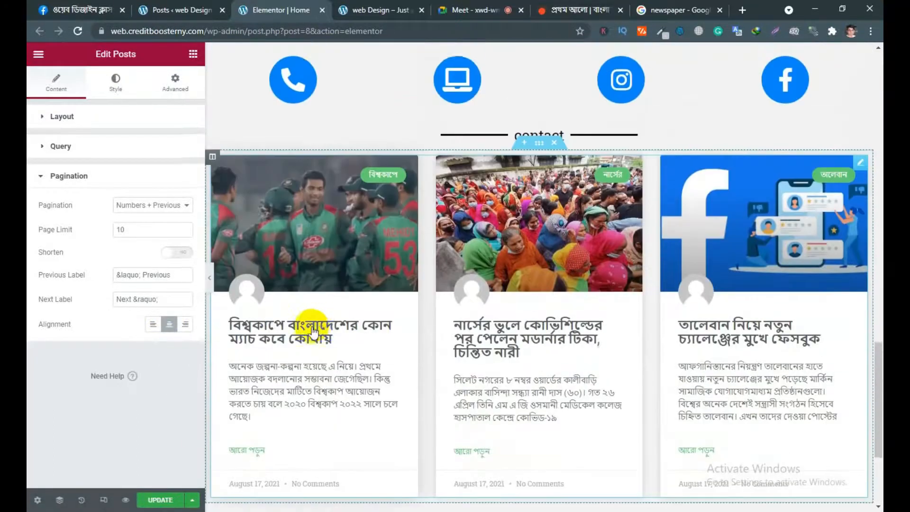
scroll(332, 301, "down", 1)
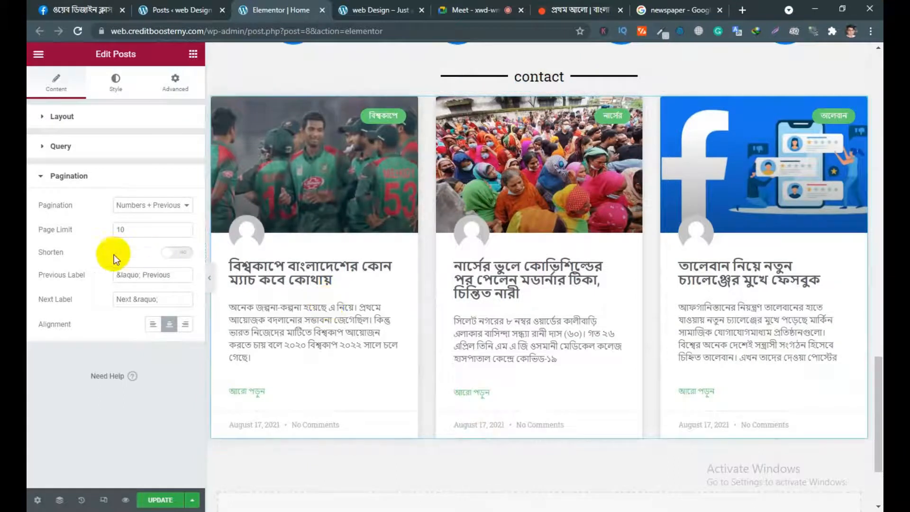
left_click(49, 184)
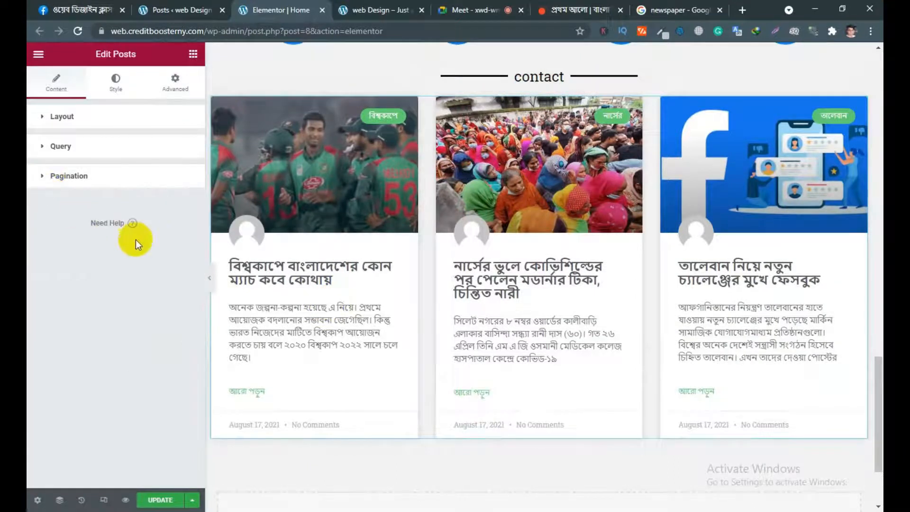
scroll(455, 297, "up", 2)
scroll(436, 204, "down", 1)
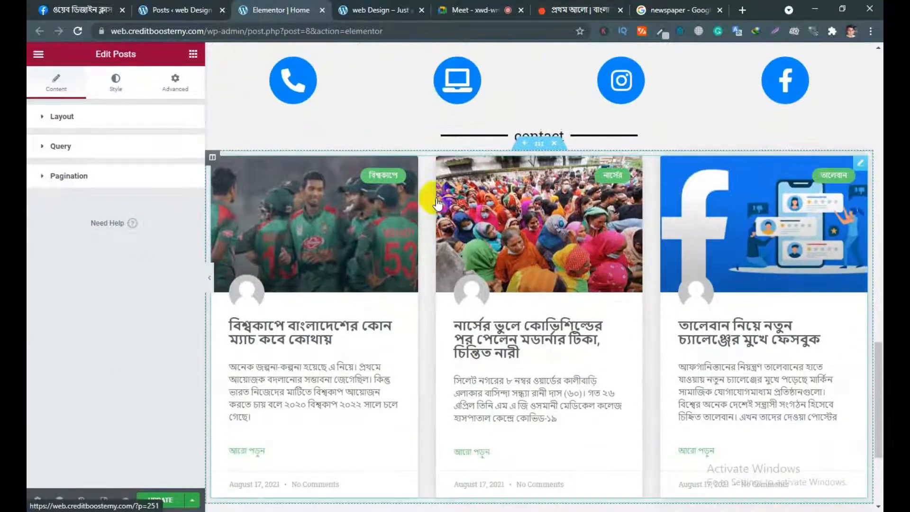
- Try a columns gap of 0 between the post cards in the Style layout settings, and restore it to 30
left_click(117, 88)
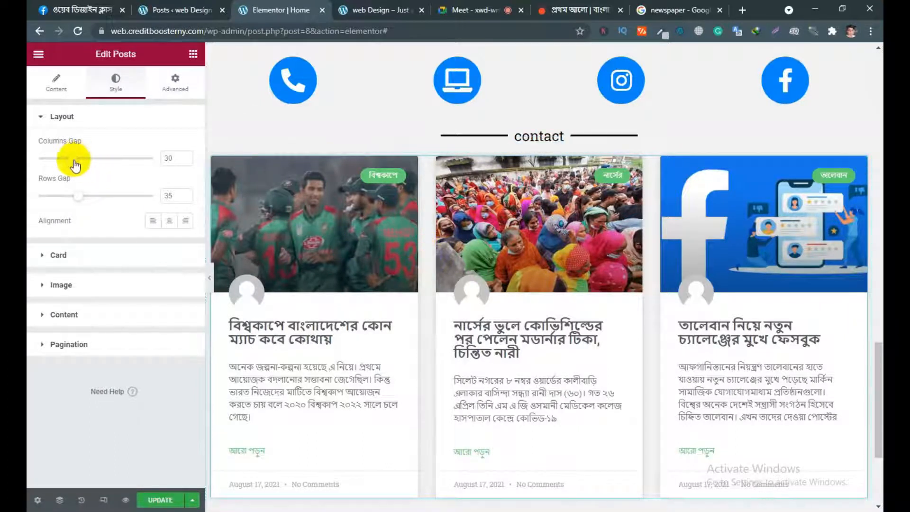
left_click_drag(70, 161, 29, 166)
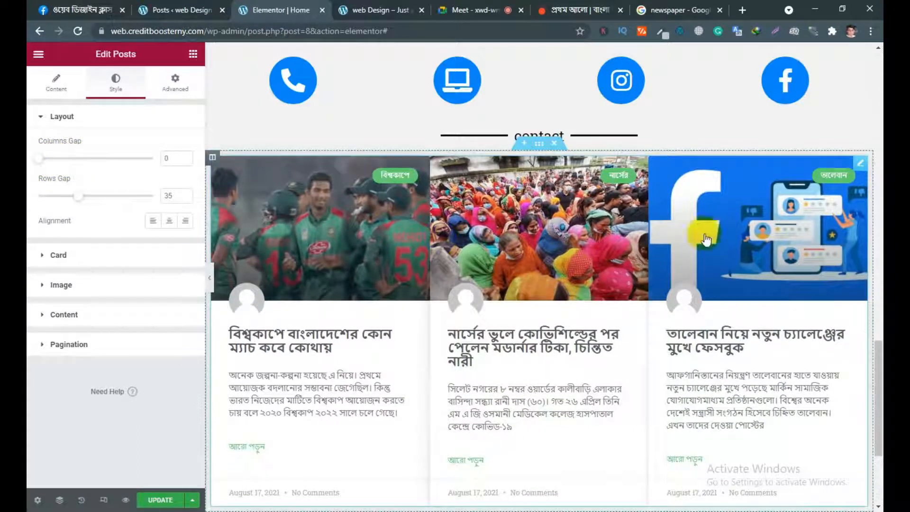
scroll(568, 289, "down", 3)
scroll(617, 293, "up", 3)
left_click_drag(39, 158, 72, 161)
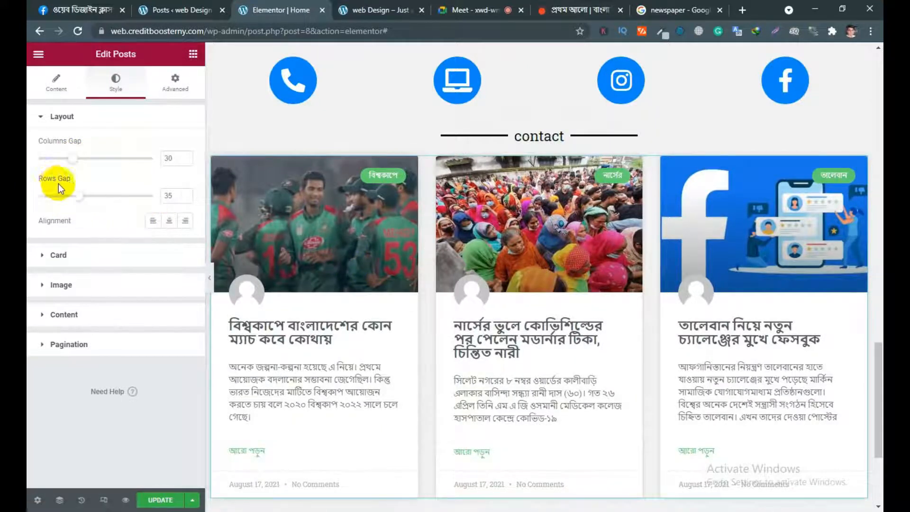
- Set the rows gap of the post cards to 30 in the Style layout settings
scroll(543, 287, "down", 4)
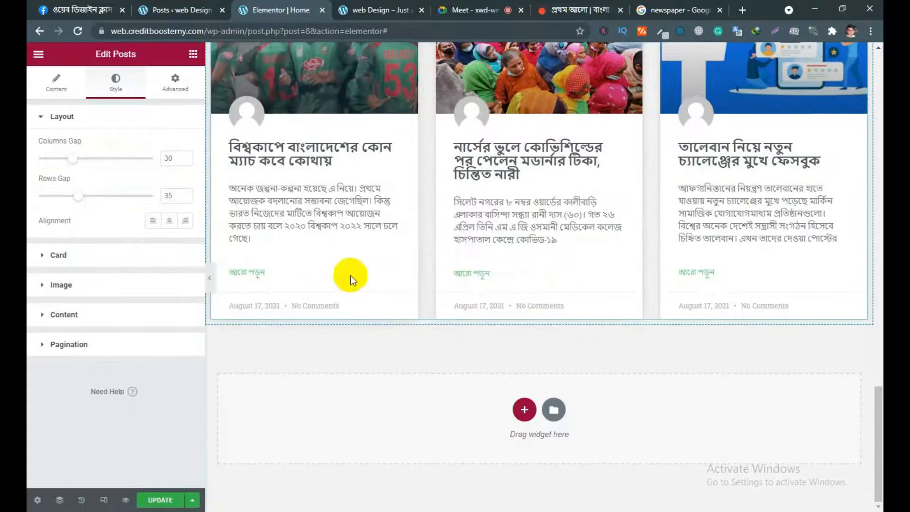
scroll(420, 345, "up", 2)
scroll(421, 345, "down", 2)
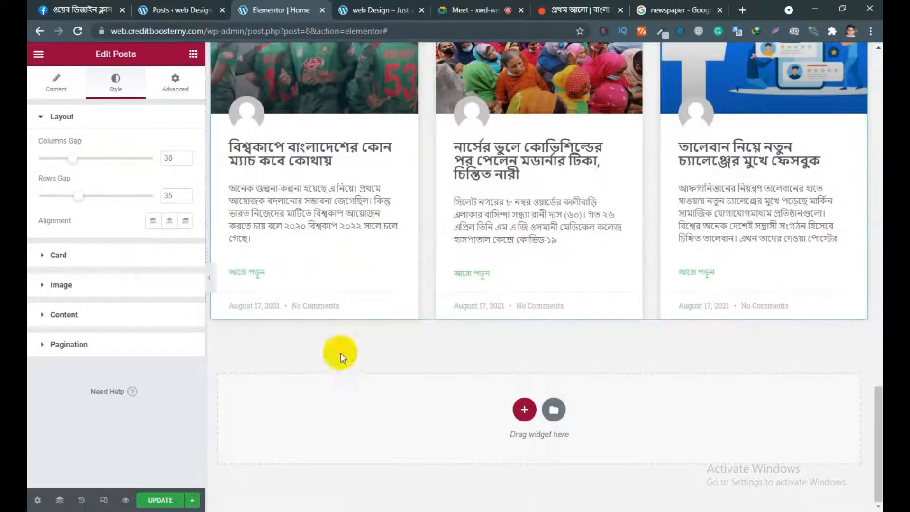
mouse_move(79, 197)
left_mouse_down()
mouse_move(40, 203)
mouse_move(126, 199)
mouse_move(83, 205)
left_mouse_up()
scroll(406, 222, "up", 3)
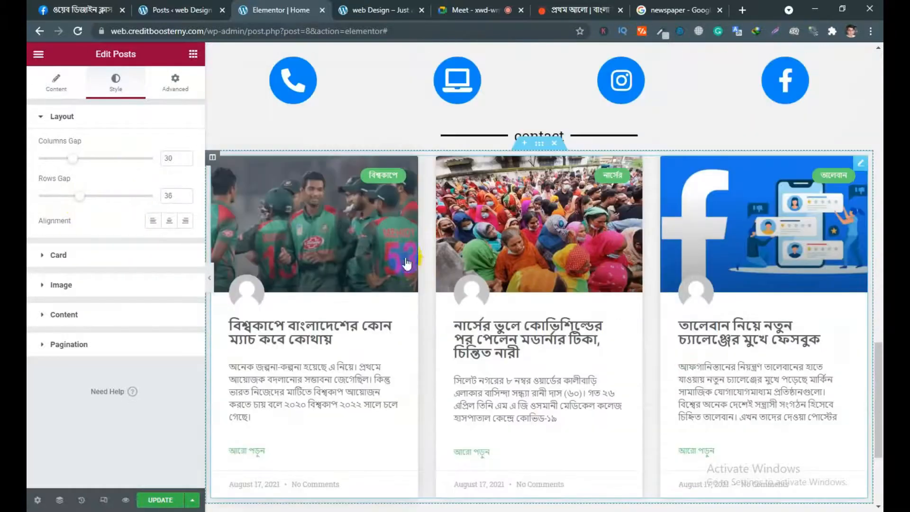
left_click(185, 198)
left_click(186, 197)
left_click(187, 197)
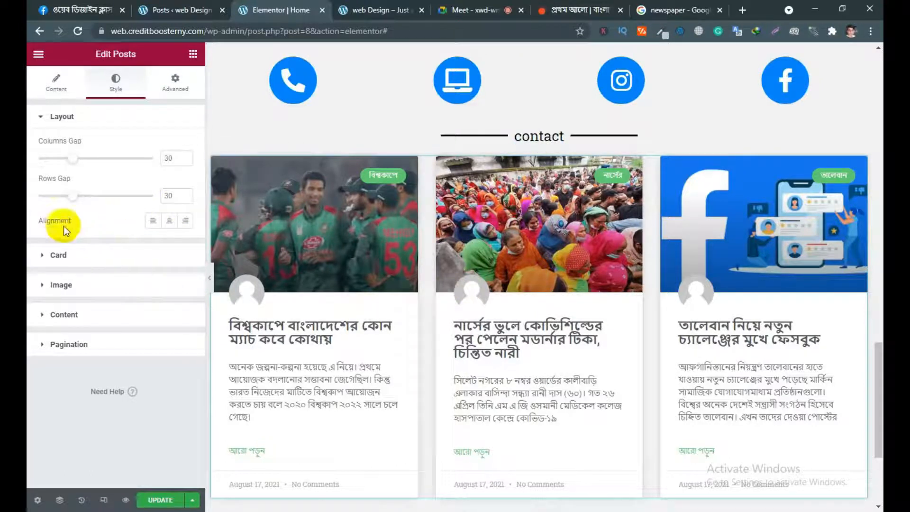
- Compare left and center alignment for the post cards' content, set it to Center and review the cards
left_click(168, 221)
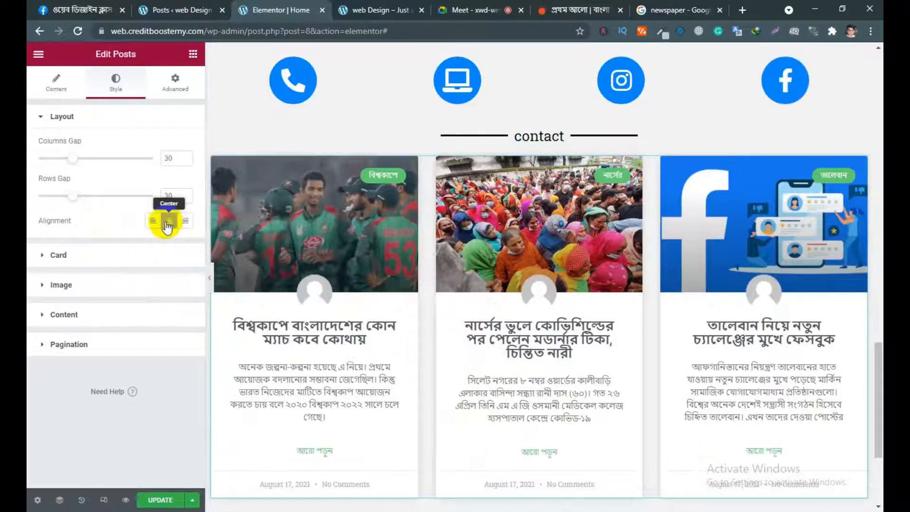
left_click(154, 221)
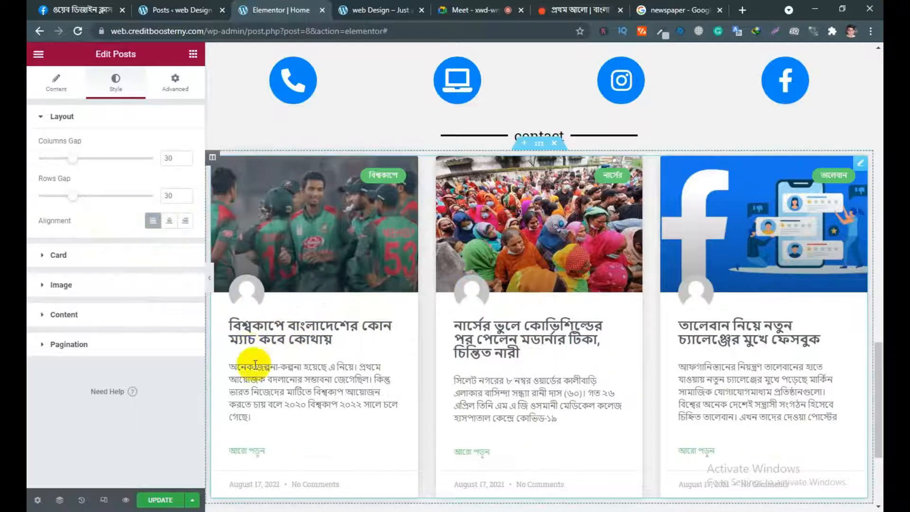
left_click(164, 221)
left_click(152, 221)
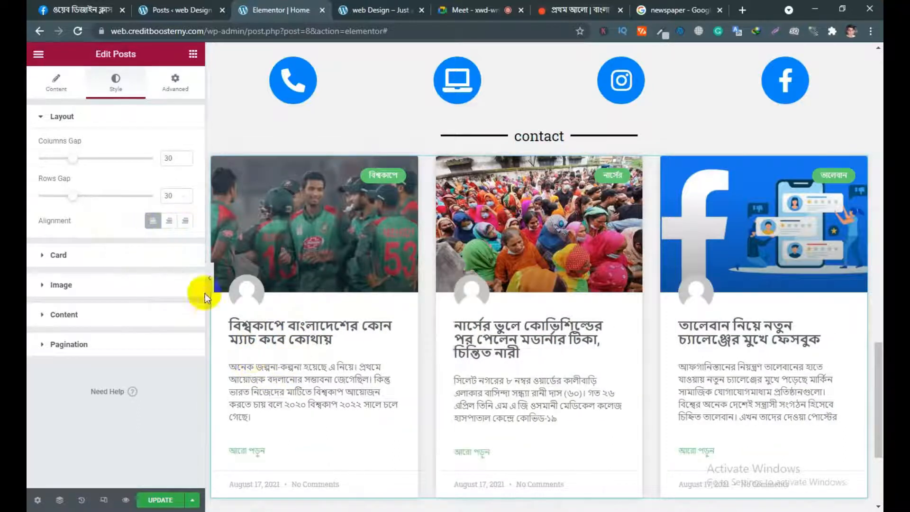
left_click(169, 222)
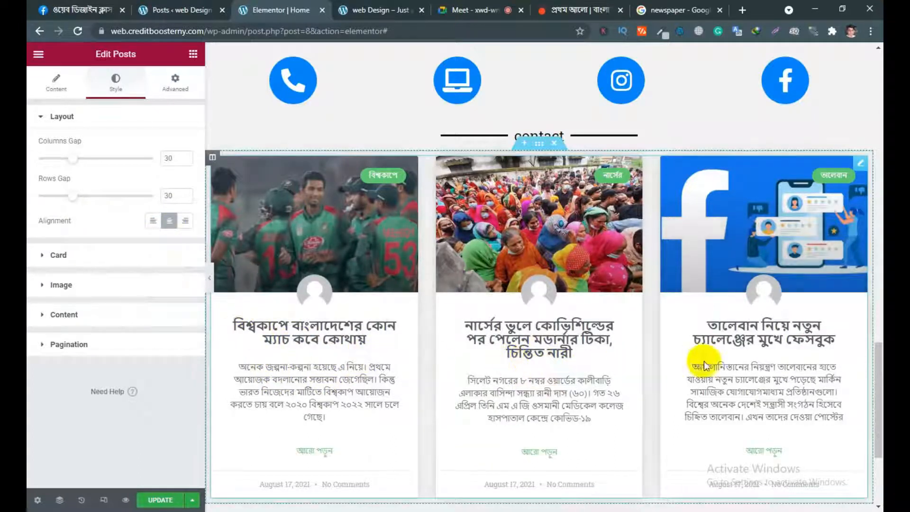
scroll(517, 309, "down", 3)
scroll(448, 328, "up", 2)
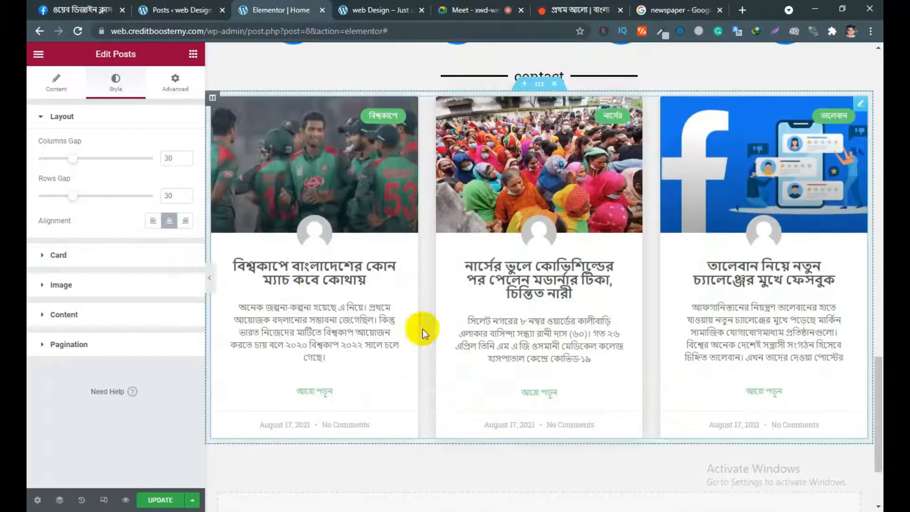
scroll(361, 275, "up", 1)
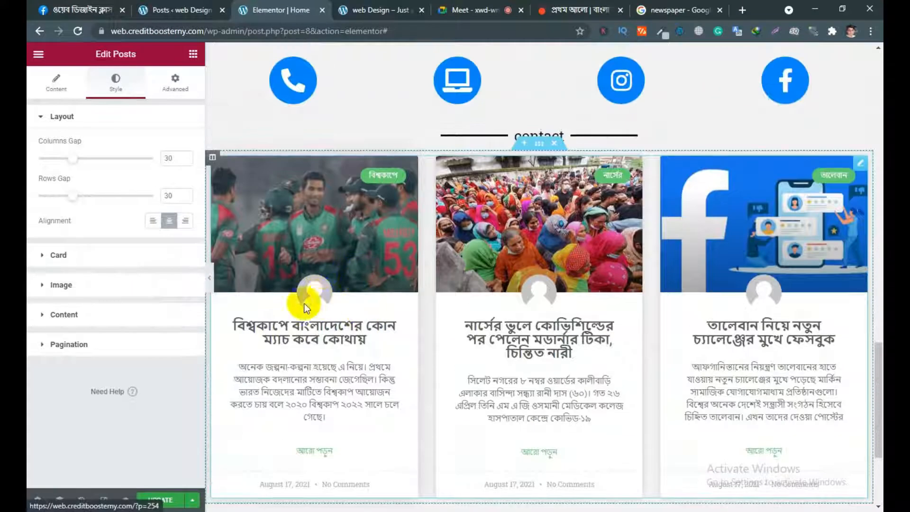
- Look over the Card style settings and the skin choices in the posts' content layout, keeping the Cards skin
left_click(57, 255)
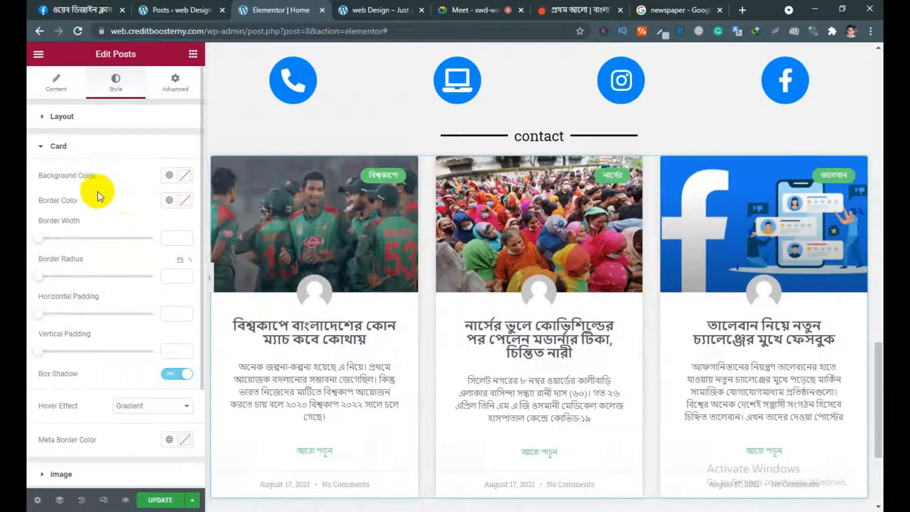
left_click(55, 85)
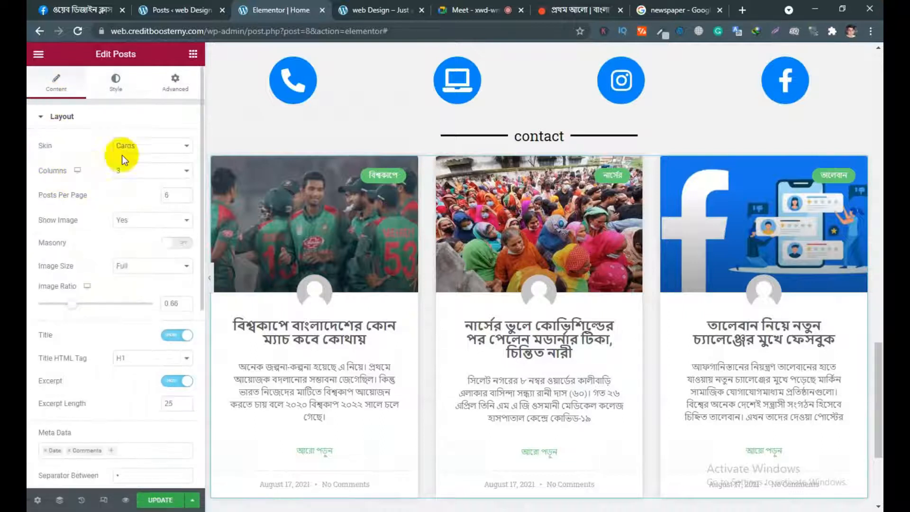
left_click(149, 149)
left_click(127, 168)
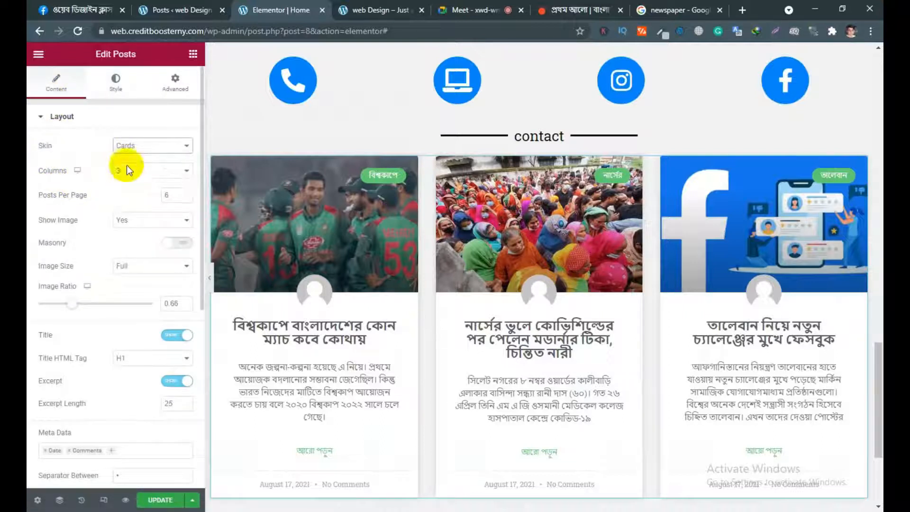
left_click(116, 80)
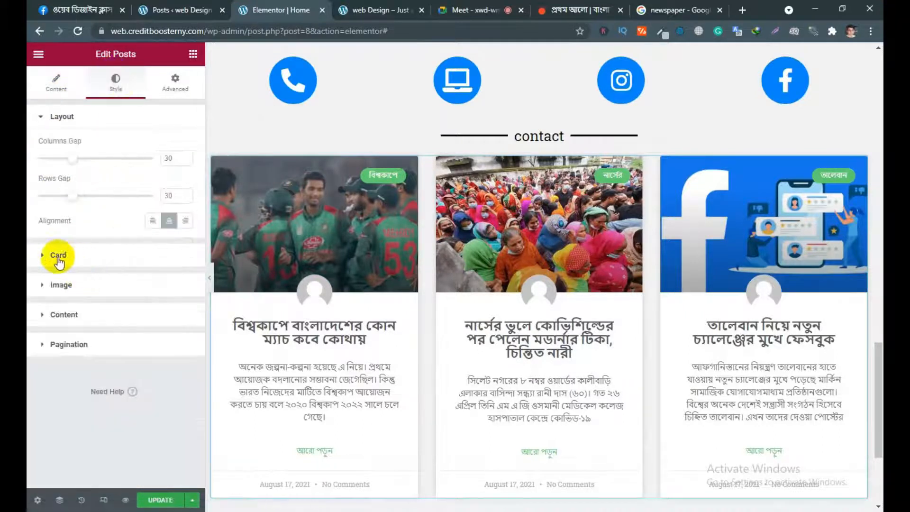
- Try the Classic skin for the posts, compare its look and restore the Cards skin
left_click(54, 81)
left_click(147, 147)
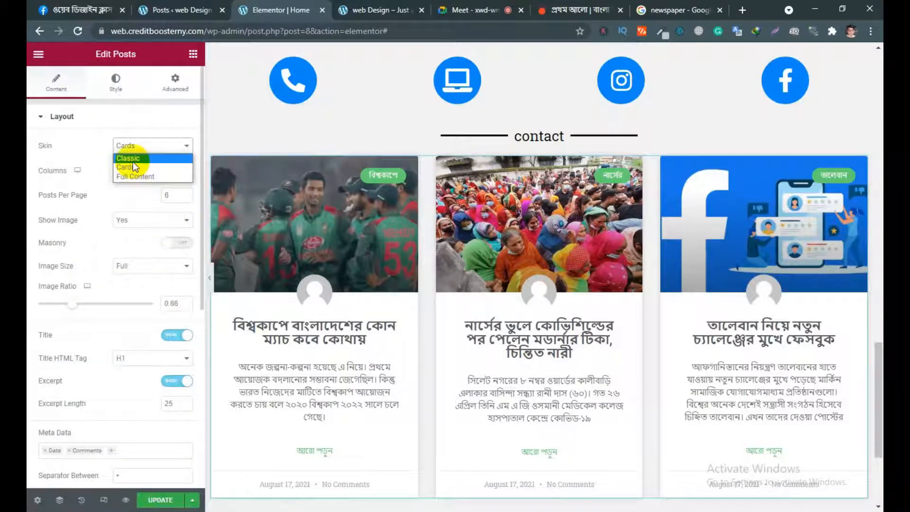
left_click(132, 161)
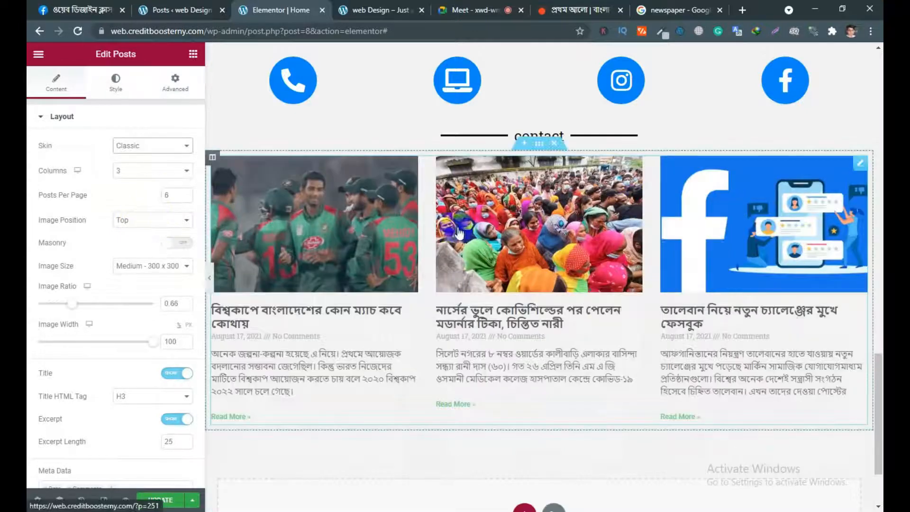
left_click(136, 146)
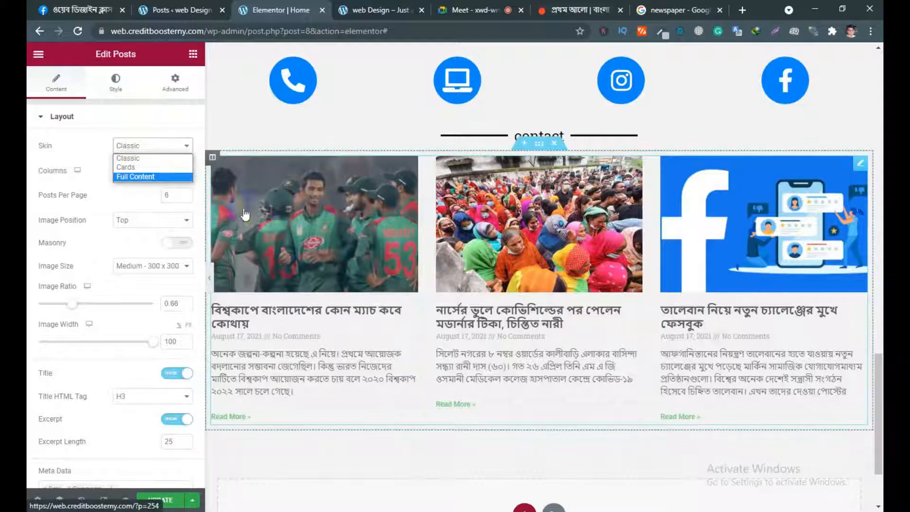
left_click(135, 168)
left_click(126, 167)
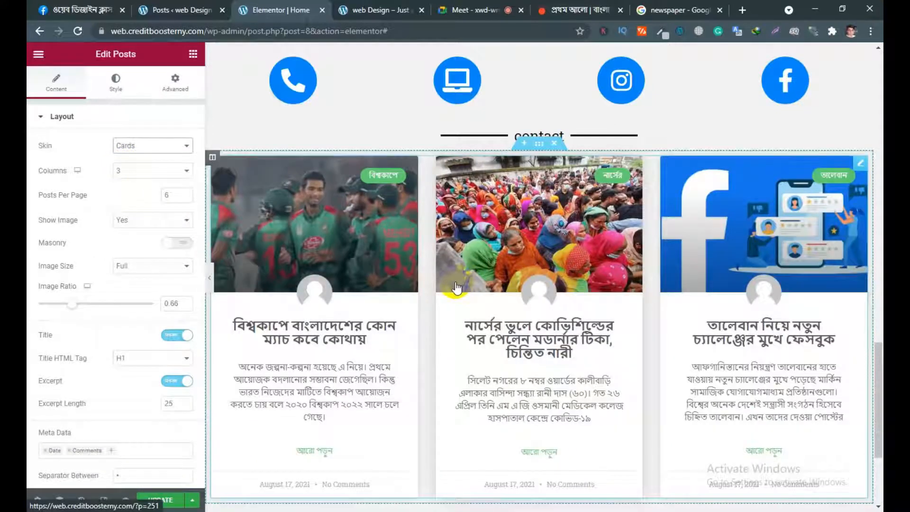
- Try red, blue, cyan and black background colors for the post cards in the Card style settings
left_click(115, 81)
left_click(45, 257)
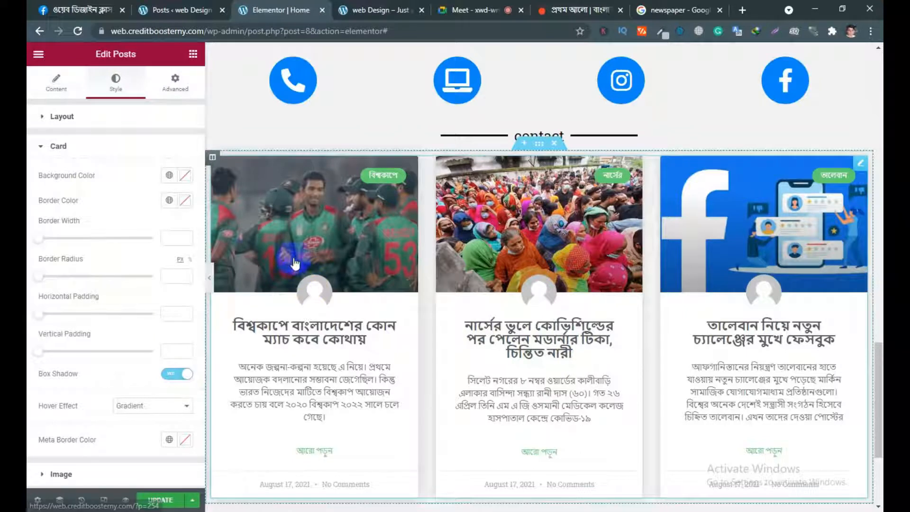
scroll(369, 334, "down", 1)
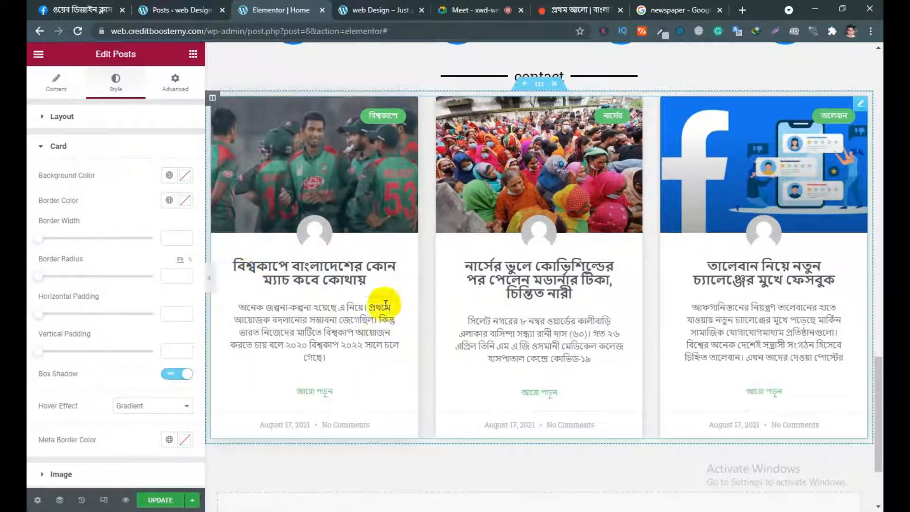
left_click(179, 175)
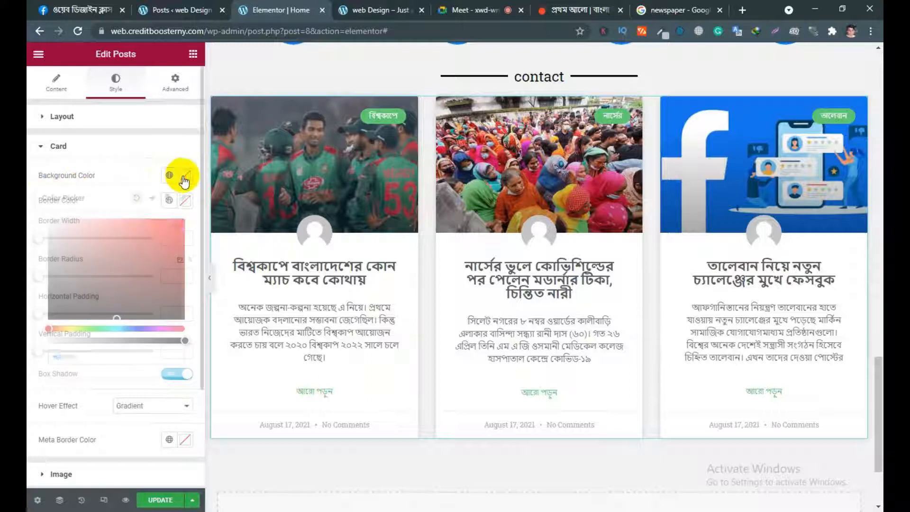
left_click_drag(167, 294, 189, 224)
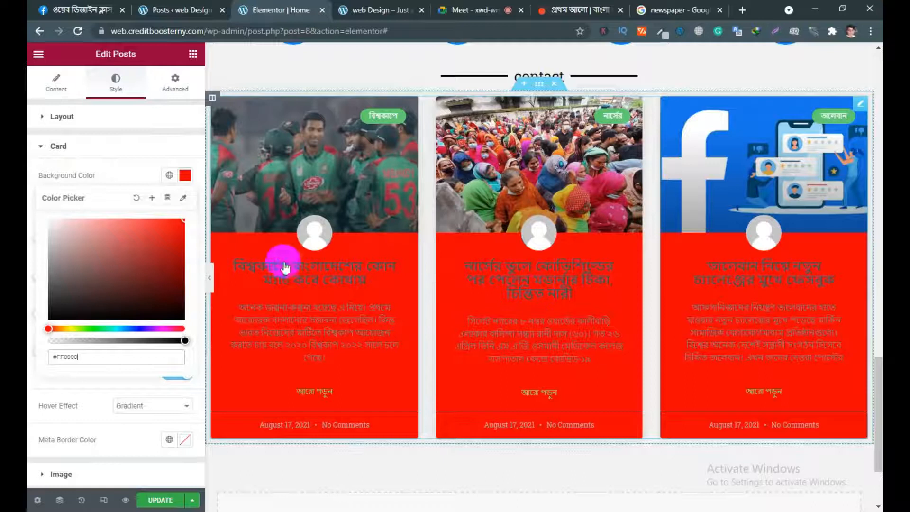
left_click(126, 328)
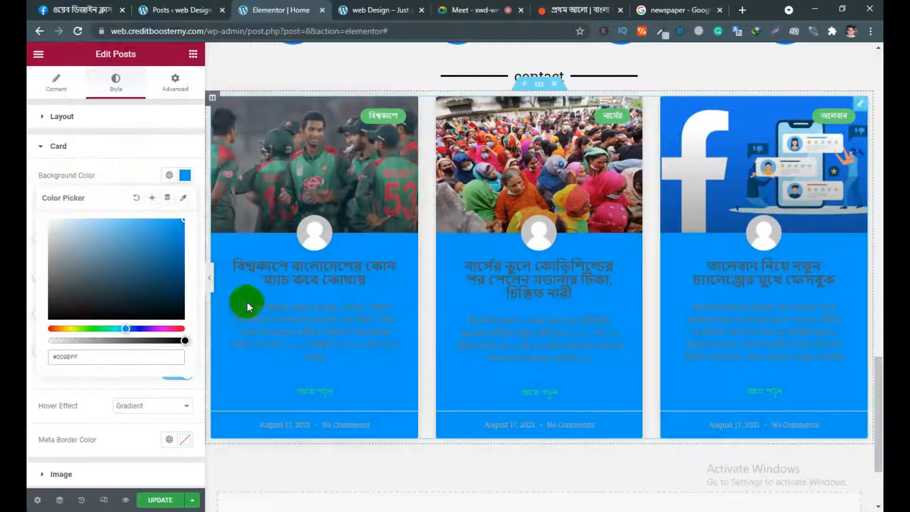
left_click(119, 328)
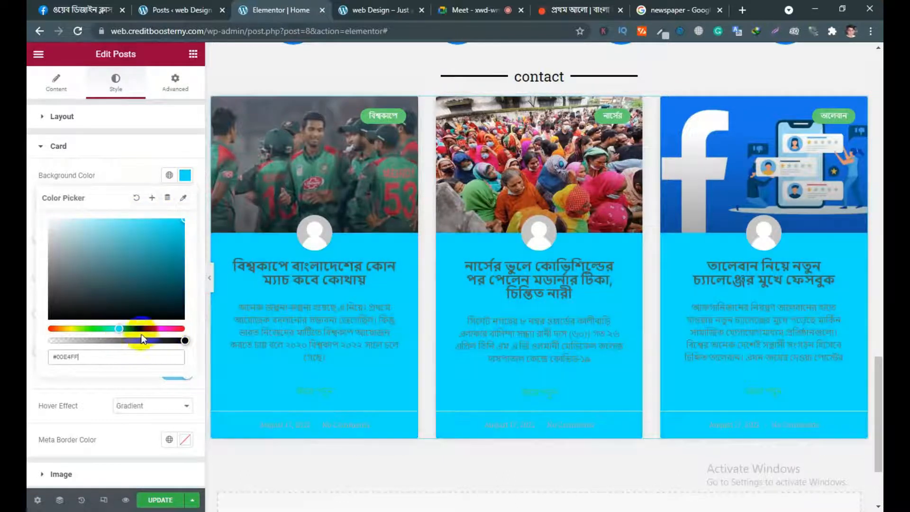
left_click(122, 328)
left_click_drag(146, 226, 189, 327)
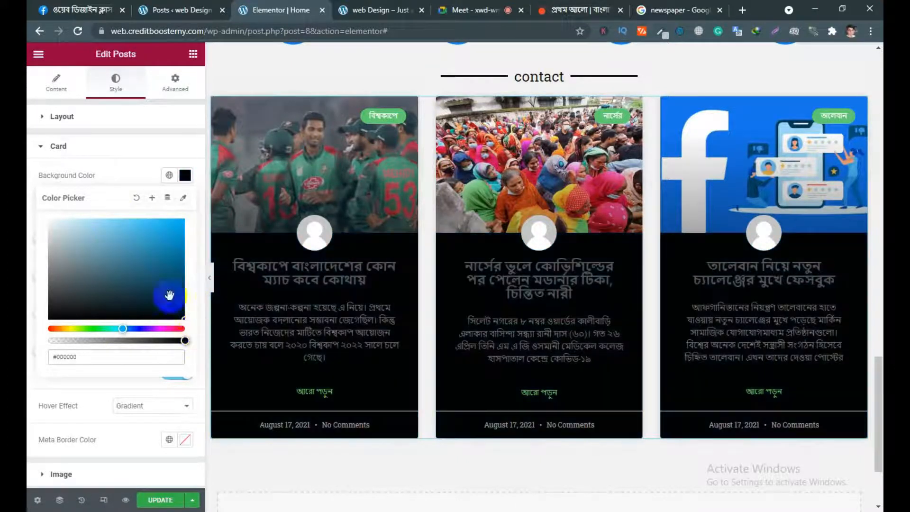
left_click(126, 176)
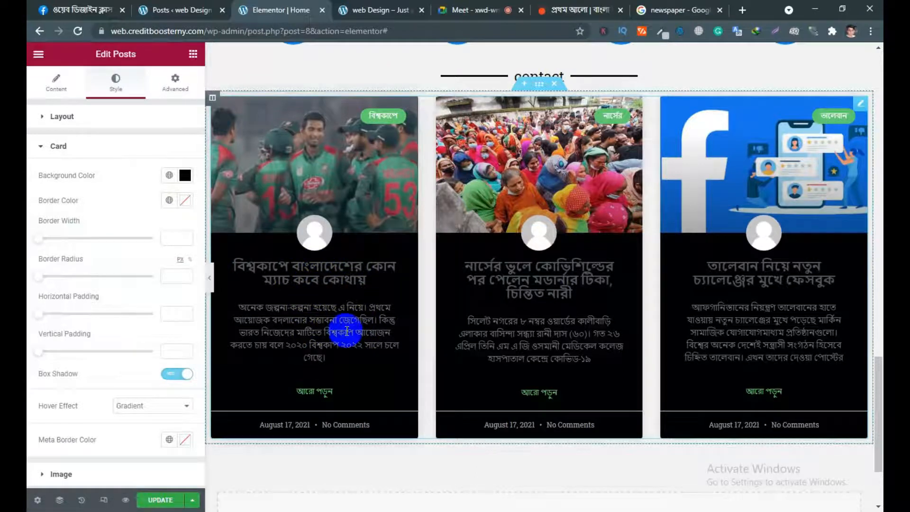
- Set the post cards' background color to white, #FFFFFF
left_click(184, 176)
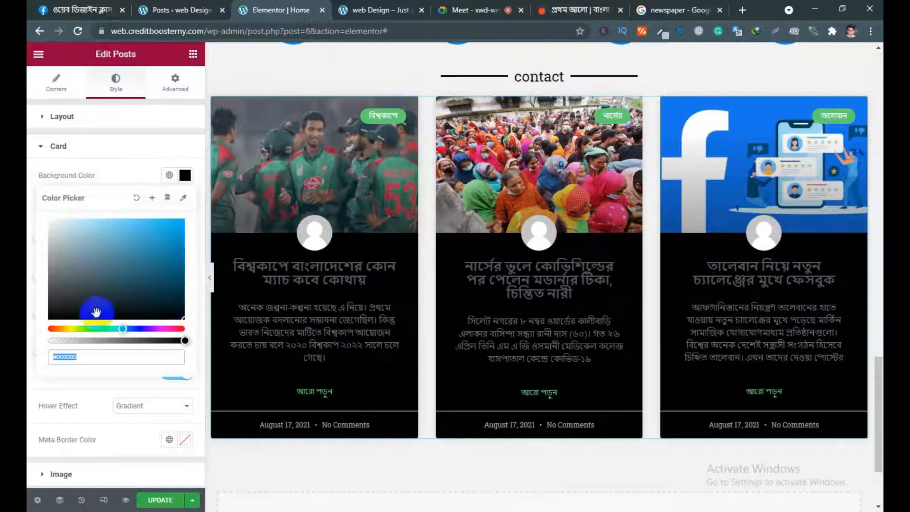
left_click_drag(139, 247, 37, 219)
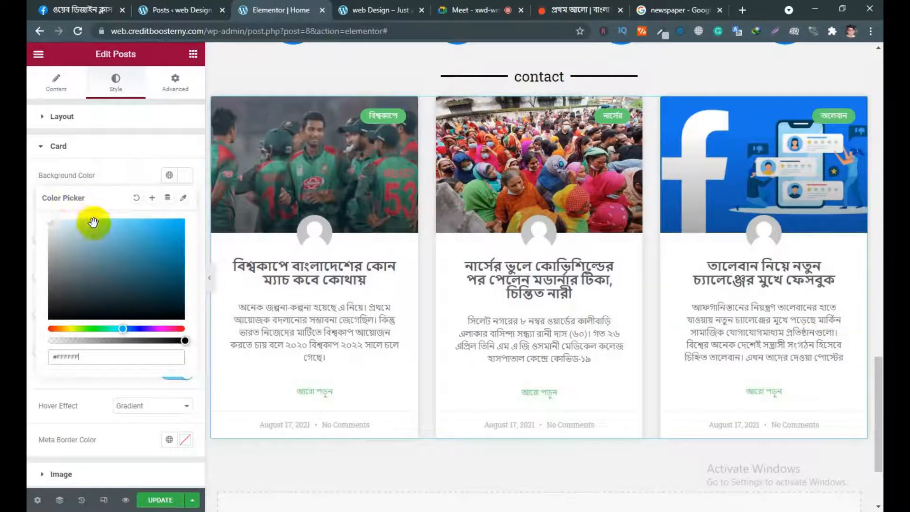
left_click(104, 169)
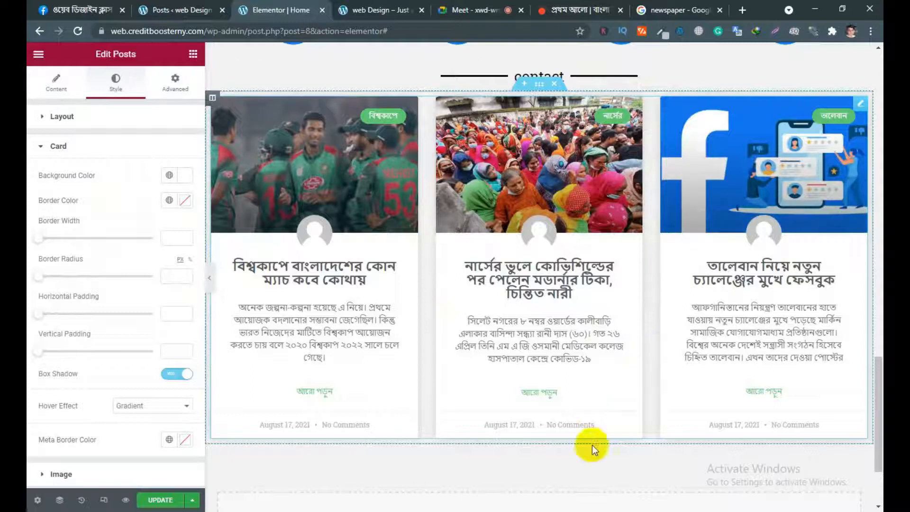
- Set the post cards' border color to the blue-violet #4E00FF
left_click(185, 200)
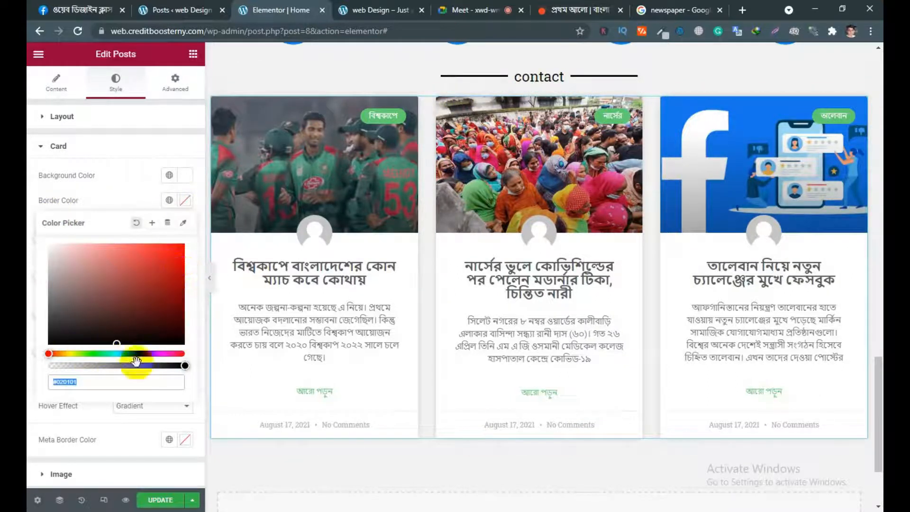
left_click_drag(137, 354, 146, 353)
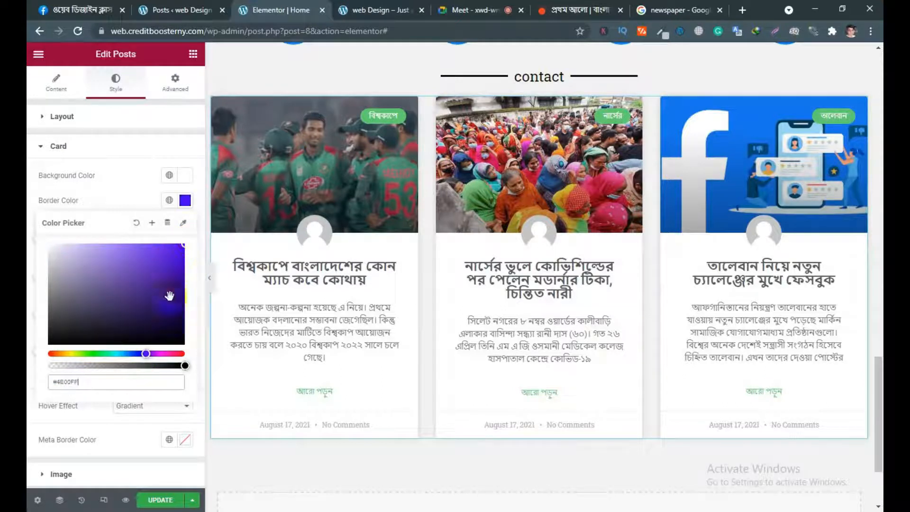
left_click(138, 200)
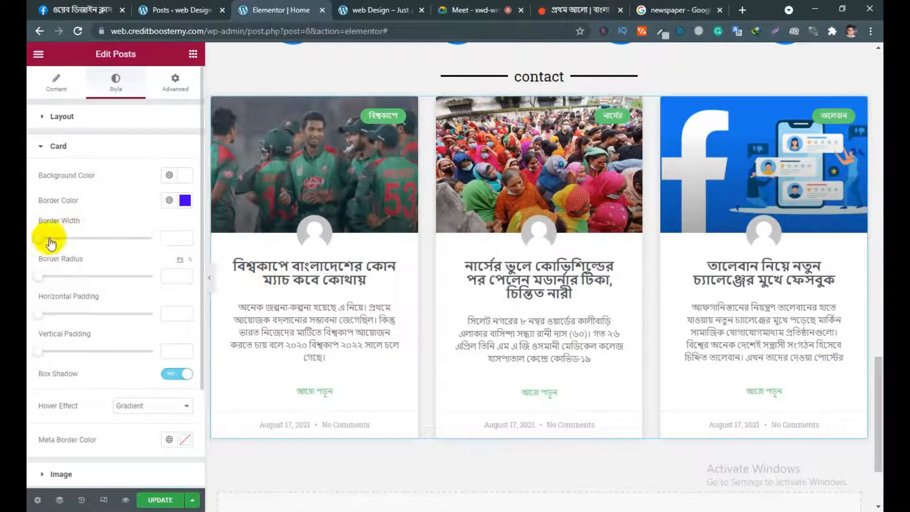
- Try card border widths of 1, 2, 5 and 10, and bring the width back to 0
type("1")
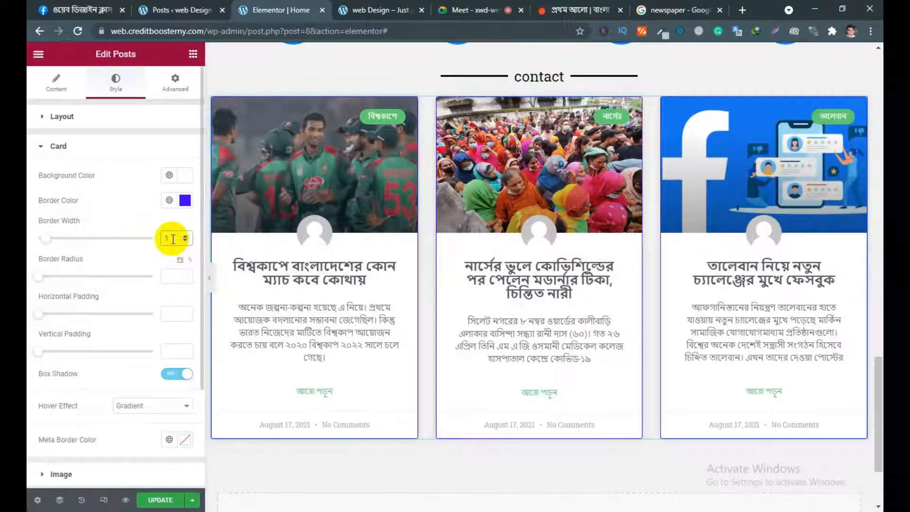
key("Up")
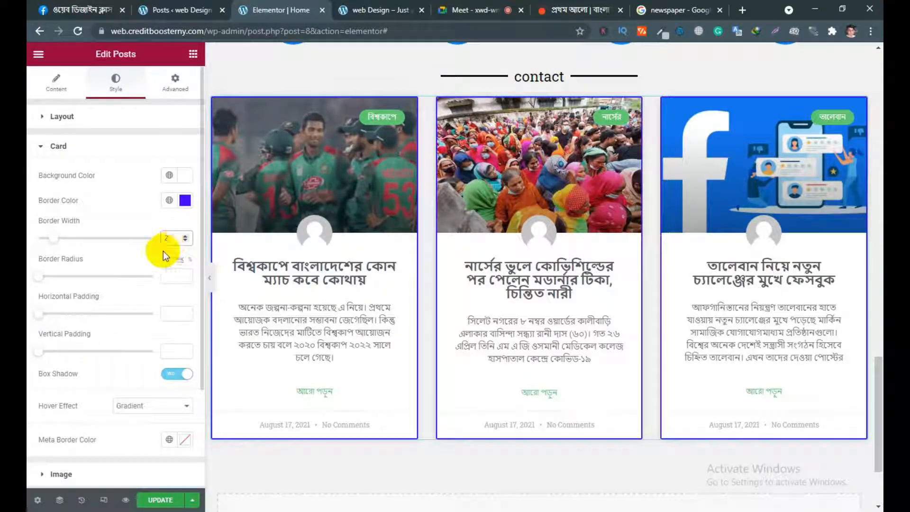
key("Up")
key("Up")
key("Up")
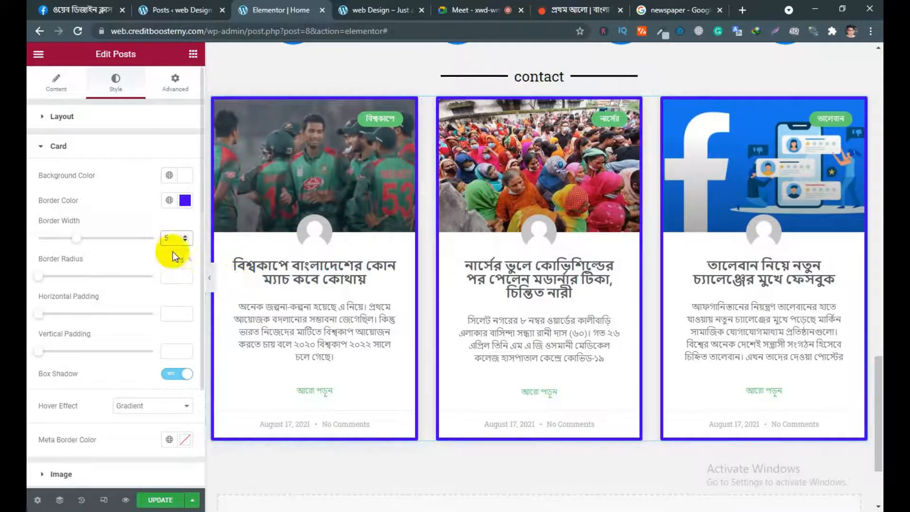
type("10")
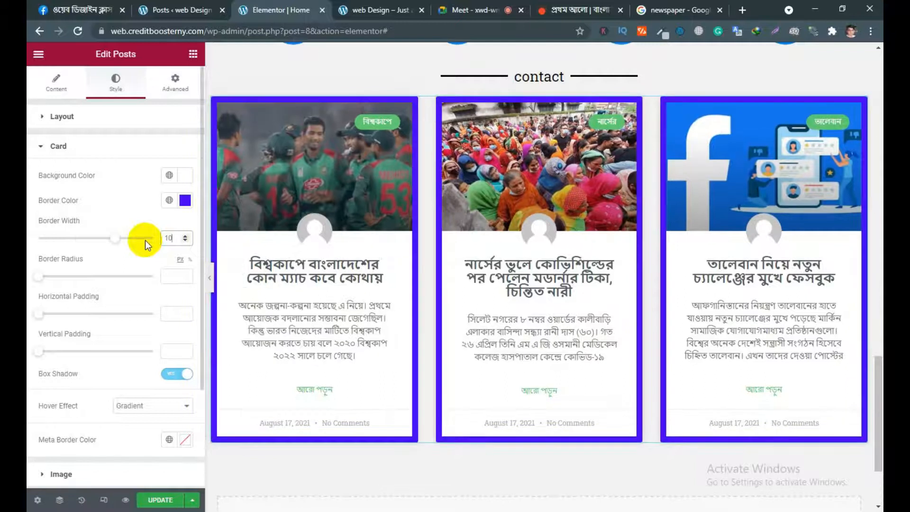
left_click_drag(115, 238, 38, 238)
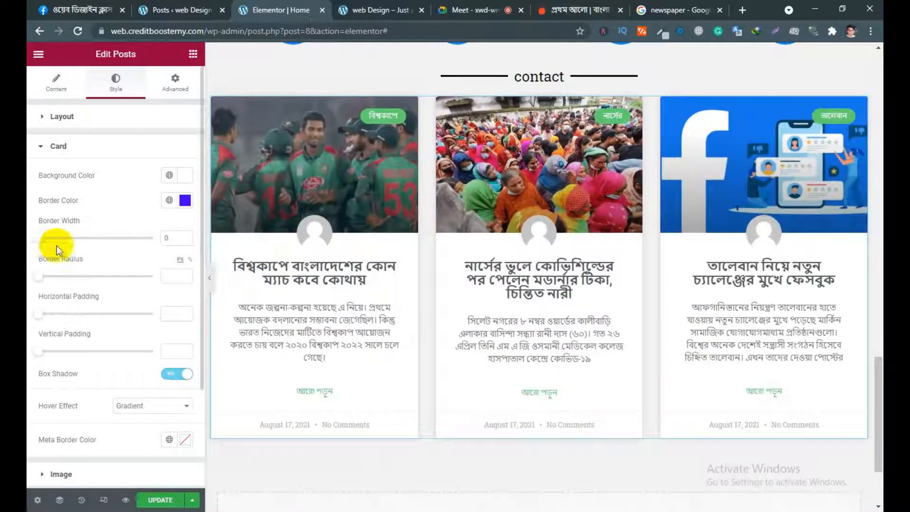
- Set the post cards' border width to 1 and their border radius to 10 px
left_click(172, 240)
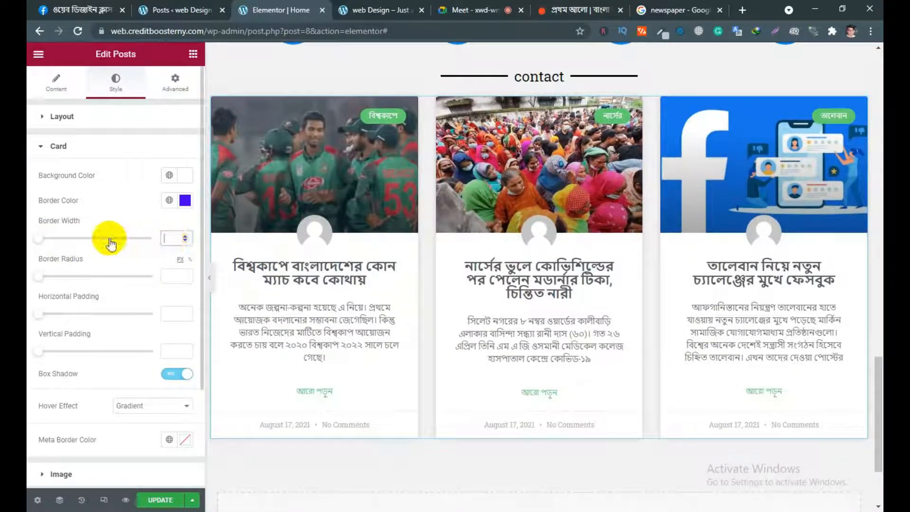
type("1")
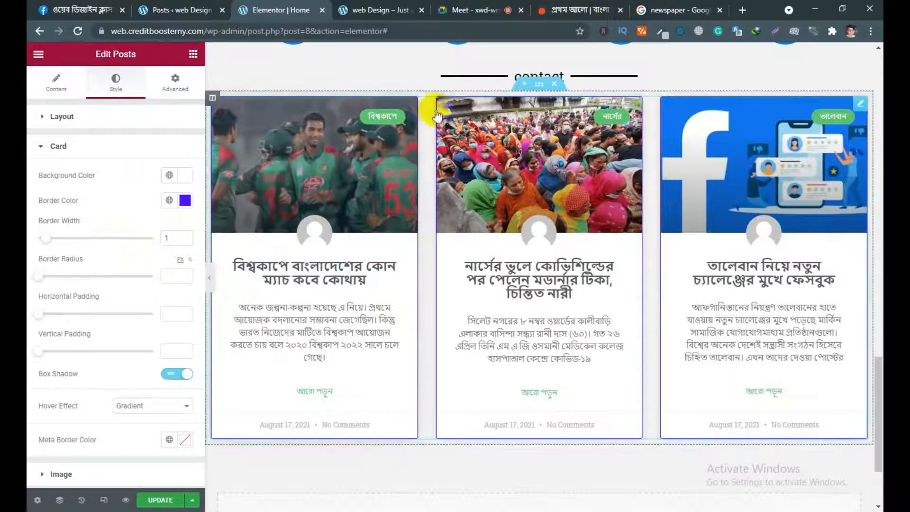
left_click(176, 276)
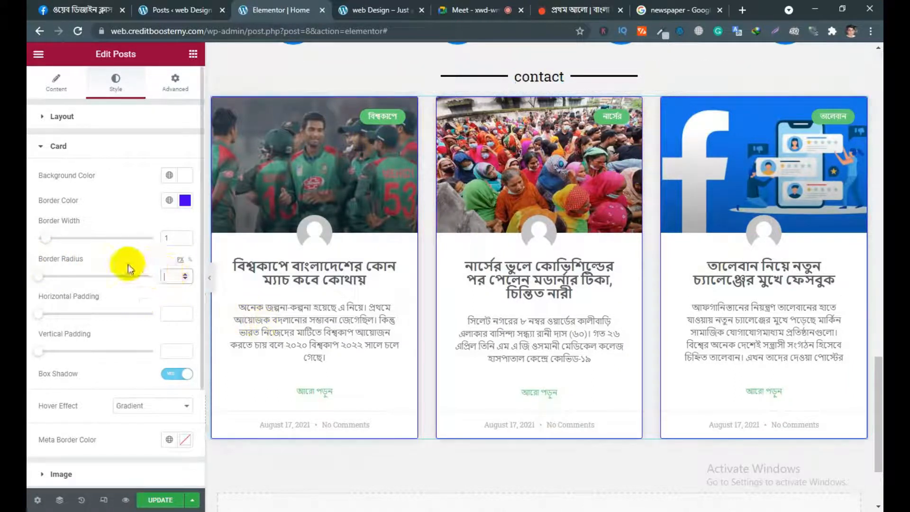
type("10")
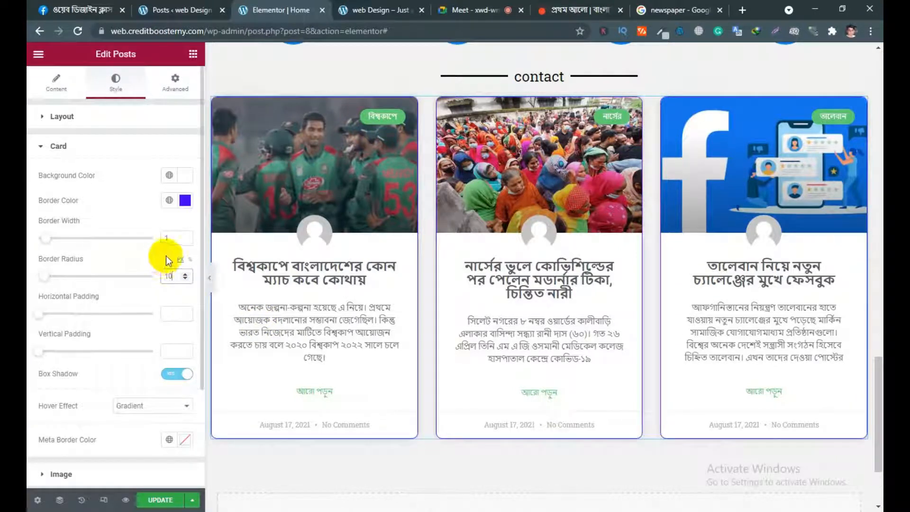
- Update the page, close the old preview and review the bordered news cards in a new preview
left_click(159, 500)
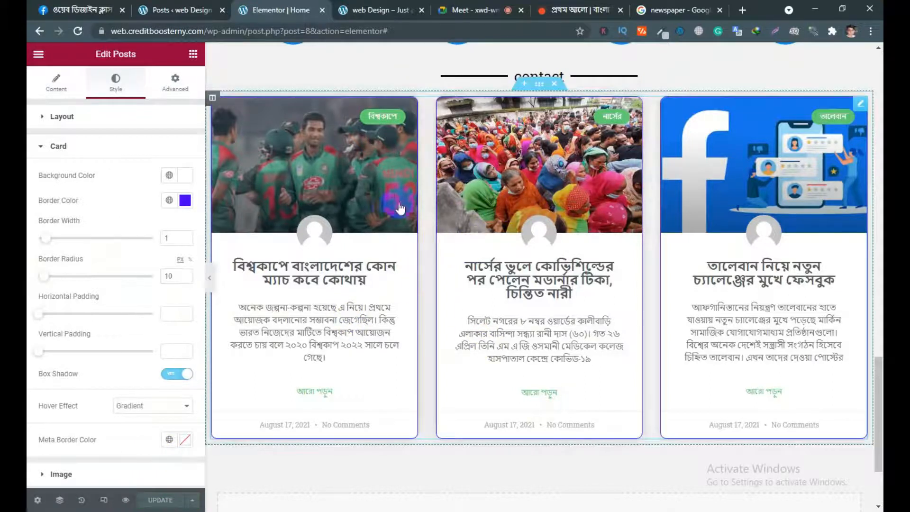
left_click(421, 10)
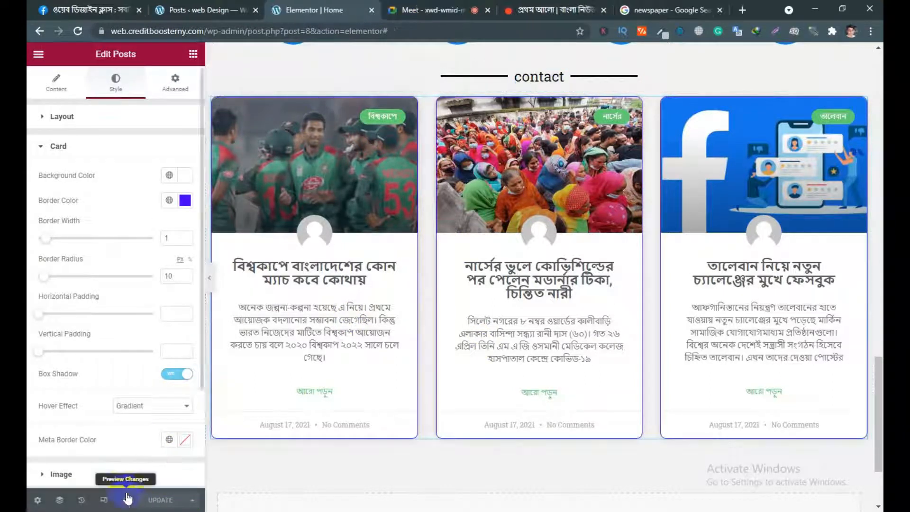
left_click(125, 499)
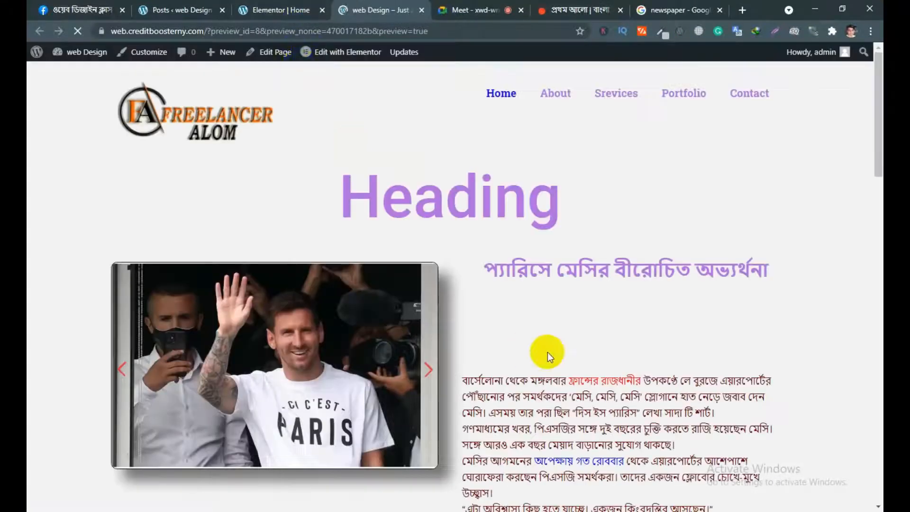
scroll(548, 352, "down", 15)
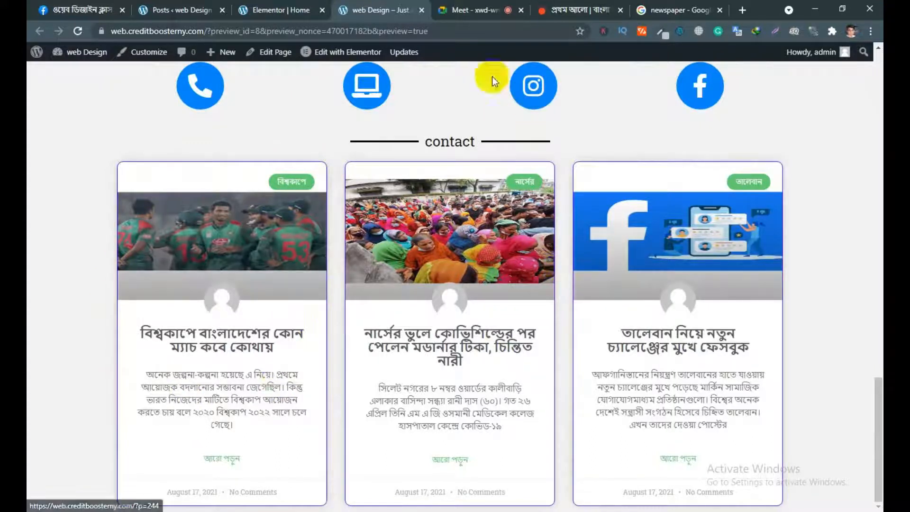
- Compare the news cards in the Elementor editor with the page preview, checking their borders, corners, badges and hover effect
left_click(272, 10)
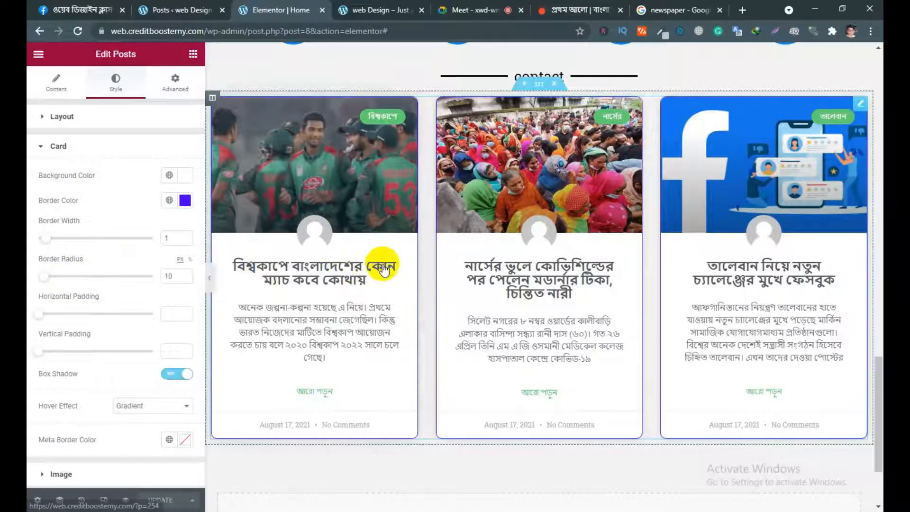
scroll(332, 293, "down", 1)
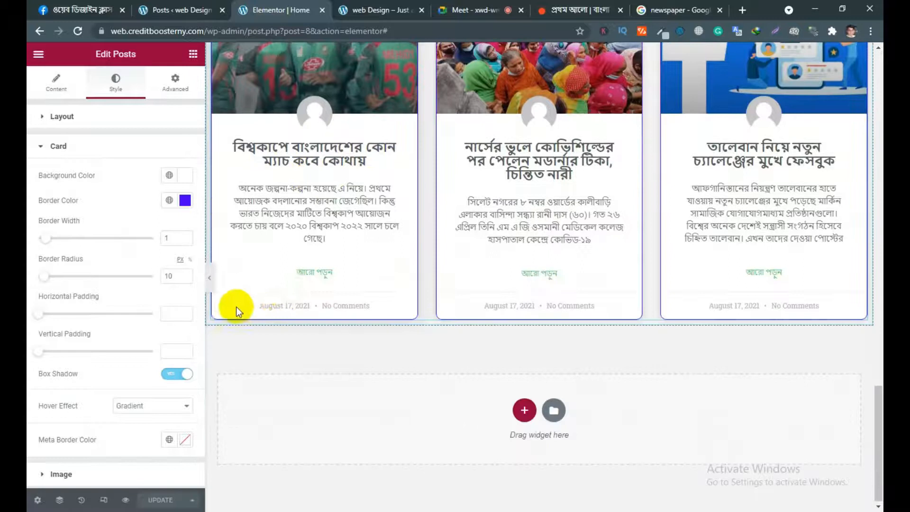
scroll(266, 279, "up", 1)
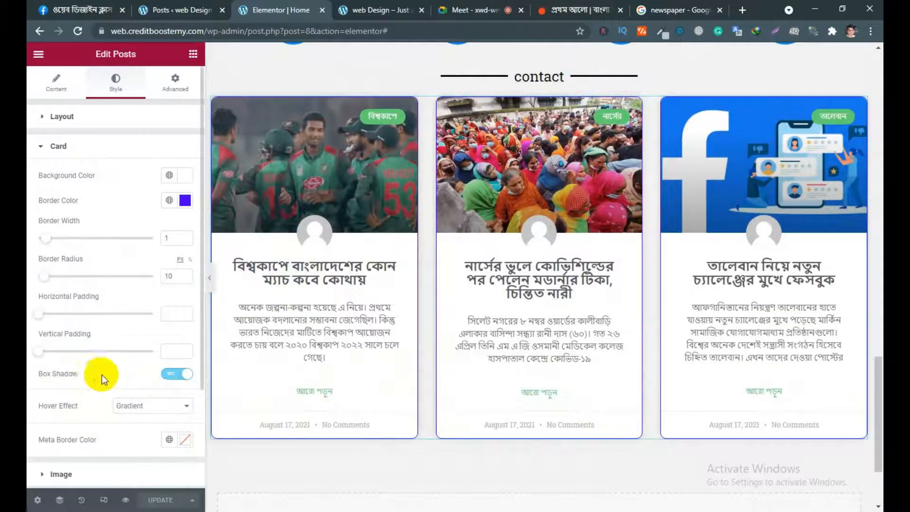
left_click(374, 10)
scroll(534, 347, "down", 5)
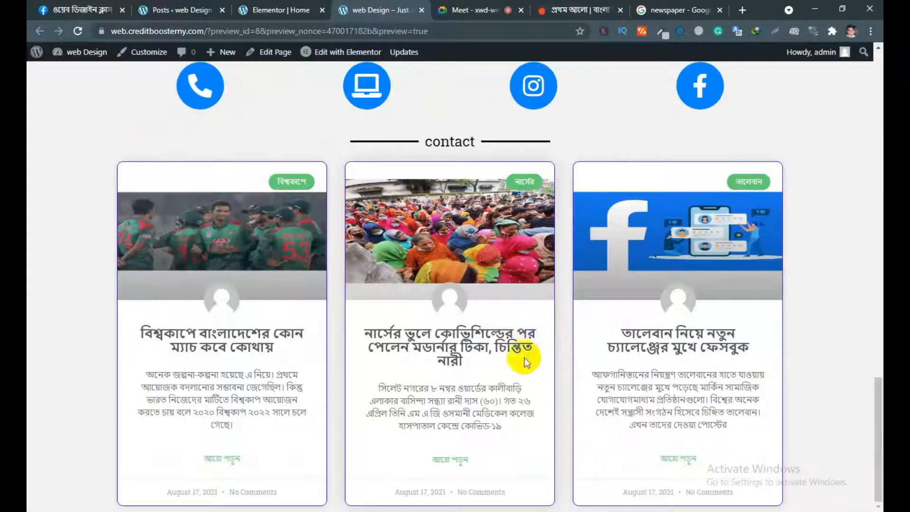
left_click(272, 10)
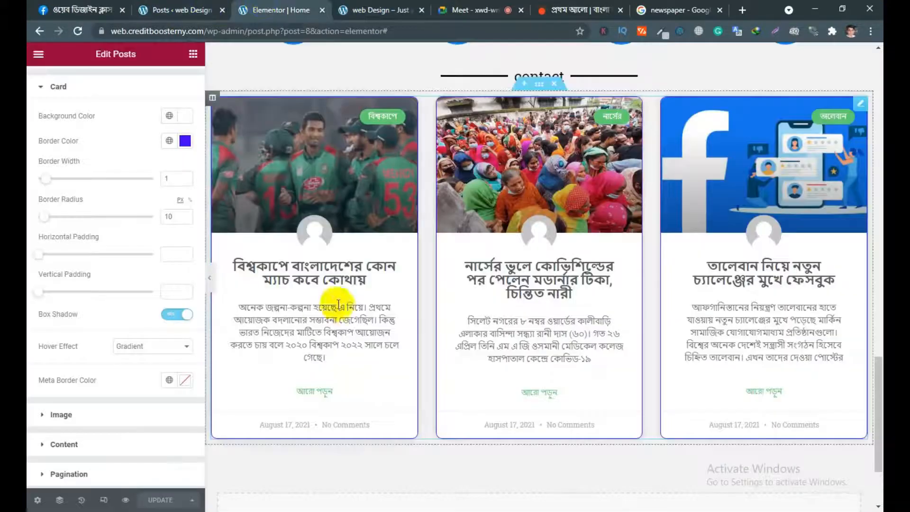
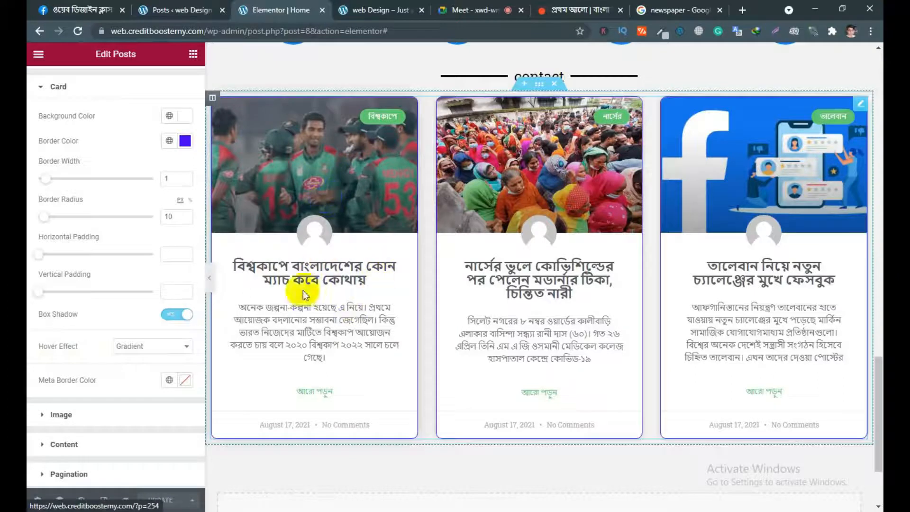
left_click(168, 351)
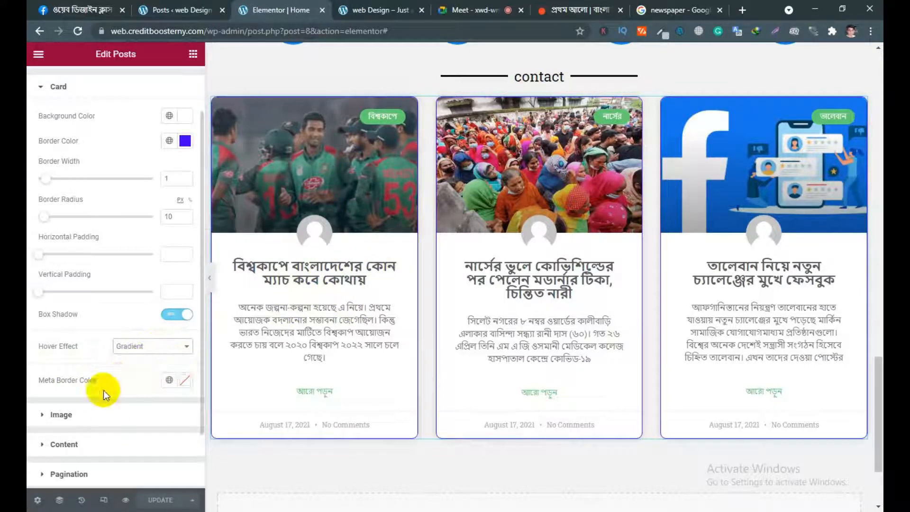
left_click(358, 9)
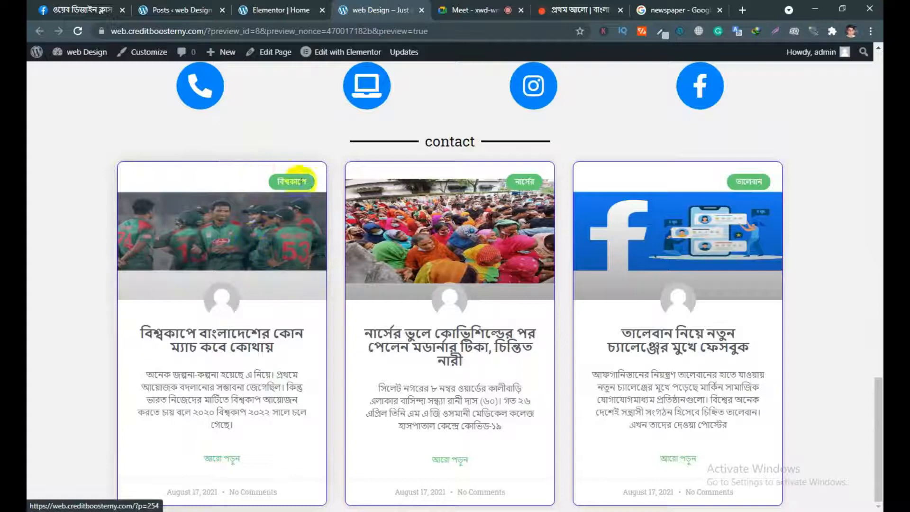
left_click(280, 10)
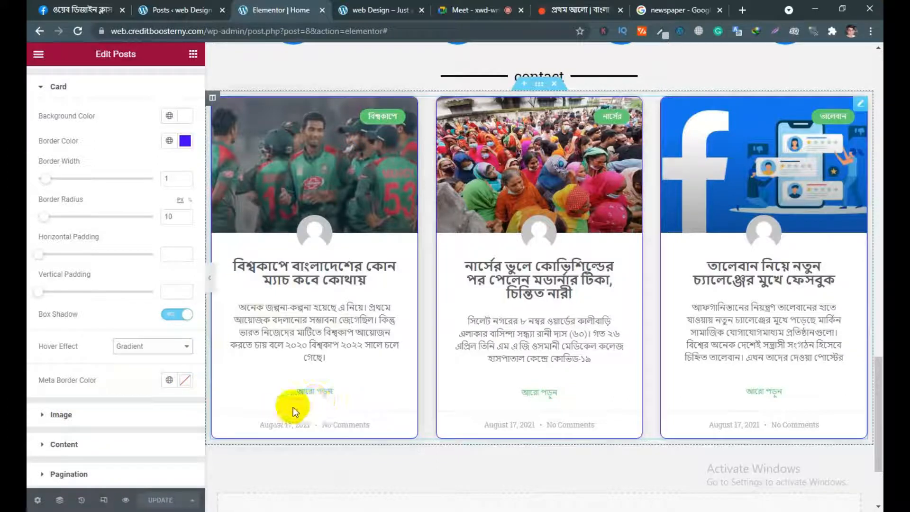
- Try pure red, #FF0000, as the post cards' meta border color
left_click(183, 380)
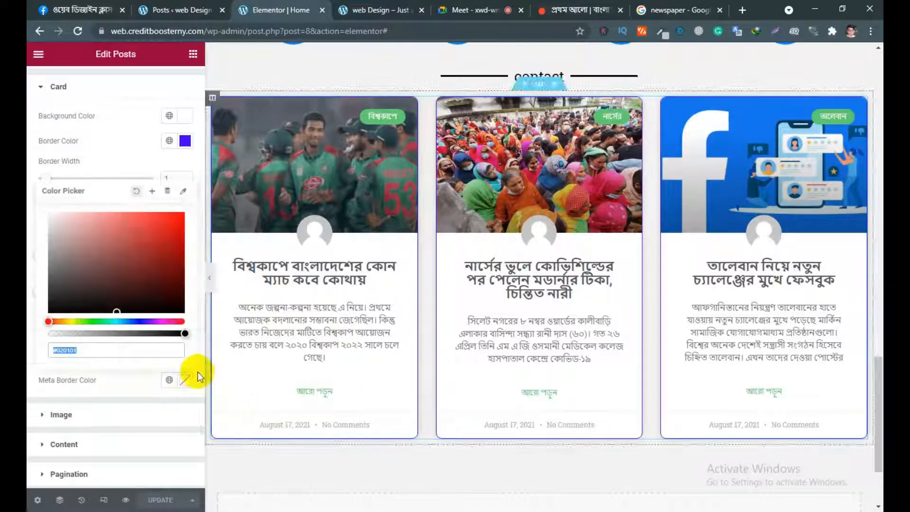
left_click(169, 223)
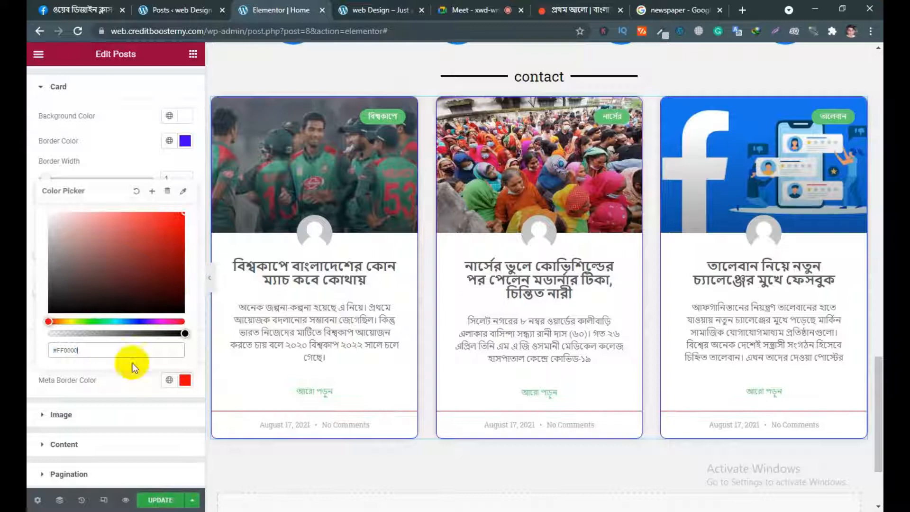
left_click(181, 397)
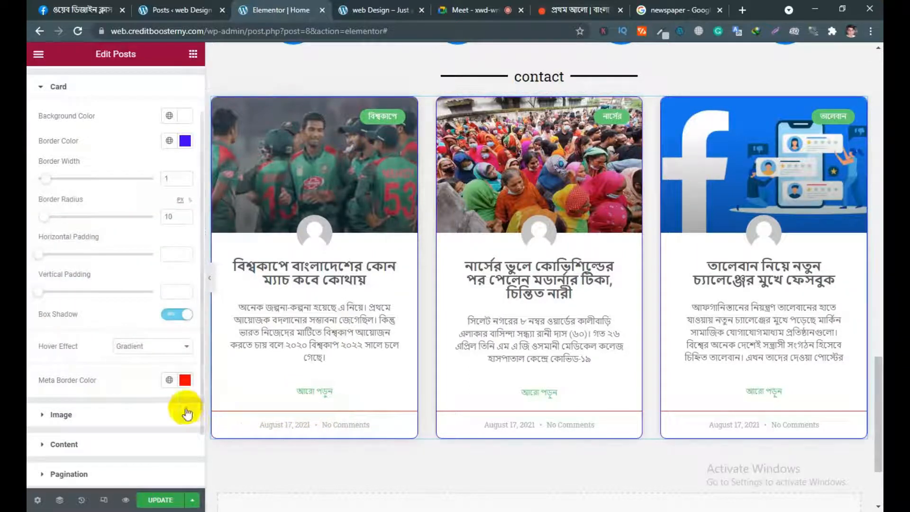
- Set the post cards' meta border color to black
left_click(184, 381)
left_click_drag(169, 298, 186, 318)
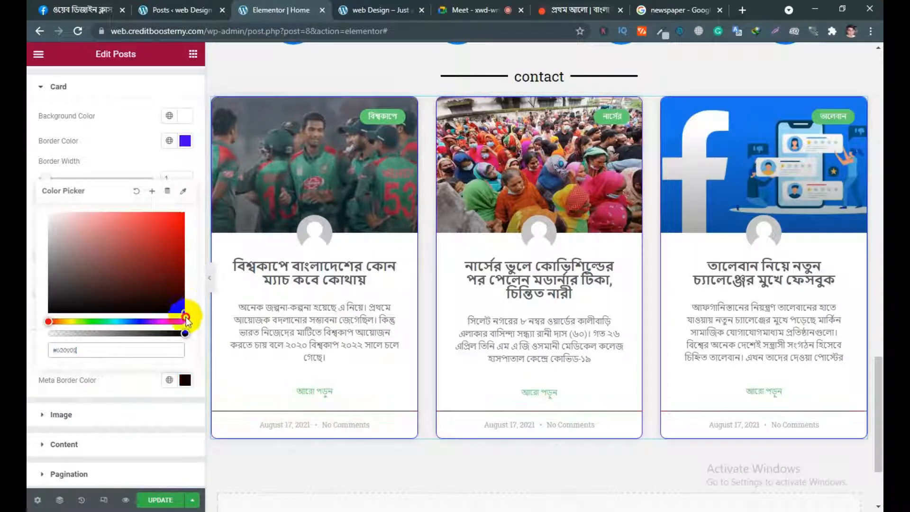
left_click(145, 404)
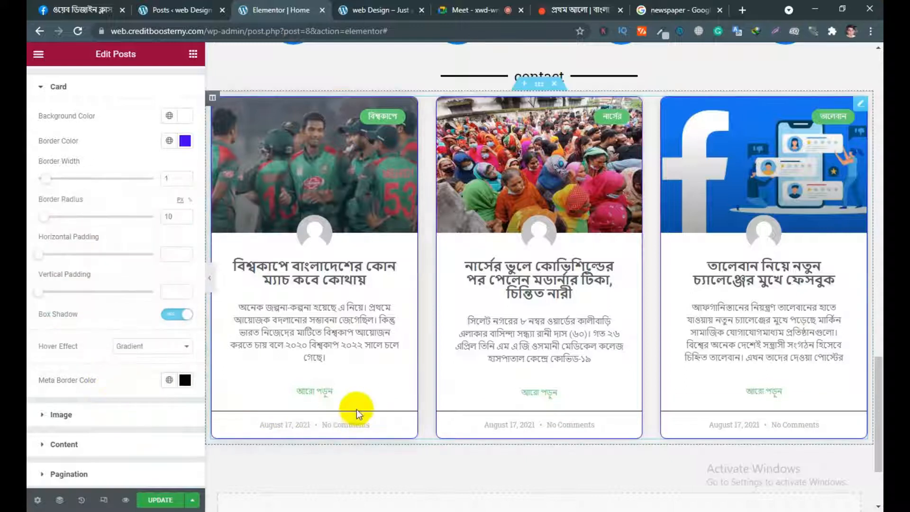
- Open the Image style settings of the Posts widget
scroll(315, 229, "down", 2)
scroll(304, 249, "up", 1)
scroll(120, 311, "down", 2)
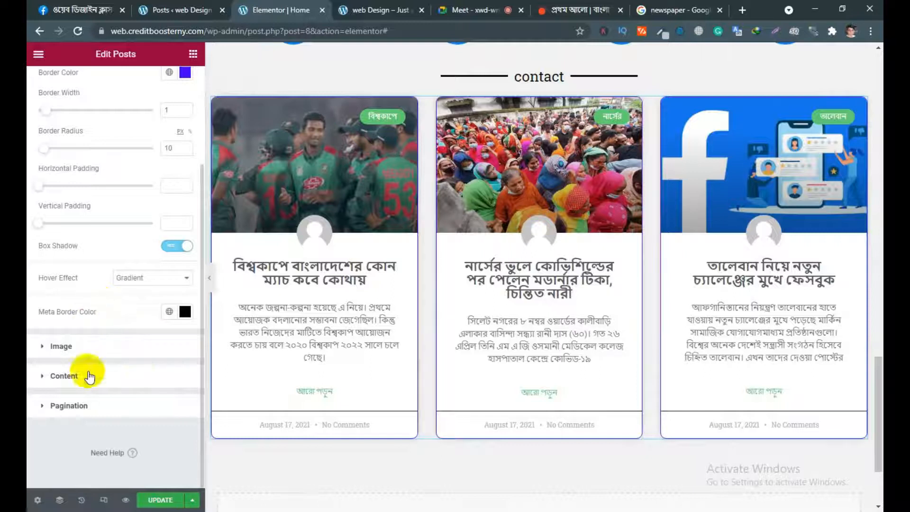
left_click(64, 346)
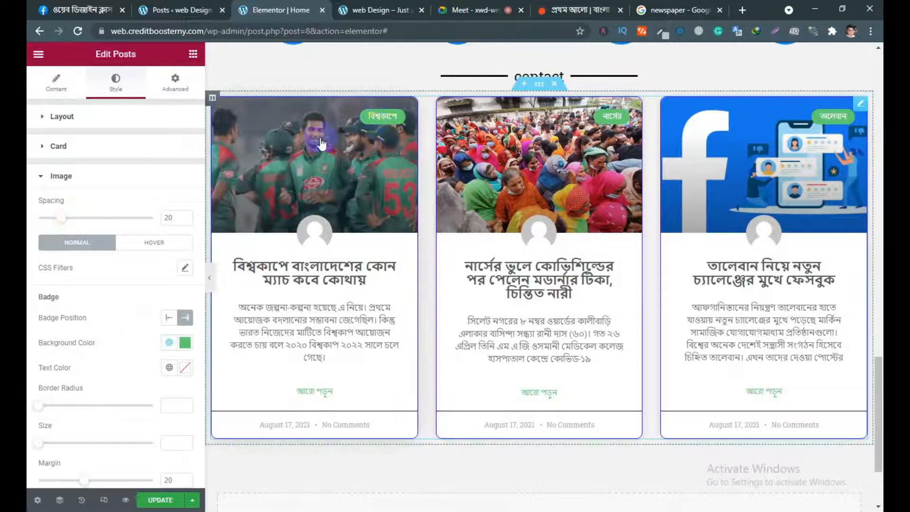
left_click(53, 176)
left_click(57, 176)
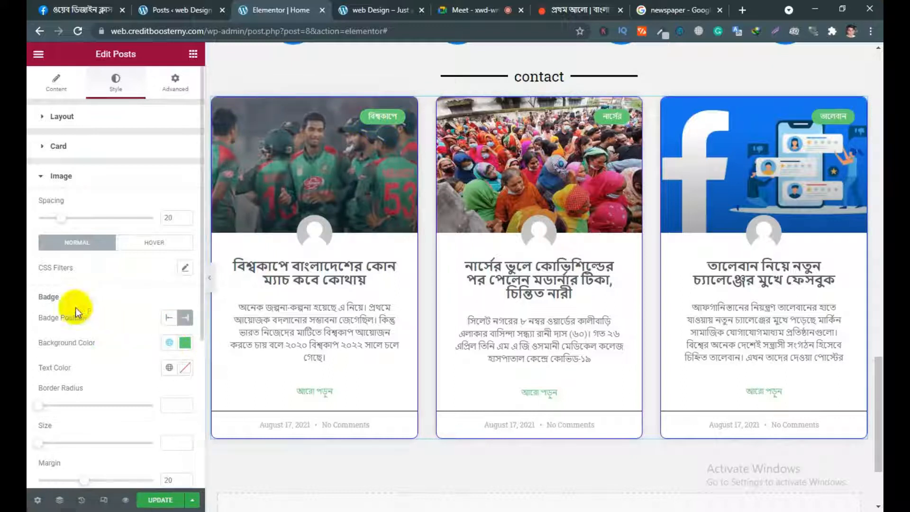
- Try the category badge position alternately on Left and Right, ending with Right
left_click(168, 321)
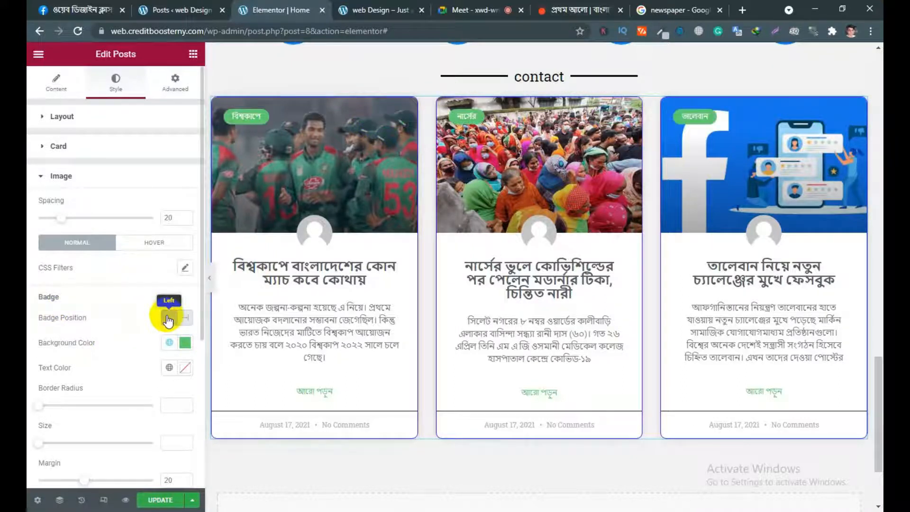
left_click(188, 319)
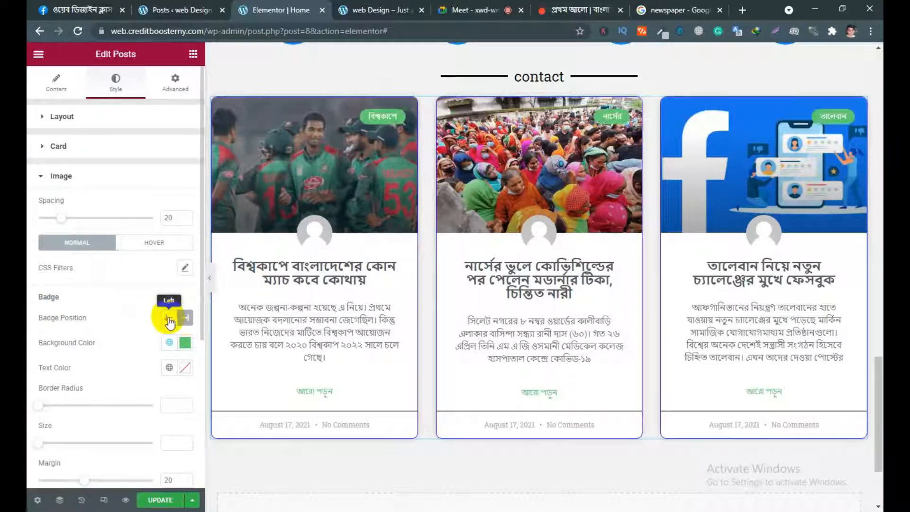
left_click(169, 318)
left_click(189, 320)
left_click(168, 317)
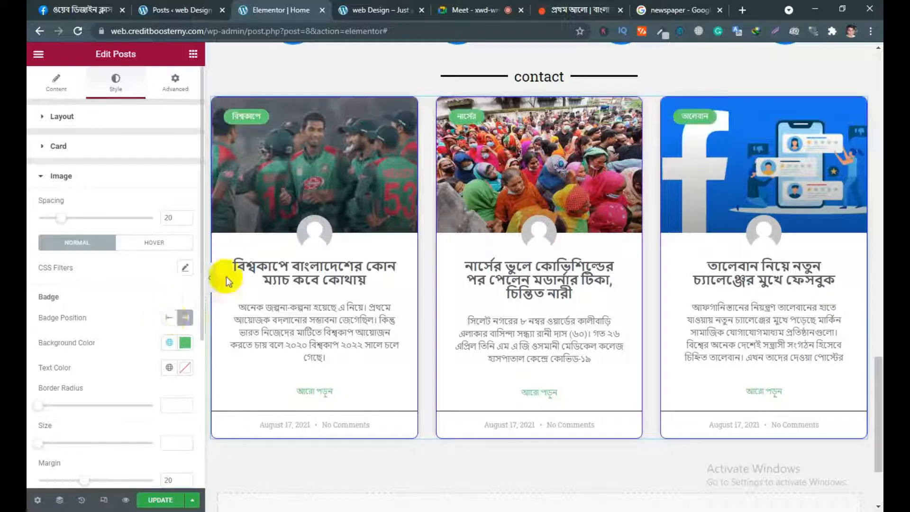
left_click(185, 318)
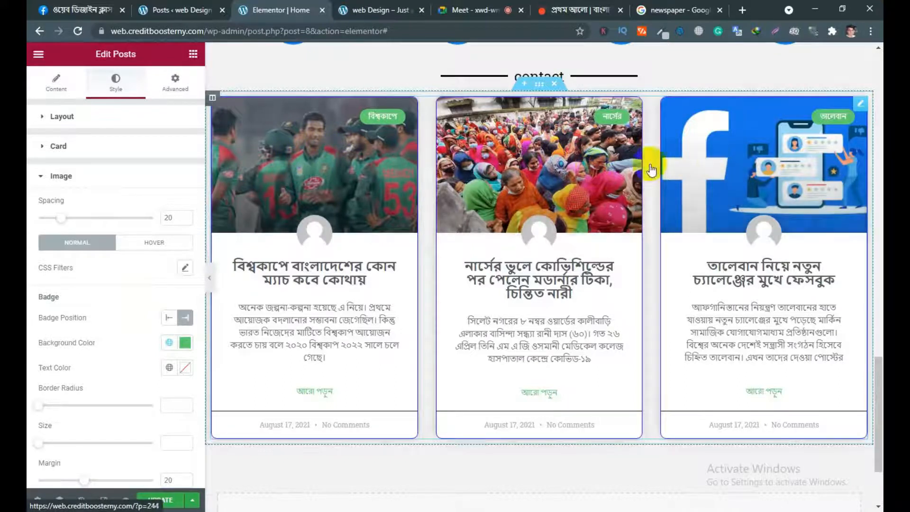
- Set the post images' normal CSS filter saturation to 101 and look over the CSS filters for the hover state
left_click(185, 268)
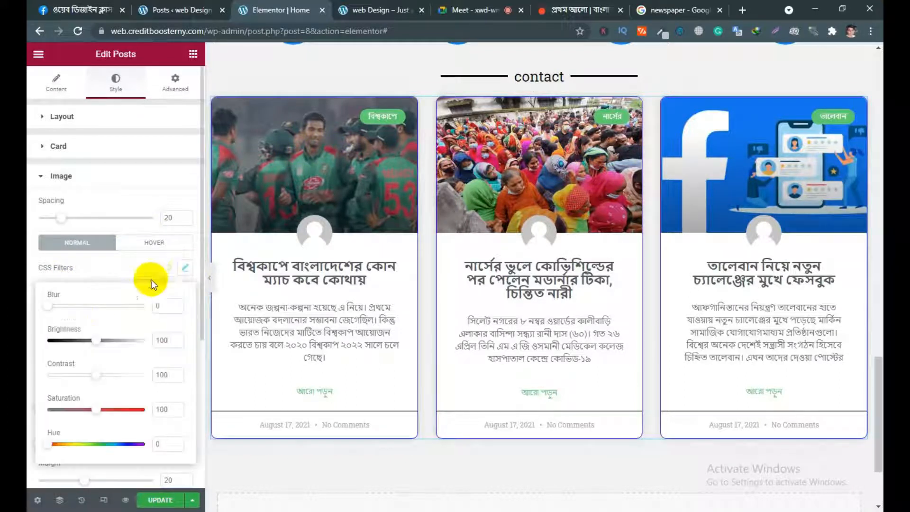
mouse_move(96, 416)
left_mouse_down()
mouse_move(139, 412)
mouse_move(35, 416)
mouse_move(95, 418)
left_mouse_up()
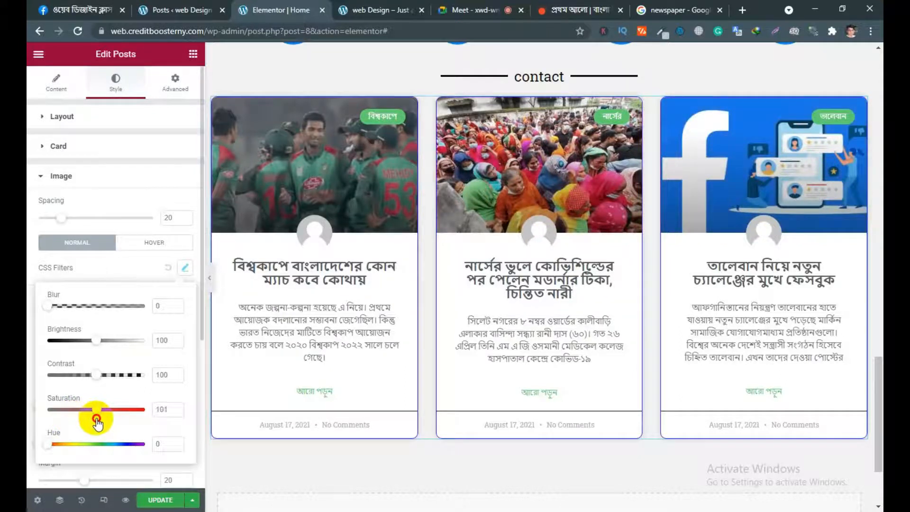
left_click(93, 283)
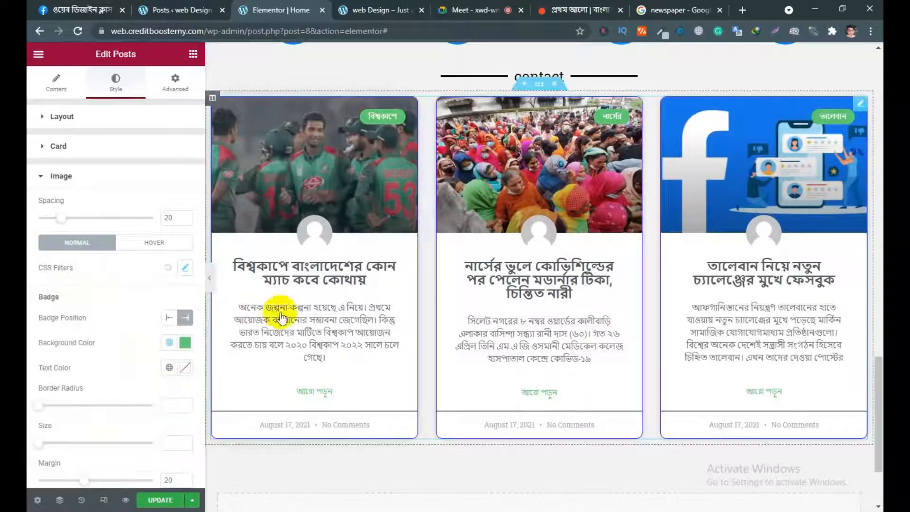
left_click(152, 242)
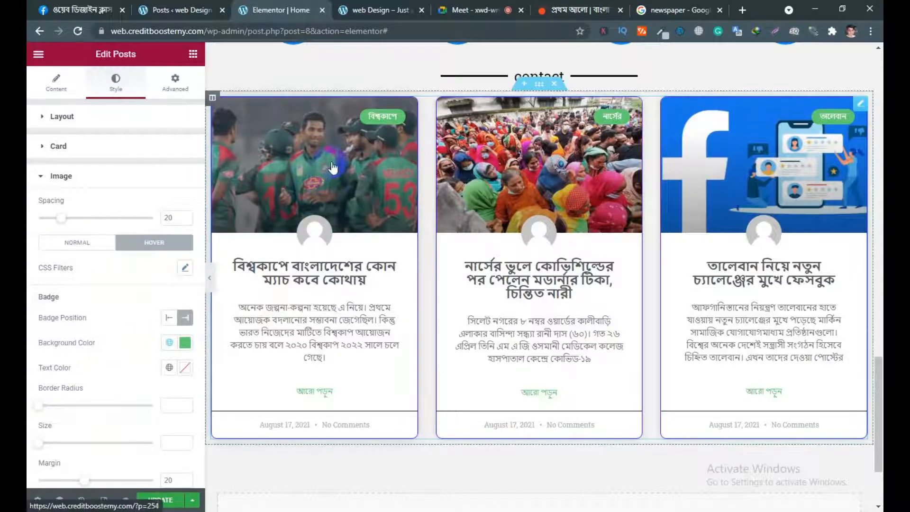
left_click(185, 267)
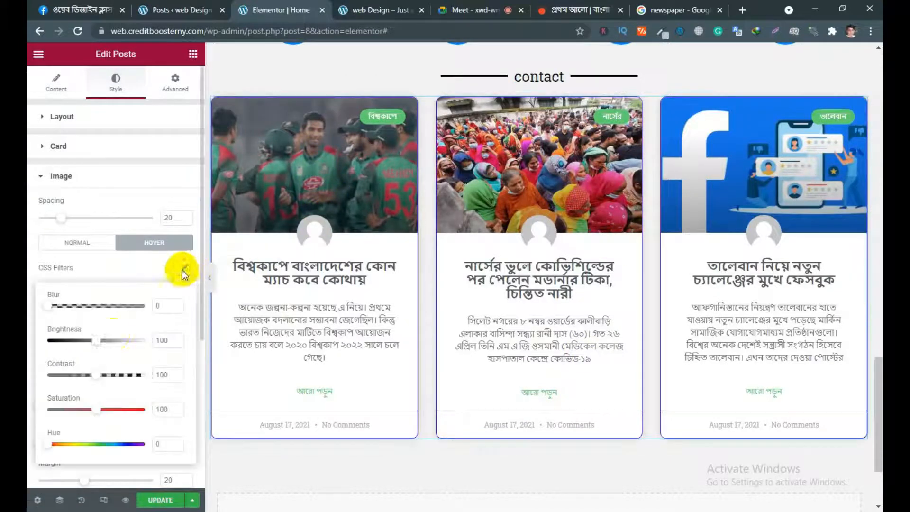
left_click(116, 257)
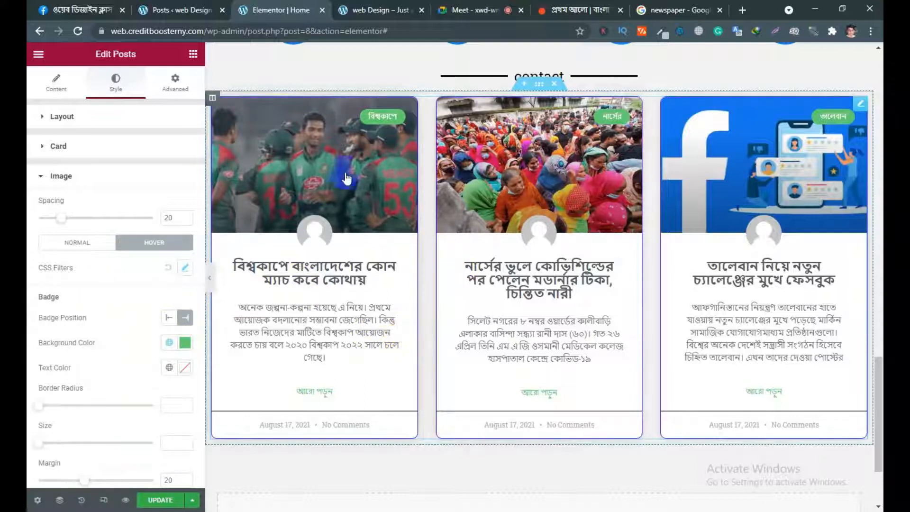
- Move the category badges to the left of the post images once more and return them to the right
scroll(116, 286, "down", 1)
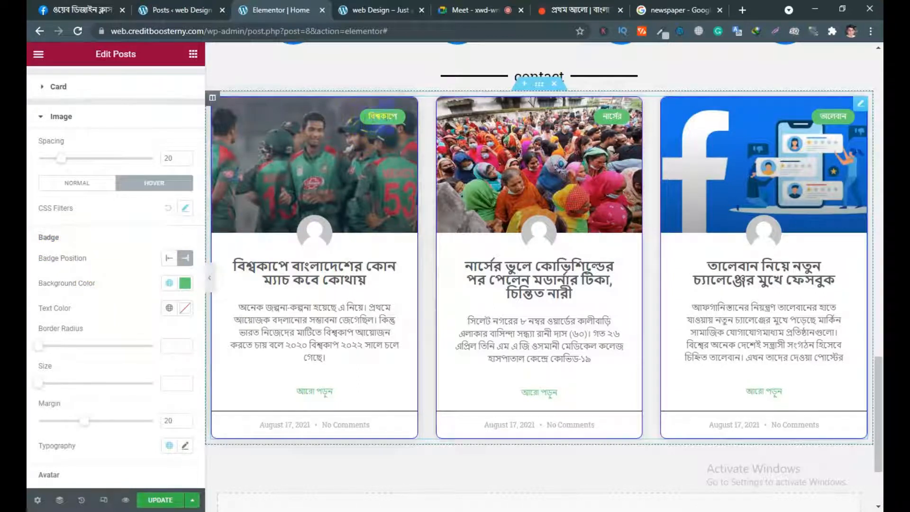
left_click(165, 258)
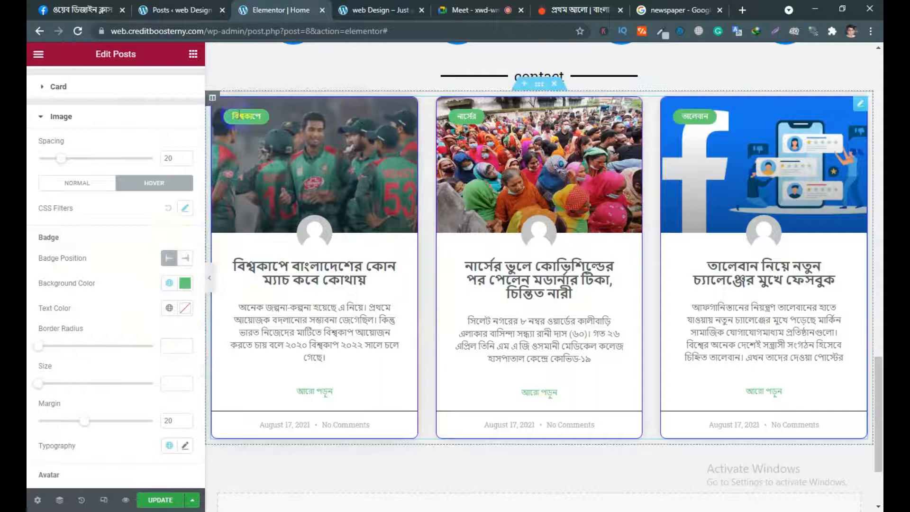
left_click(185, 258)
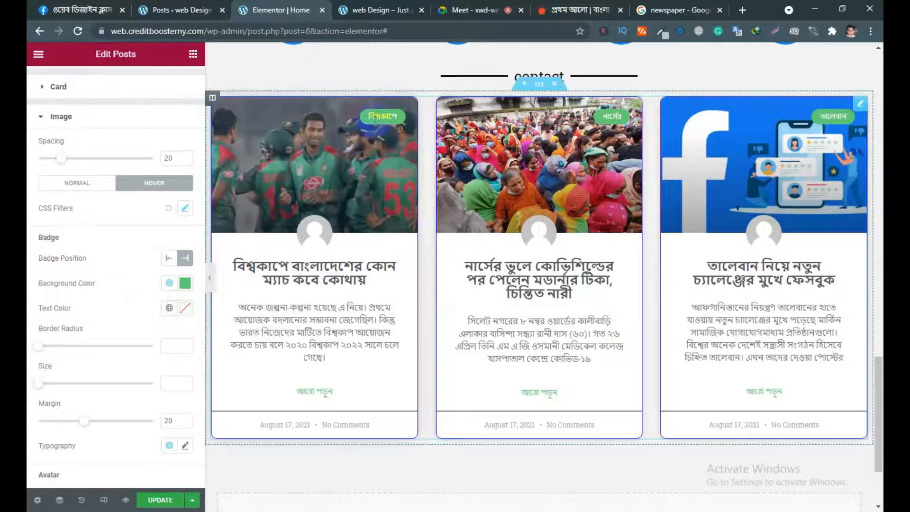
- Set the category badges' background color to bright magenta, #FF00FD
left_click(186, 283)
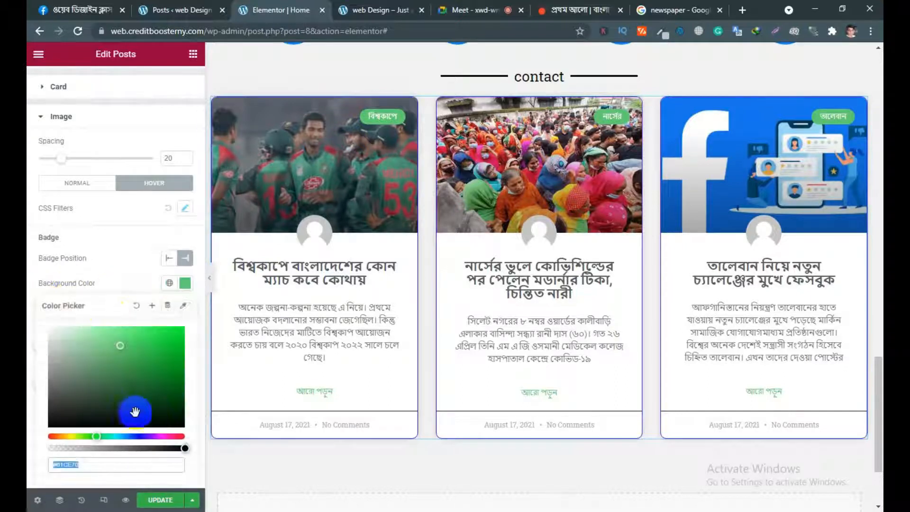
left_click(162, 436)
left_click_drag(182, 330, 212, 317)
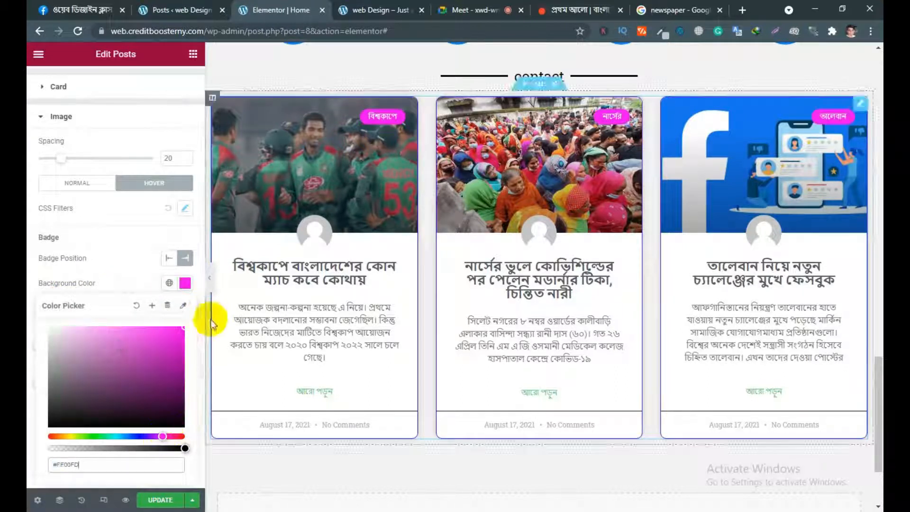
left_click(130, 283)
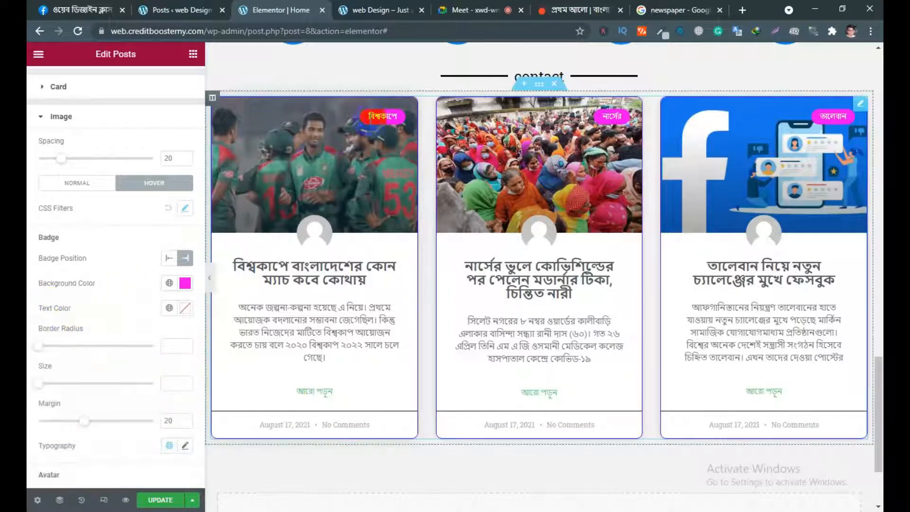
- Set the category badges' text color to black
left_click(185, 307)
left_click_drag(87, 454, 30, 462)
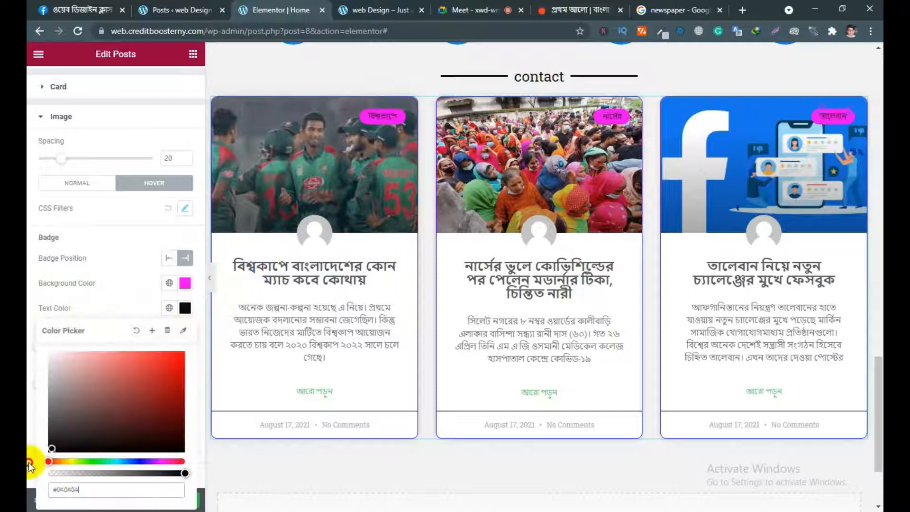
left_click_drag(148, 442, 33, 461)
left_click(102, 300)
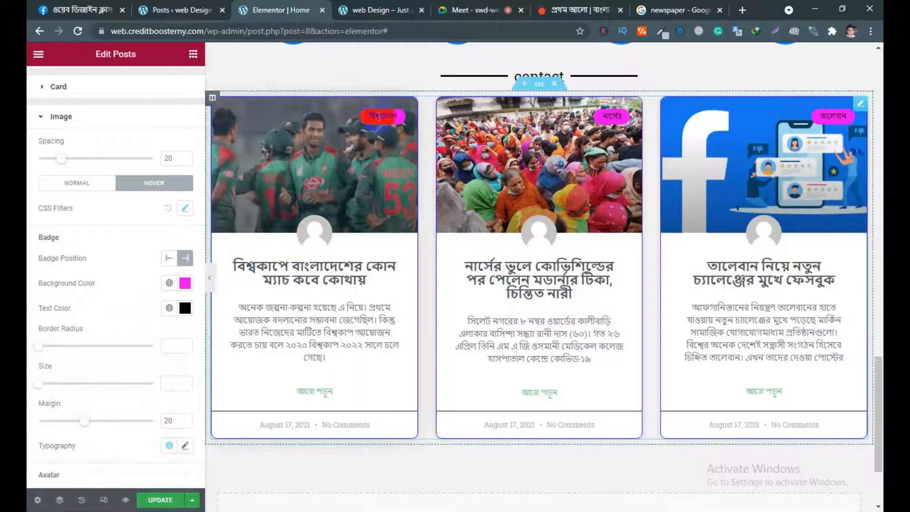
- Set the category badges' text color to white, #FFFFFF
left_click(185, 308)
left_click_drag(66, 372, 30, 334)
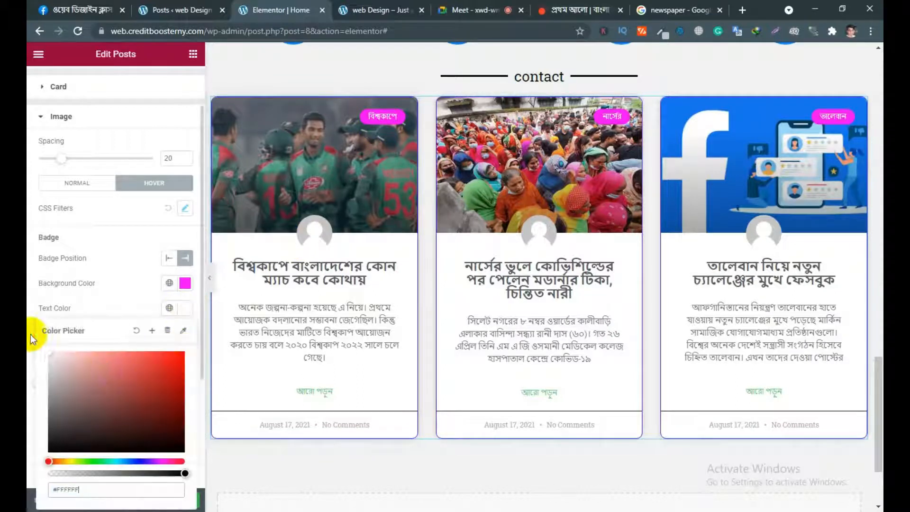
left_click(141, 297)
- Shift the category badges' background color to purple, #CC00FF
left_click(185, 282)
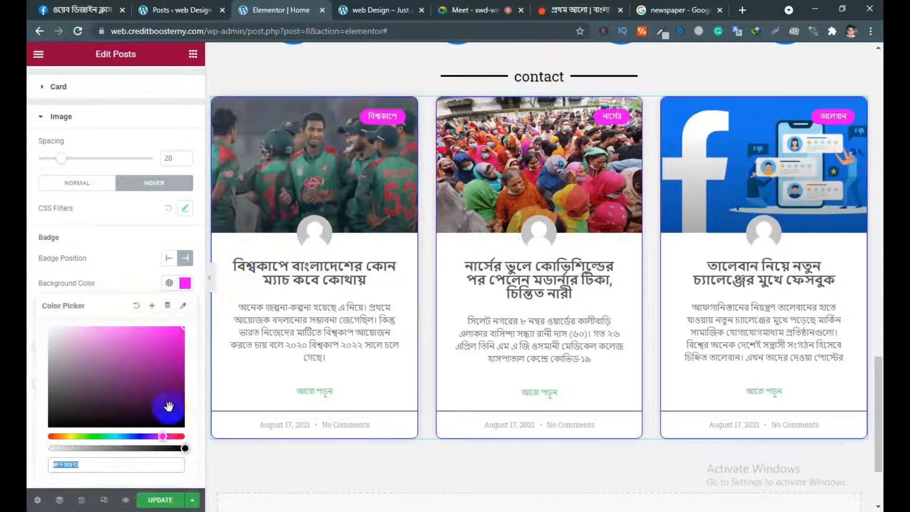
left_click_drag(132, 436, 158, 436)
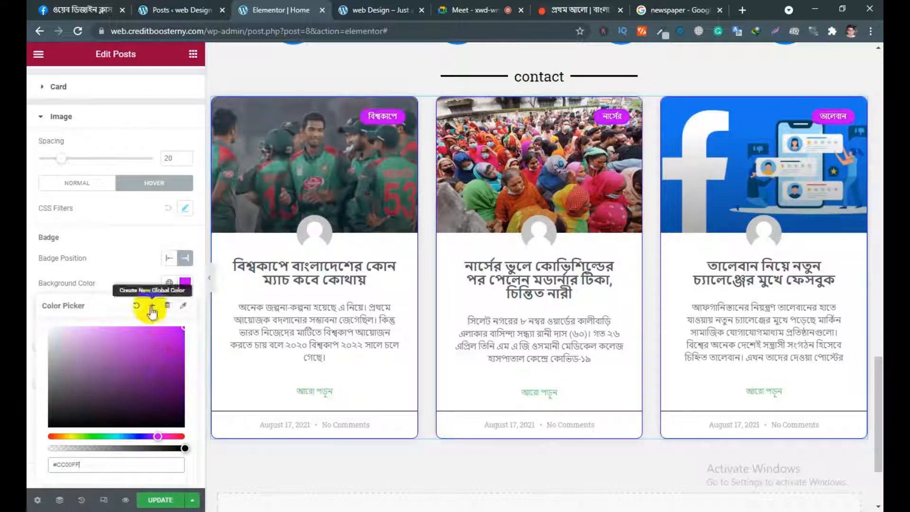
left_click(135, 279)
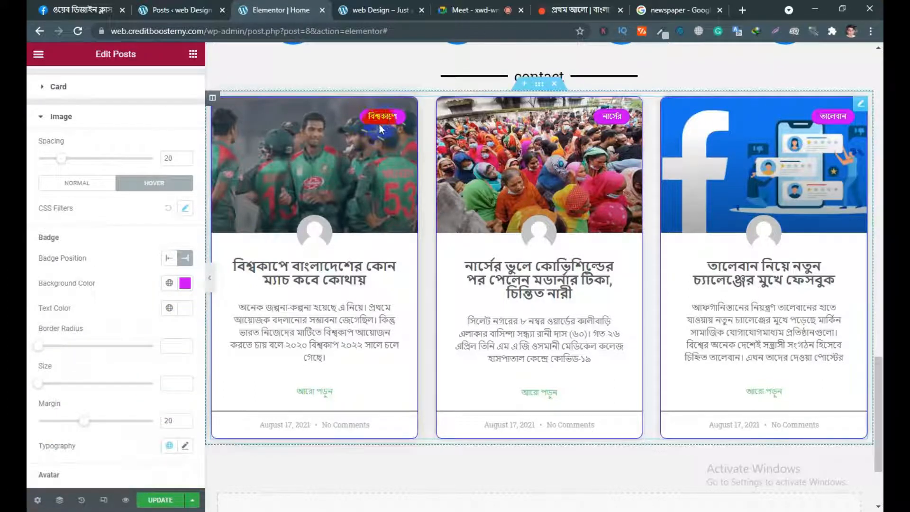
- Set the category badges' border radius to 20 and their size to 16
left_click(174, 346)
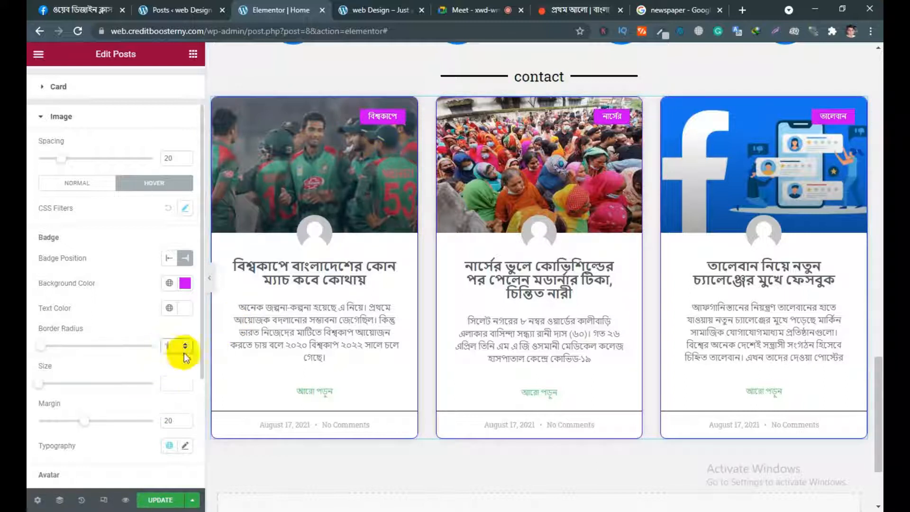
mouse_move(40, 346)
left_mouse_down()
mouse_move(131, 350)
mouse_move(29, 349)
left_mouse_up()
type("20")
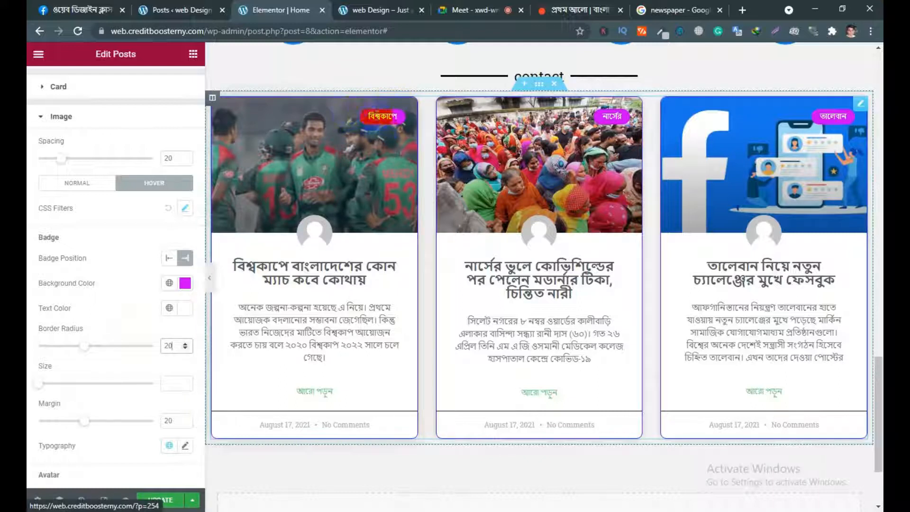
left_click_drag(44, 390, 67, 387)
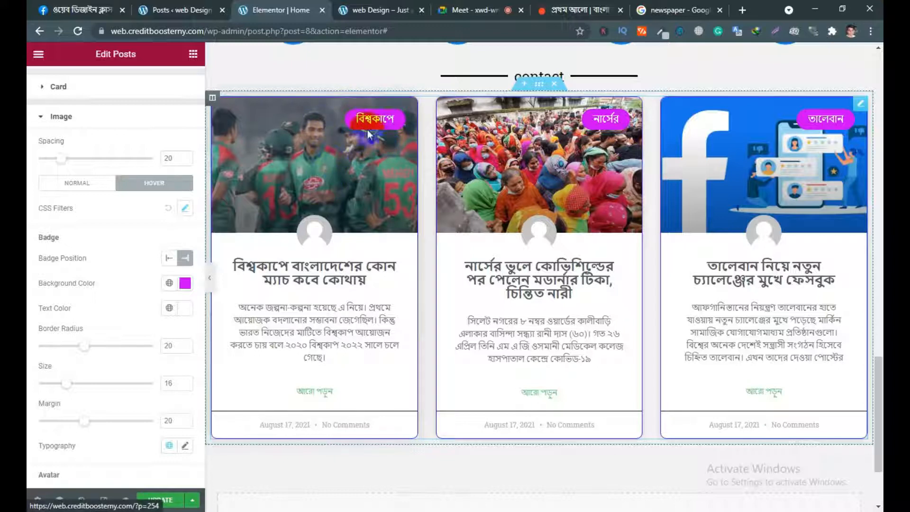
- Set the category badges' typography weight to 600
scroll(109, 440, "down", 3)
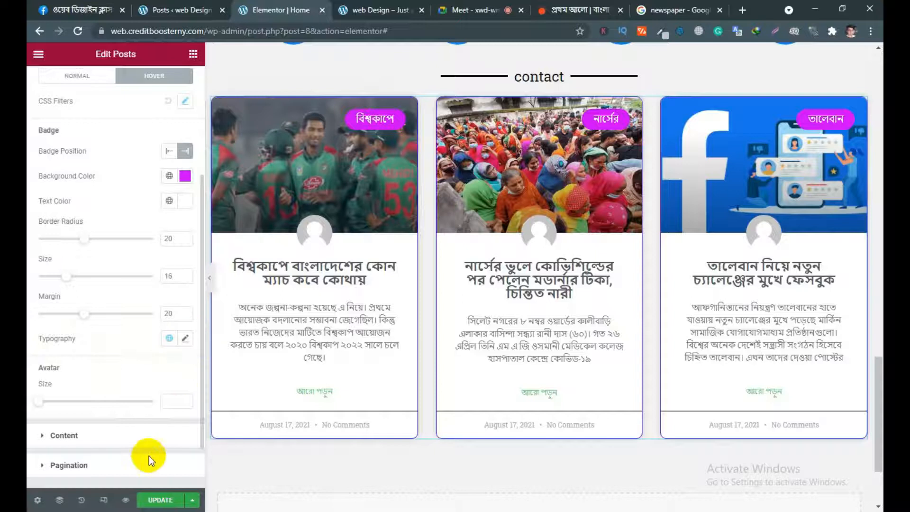
left_click(184, 338)
scroll(159, 390, "down", 2)
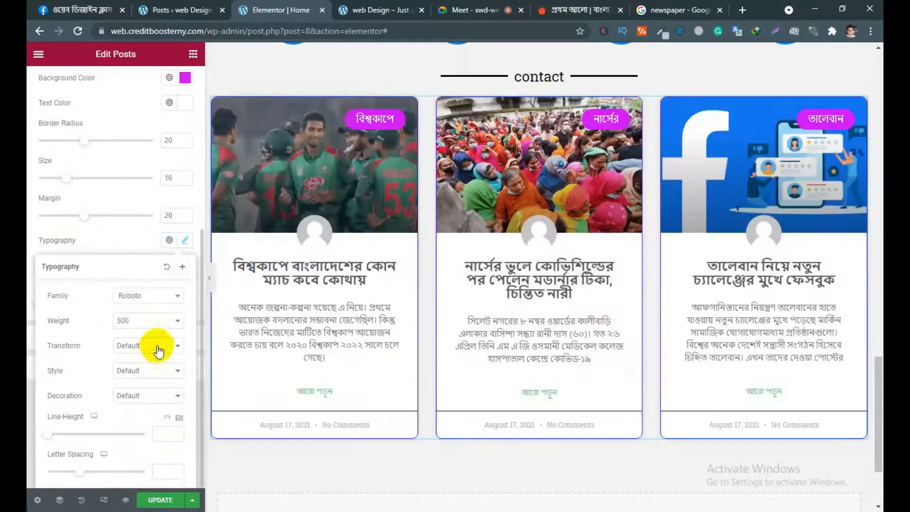
left_click(147, 321)
left_click(133, 379)
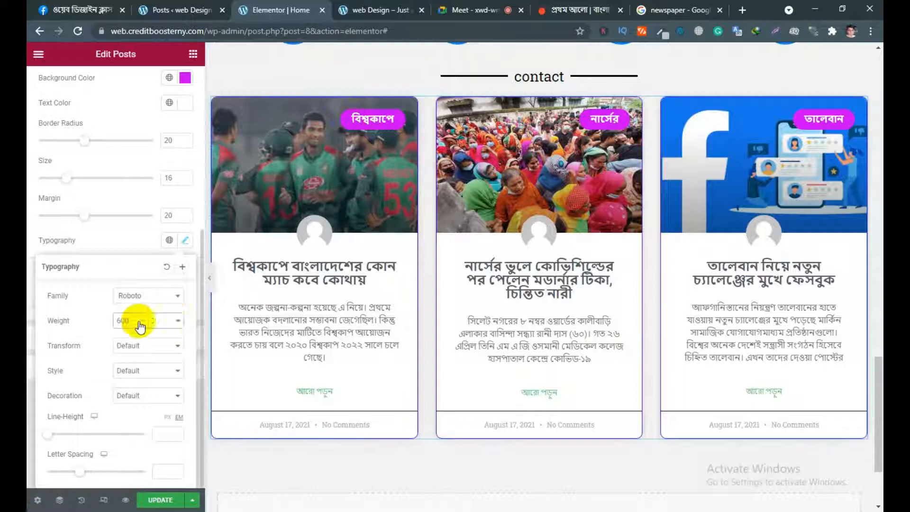
scroll(132, 325, "up", 4)
scroll(122, 325, "down", 4)
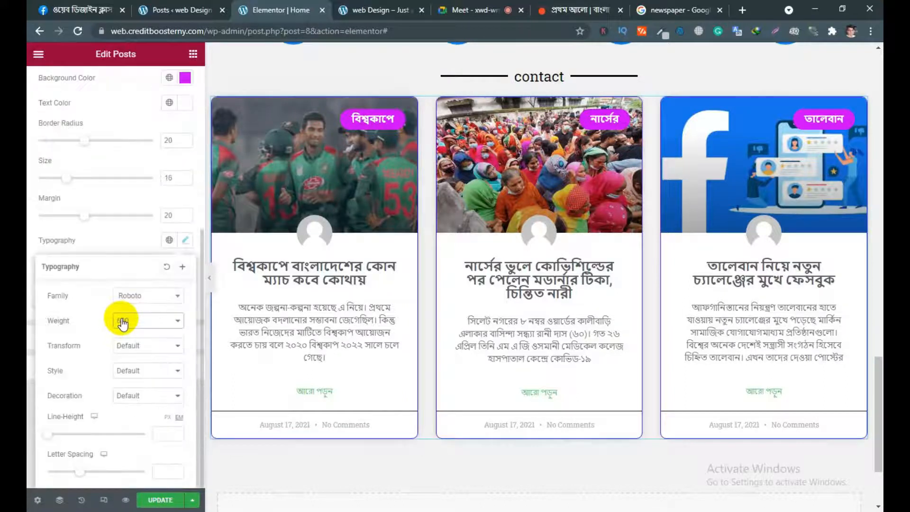
- Try the Capitalize text transform on the category badges and return it to Default
left_click(137, 350)
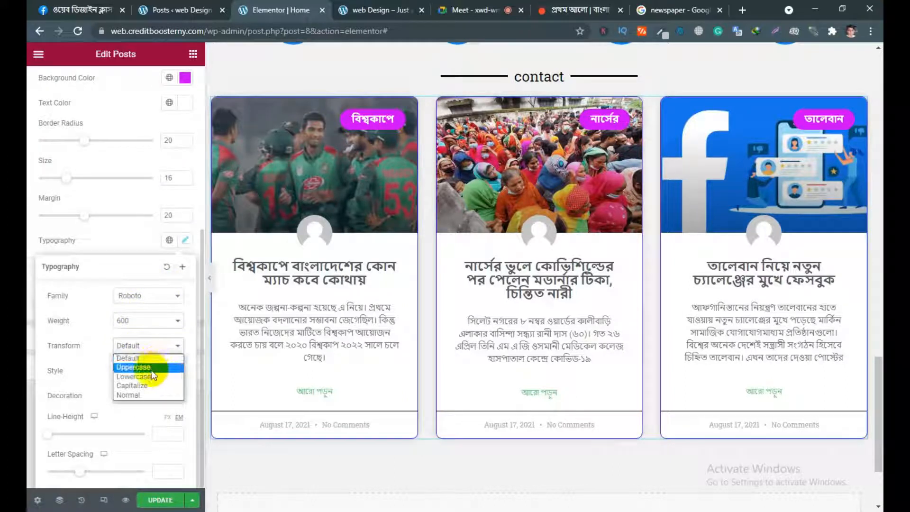
left_click(143, 345)
left_click(146, 360)
left_click(146, 349)
left_click(136, 385)
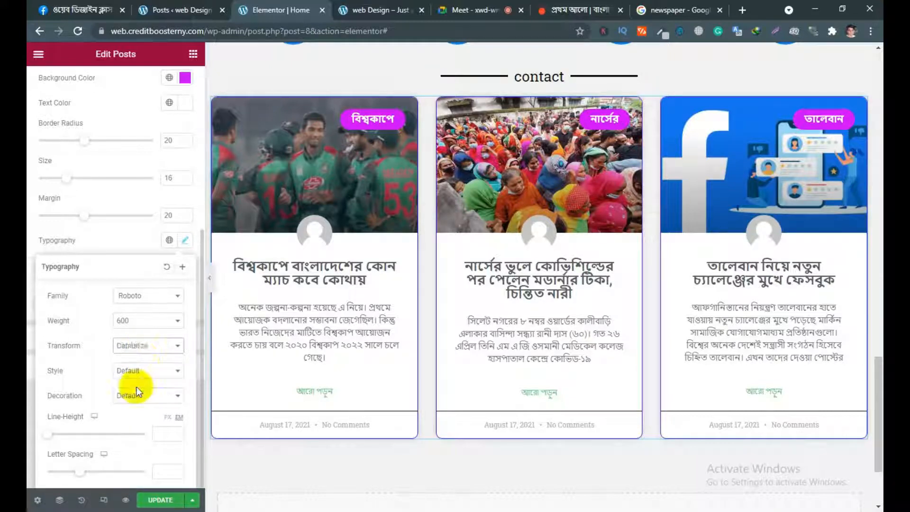
left_click(147, 351)
left_click(146, 360)
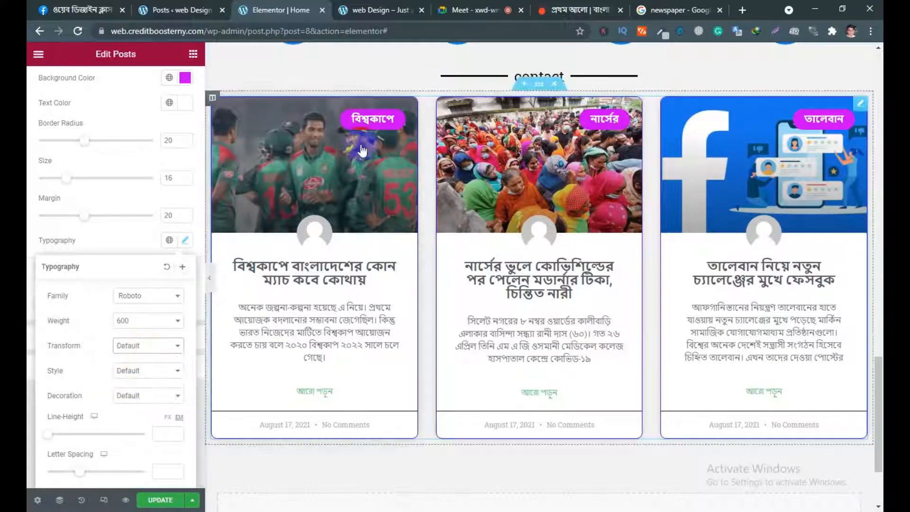
left_click(135, 244)
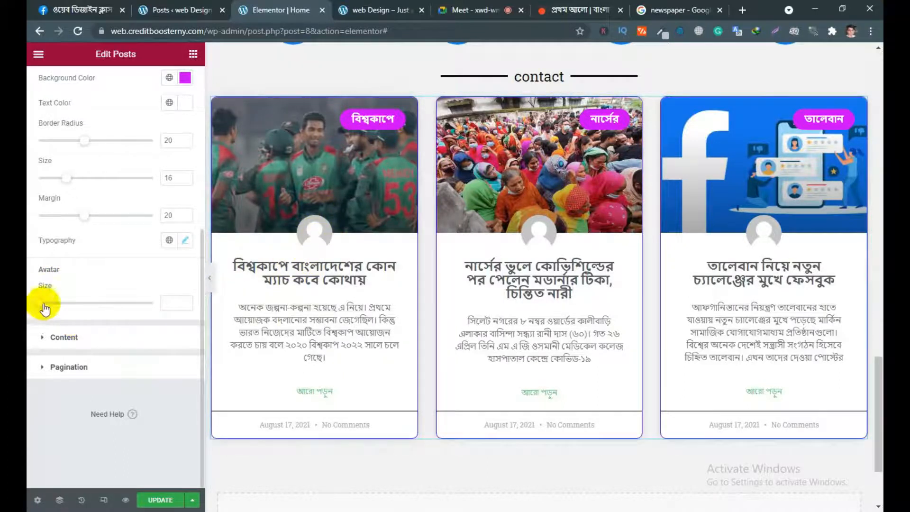
- Try an avatar size of 90 on the post cards, then reduce it to 50
left_click_drag(41, 309, 169, 346)
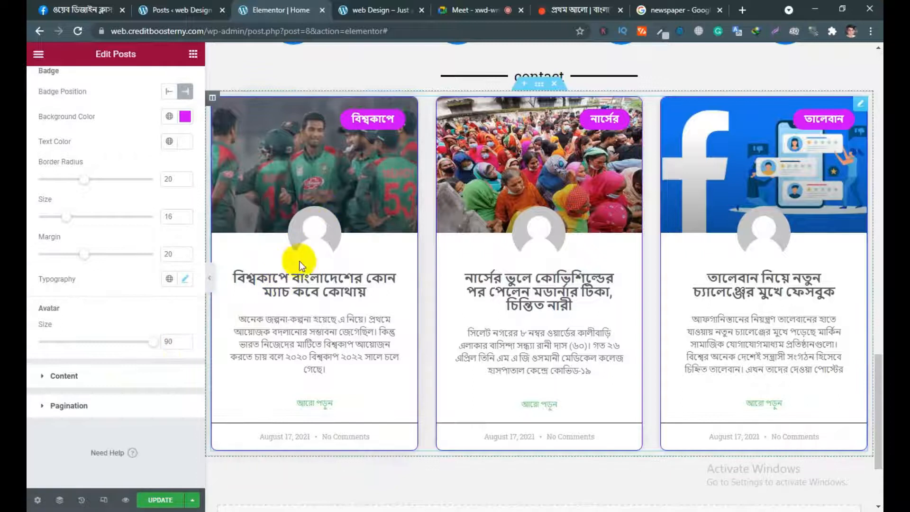
left_click_drag(154, 342, 86, 344)
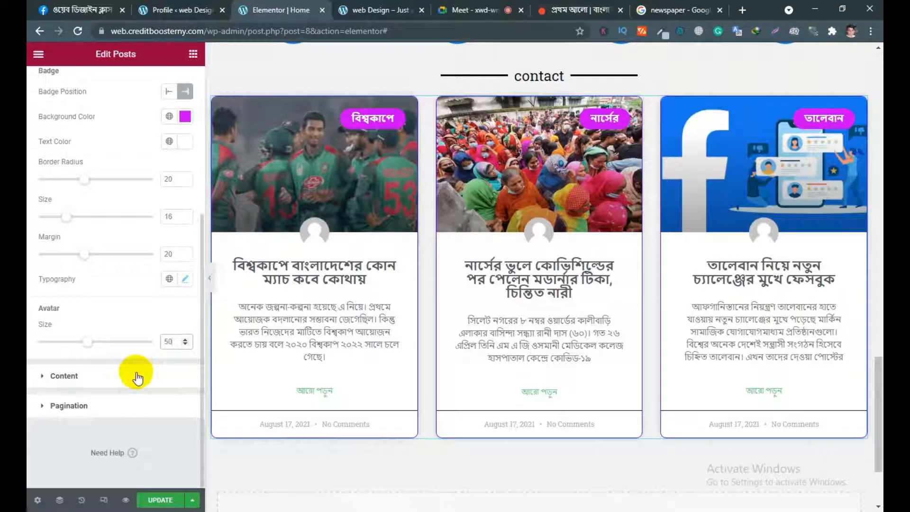
- Change the post titles' color in the content styling, trying blue first and settling on bright purple
left_click(66, 375)
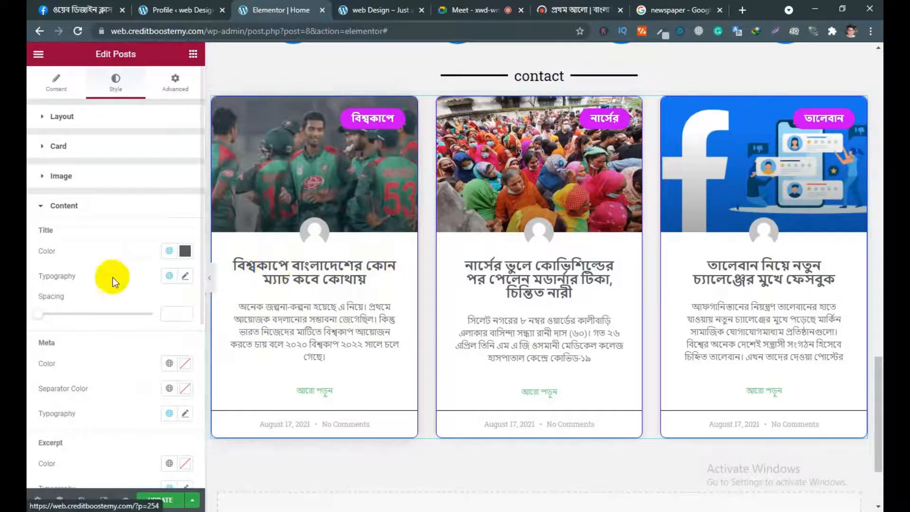
left_click(185, 251)
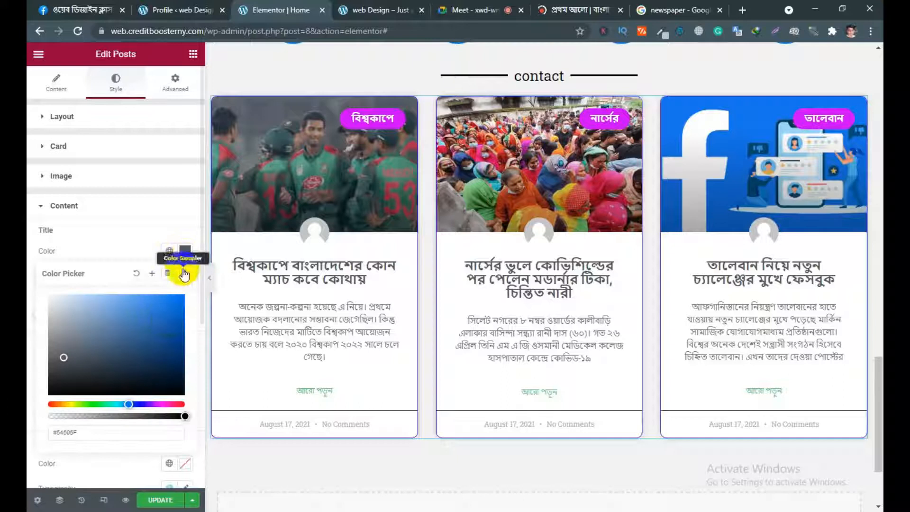
left_click(133, 239)
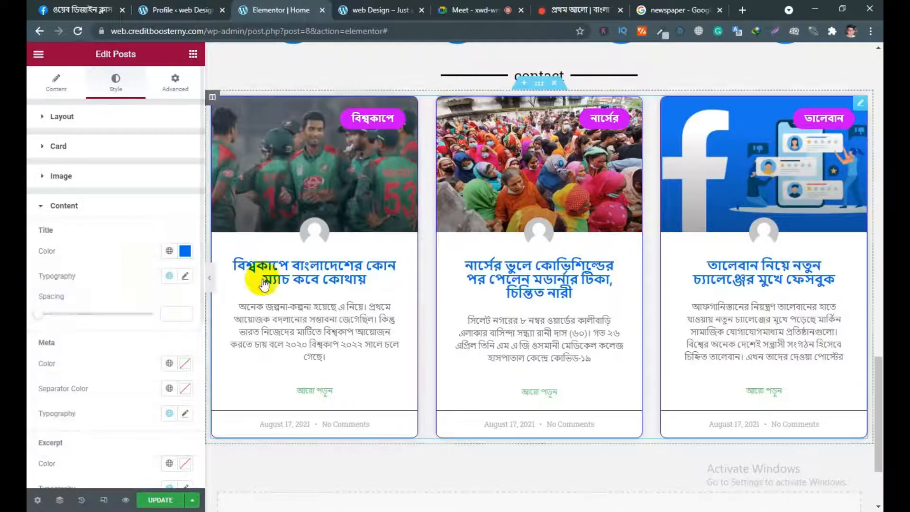
left_click(185, 251)
left_click(156, 404)
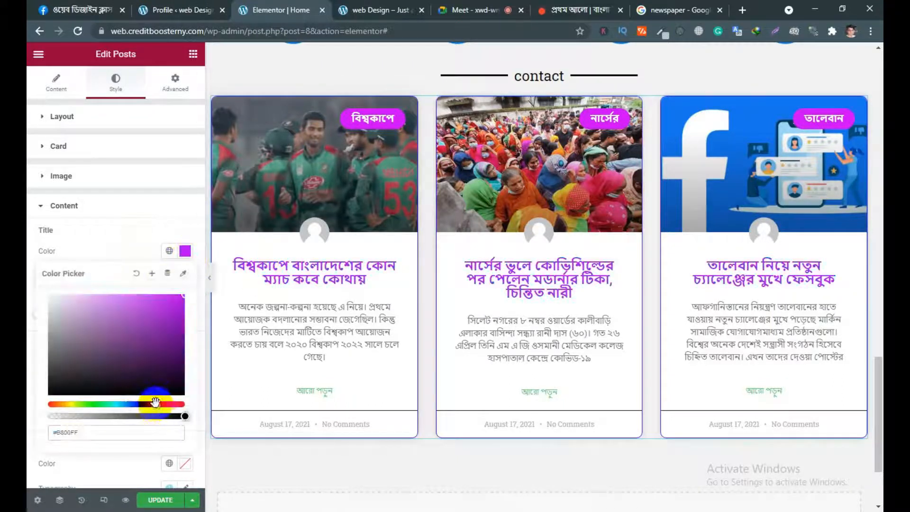
left_click(130, 247)
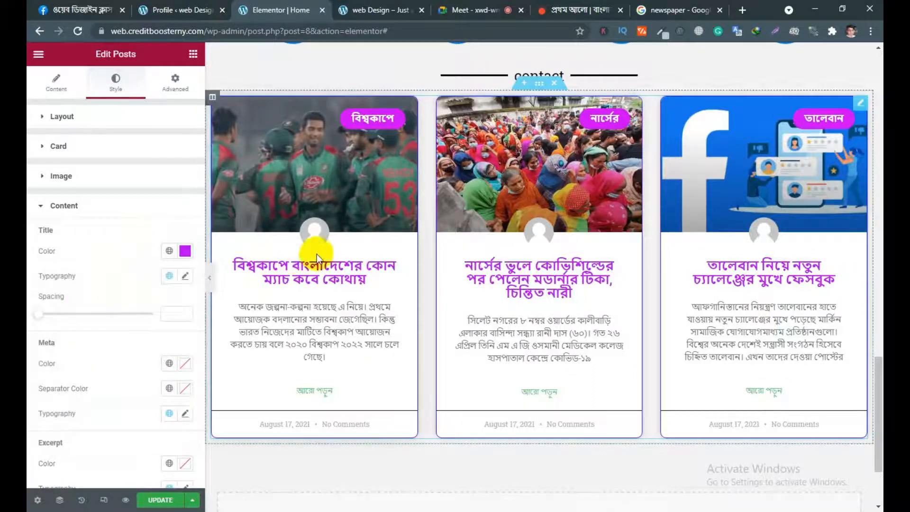
- Set the post titles' font size to 18 px after trying 24, and set the title spacing to 31
left_click(185, 275)
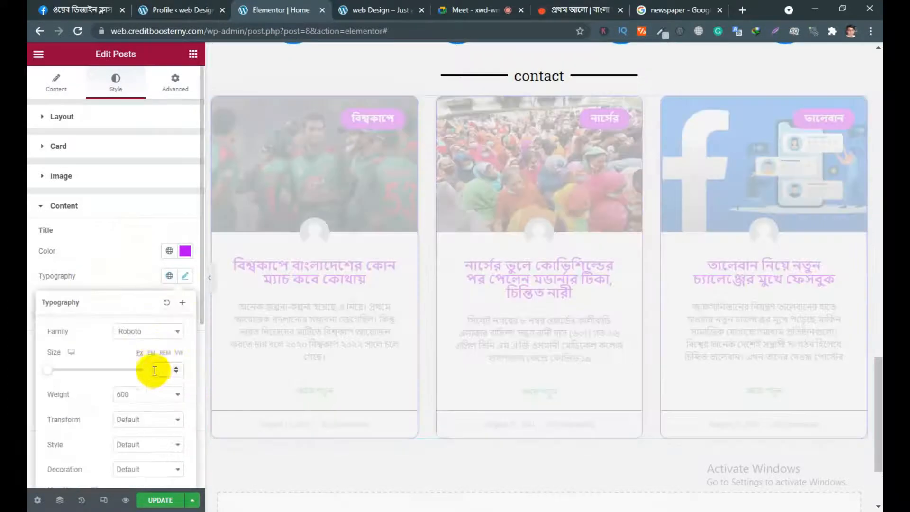
type("24")
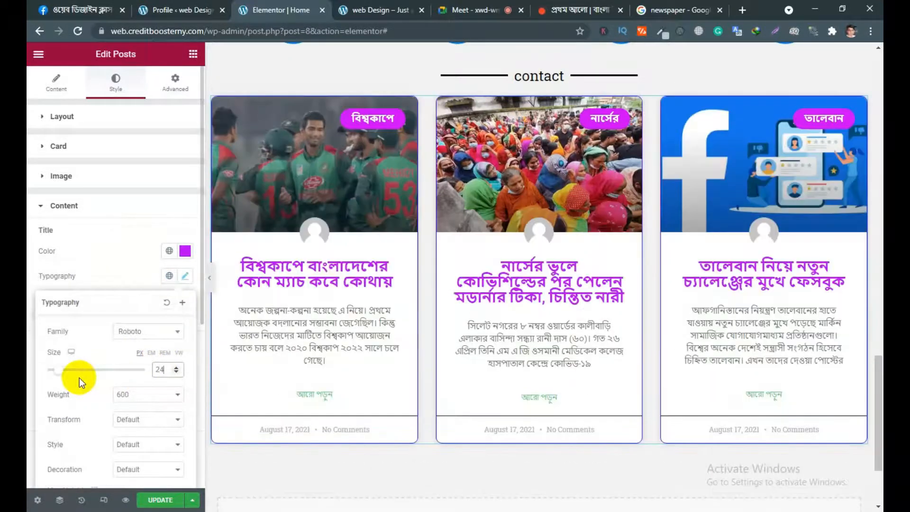
key("BackSpace")
key("BackSpace")
type("18")
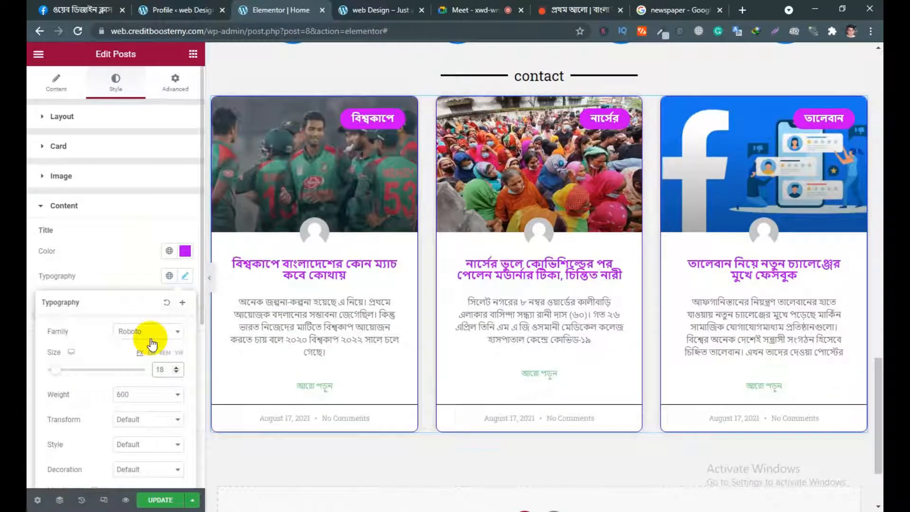
left_click(135, 280)
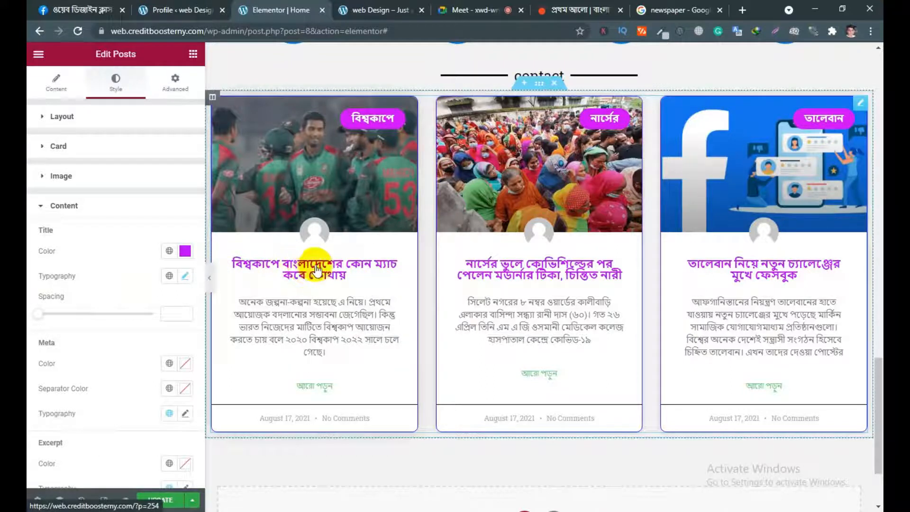
left_click_drag(47, 316, 75, 321)
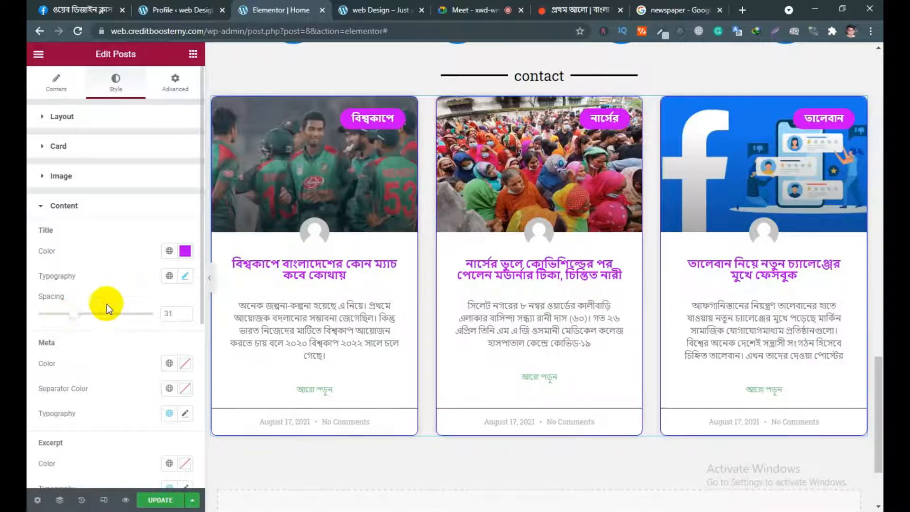
- Set the color of the post cards' meta text, the date and comments line, to red
scroll(392, 319, "down", 2)
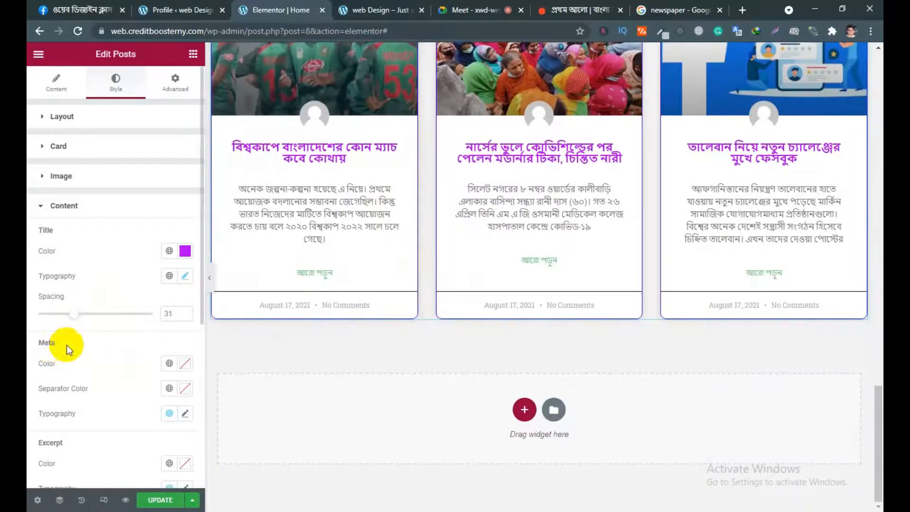
scroll(92, 320, "down", 3)
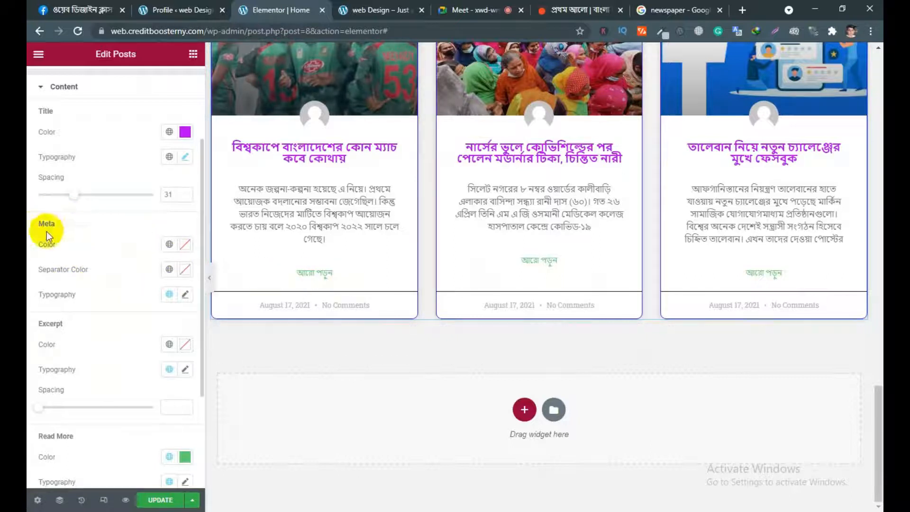
left_click(185, 244)
left_click_drag(118, 326, 183, 299)
left_click(185, 244)
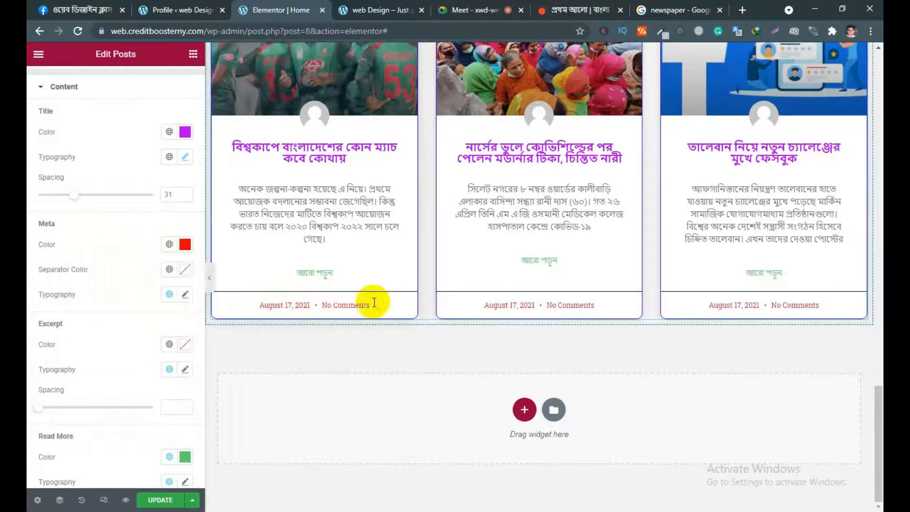
left_click(185, 244)
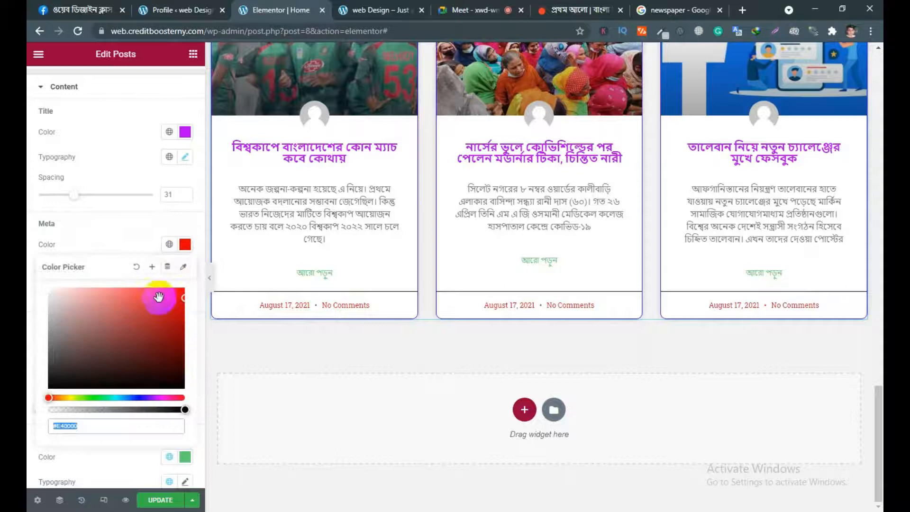
left_click(119, 231)
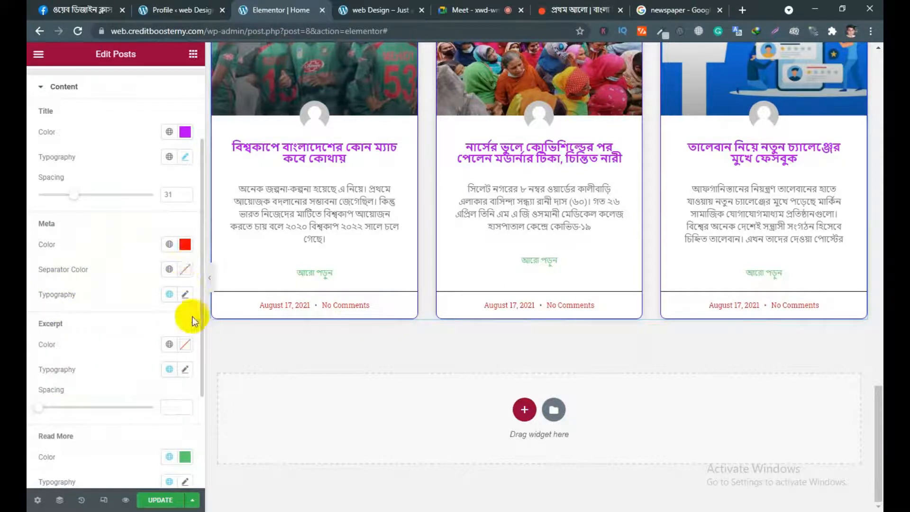
- Set the meta separator color of the post cards to red, #FF0000
left_click(184, 269)
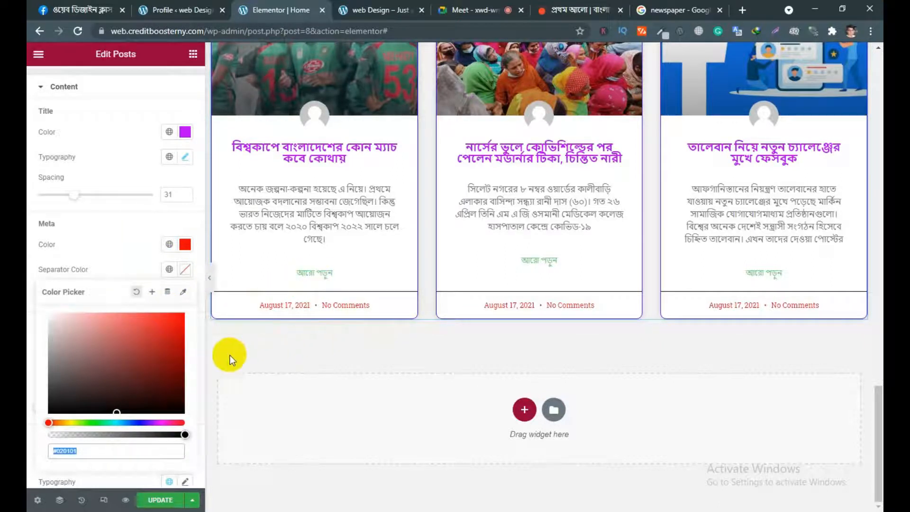
left_click_drag(177, 320, 190, 315)
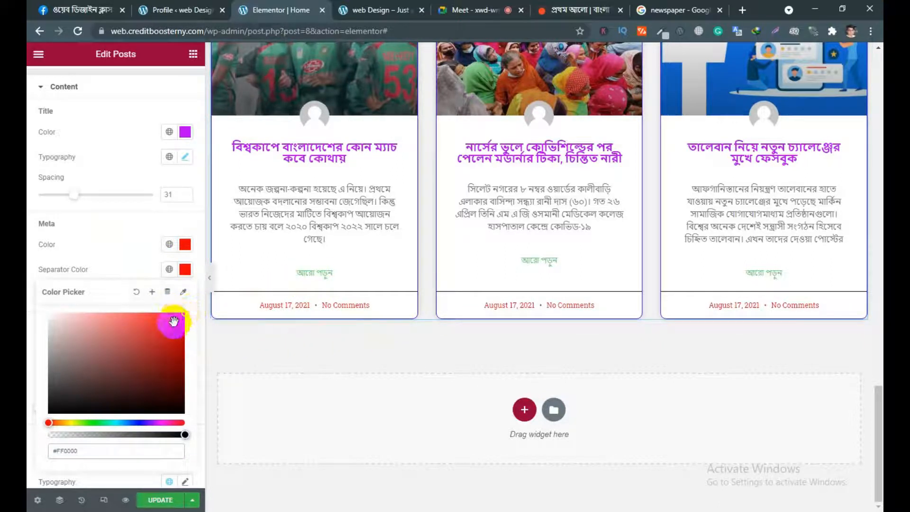
left_click(143, 241)
scroll(362, 244, "up", 2)
scroll(343, 264, "down", 2)
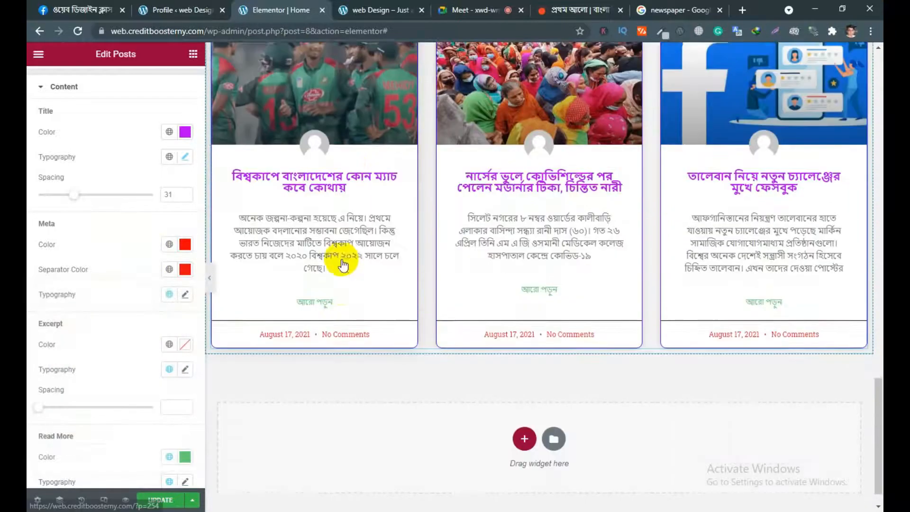
- Adjust the meta separator color of the post cards to a fully saturated bright red
scroll(340, 260, "up", 1)
scroll(314, 385, "down", 1)
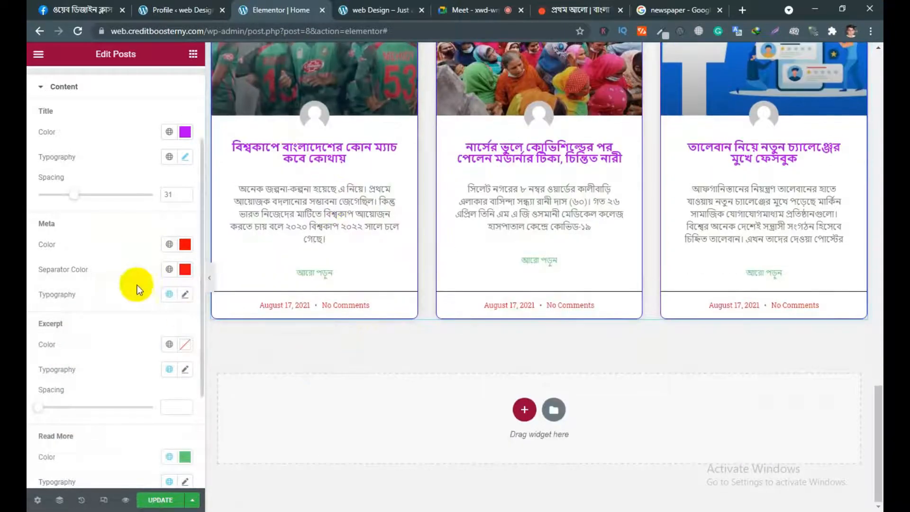
left_click(186, 270)
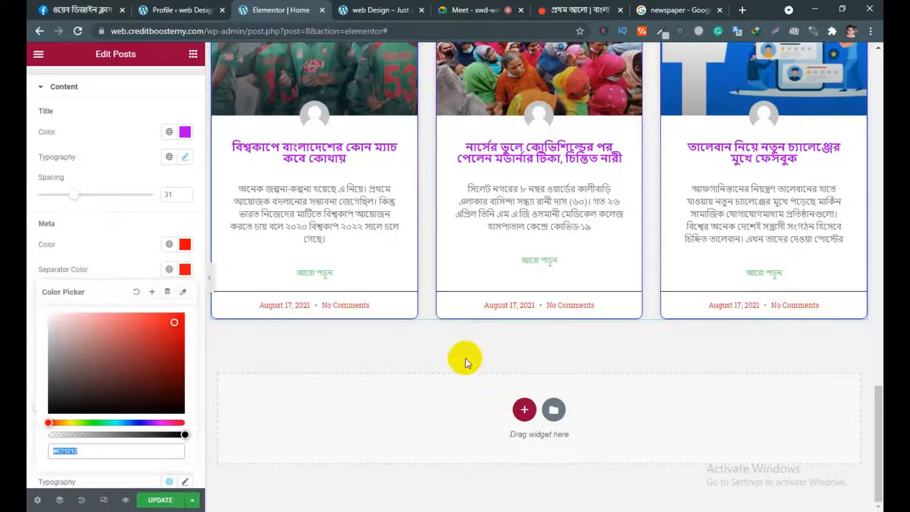
left_click_drag(168, 329, 189, 312)
left_click(135, 258)
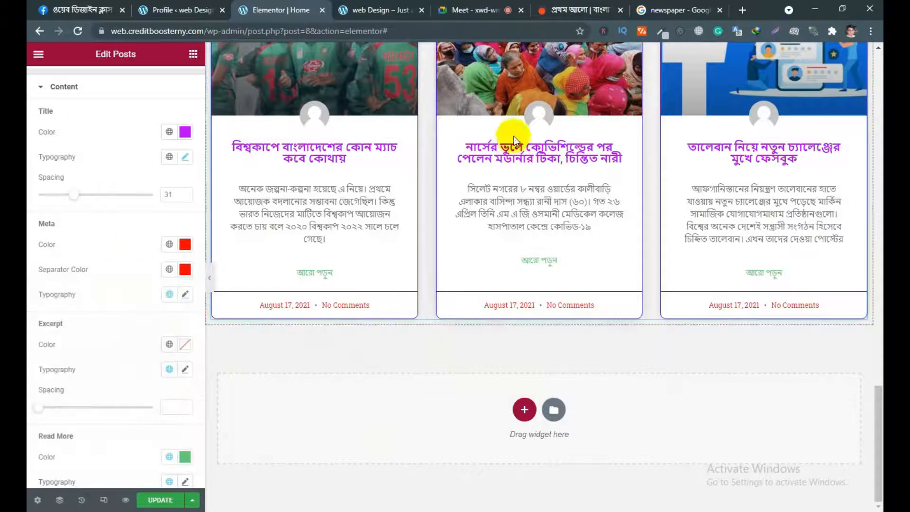
- Try a font size of 24 px for the post cards' meta text and clear it again
left_click(679, 10)
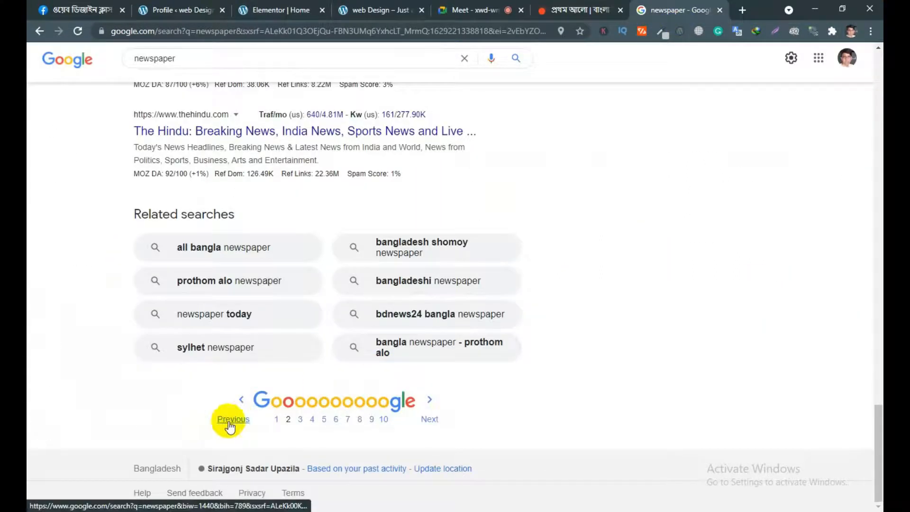
left_click(285, 6)
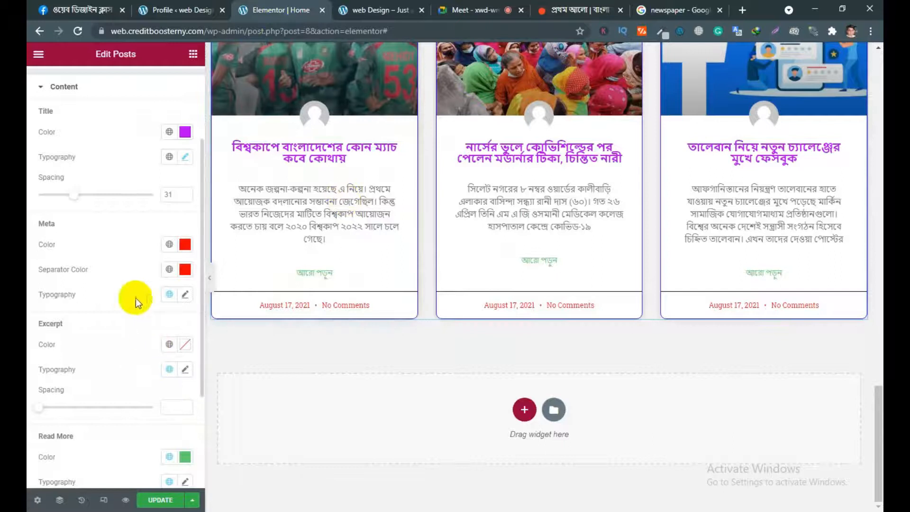
left_click(184, 298)
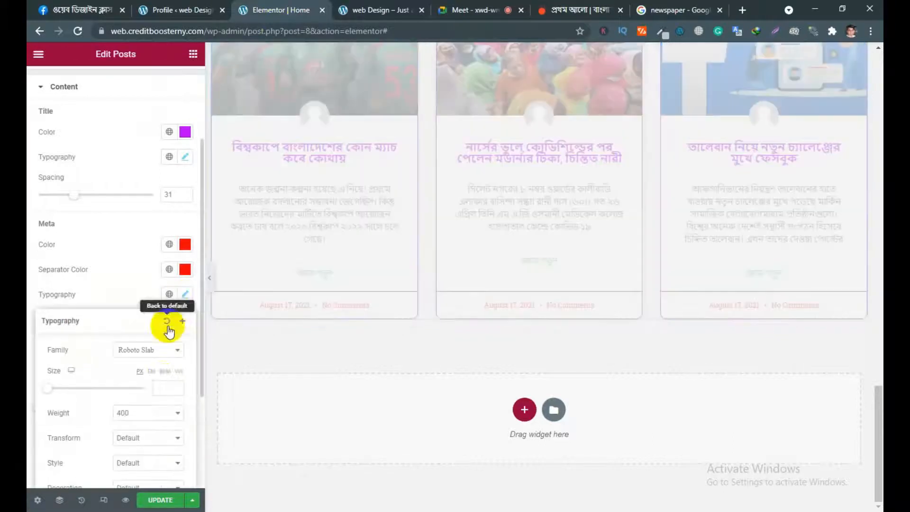
type("24")
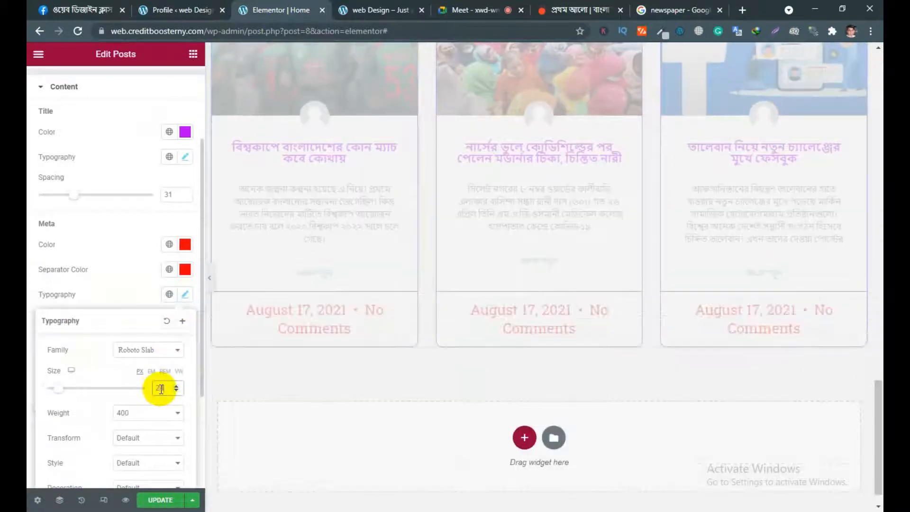
key("BackSpace")
key("BackSpace")
left_click(117, 291)
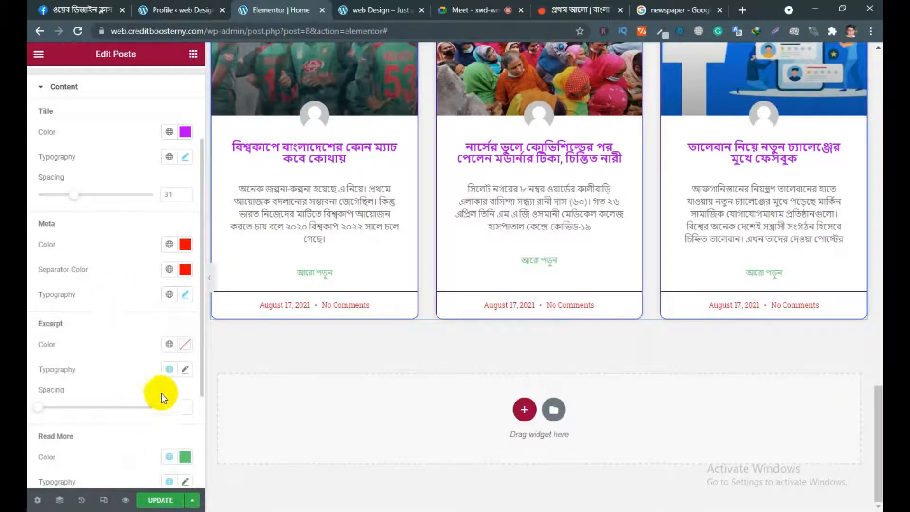
- Set the color of the post cards' read-more links to bright pink, trying blue and black first
scroll(129, 345, "down", 3)
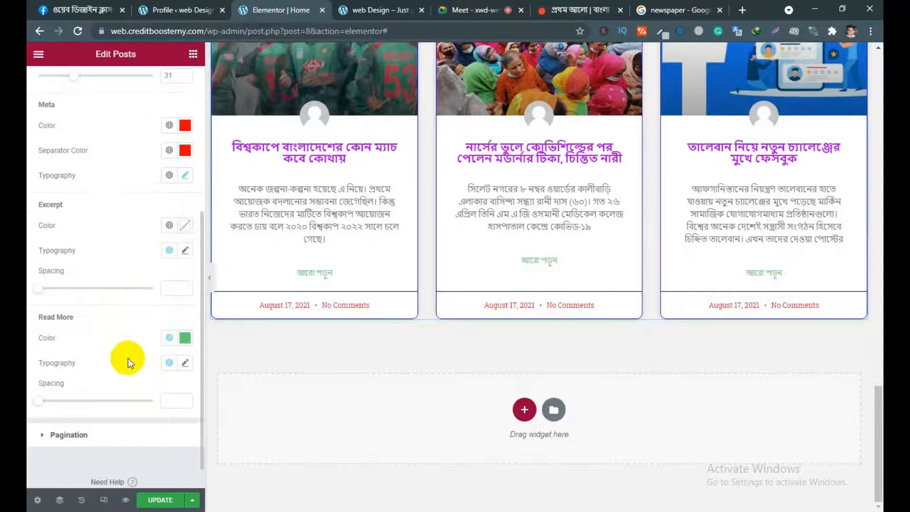
scroll(87, 207, "up", 2)
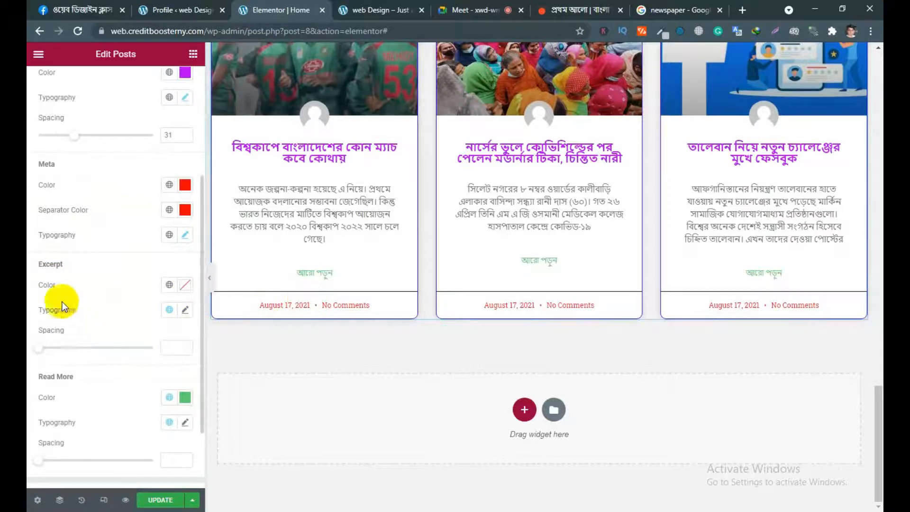
scroll(129, 265, "down", 2)
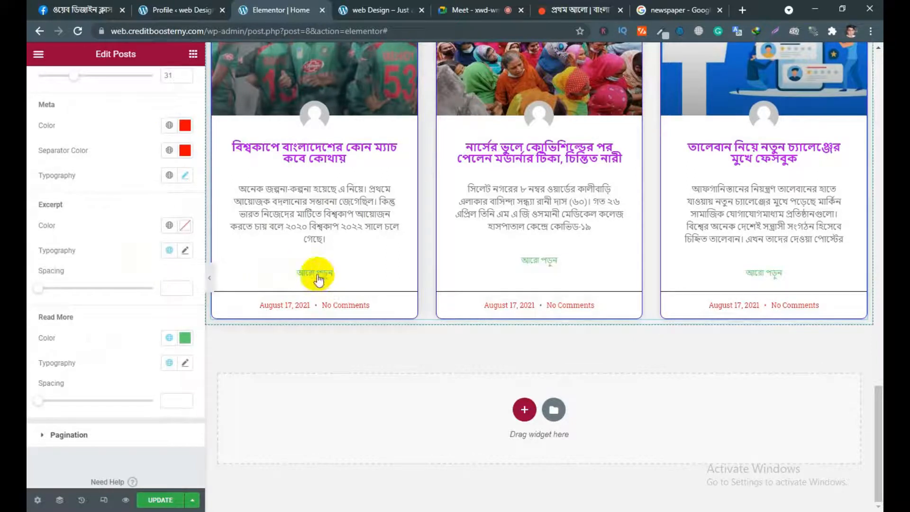
left_click(184, 338)
left_click(135, 279)
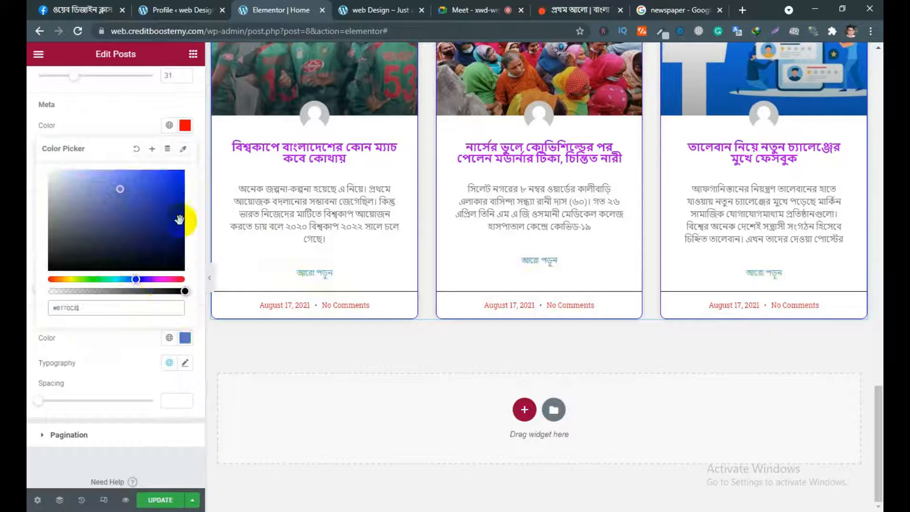
left_click_drag(179, 219, 196, 299)
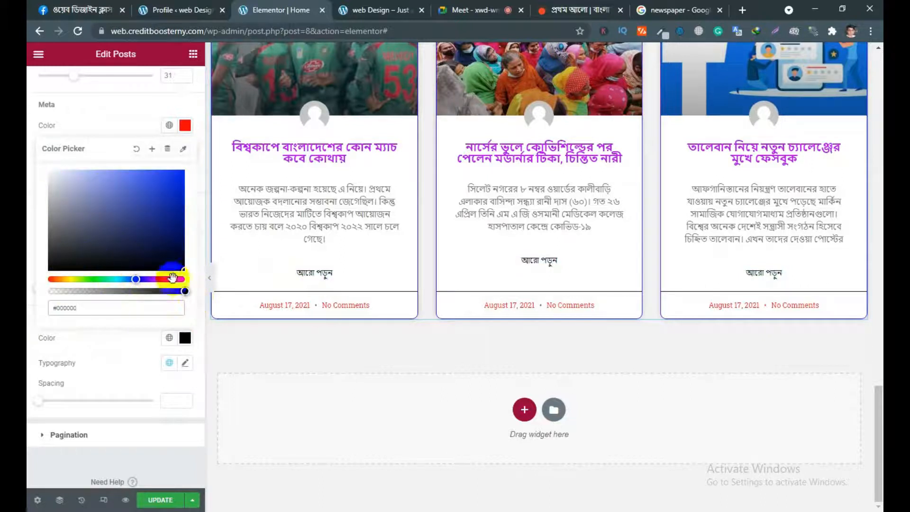
left_click(172, 279)
left_click_drag(172, 221, 201, 152)
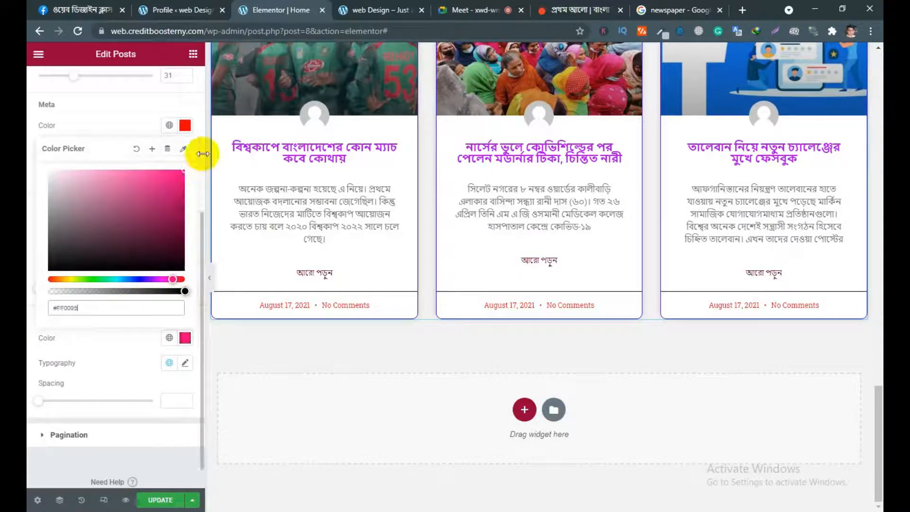
left_click(127, 347)
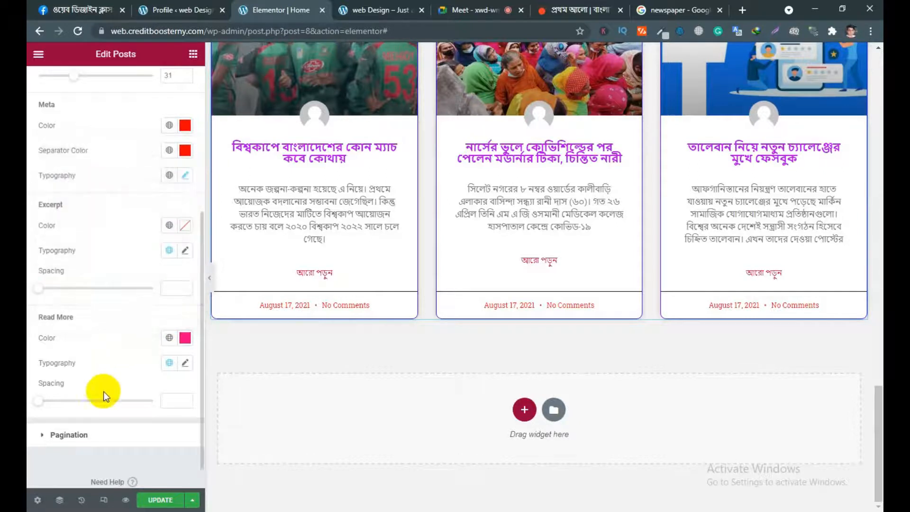
- Set the font size of the post cards' read-more links to 14 px
left_click(184, 364)
scroll(175, 412, "down", 2)
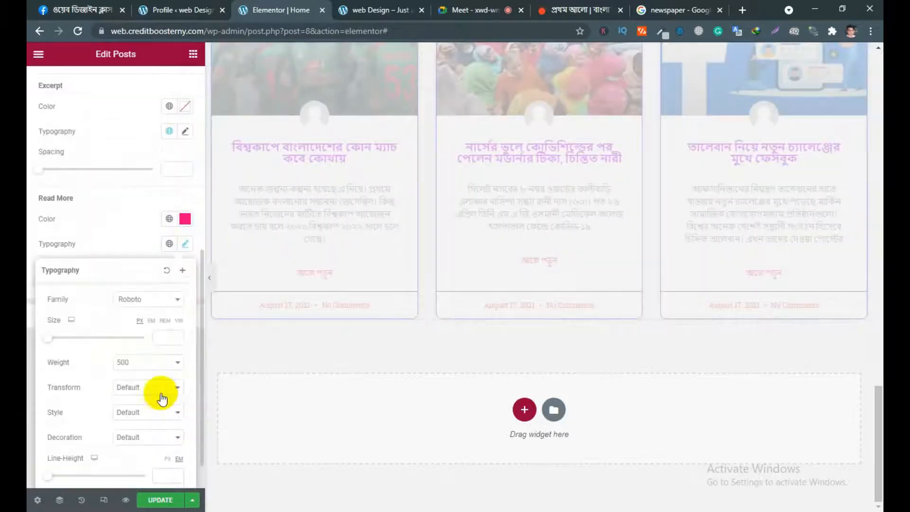
left_click(165, 339)
type("14")
left_click(122, 250)
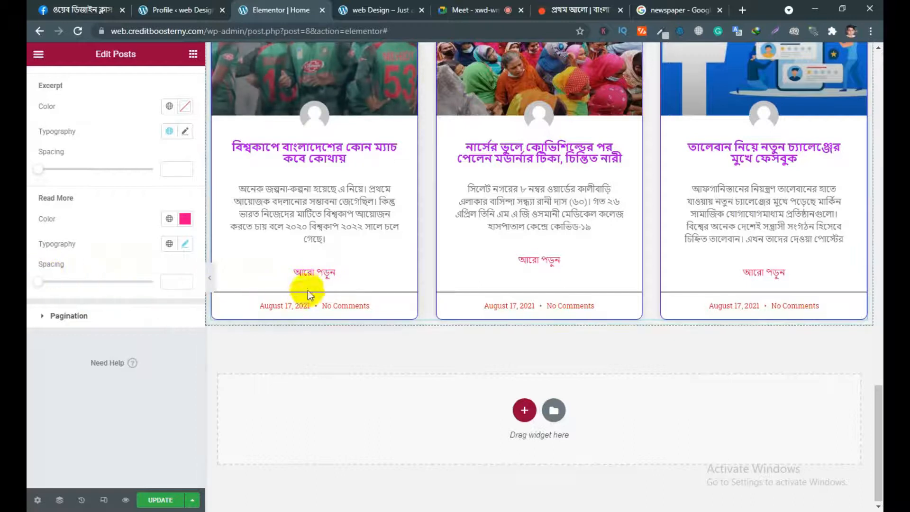
- Set the spacing below the read-more links to 30 and look over the resulting cards
left_click_drag(42, 284, 71, 305)
left_click(185, 369)
left_click(184, 369)
left_click(184, 368)
left_click(184, 369)
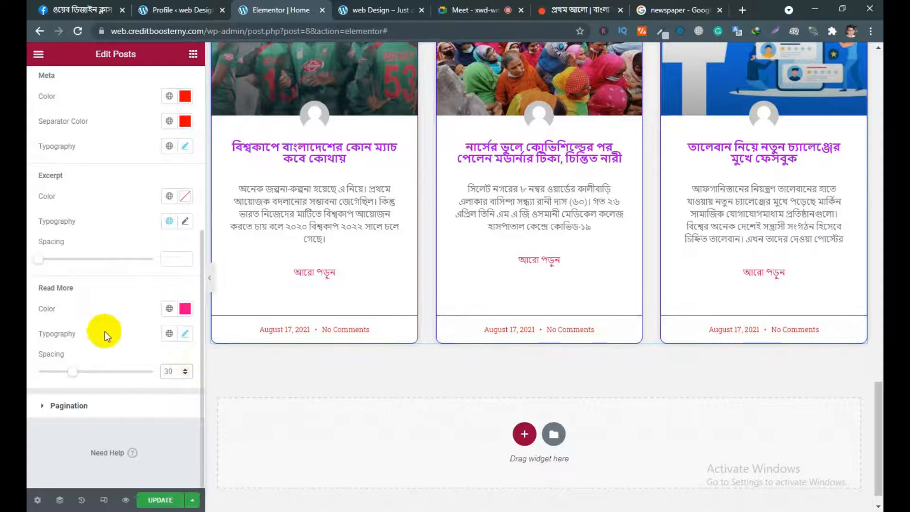
scroll(331, 279, "up", 5)
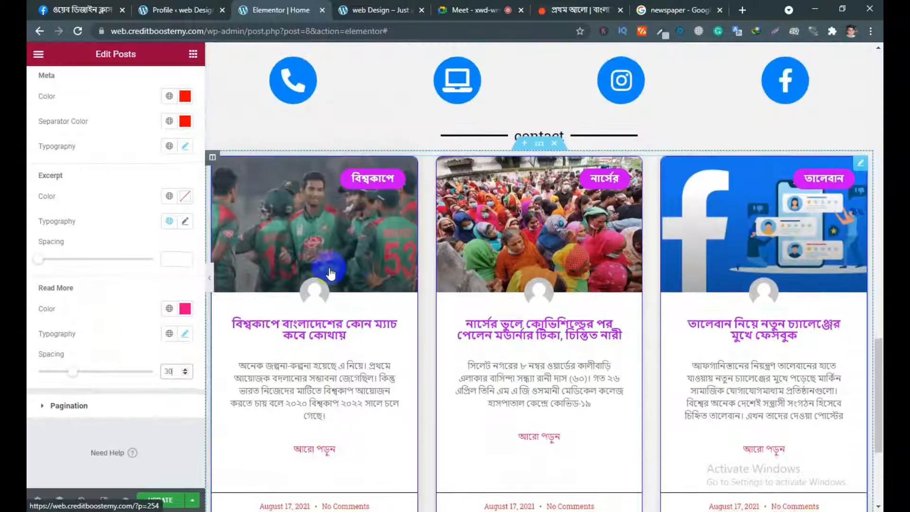
scroll(356, 269, "down", 5)
scroll(289, 306, "down", 1)
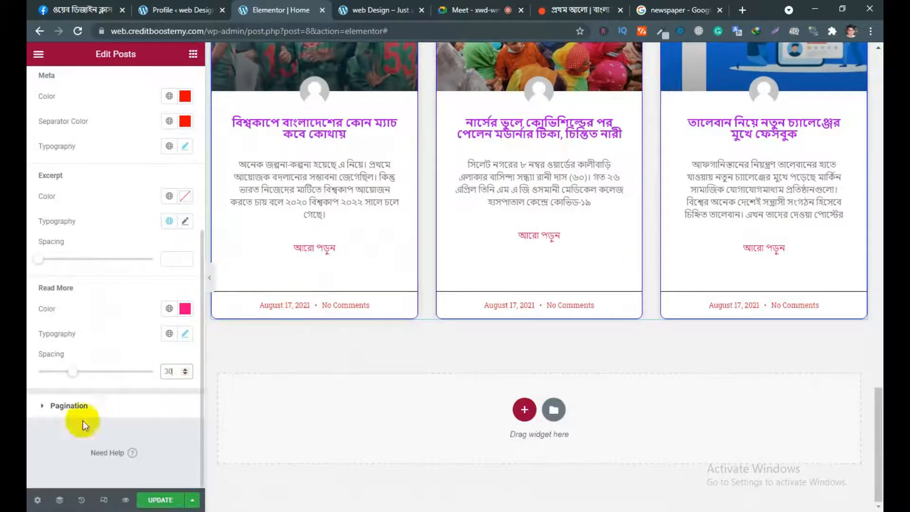
- Examine the pagination styling options, including the normal, hover and active colors, and look over the post cards
left_click(49, 407)
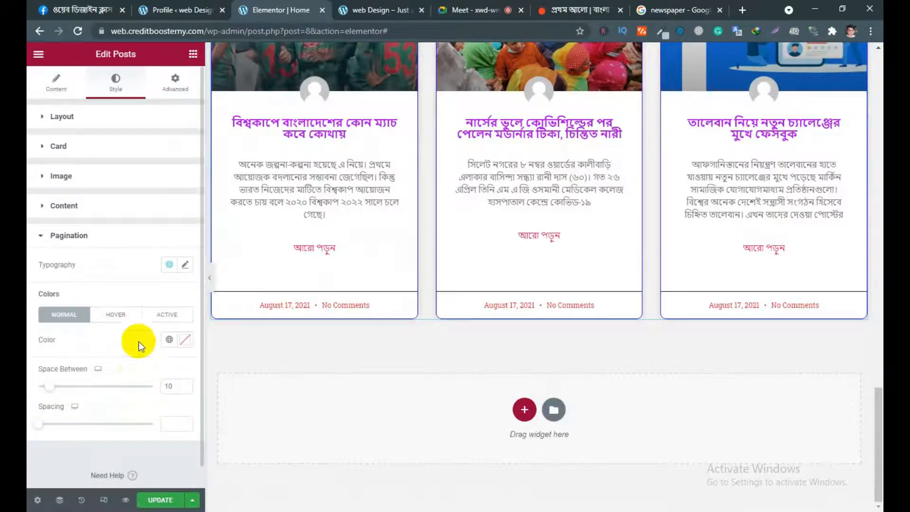
scroll(537, 326, "up", 4)
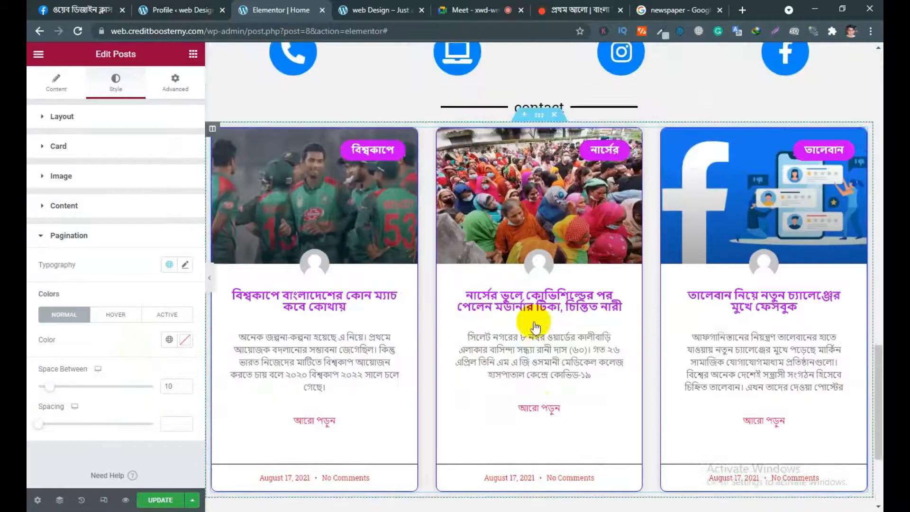
scroll(535, 326, "up", 3)
scroll(513, 291, "down", 6)
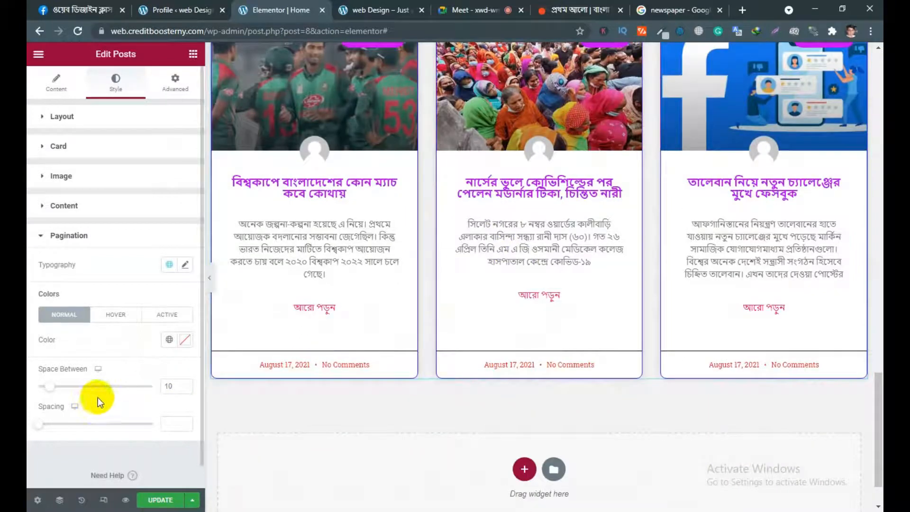
left_click(127, 316)
left_click(167, 314)
left_click(73, 319)
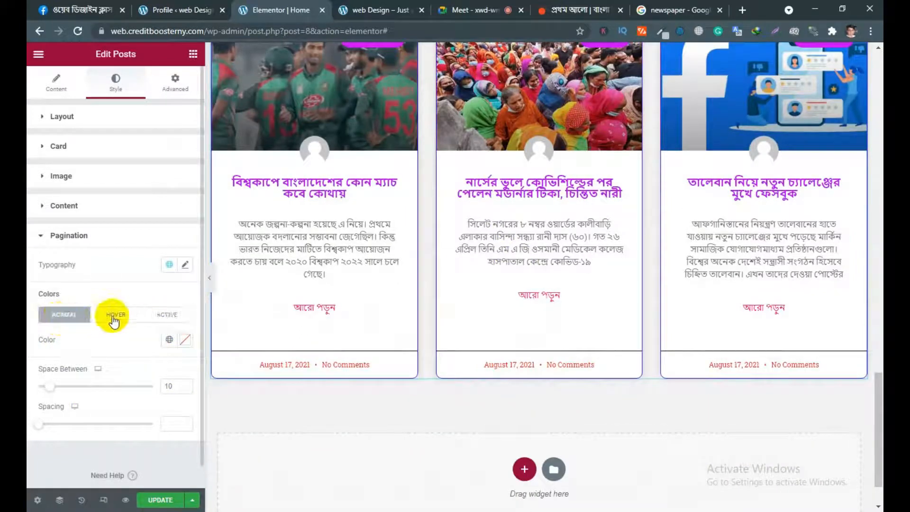
left_click(114, 317)
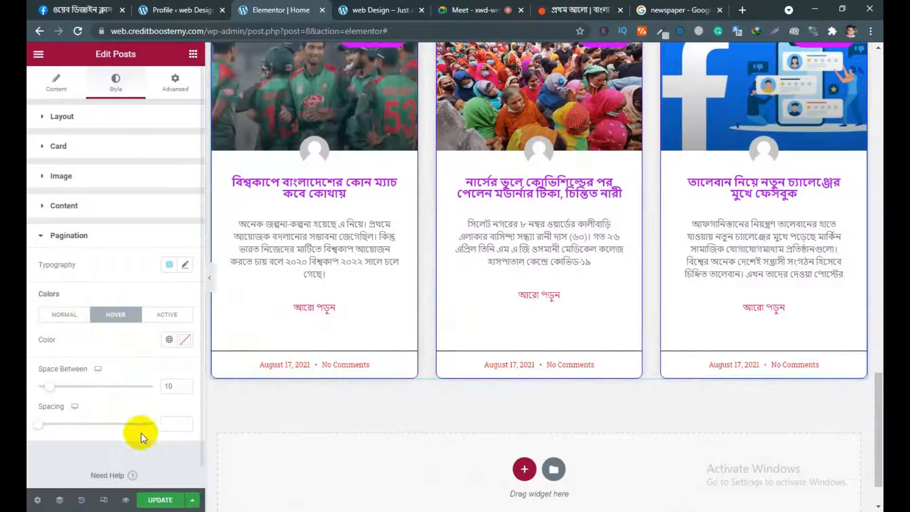
scroll(454, 408, "up", 1)
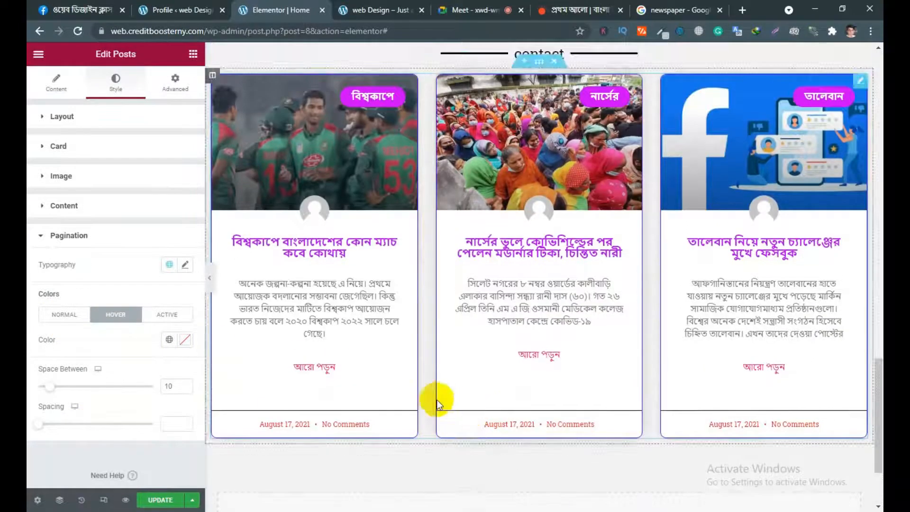
scroll(445, 400, "down", 2)
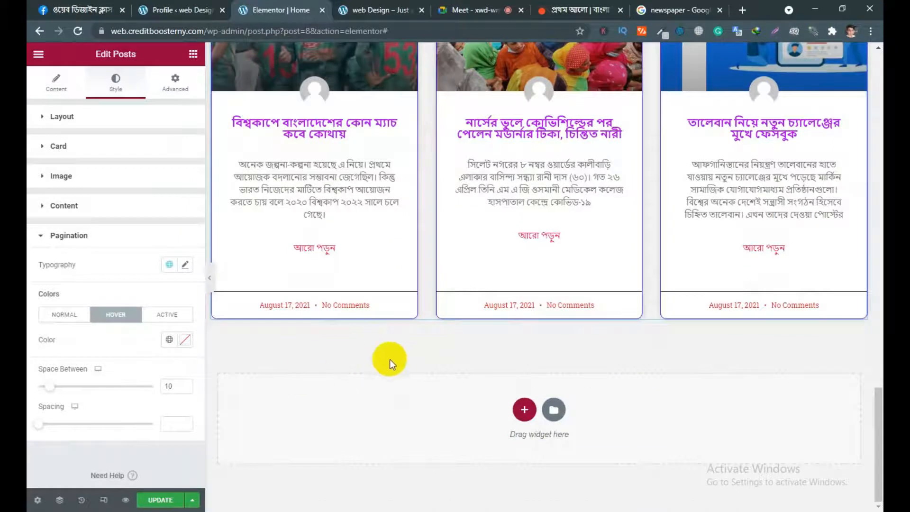
left_click(40, 236)
left_click(69, 236)
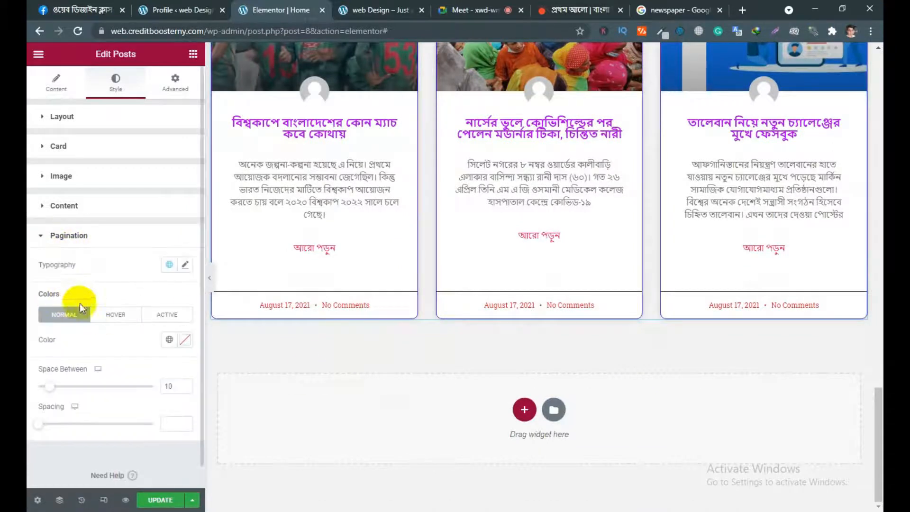
scroll(361, 270, "up", 5)
scroll(527, 331, "down", 1)
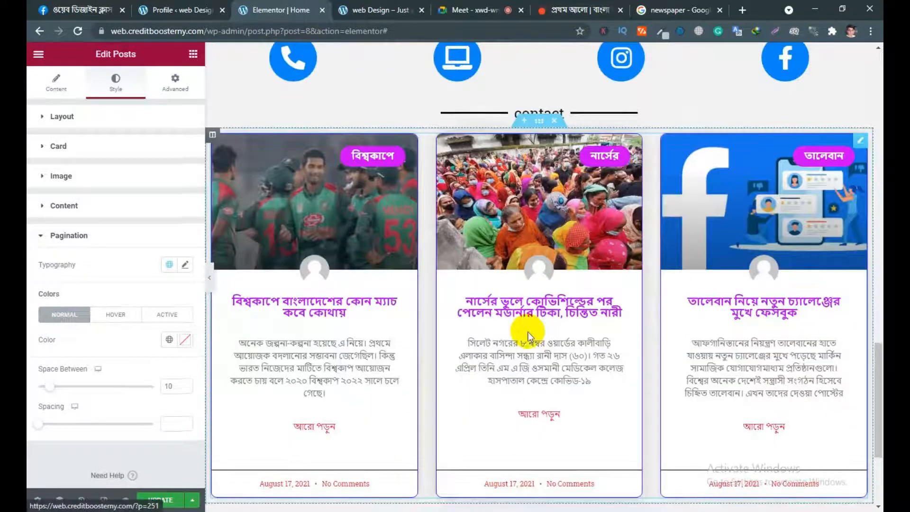
scroll(379, 356, "down", 1)
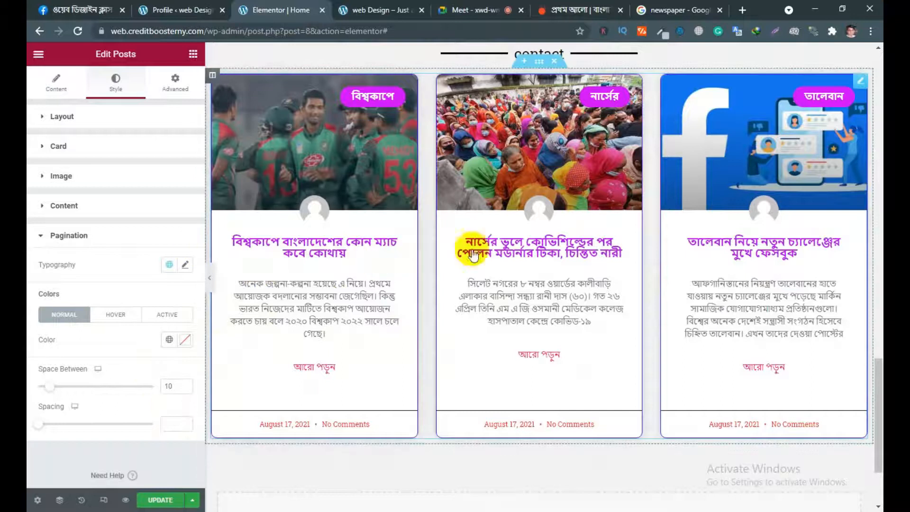
scroll(402, 289, "up", 2)
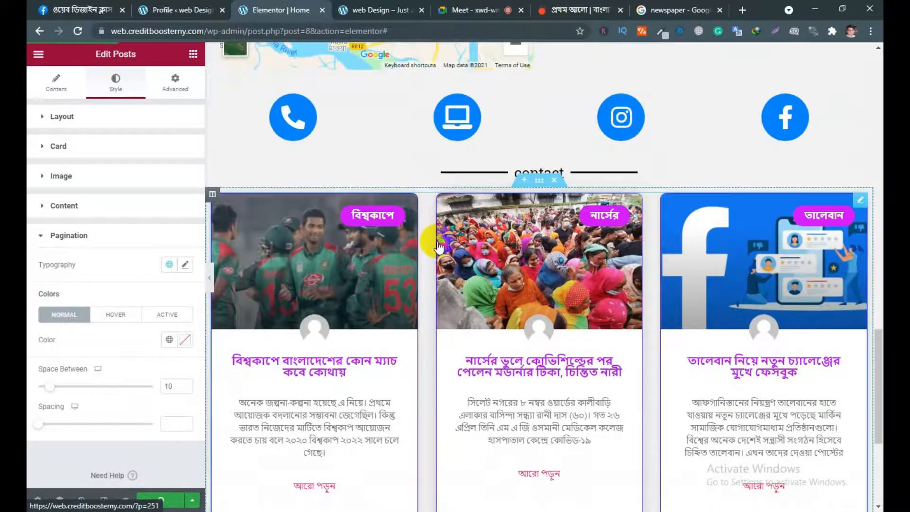
- Check the news cards on the page preview and set the image spacing of the Posts widget to 30
left_click(53, 176)
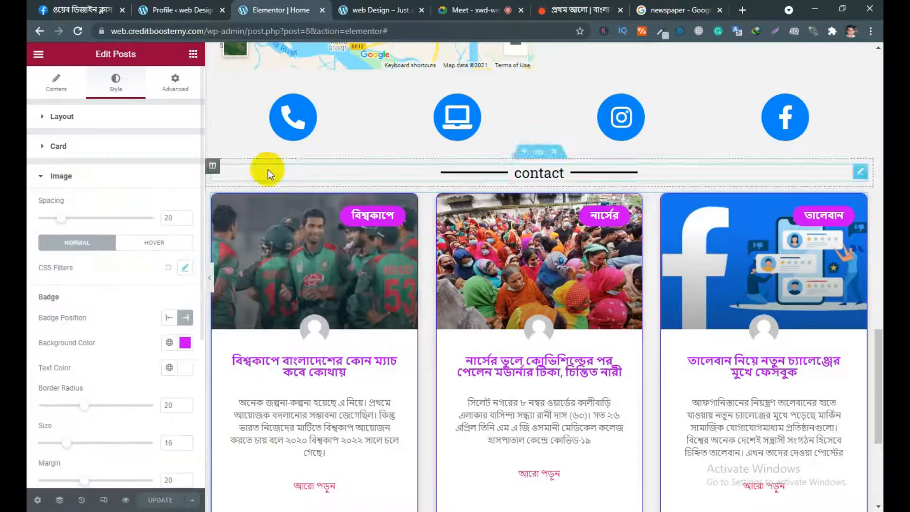
key("ctrl+Tab")
scroll(516, 300, "down", 15)
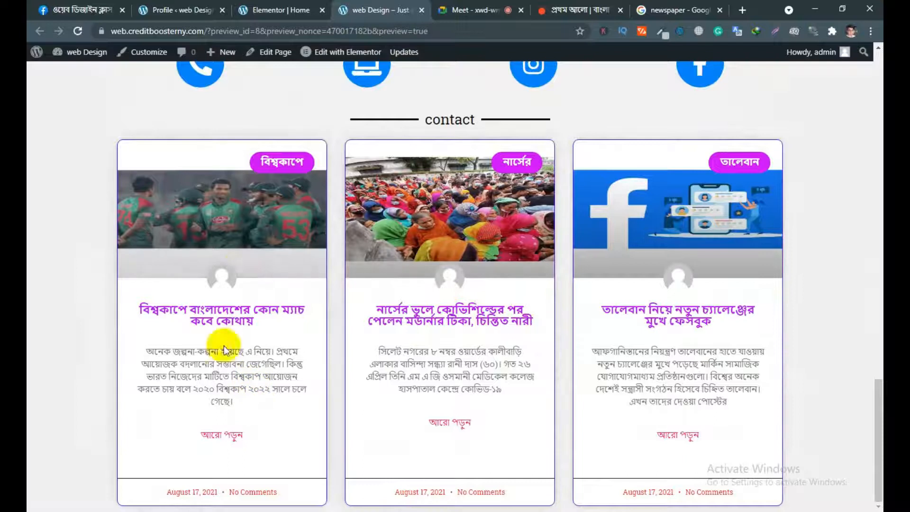
left_click(312, 6)
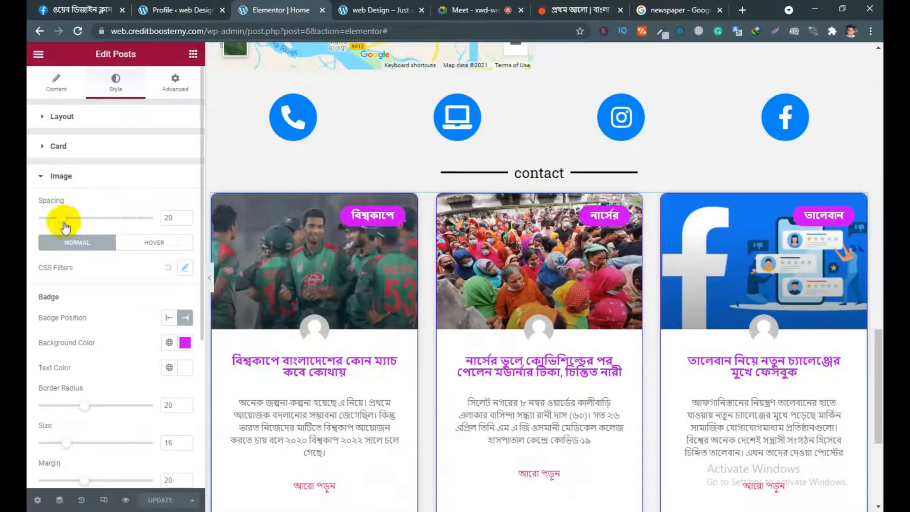
mouse_move(60, 221)
left_mouse_down()
mouse_move(33, 218)
mouse_move(75, 224)
left_mouse_up()
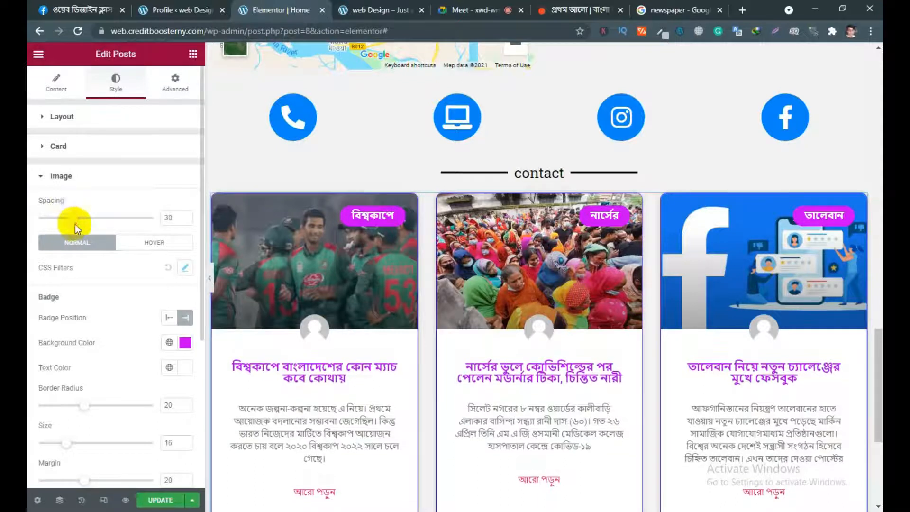
- Look over the news cards from images to meta text and save the page changes
scroll(321, 260, "down", 5)
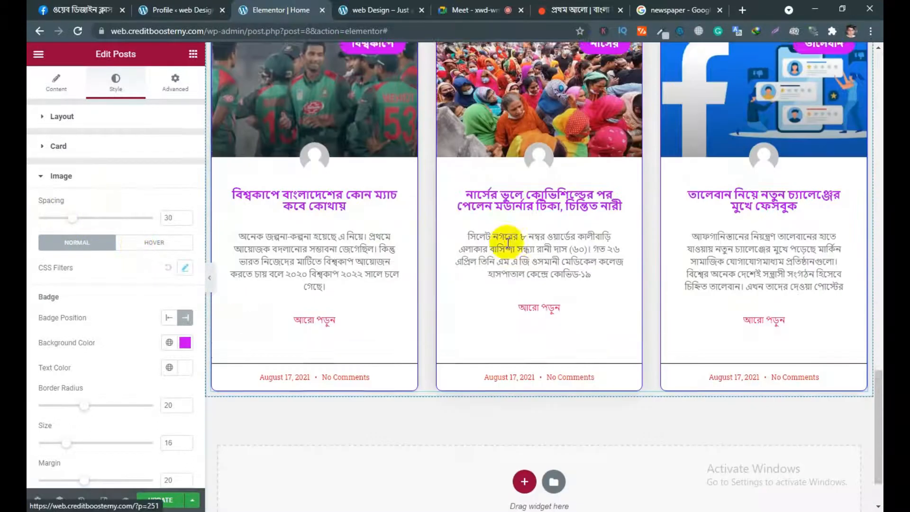
scroll(321, 260, "up", 5)
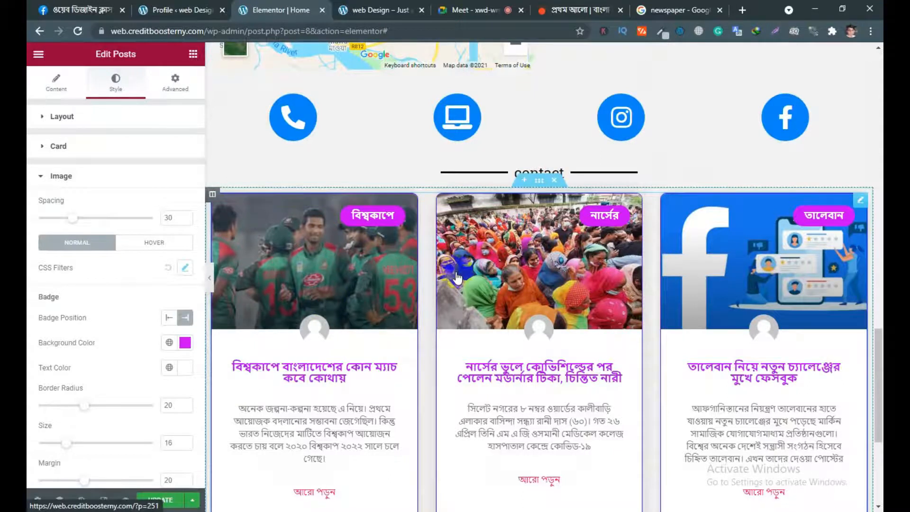
scroll(427, 265, "down", 5)
scroll(454, 261, "up", 2)
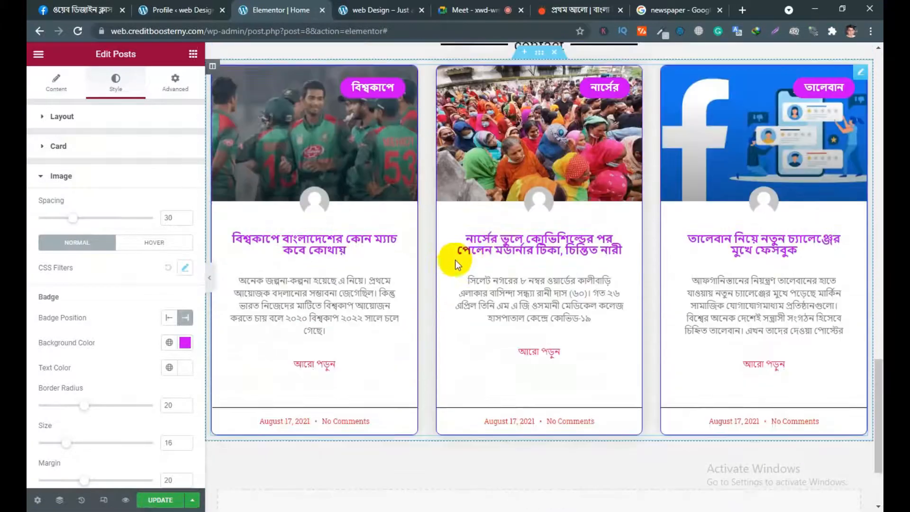
left_click(153, 499)
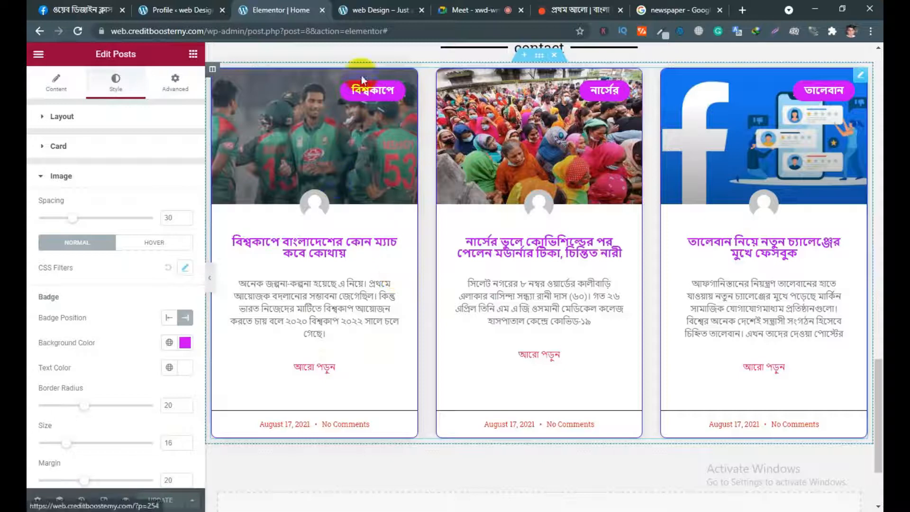
- Review the home page in the editor, from the header and slider down to the contact icons and news cards
scroll(513, 204, "up", 3)
scroll(514, 204, "up", 2)
scroll(514, 205, "down", 3)
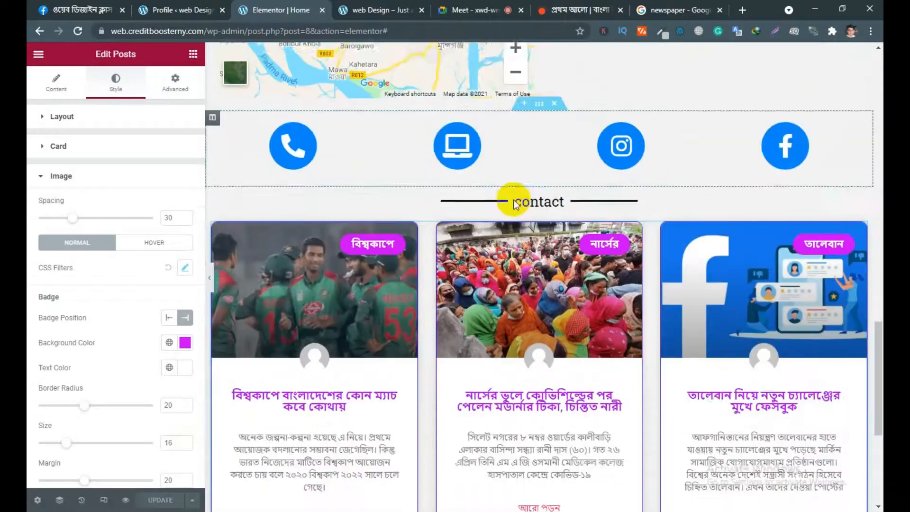
scroll(491, 206, "up", 3)
scroll(588, 198, "up", 20)
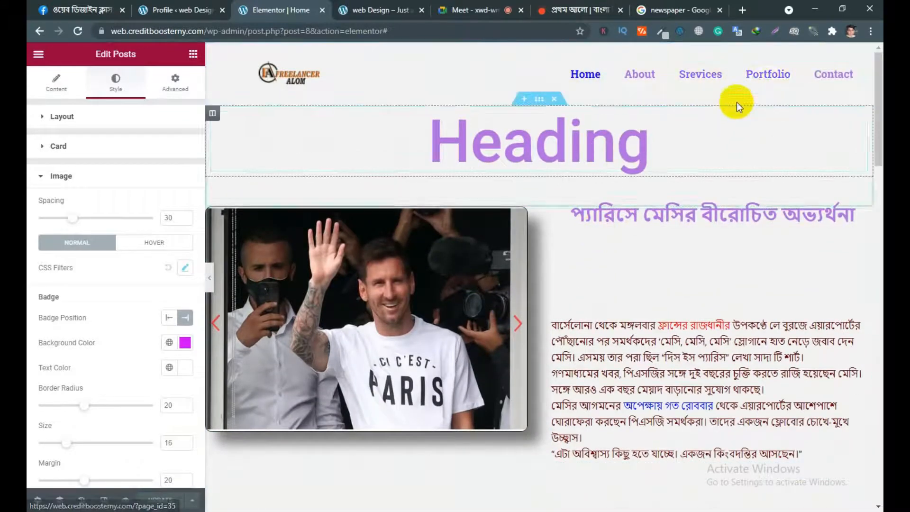
scroll(640, 233, "down", 15)
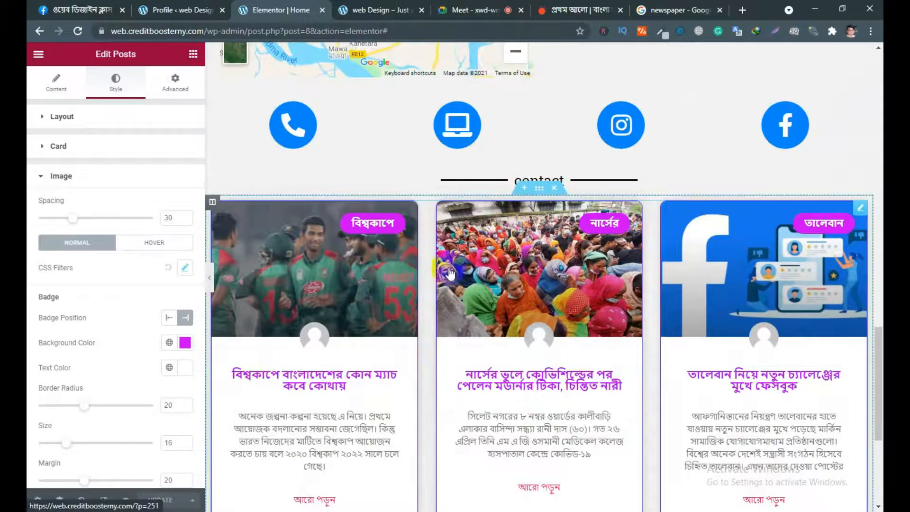
scroll(501, 298, "down", 3)
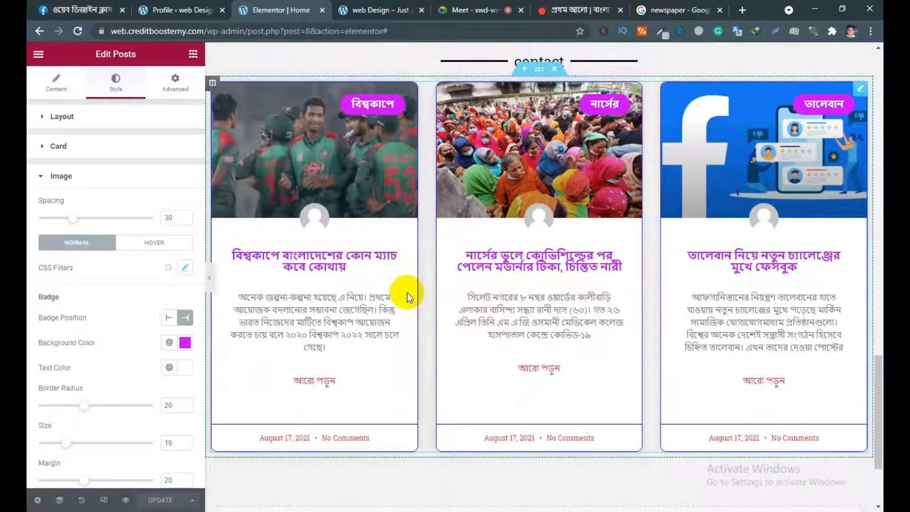
scroll(455, 275, "up", 1)
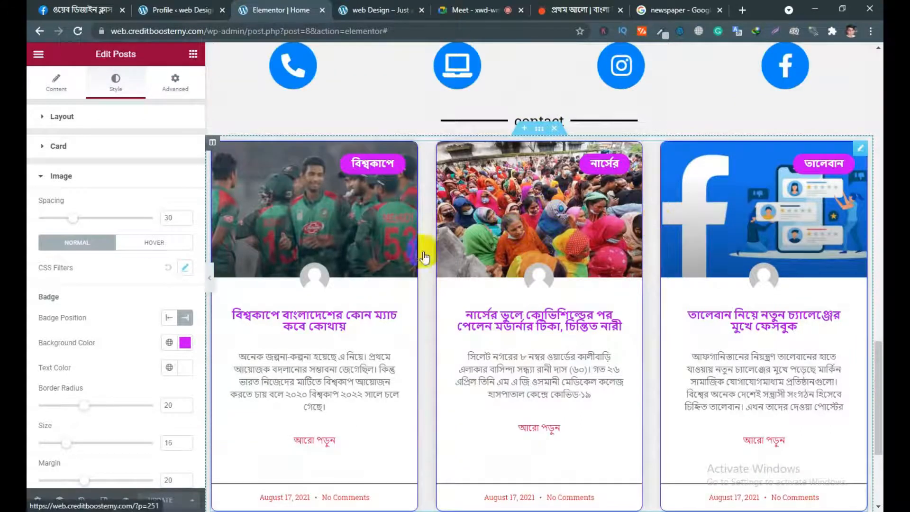
scroll(415, 313, "down", 2)
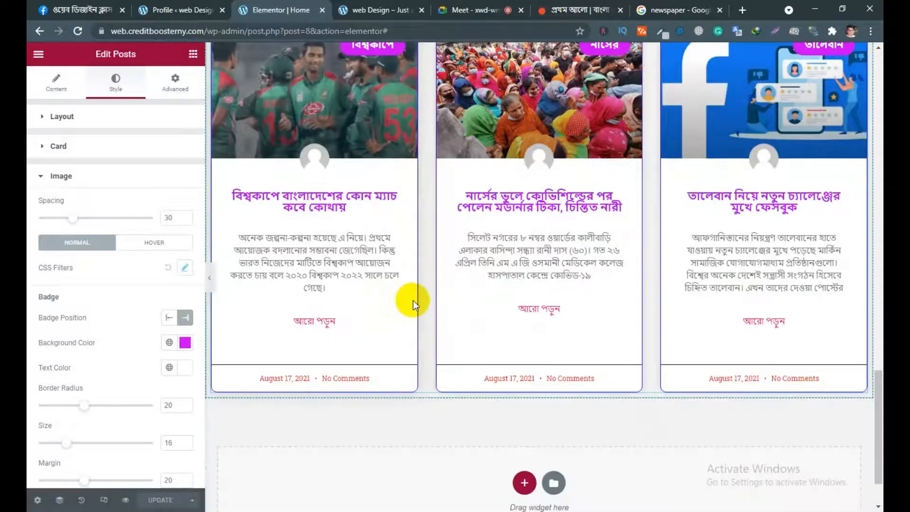
scroll(413, 302, "up", 1)
- Open the post about the nurse's Moderna vaccine mistake from the news cards on the page preview
left_click(372, 10)
scroll(519, 229, "down", 3)
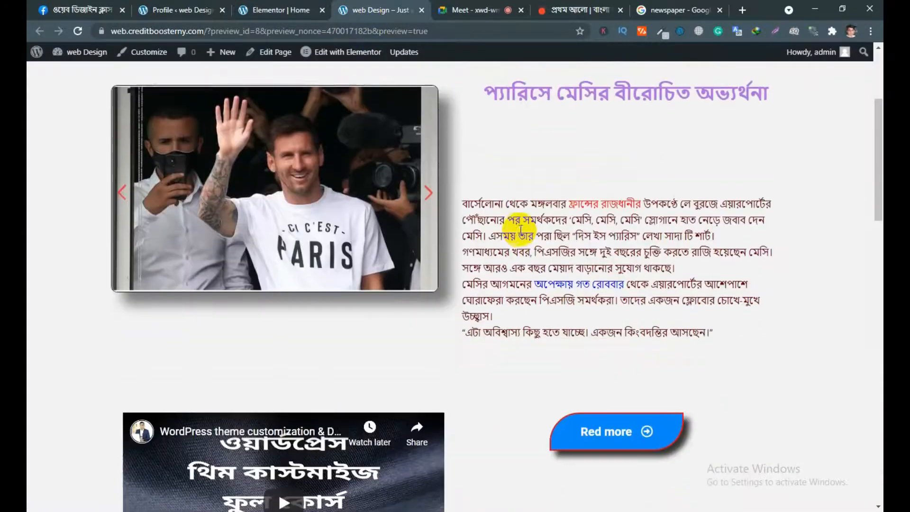
scroll(519, 230, "down", 10)
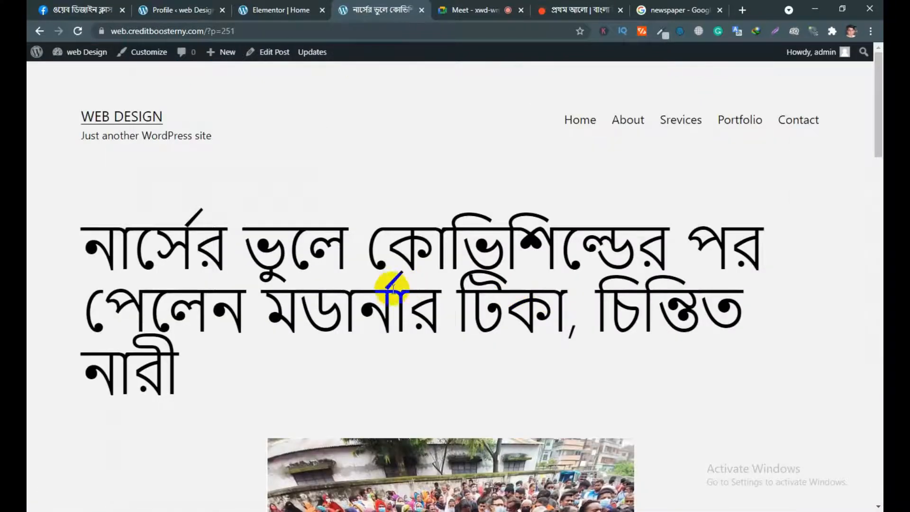
- Examine the single post page's default layout, including its title, image, body text, comment area and footer widgets
scroll(565, 215, "down", 20)
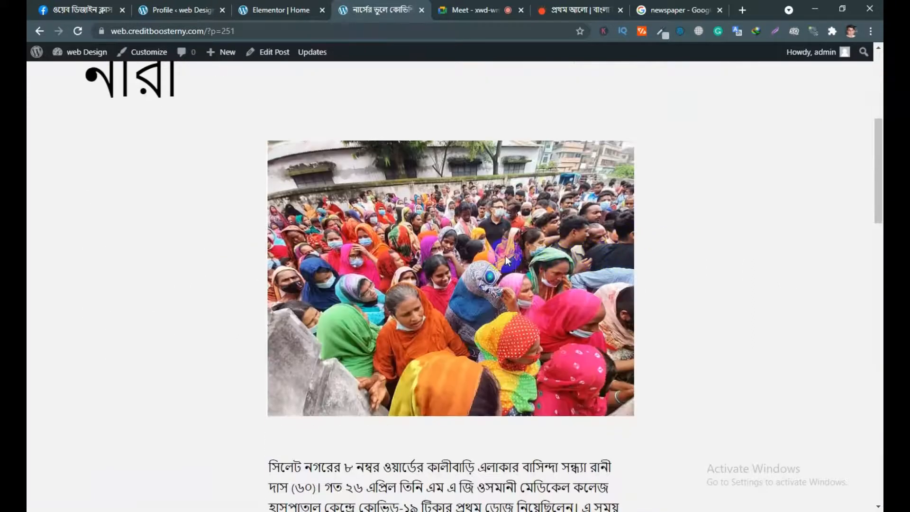
scroll(517, 261, "down", 9)
scroll(300, 258, "up", 4)
scroll(447, 237, "up", 18)
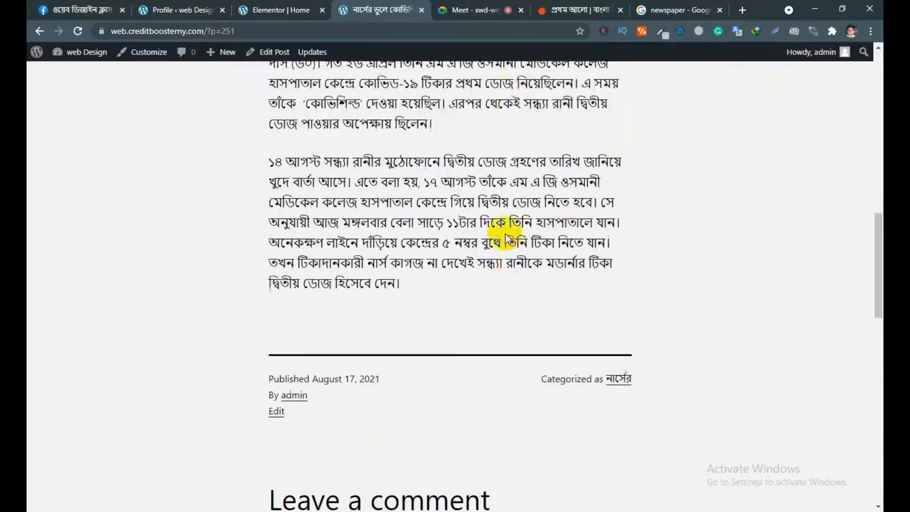
scroll(502, 236, "down", 16)
scroll(505, 247, "down", 5)
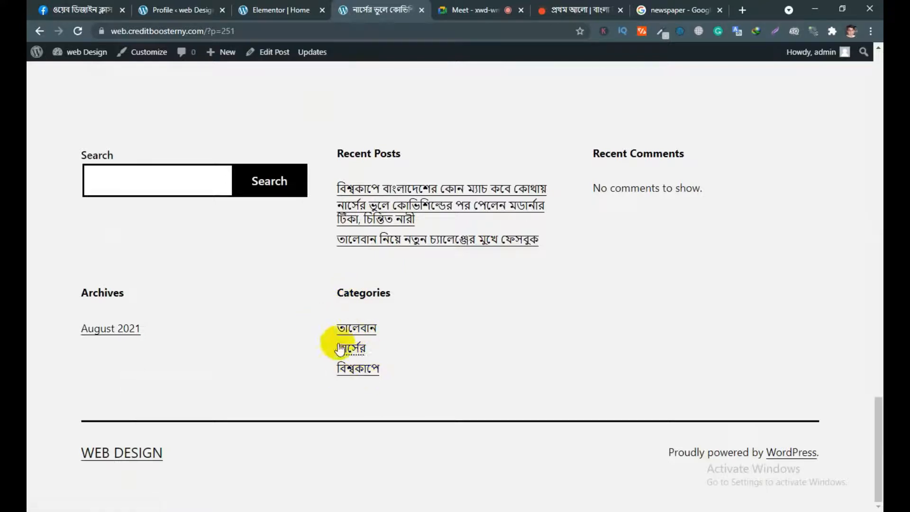
scroll(402, 323, "up", 20)
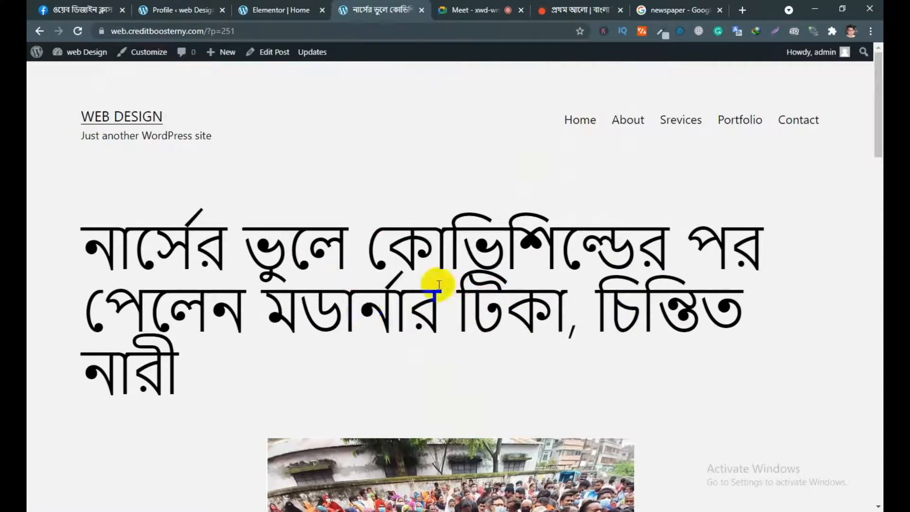
scroll(455, 297, "down", 2)
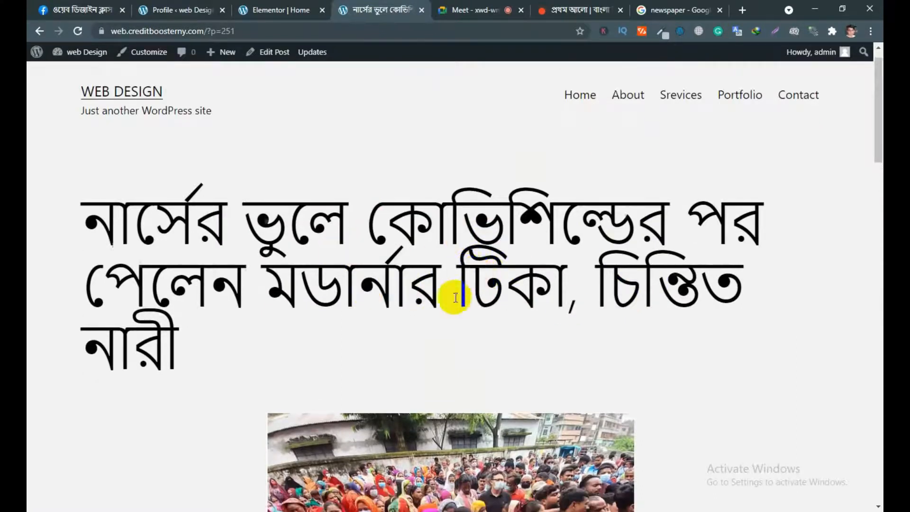
scroll(453, 298, "up", 1)
scroll(350, 256, "up", 1)
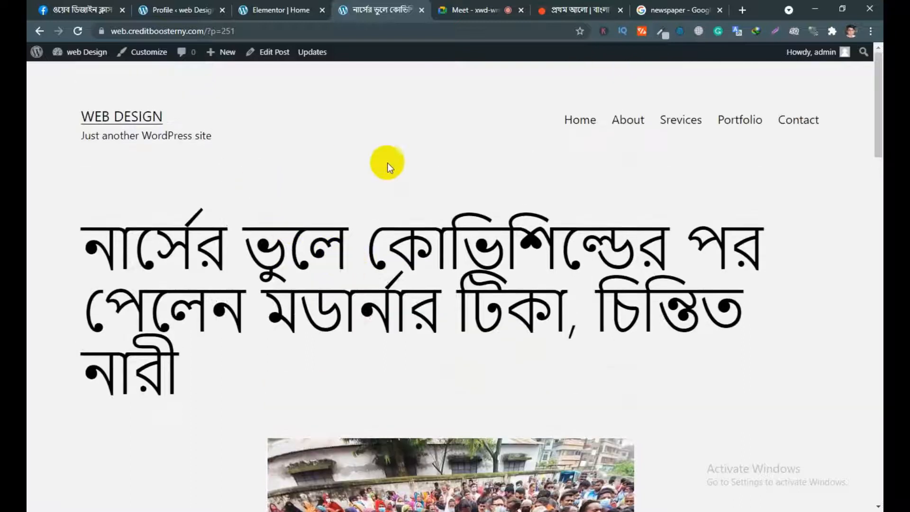
- Switch to the prothomalo.com news site and open its article about the nurse's Moderna vaccine mistake
left_click(574, 10)
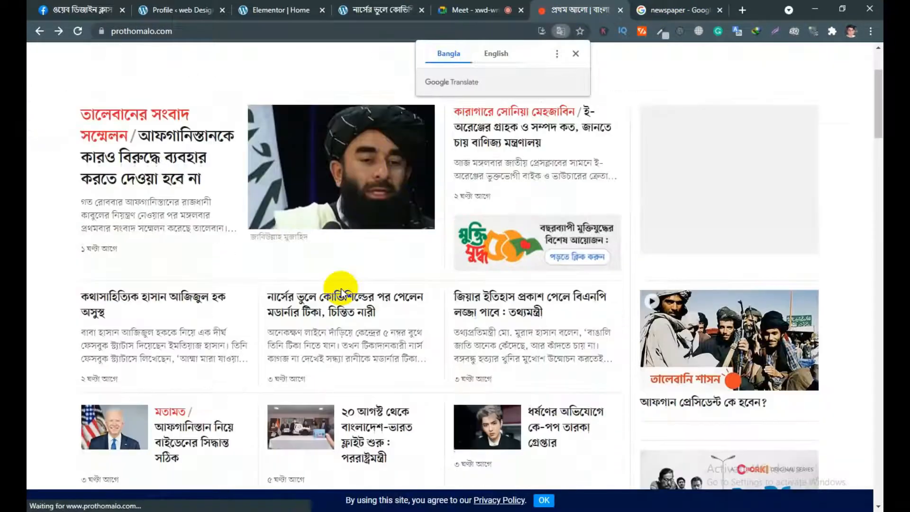
scroll(338, 286, "down", 2)
left_click(317, 276)
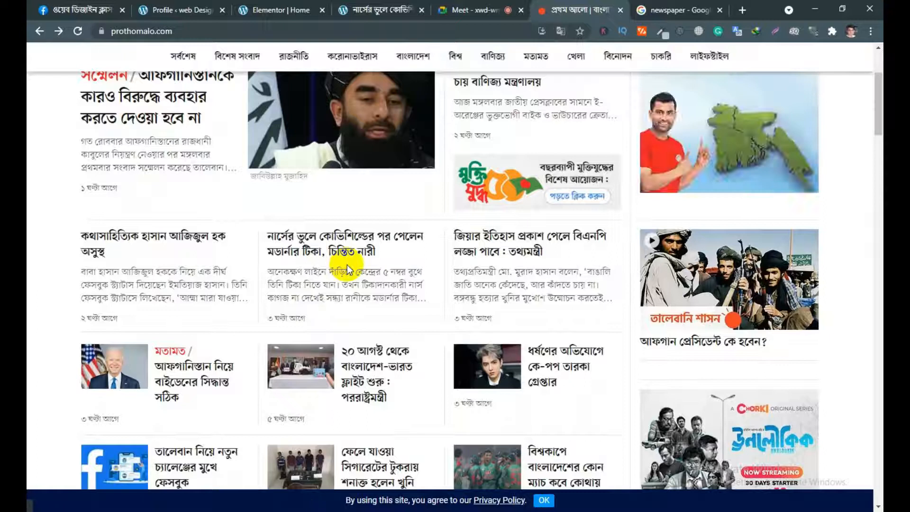
left_click(300, 245)
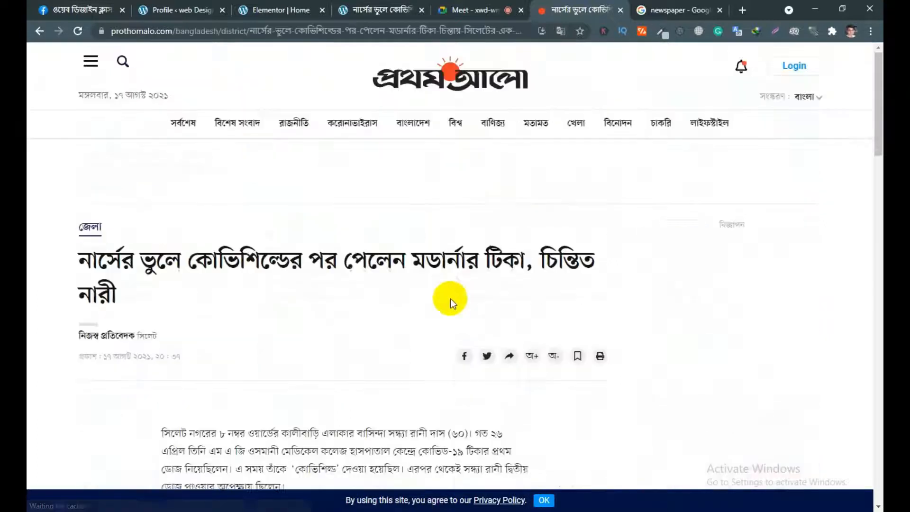
- Examine the news article's layout, including the category label, headline, featured photo, body text and advertisements
scroll(507, 275, "down", 1)
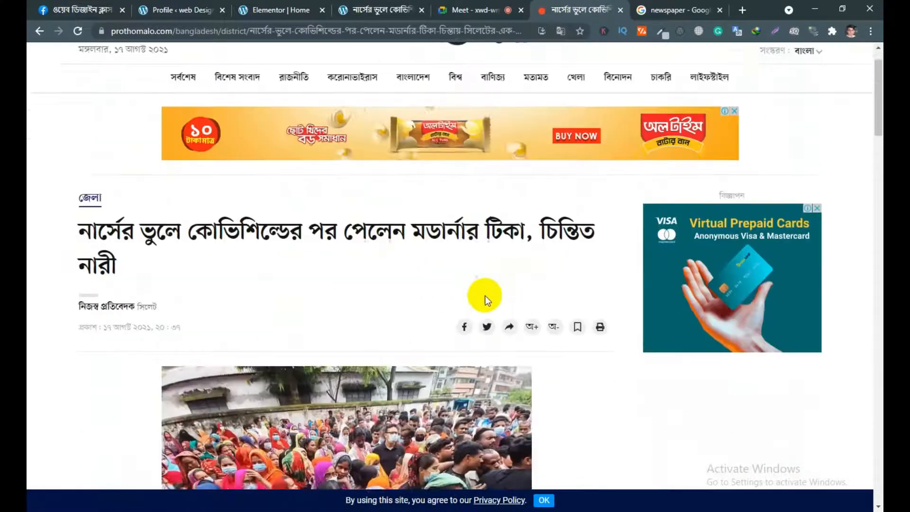
scroll(474, 291, "down", 2)
scroll(149, 155, "up", 2)
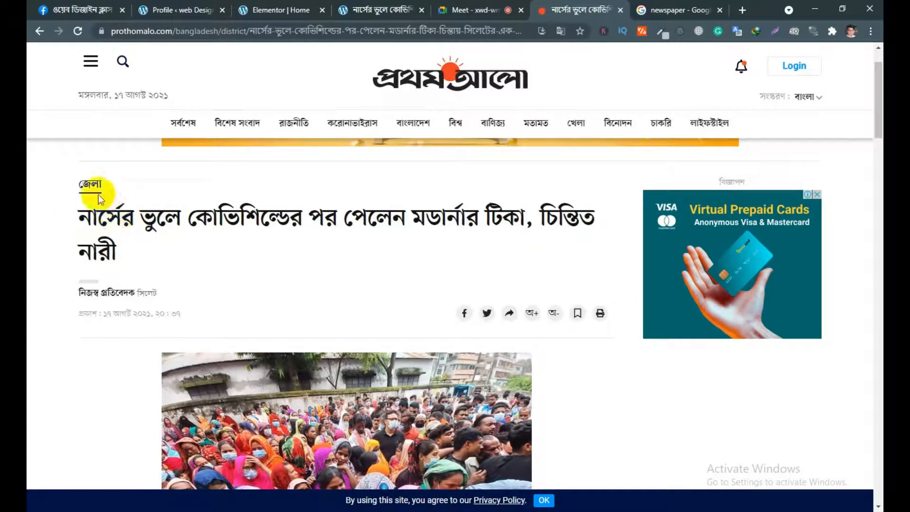
scroll(350, 284, "down", 10)
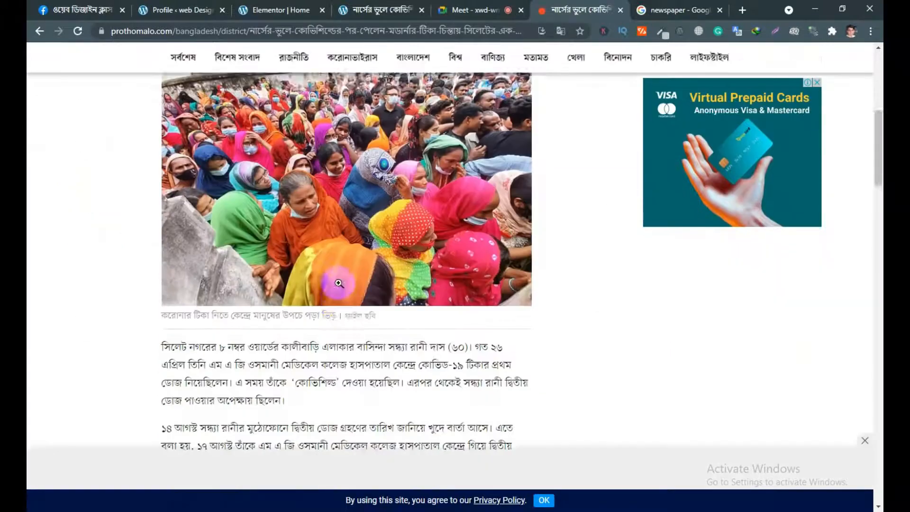
scroll(349, 284, "up", 10)
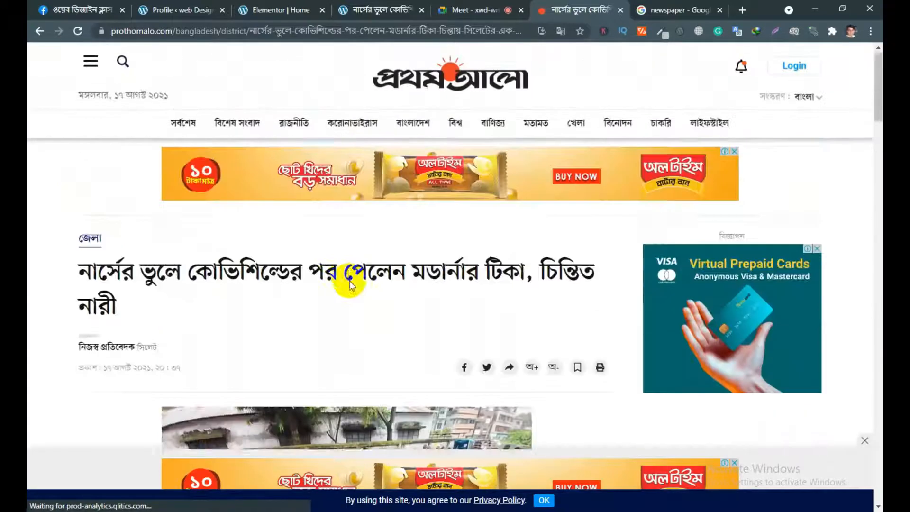
scroll(345, 277, "down", 3)
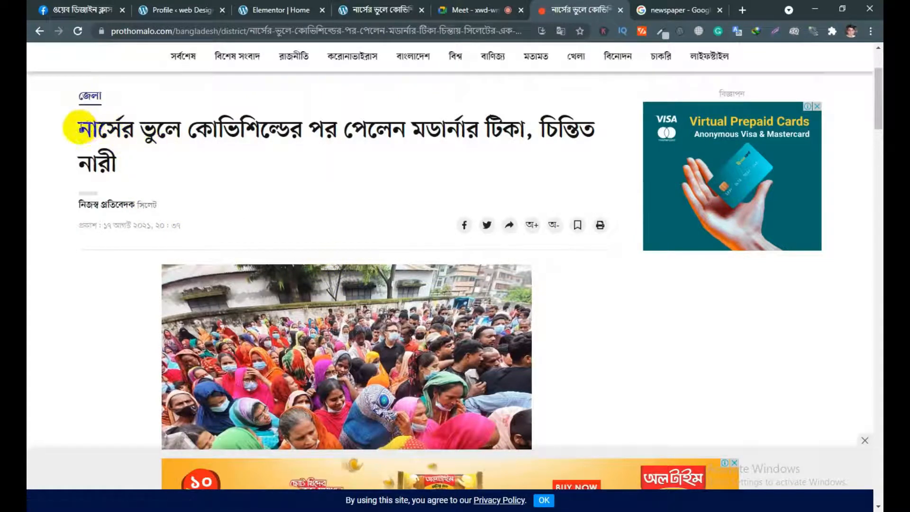
- Inspect the article's headline, reporter byline and publication date as parts of the post layout
left_click_drag(76, 125, 120, 173)
left_click(134, 120)
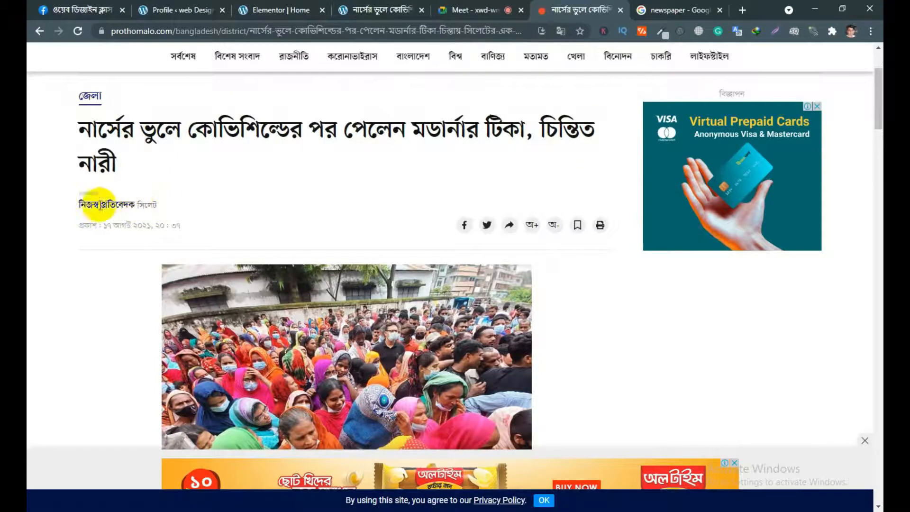
left_click_drag(80, 203, 163, 204)
left_click(138, 204)
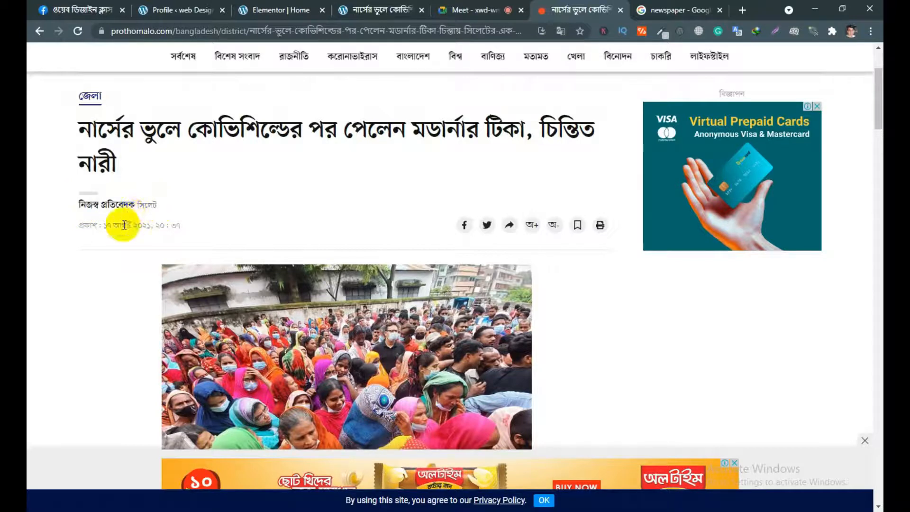
scroll(471, 145, "up", 3)
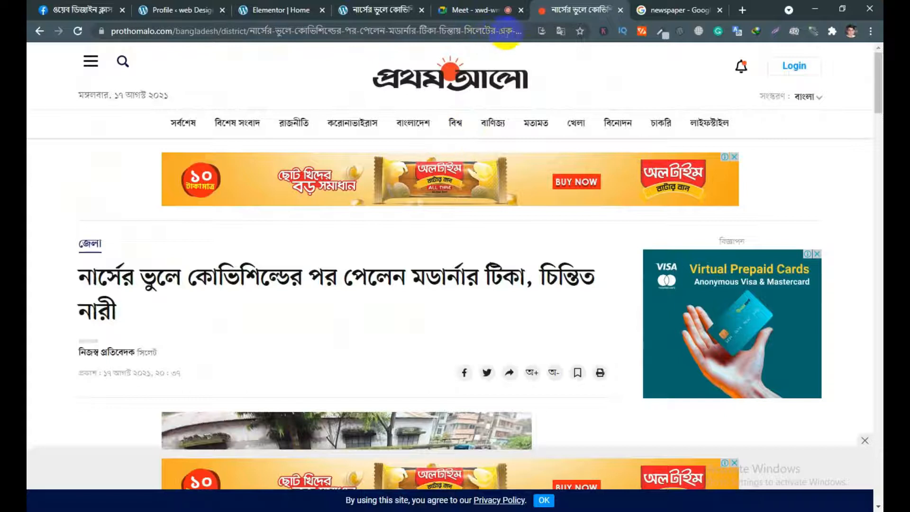
- Inspect the article's full web address, including the category path and the headline used as its slug
left_click(517, 34)
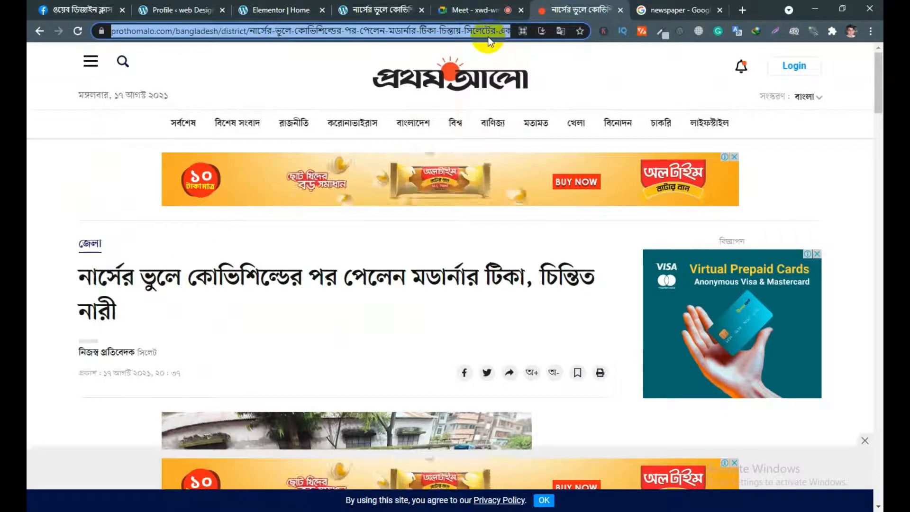
left_click(470, 31)
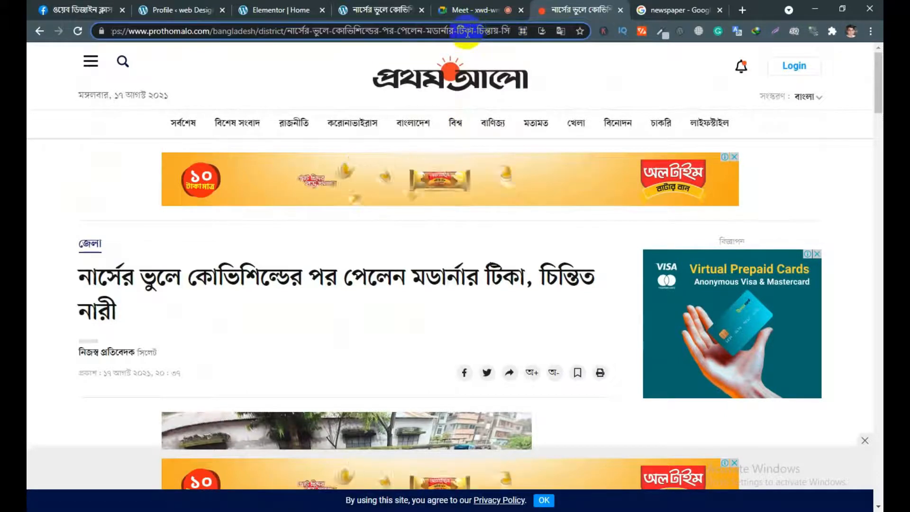
left_click(477, 73)
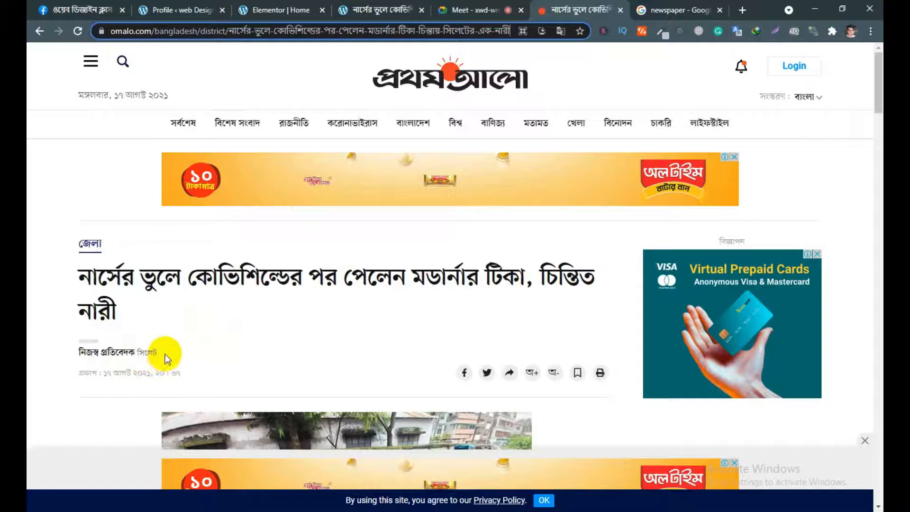
- Examine the article's share icons, in-text advertisement and related-news sidebar
scroll(164, 358, "down", 3)
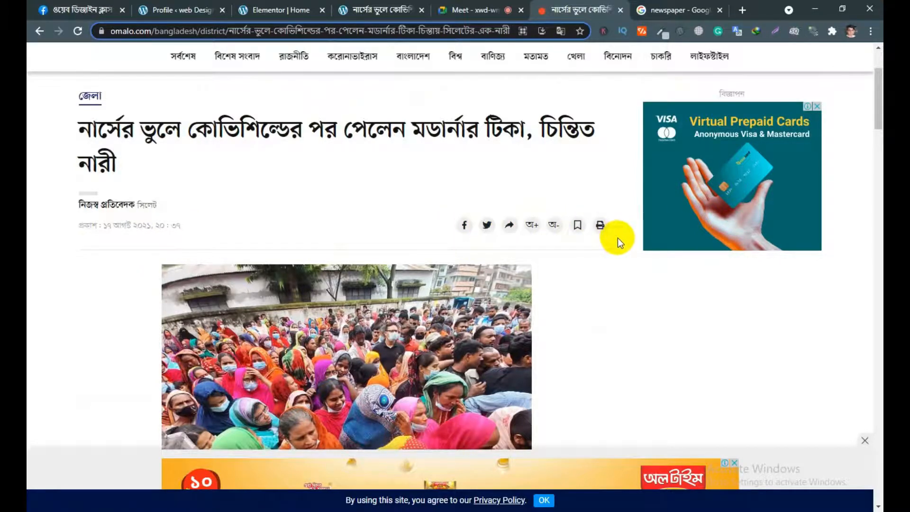
scroll(736, 234, "down", 10)
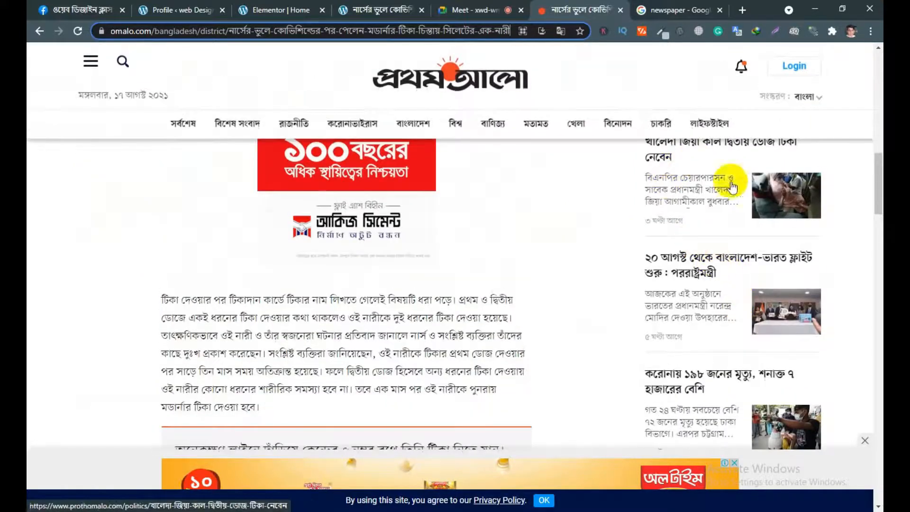
scroll(530, 252, "up", 3)
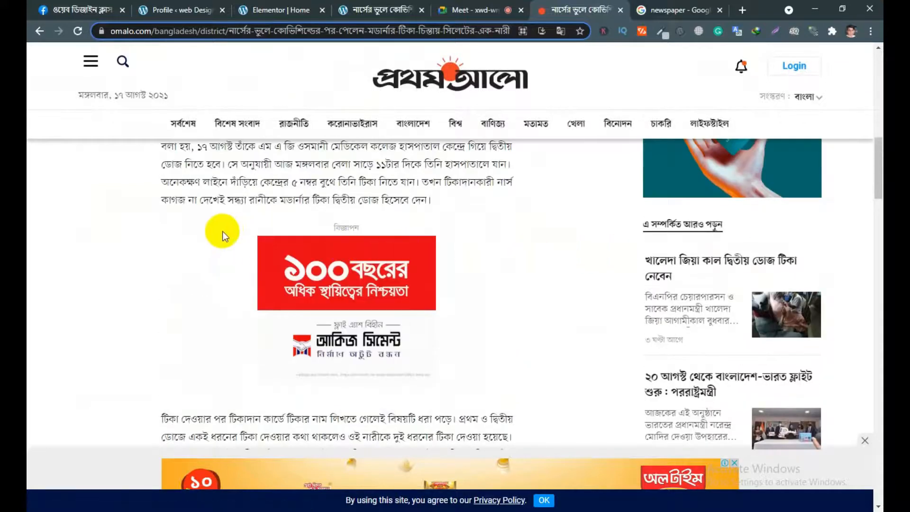
- Compare the topic tags at the end of the news article with the bottom of the default WordPress post page
scroll(444, 243, "down", 10)
scroll(362, 257, "down", 15)
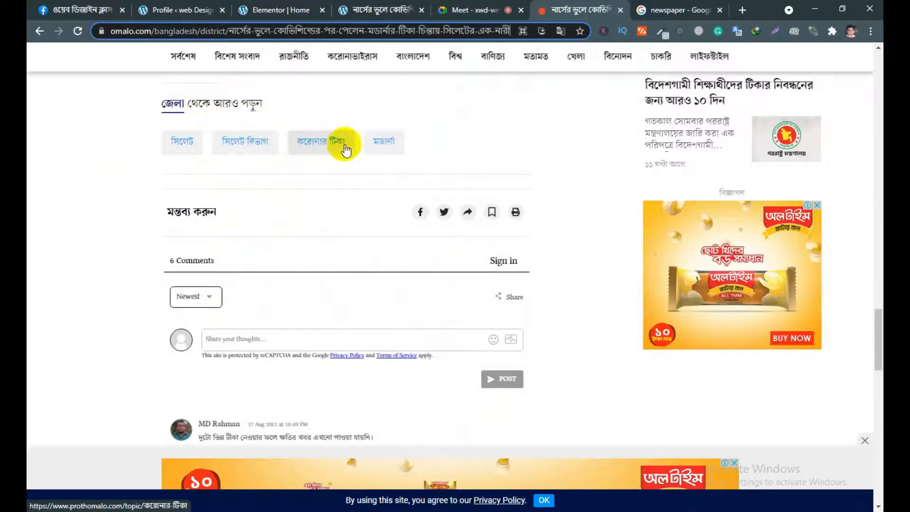
scroll(385, 160, "up", 1)
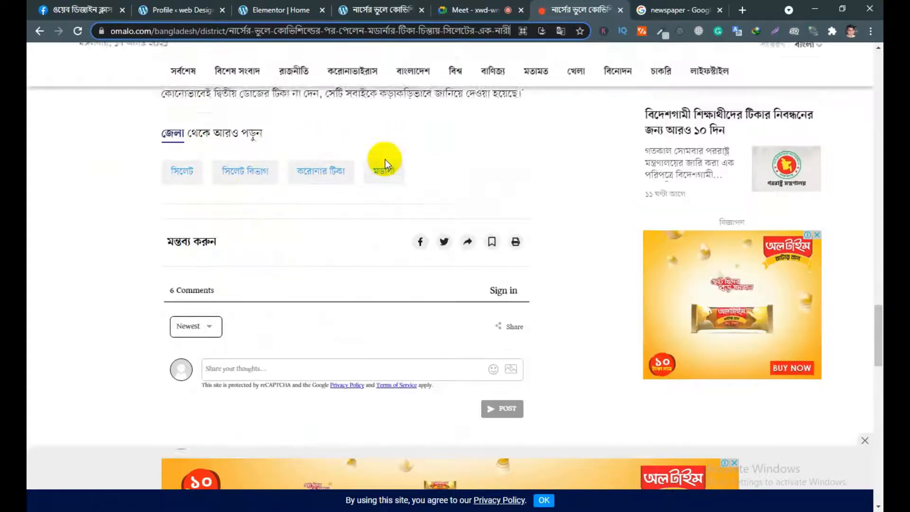
left_click(372, 10)
scroll(420, 235, "down", 15)
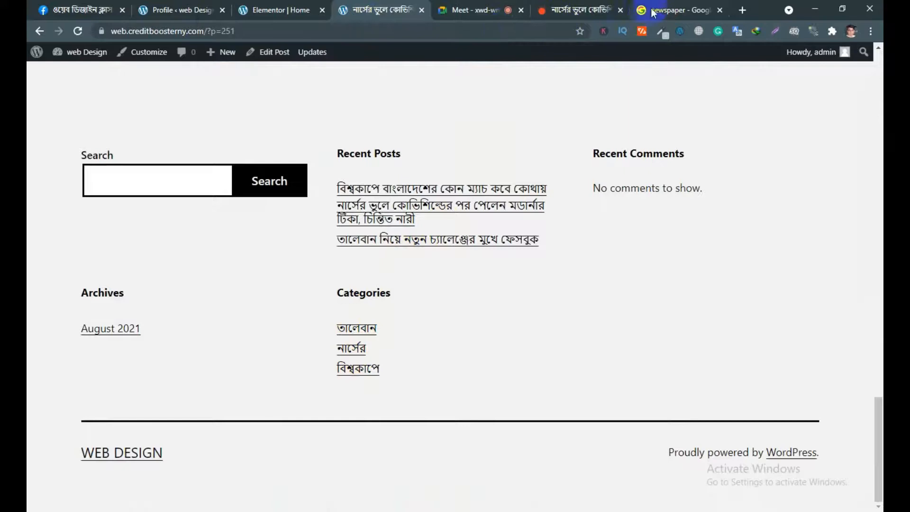
- Return to the news article and examine its topic tags, share icons and reader comment section below the body text
left_click(574, 10)
scroll(331, 295, "down", 2)
scroll(317, 227, "up", 2)
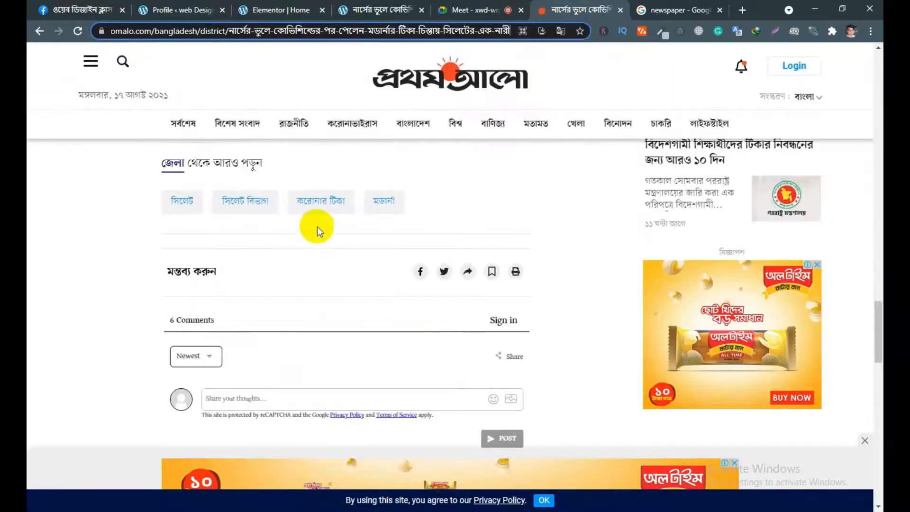
scroll(442, 237, "up", 4)
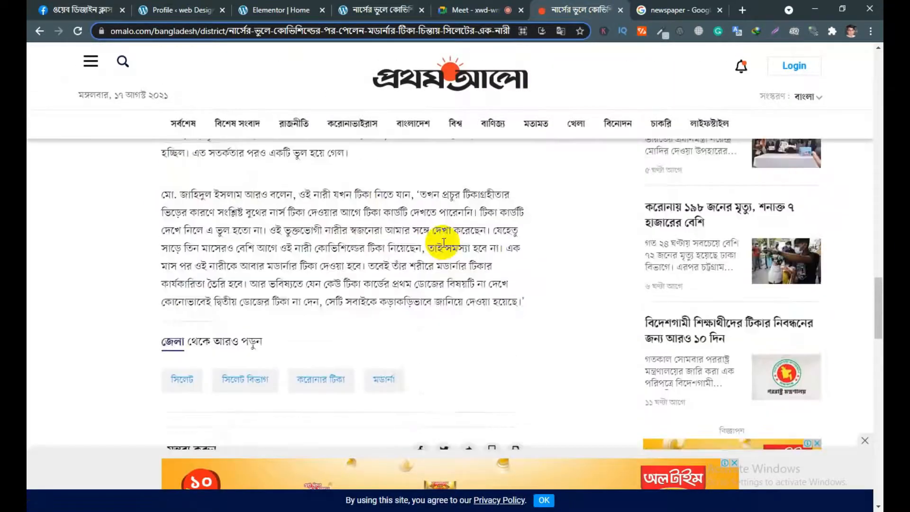
scroll(444, 243, "down", 4)
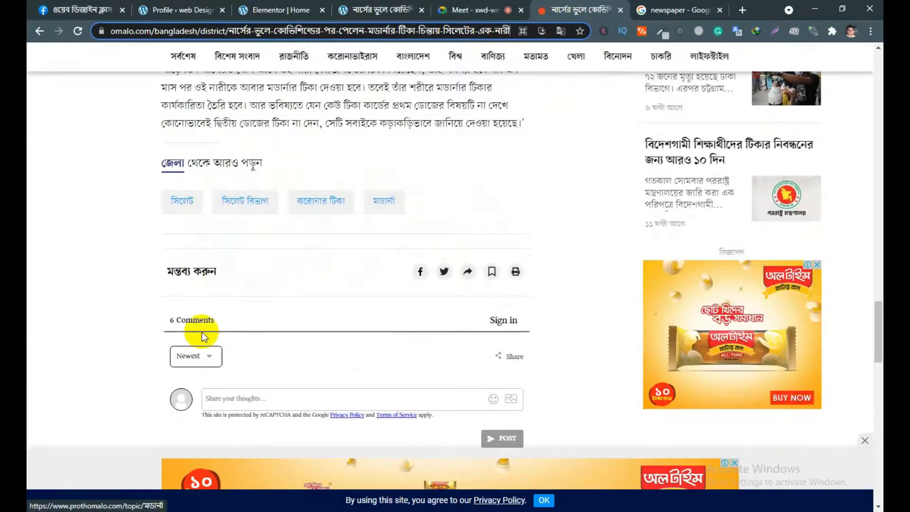
scroll(481, 309, "down", 13)
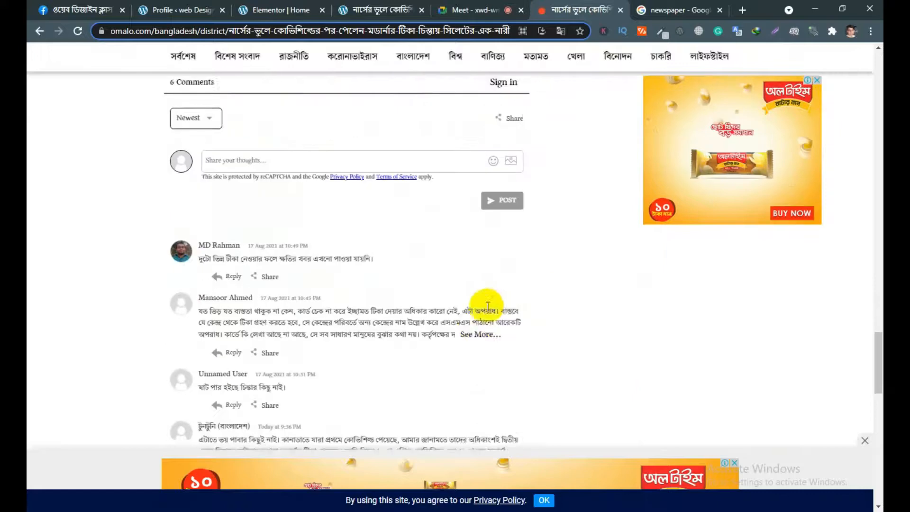
scroll(445, 314, "down", 8)
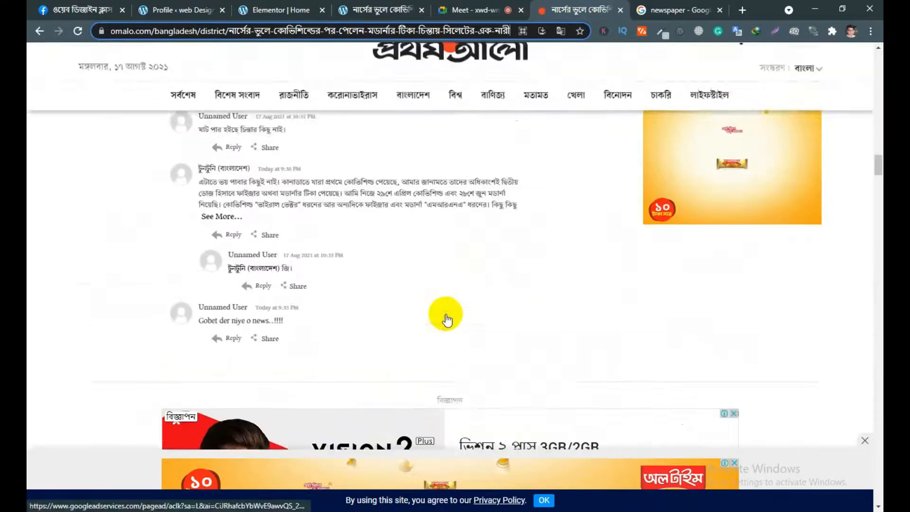
- Examine the banner advertisement and the row of related-news cards beneath the article's comments
scroll(448, 316, "up", 8)
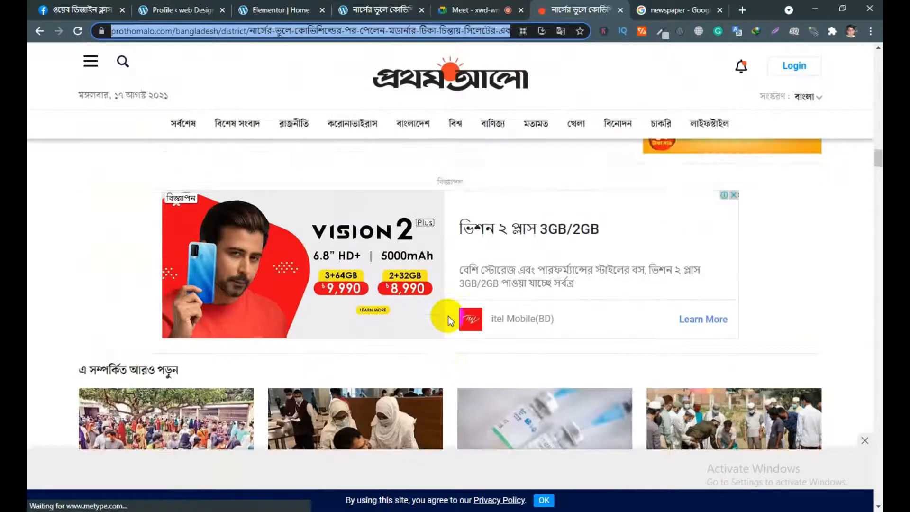
scroll(345, 314, "down", 3)
scroll(203, 317, "up", 3)
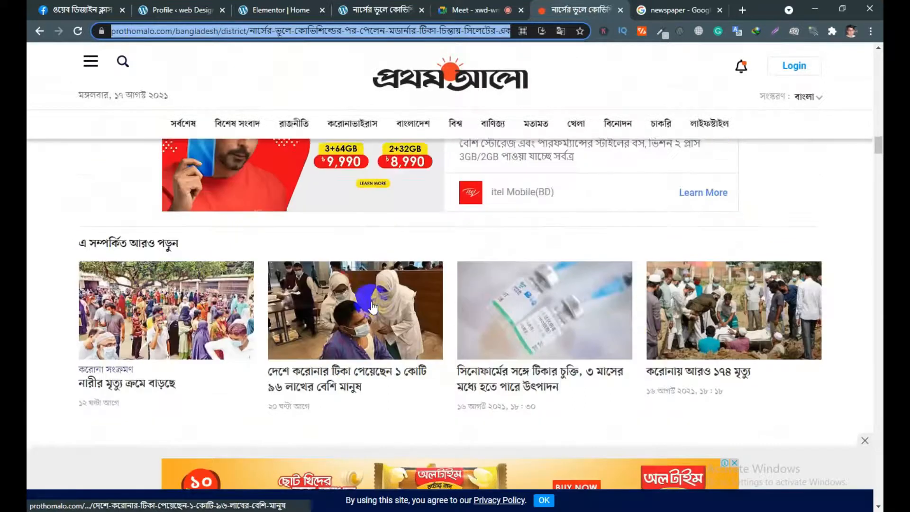
scroll(399, 264, "up", 15)
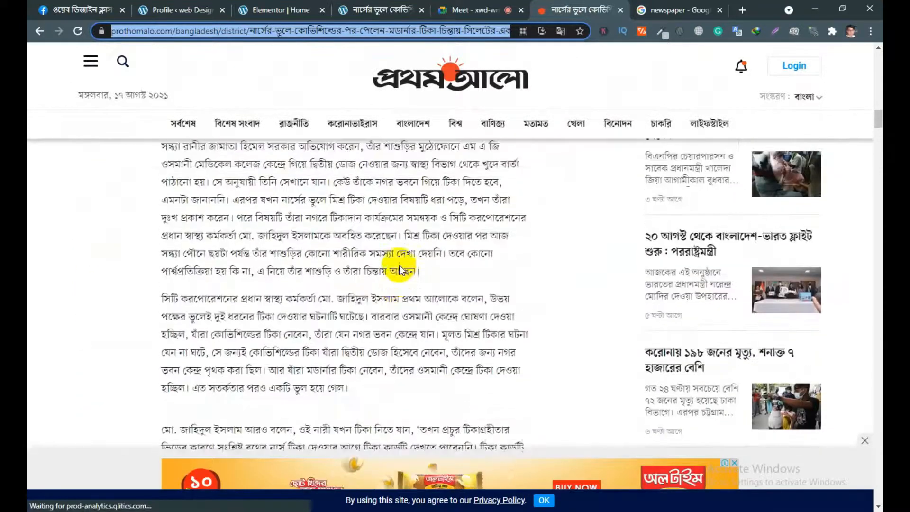
scroll(399, 262, "down", 20)
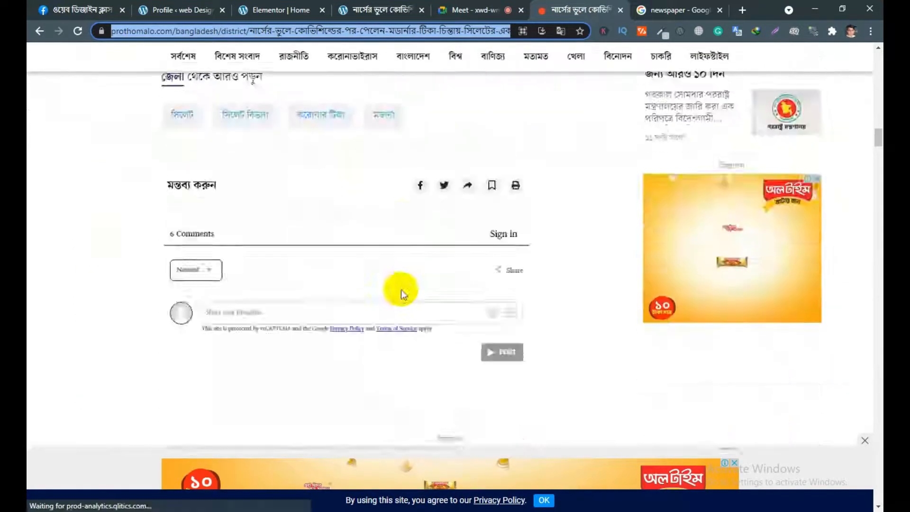
scroll(399, 315, "up", 5)
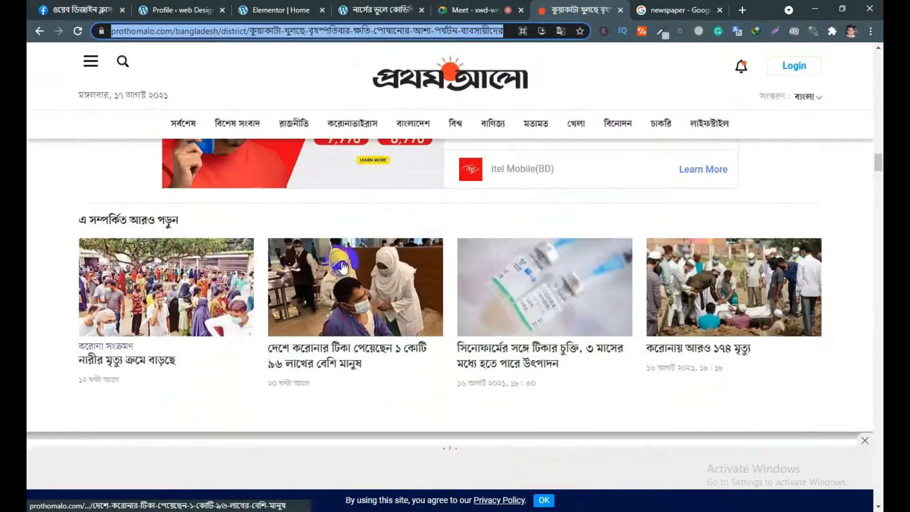
- Examine the layout of the article that follows, including its headline, body text, in-text advertisement and related-news sidebar
scroll(482, 332, "down", 15)
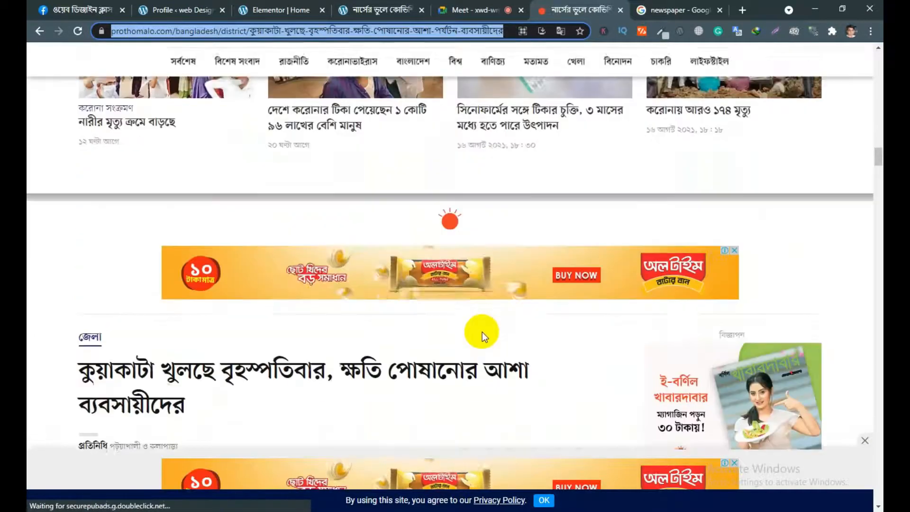
scroll(454, 341, "down", 10)
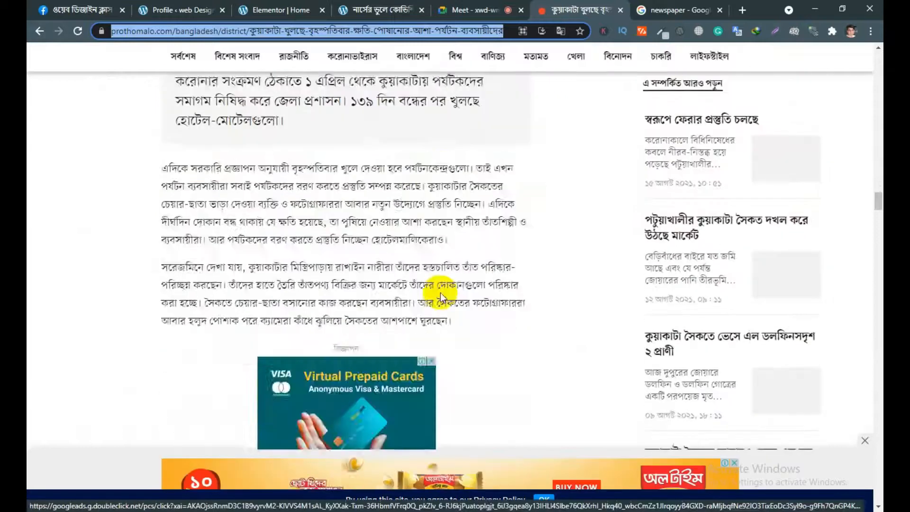
scroll(439, 291, "up", 8)
scroll(563, 296, "up", 5)
scroll(567, 297, "down", 11)
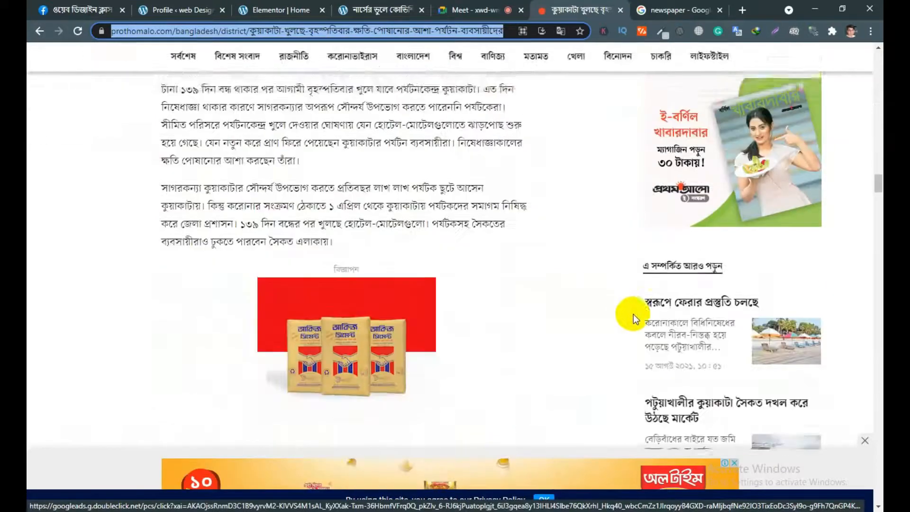
left_click(675, 288)
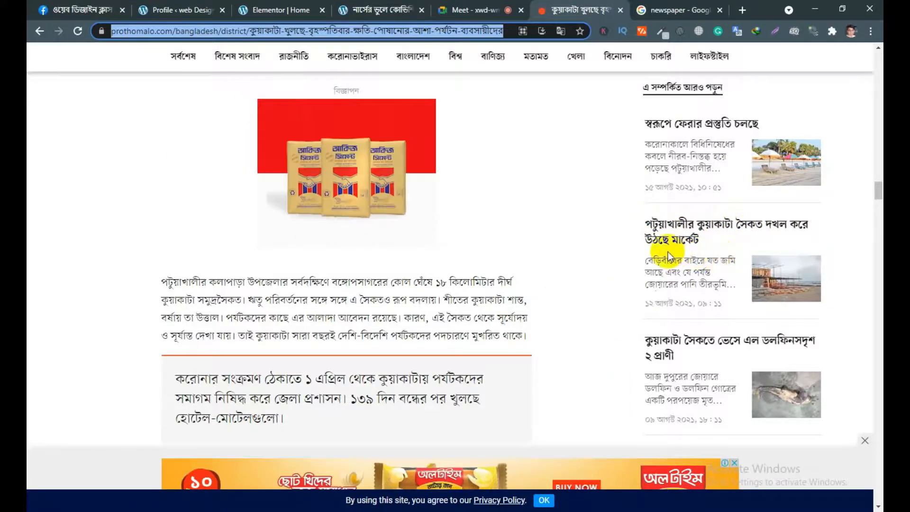
scroll(673, 253, "up", 3)
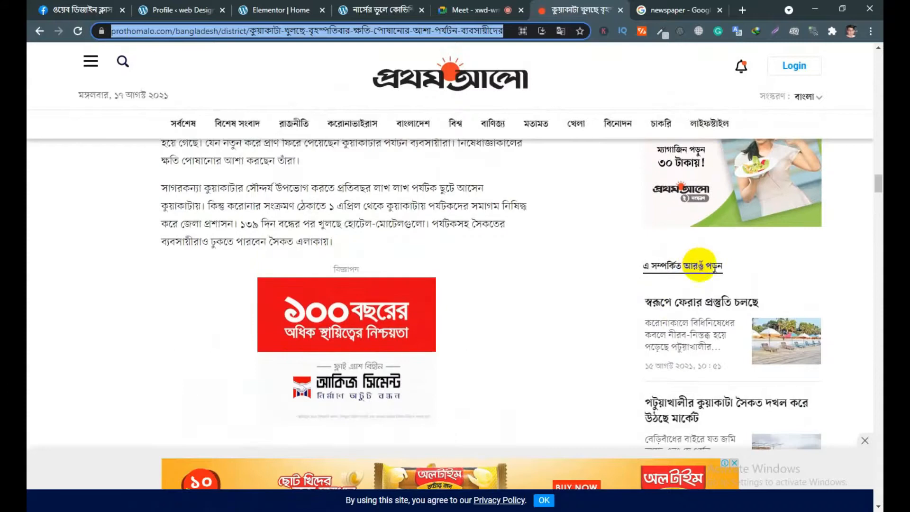
scroll(696, 266, "up", 2)
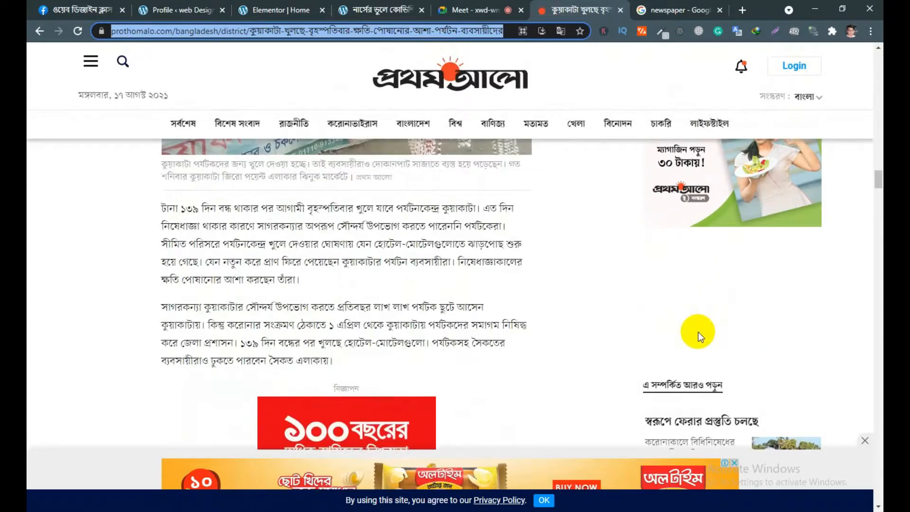